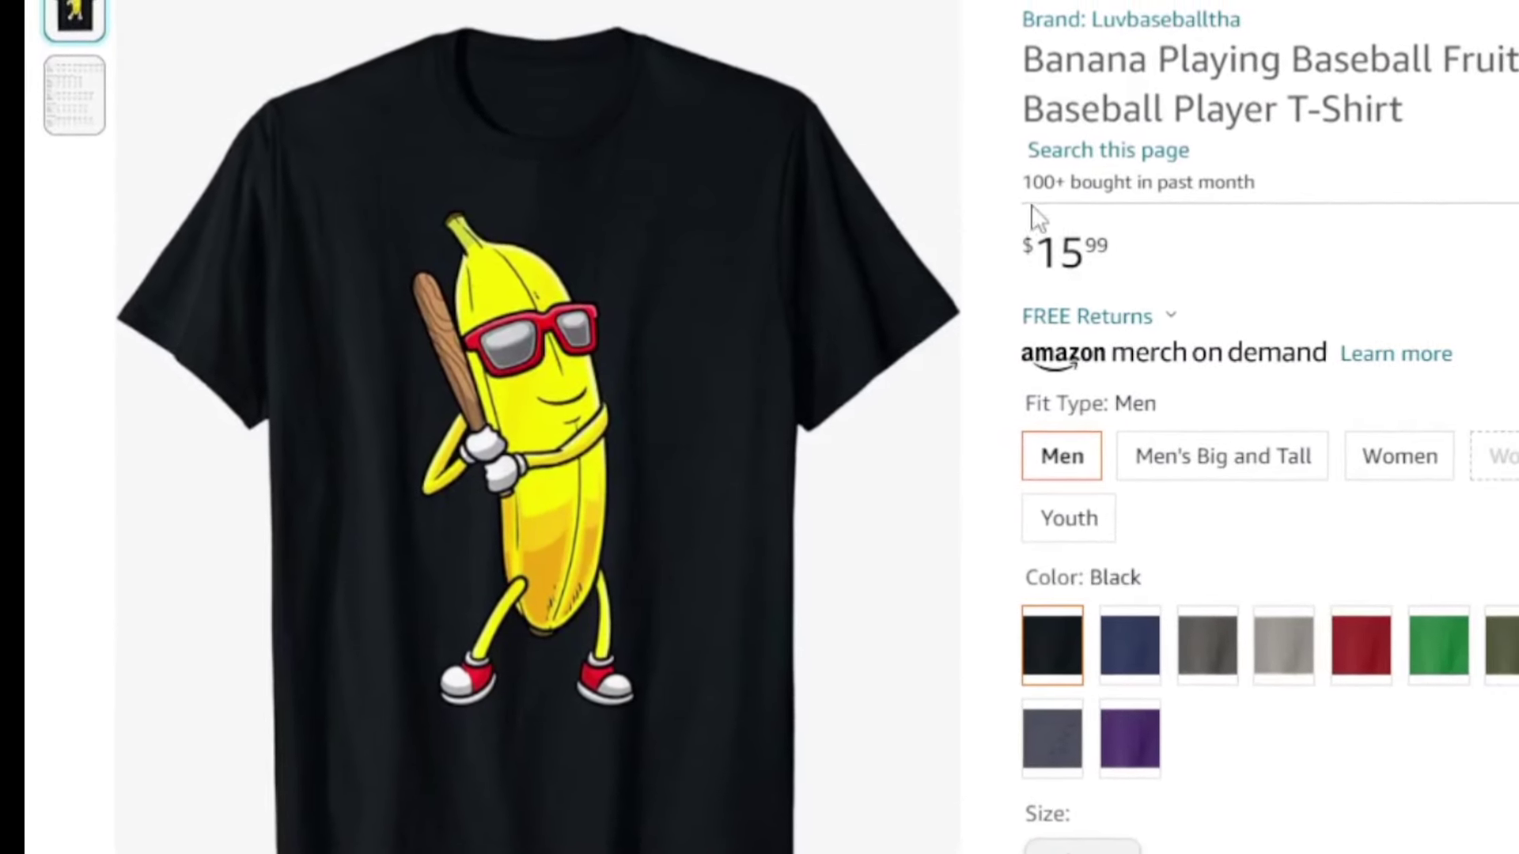
Step: On the Amazon T-shirt page, highlight the '100+ bought in past month' note and the $15.99 price
drag(1000, 193, 1160, 221)
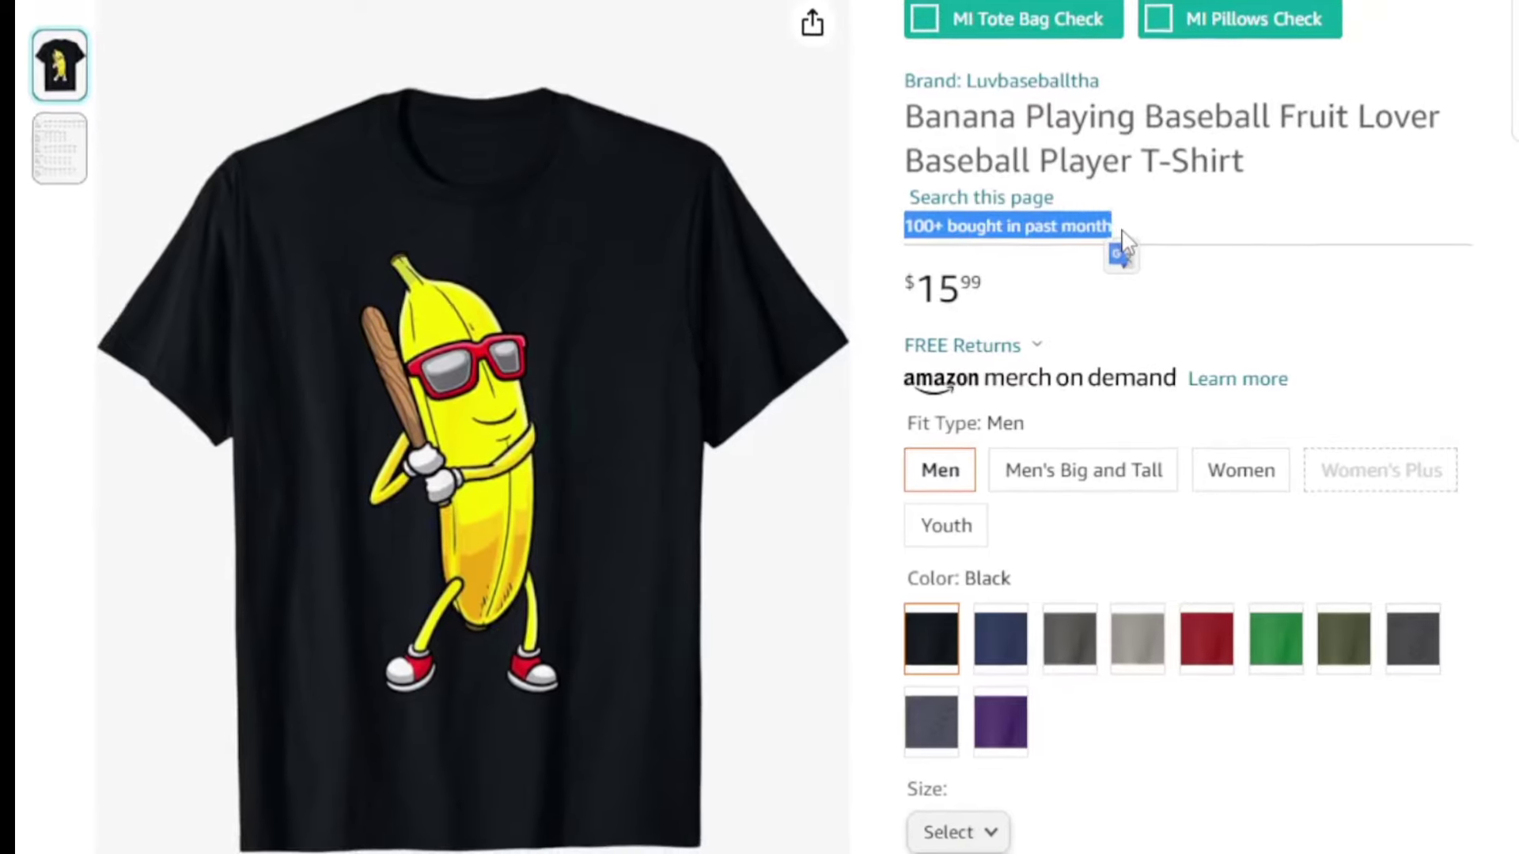
drag(882, 316, 820, 317)
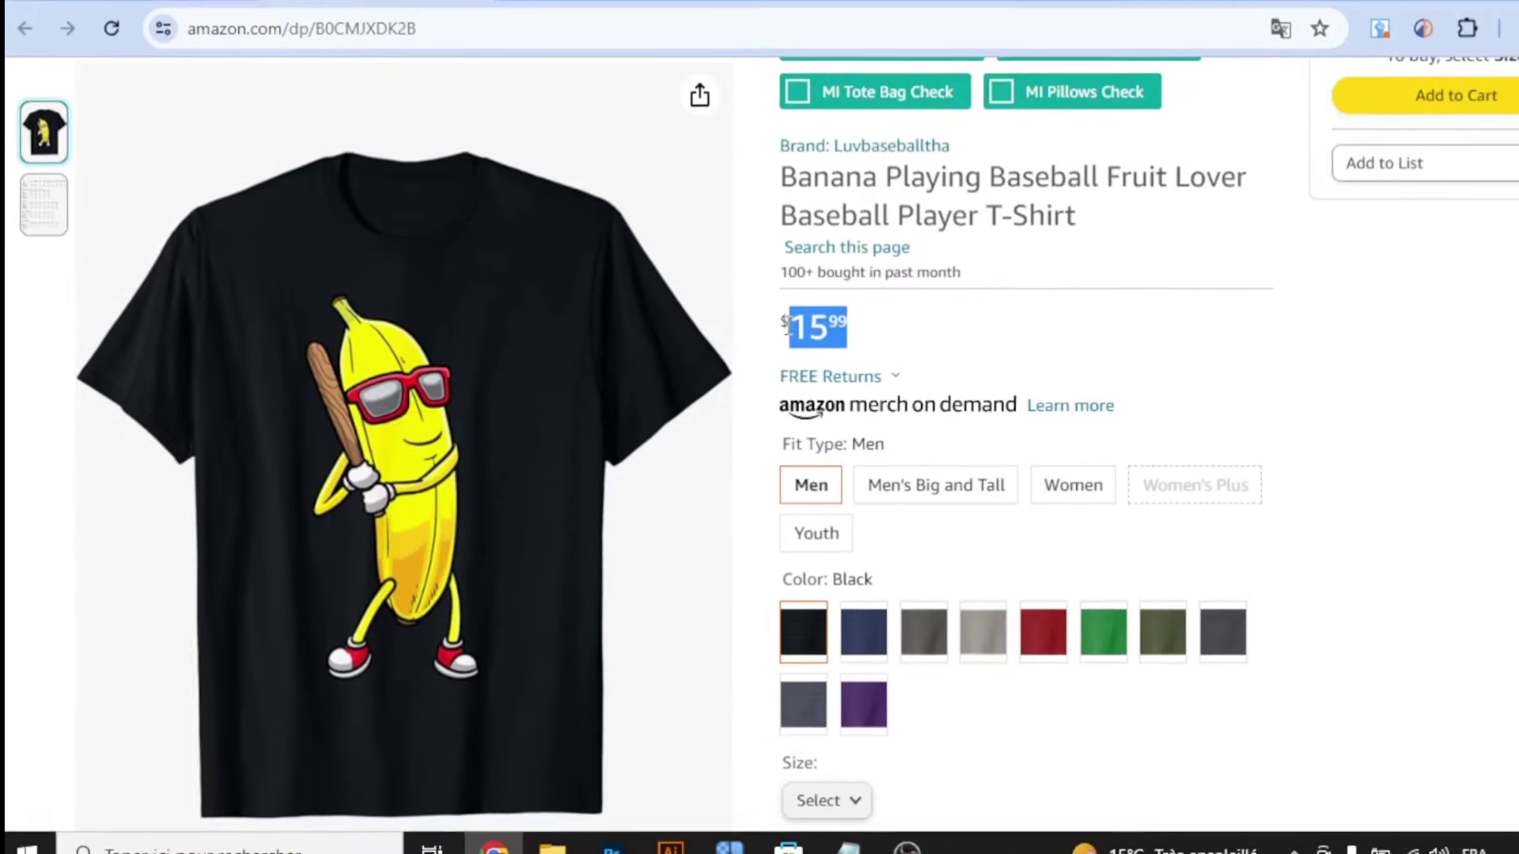
scroll(775, 428, down, 4)
scroll(776, 427, down, 3)
scroll(830, 553, down, 2)
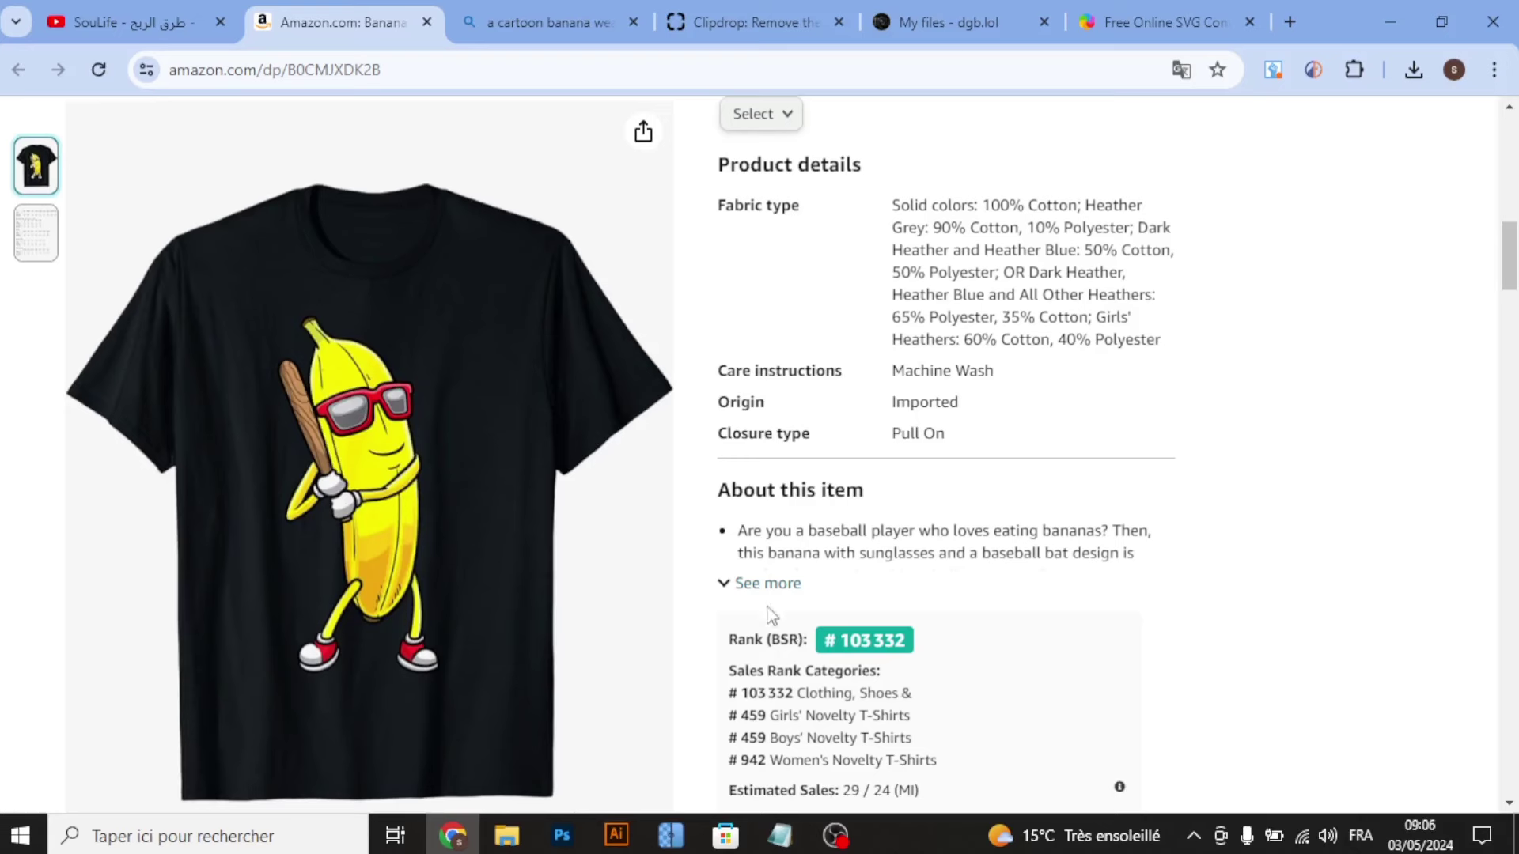
scroll(823, 606, up, 2)
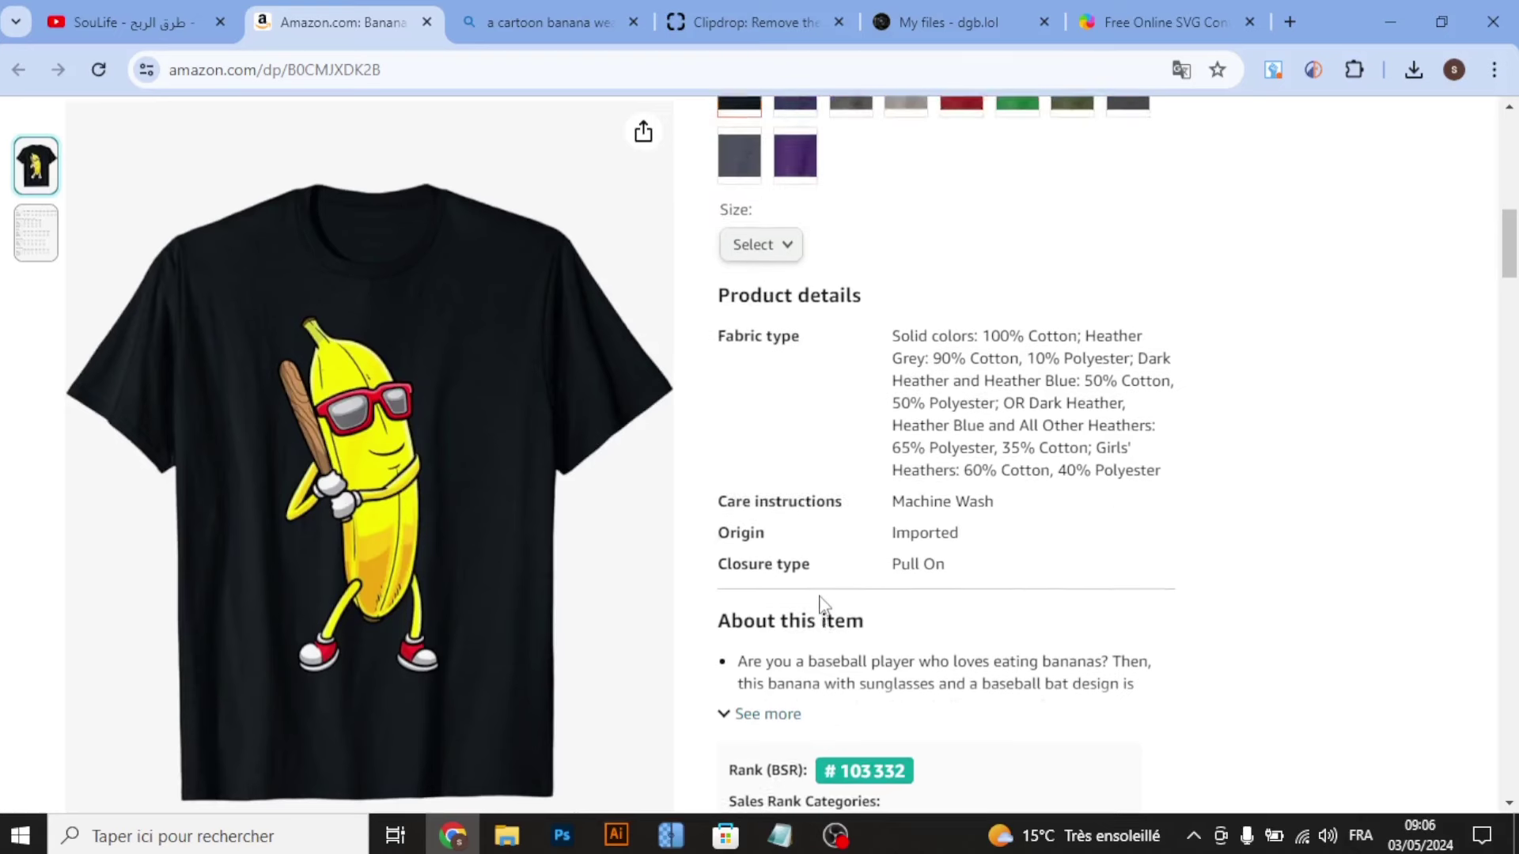
scroll(823, 605, up, 5)
scroll(633, 514, up, 1)
click(1012, 345)
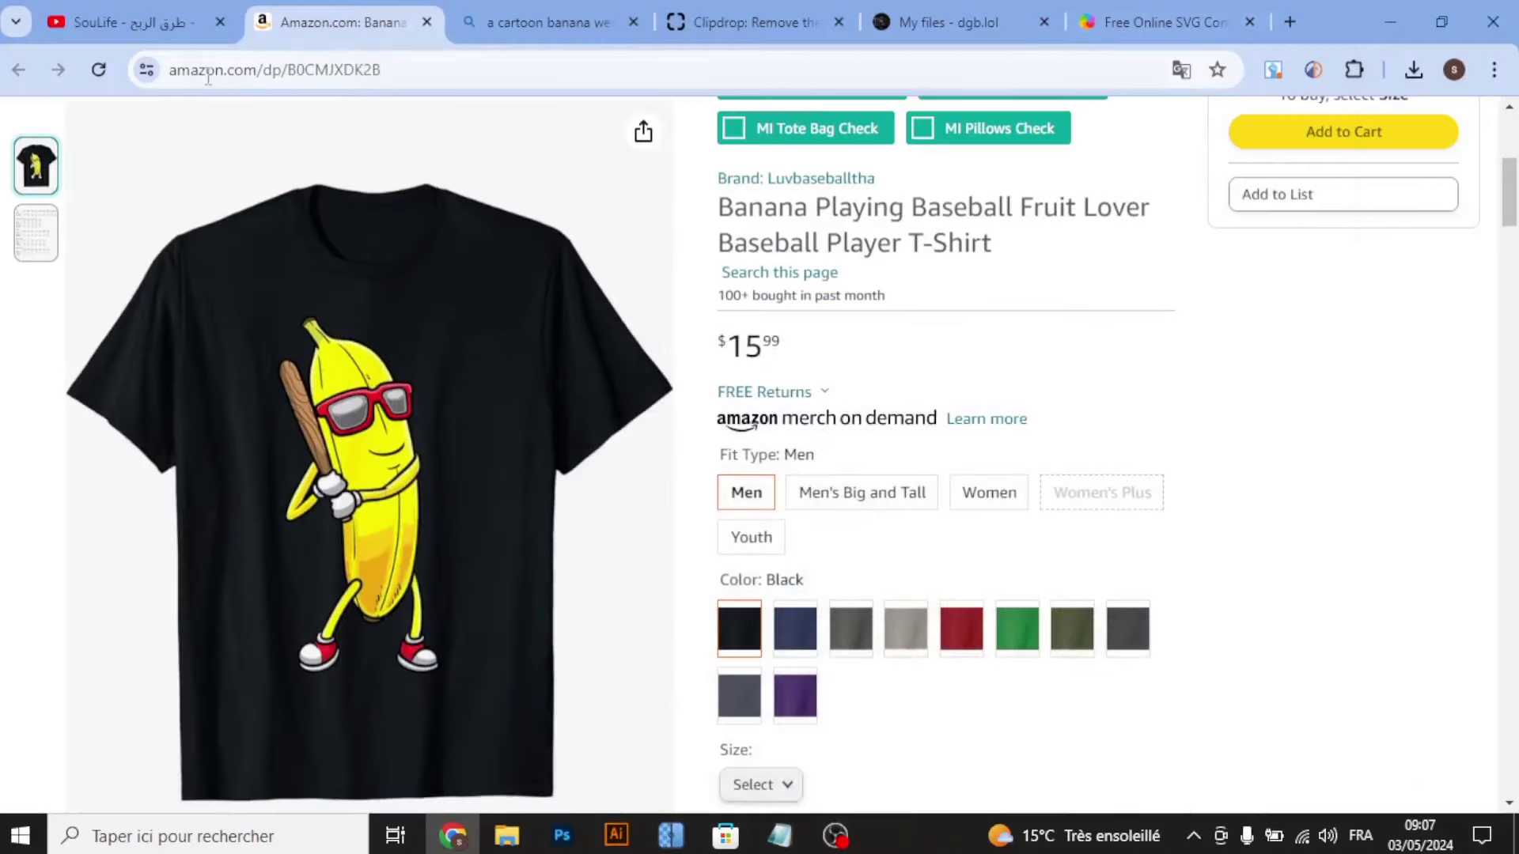
Step: Browse the SouLife YouTube channel's video list
click(161, 26)
scroll(553, 435, down, 2)
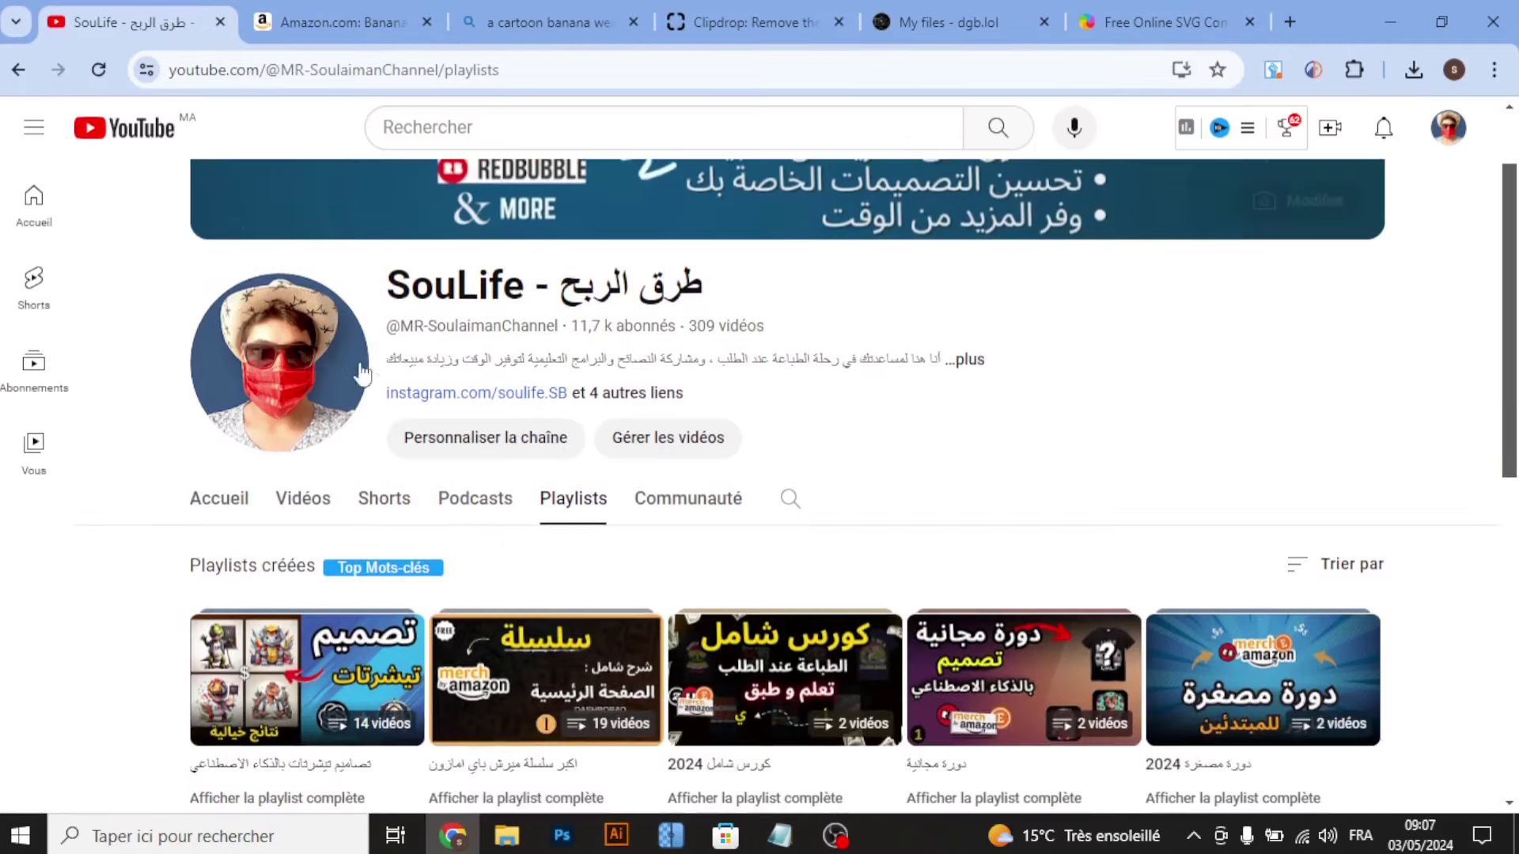
click(300, 519)
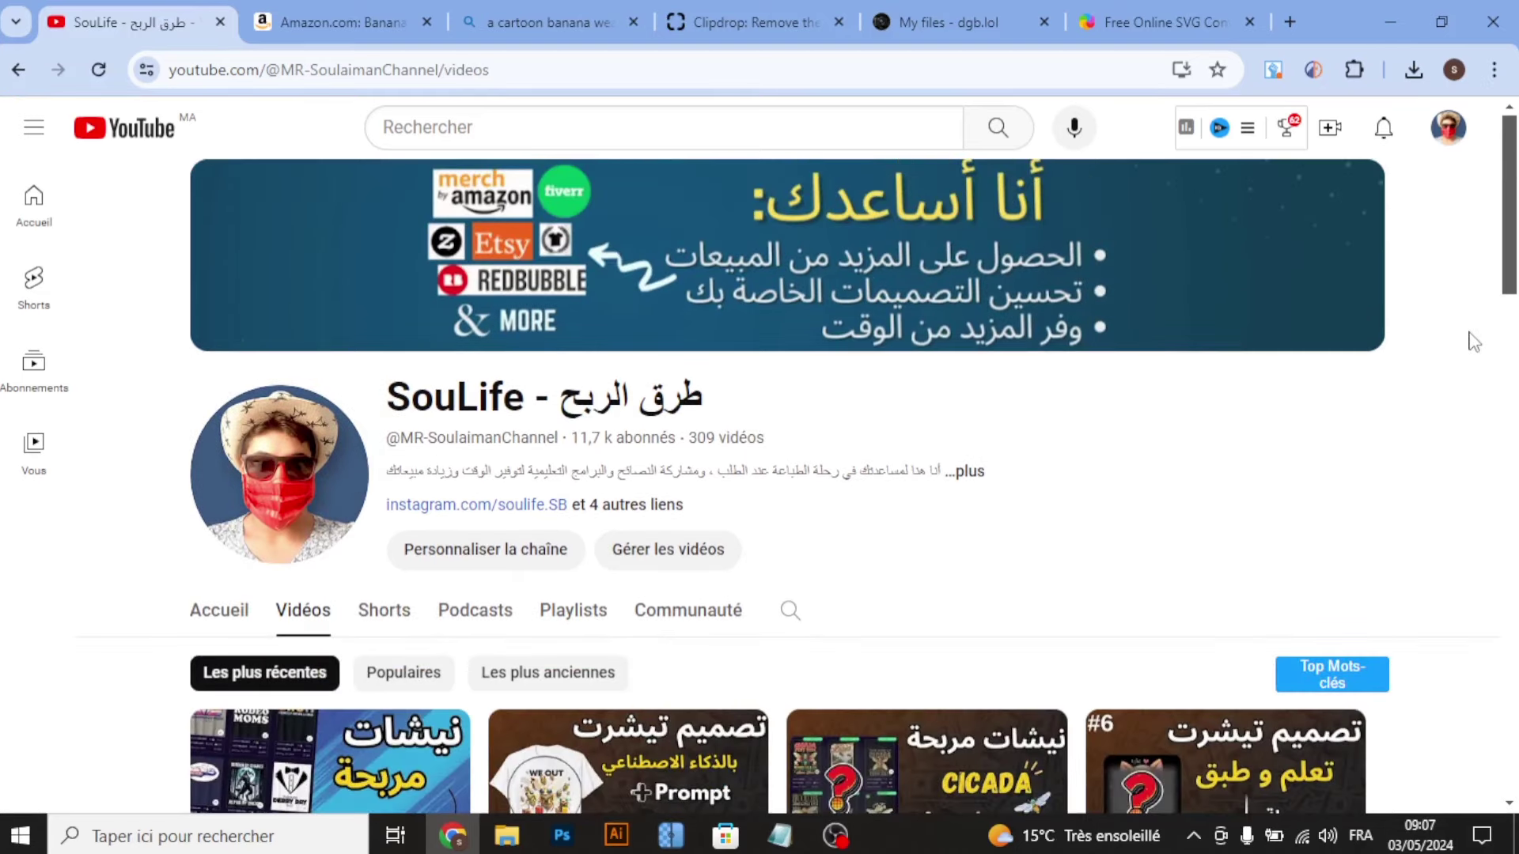
scroll(1473, 341, down, 3)
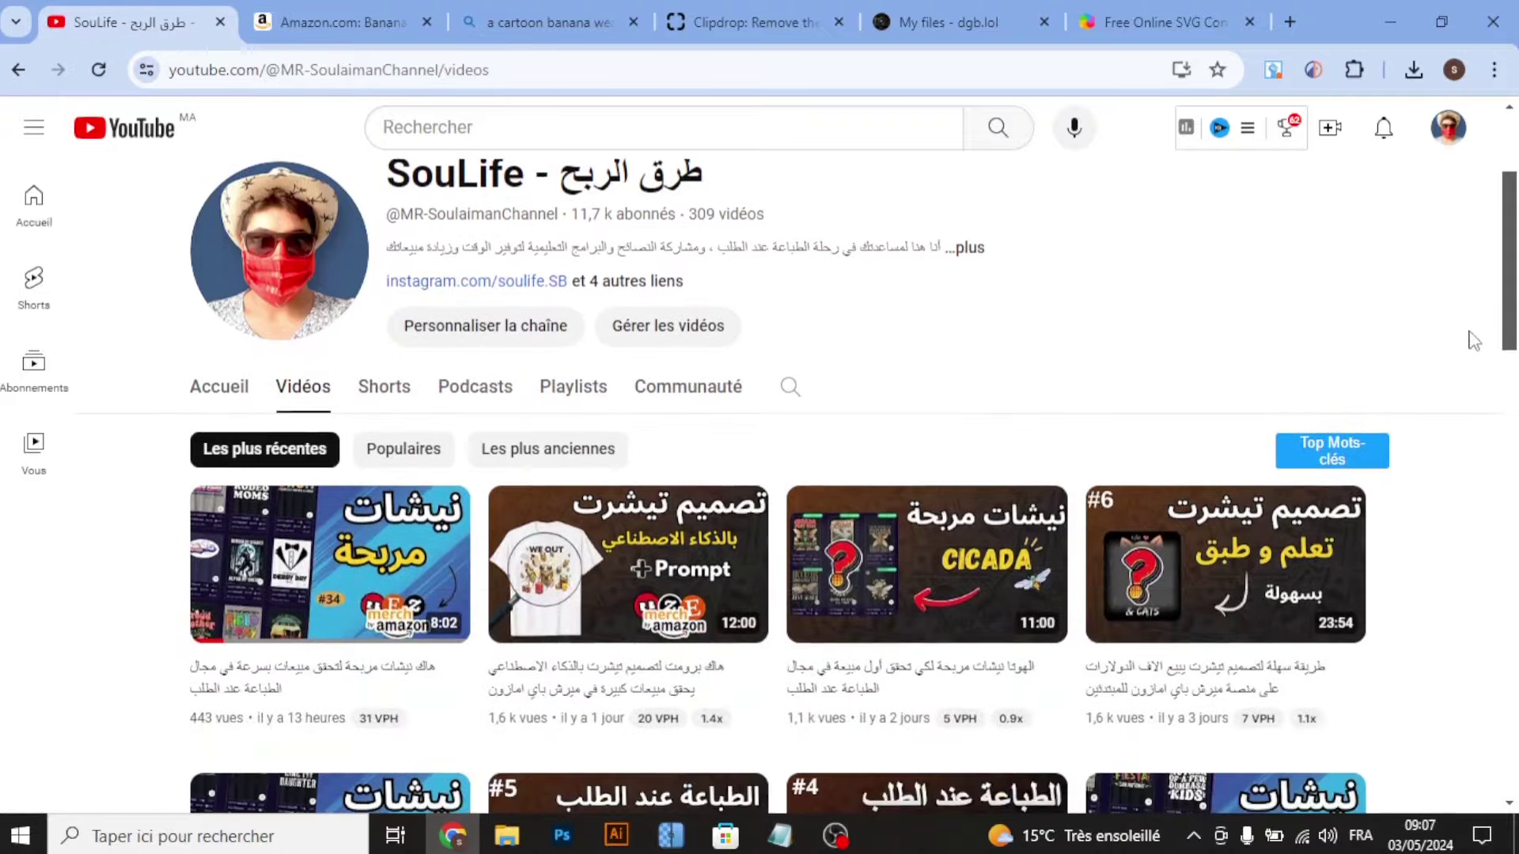
scroll(1473, 340, down, 2)
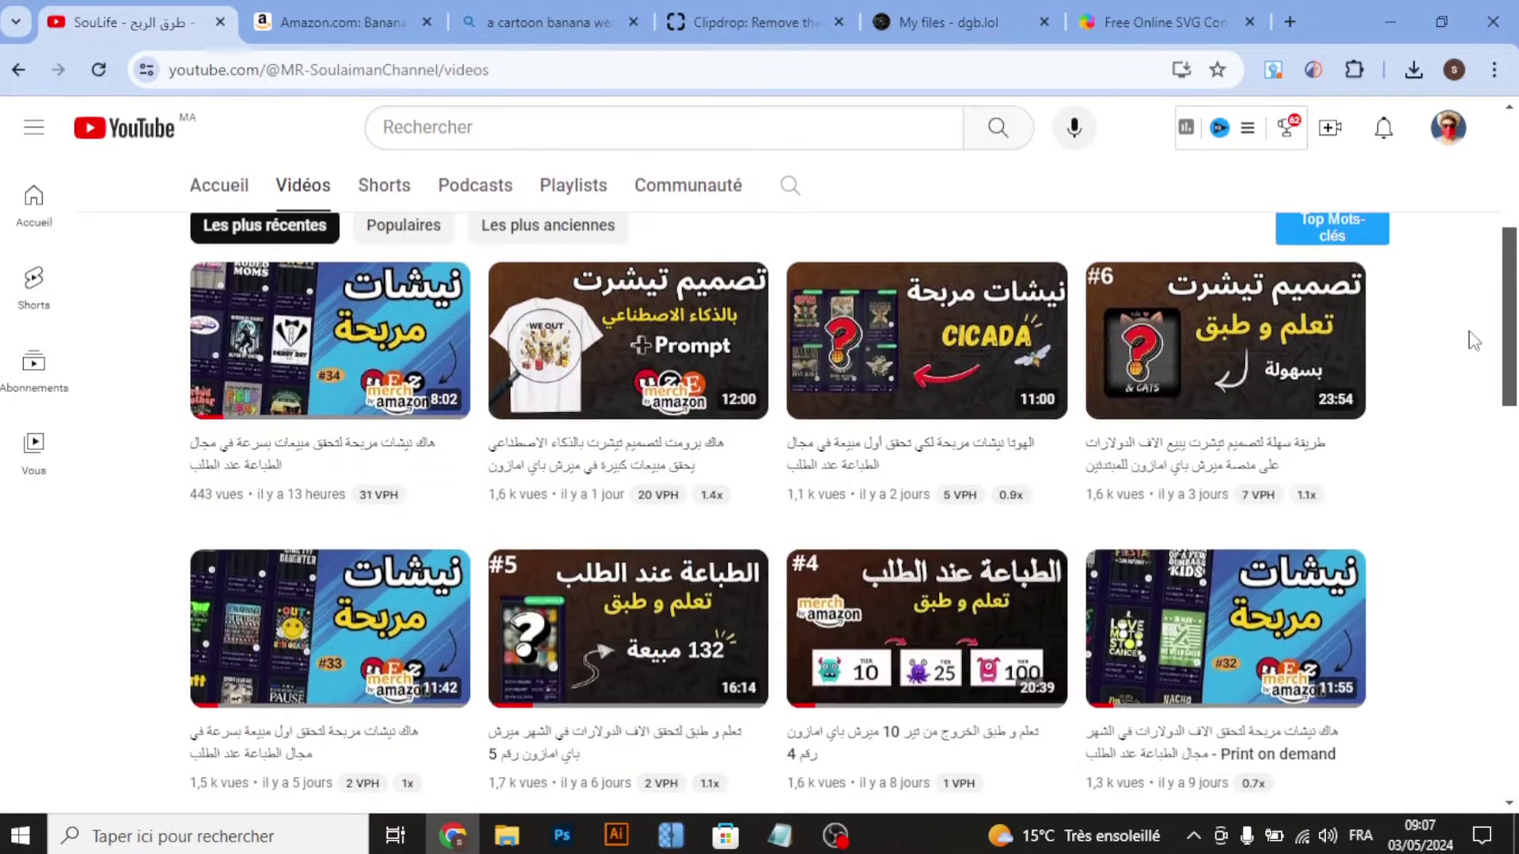
scroll(1473, 340, down, 4)
scroll(1473, 340, down, 3)
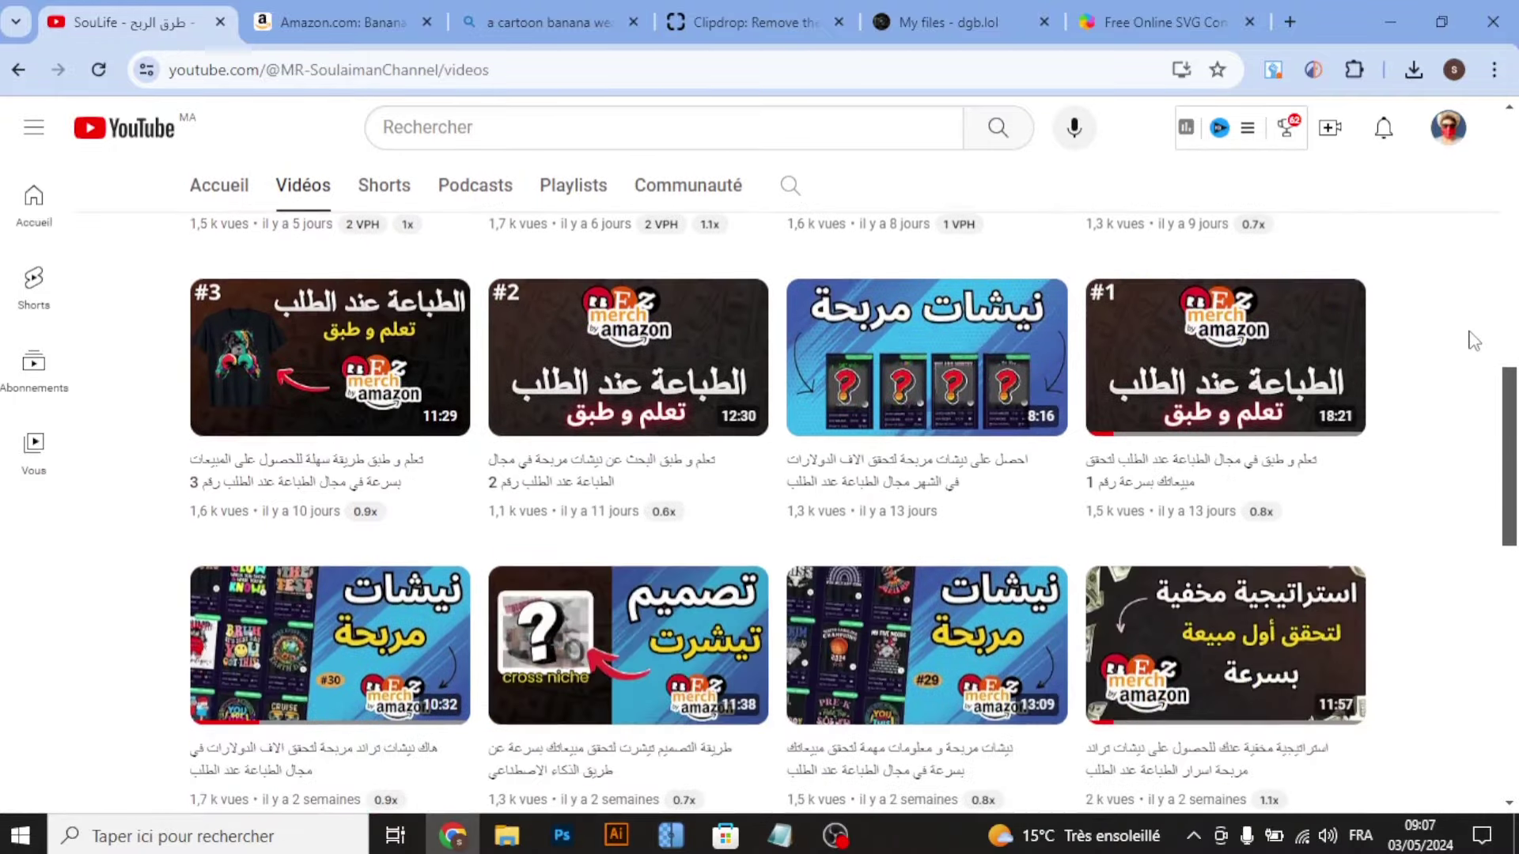
scroll(1473, 341, down, 2)
scroll(1474, 340, down, 2)
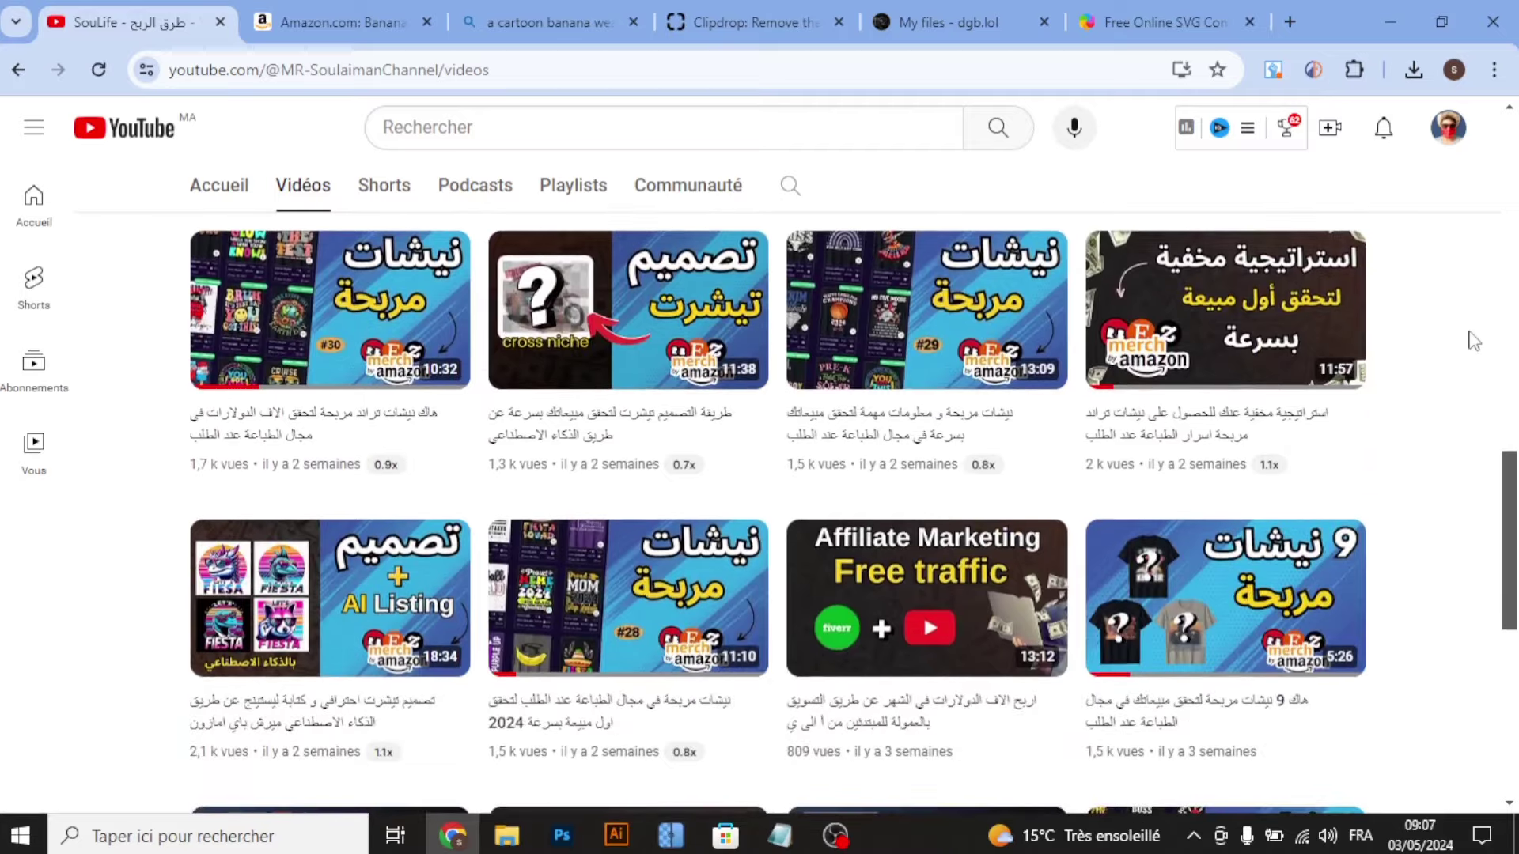
scroll(1473, 340, down, 2)
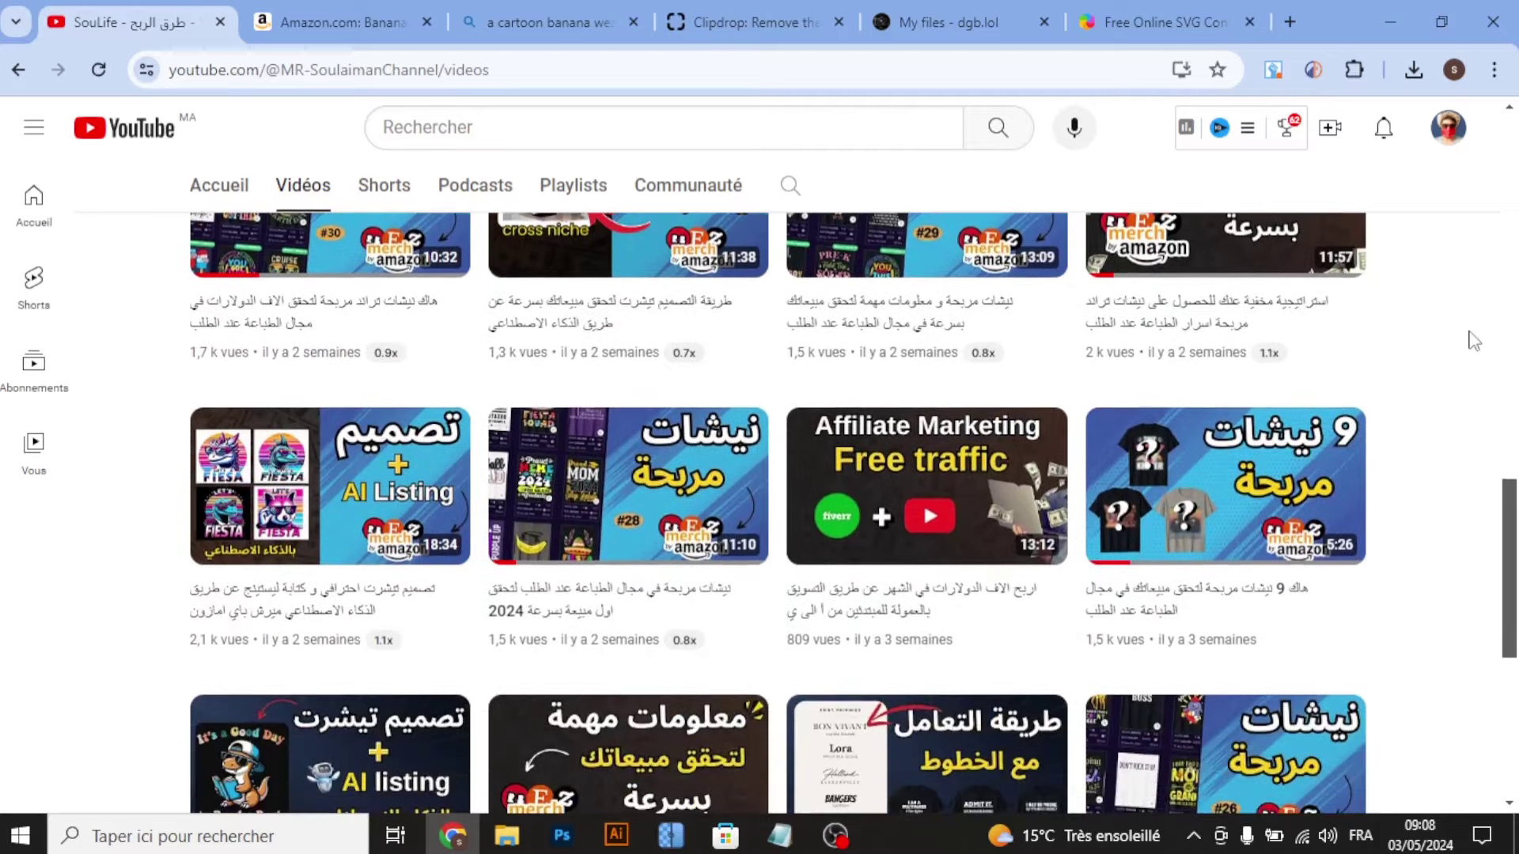
scroll(1473, 340, down, 1)
scroll(1473, 341, down, 1)
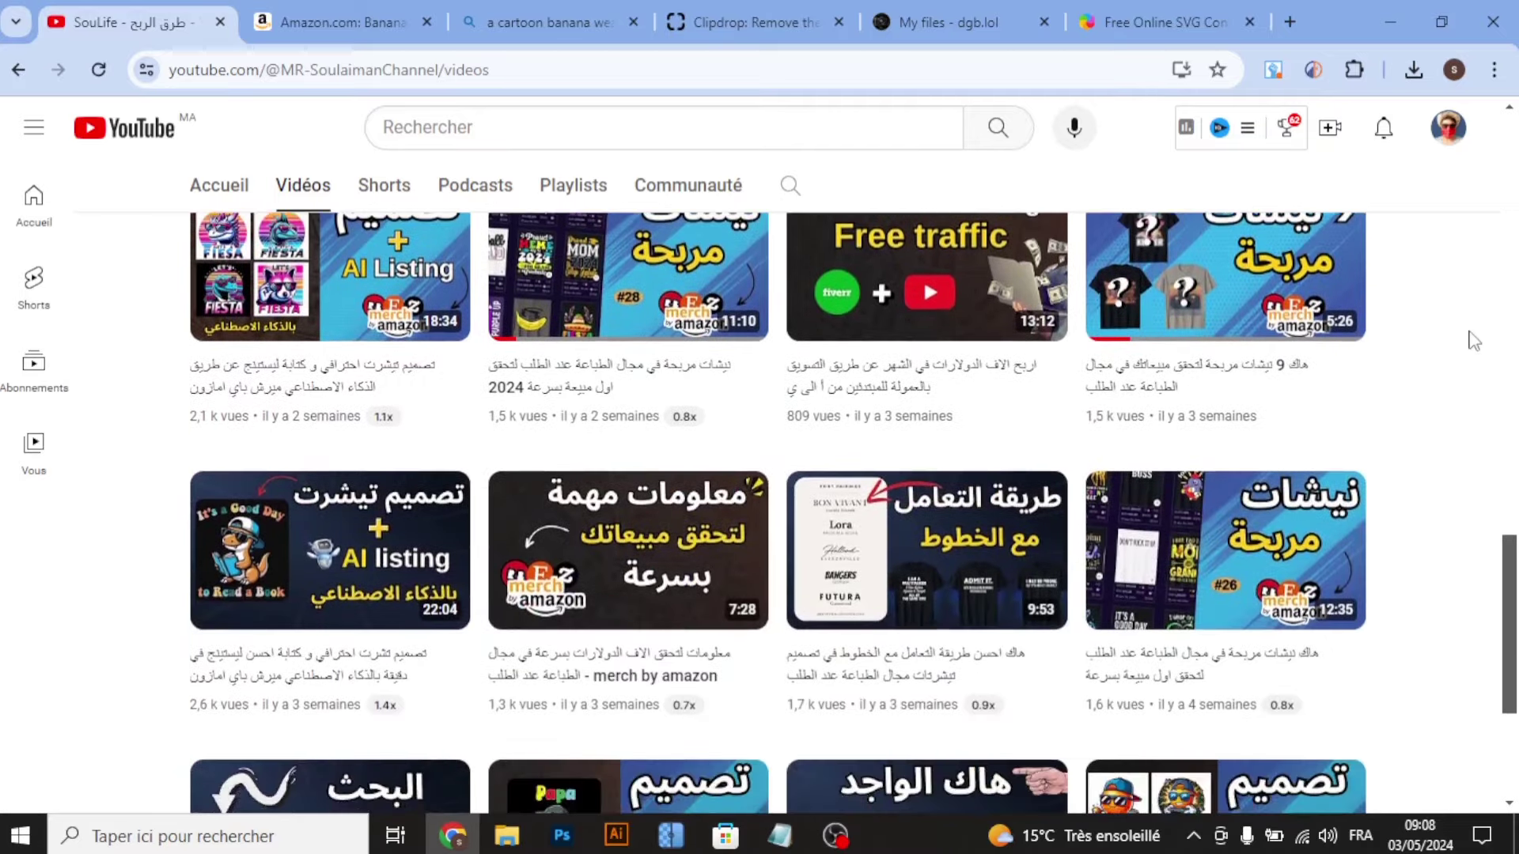
scroll(1473, 340, down, 2)
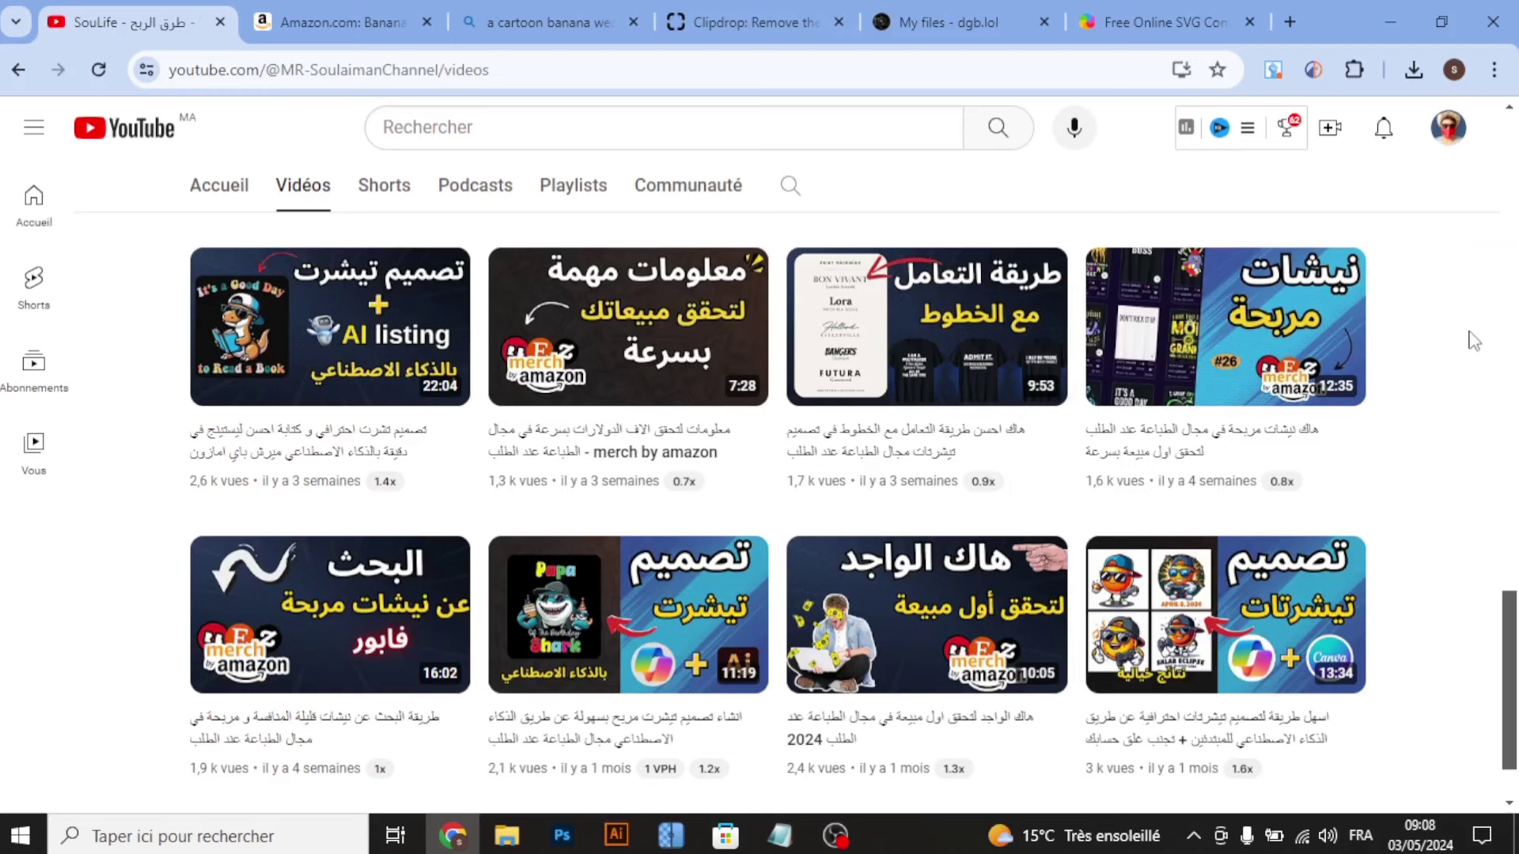
scroll(1473, 340, down, 1)
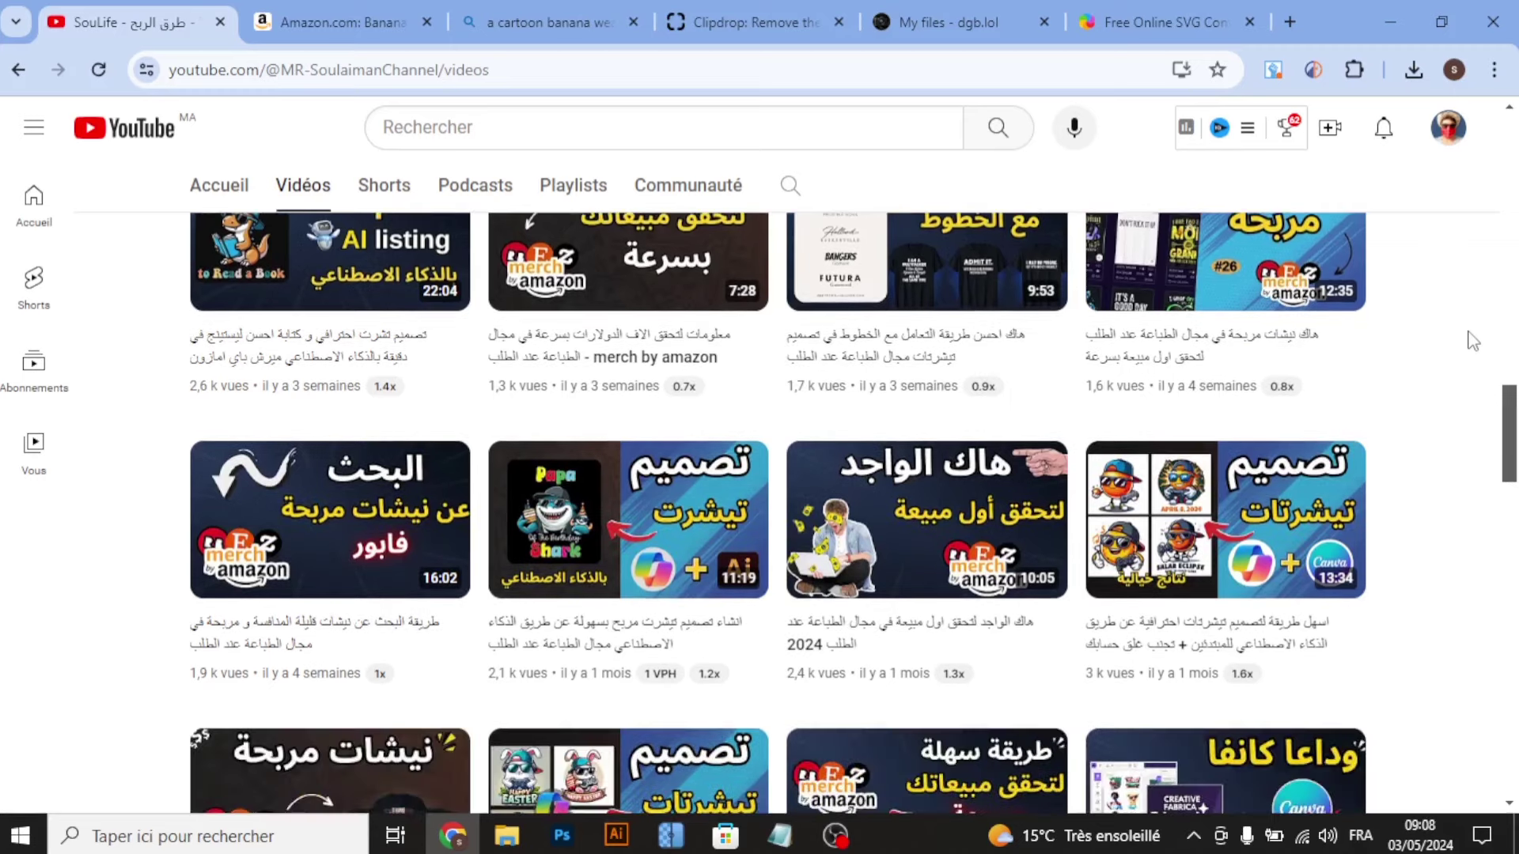
scroll(1473, 341, down, 2)
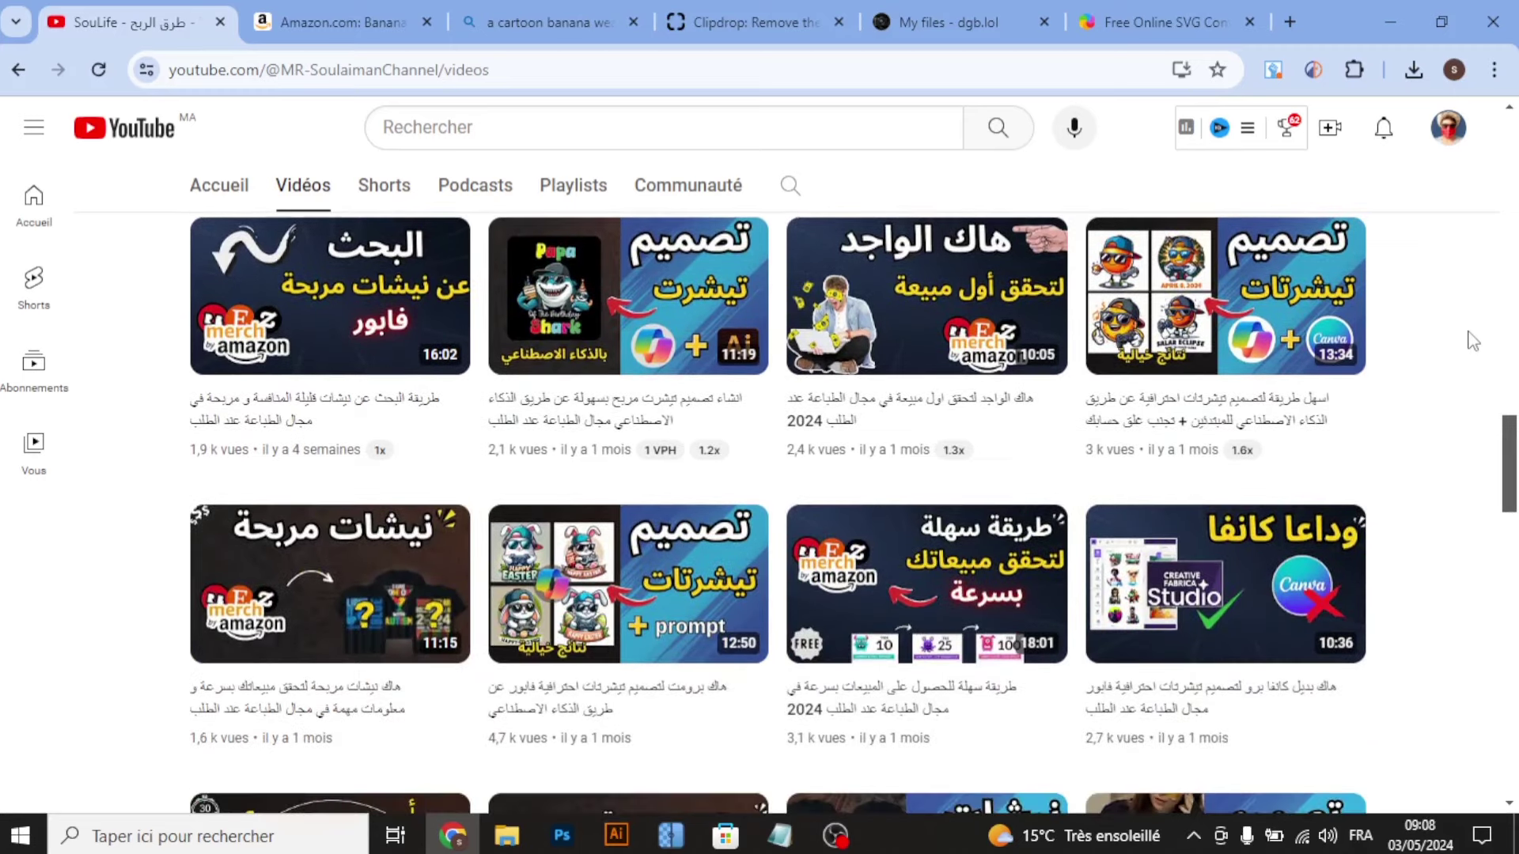
scroll(1473, 340, down, 2)
scroll(1473, 340, down, 2)
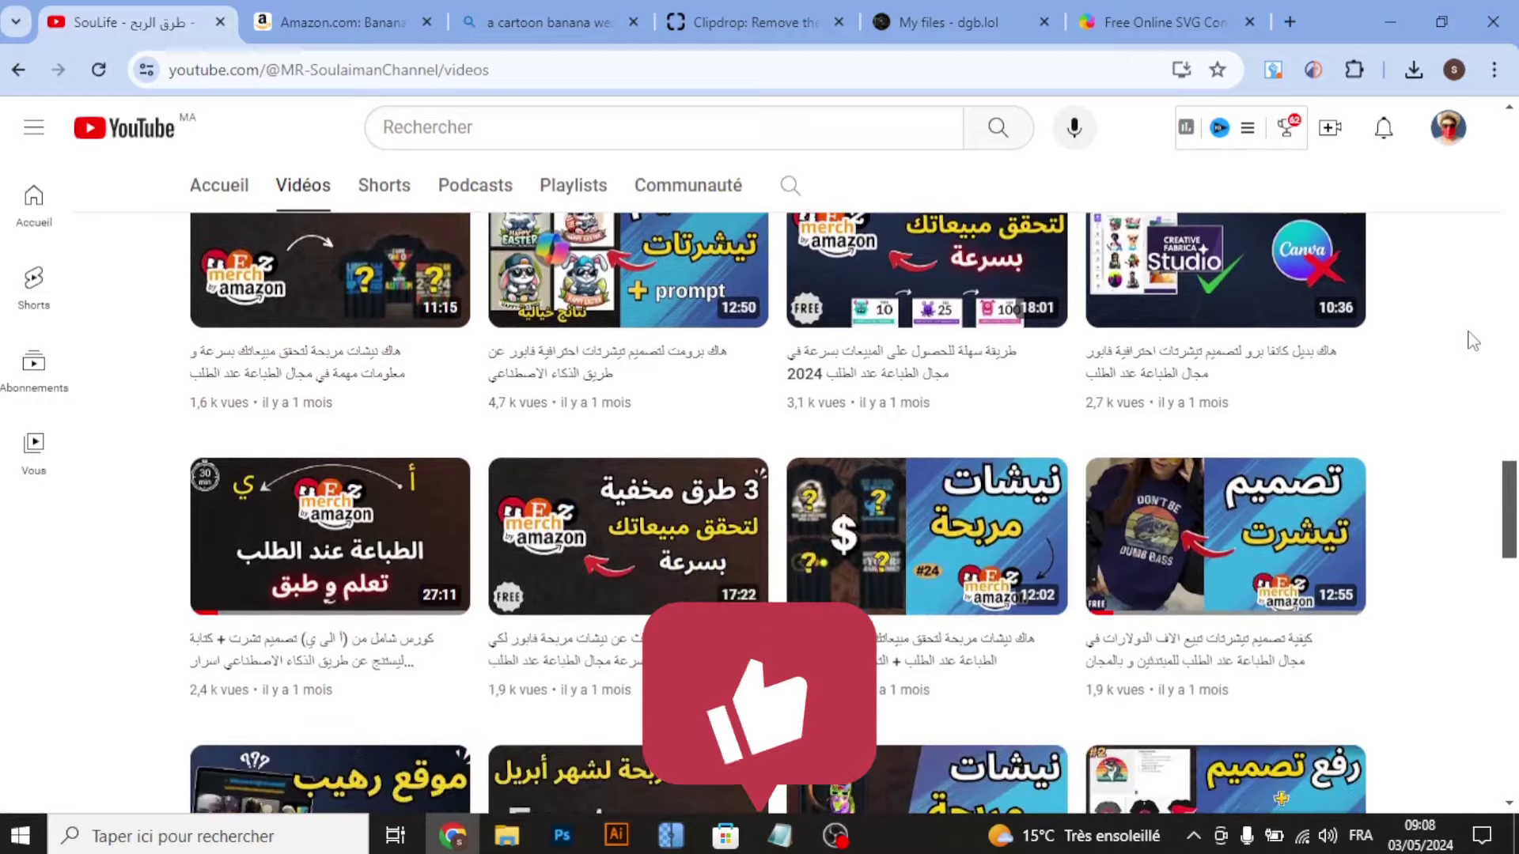
scroll(1473, 340, down, 2)
scroll(1474, 340, down, 2)
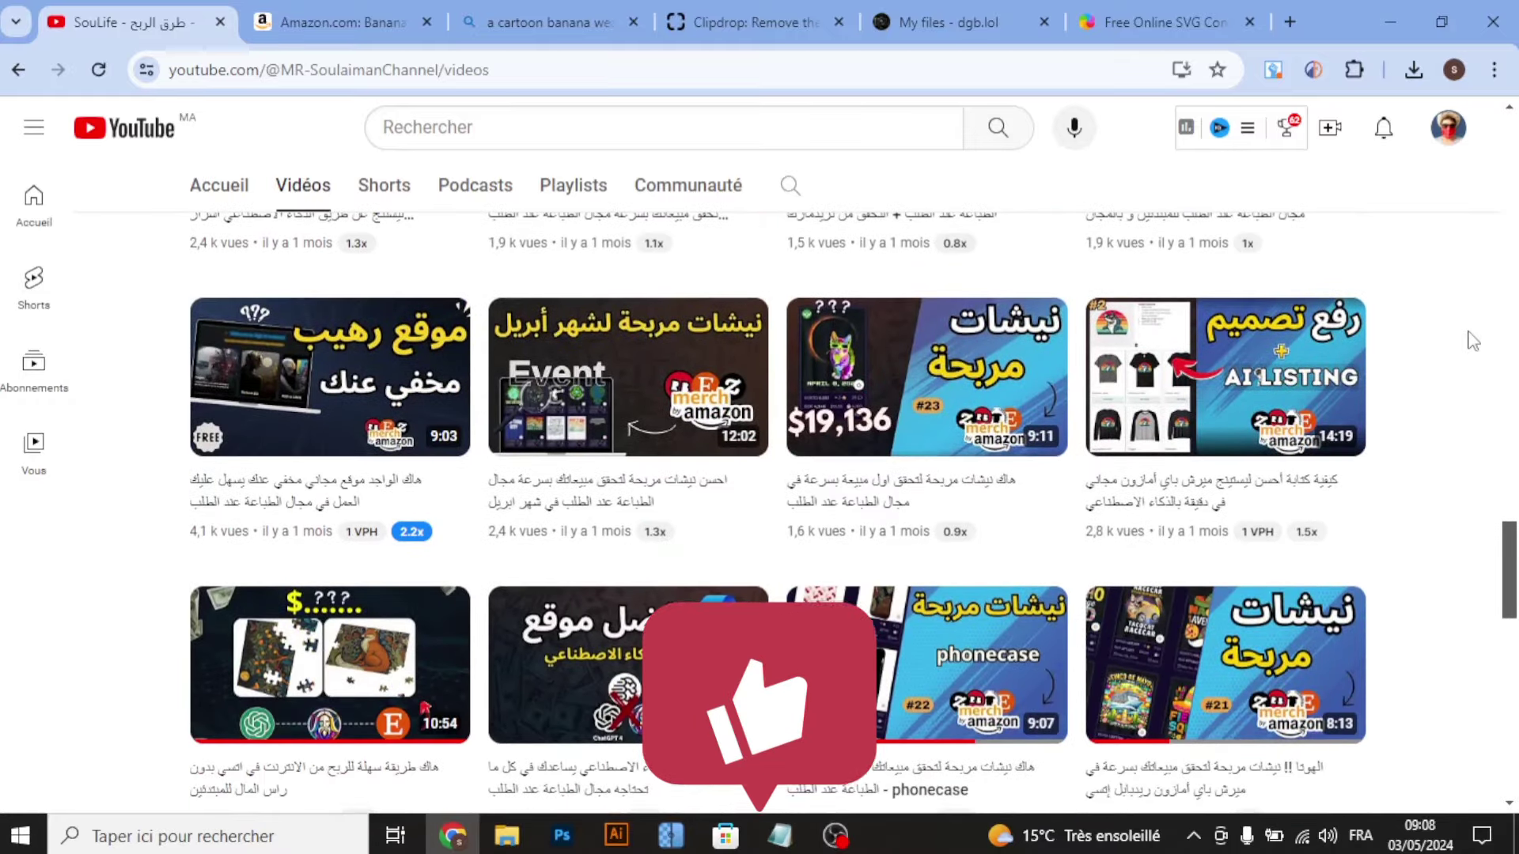
scroll(1474, 340, down, 2)
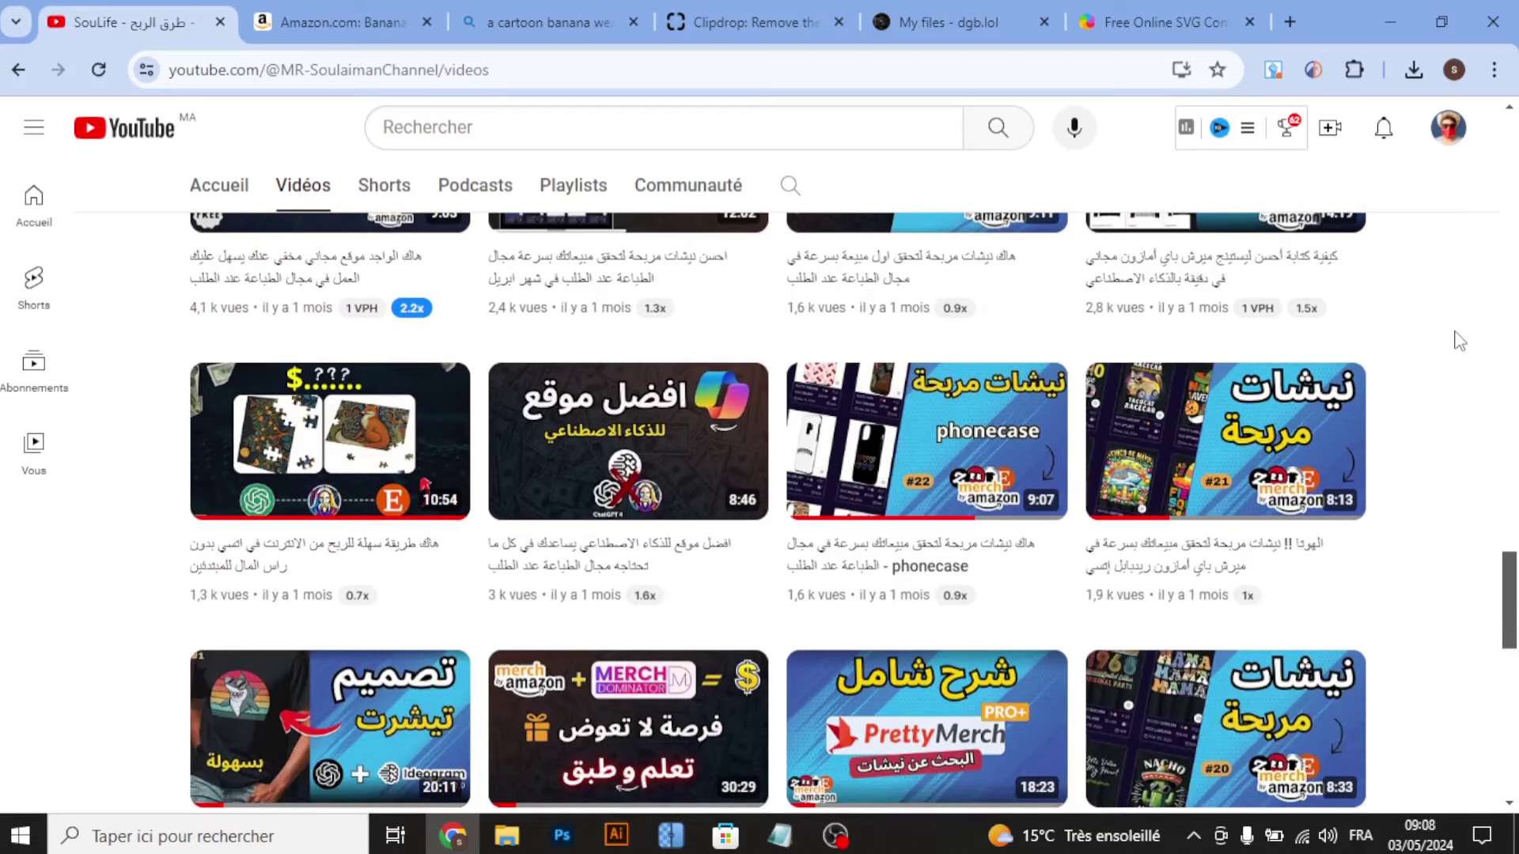
Step: Compare the generated banana images with the product page and highlight its title up to 'T-Shirt'
click(340, 23)
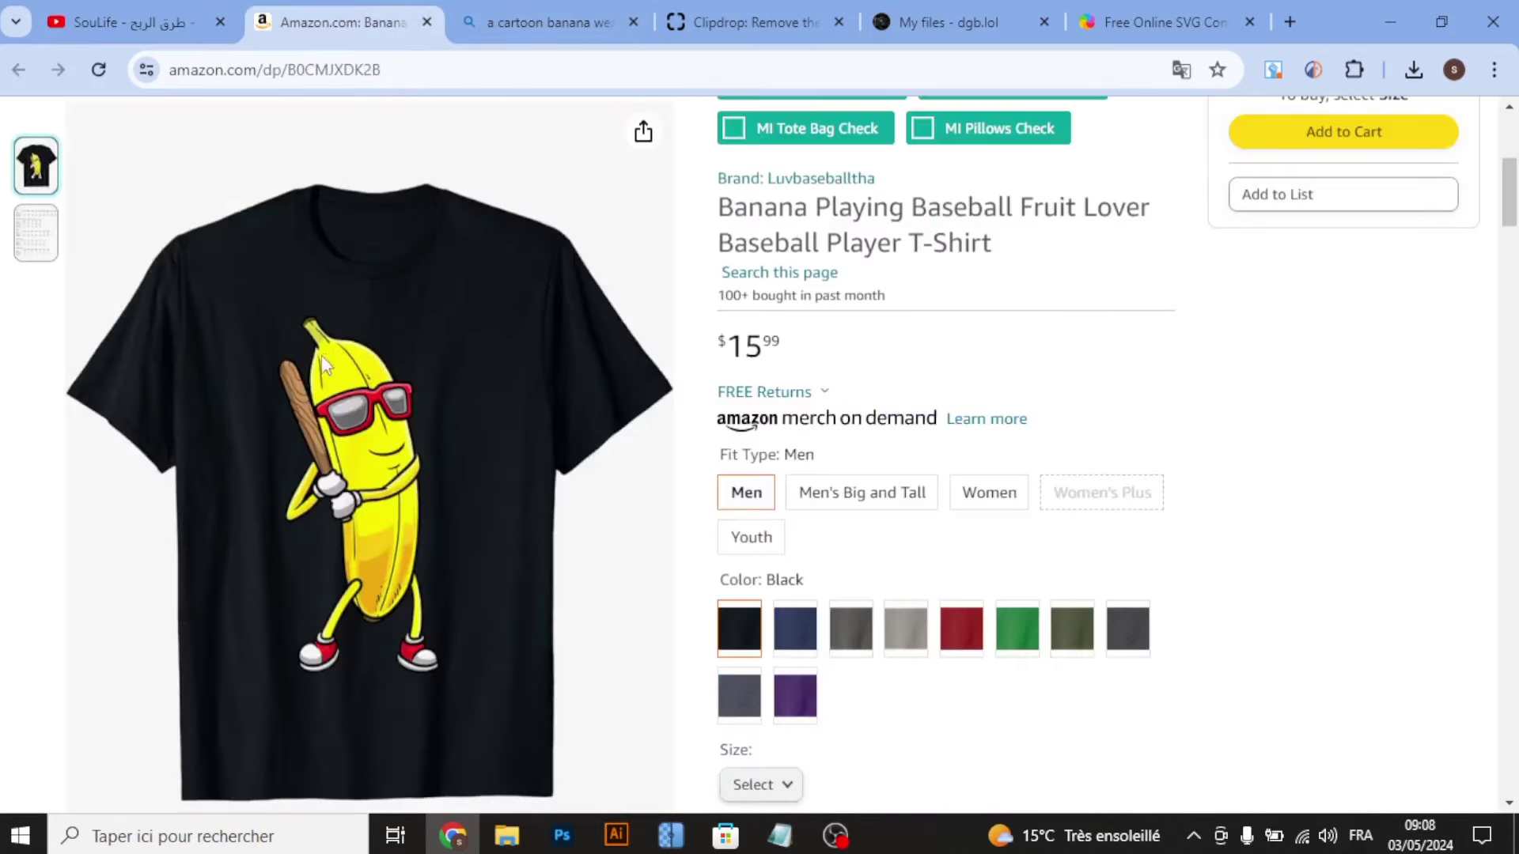
click(546, 22)
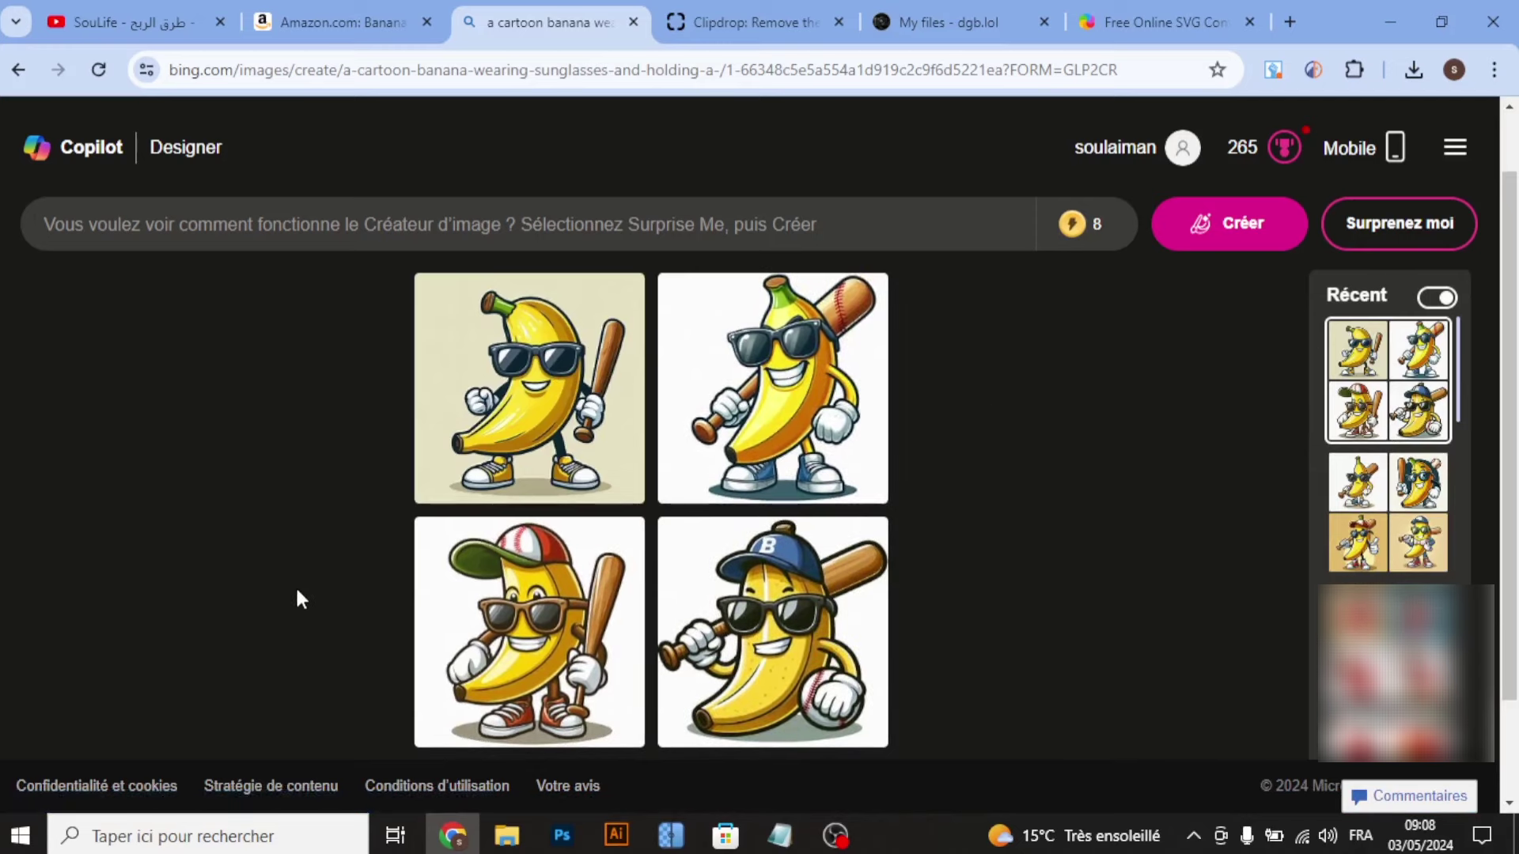
click(340, 22)
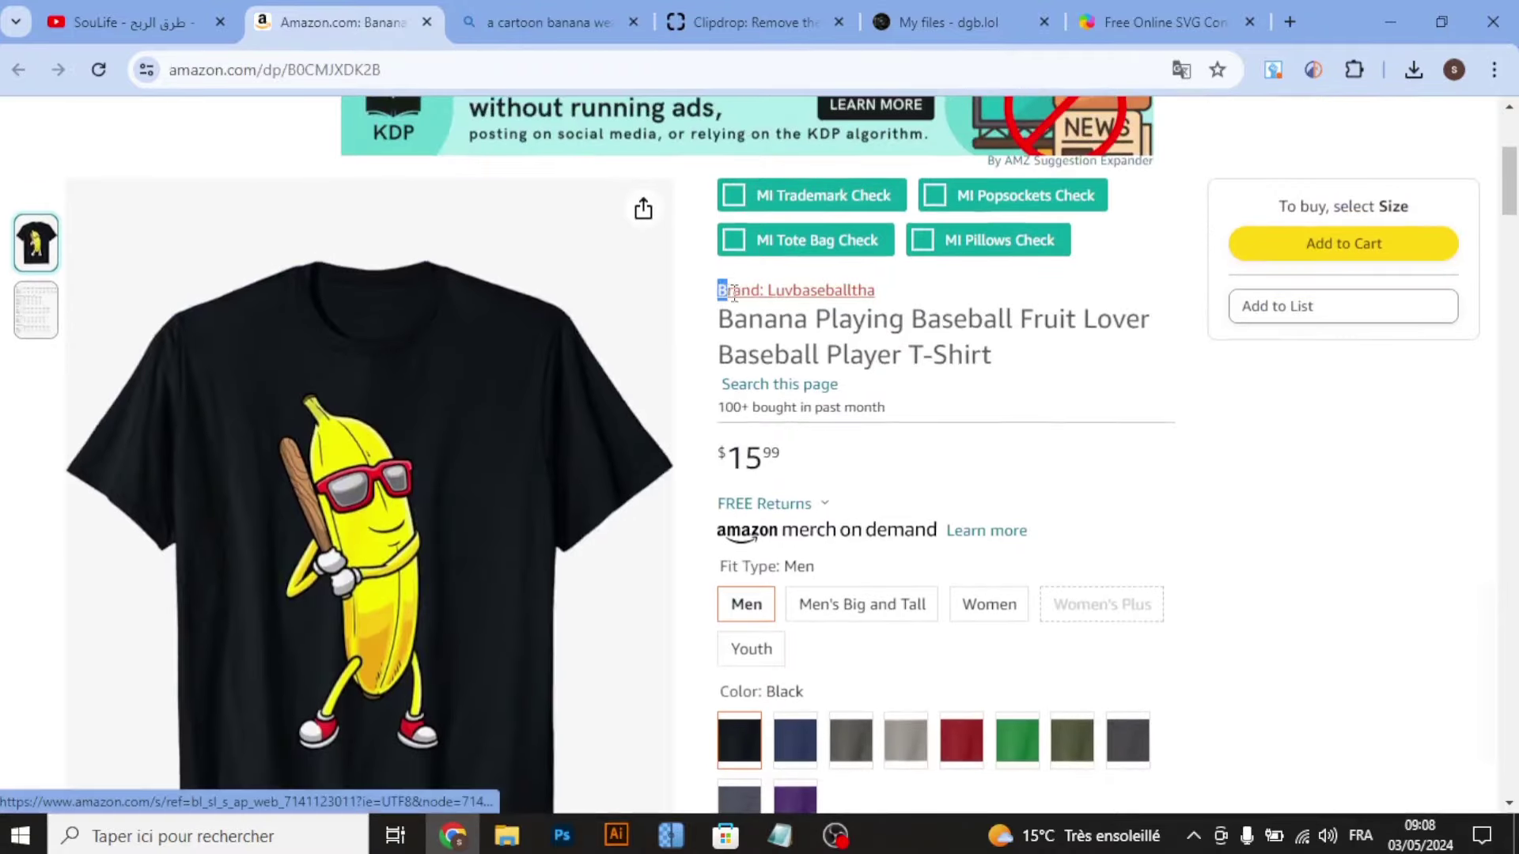
drag(718, 320, 910, 355)
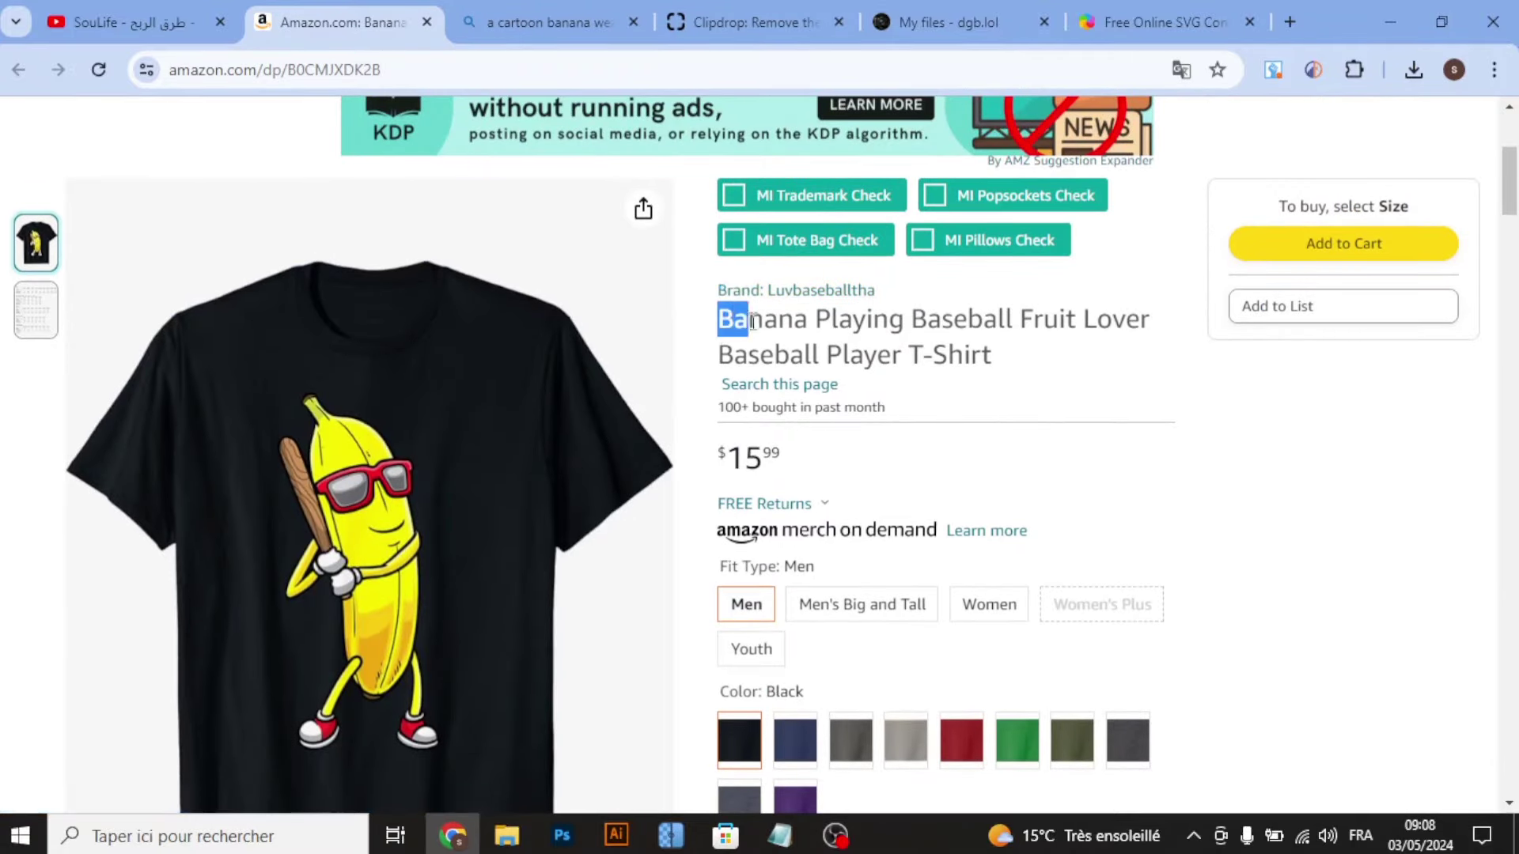
click(1064, 396)
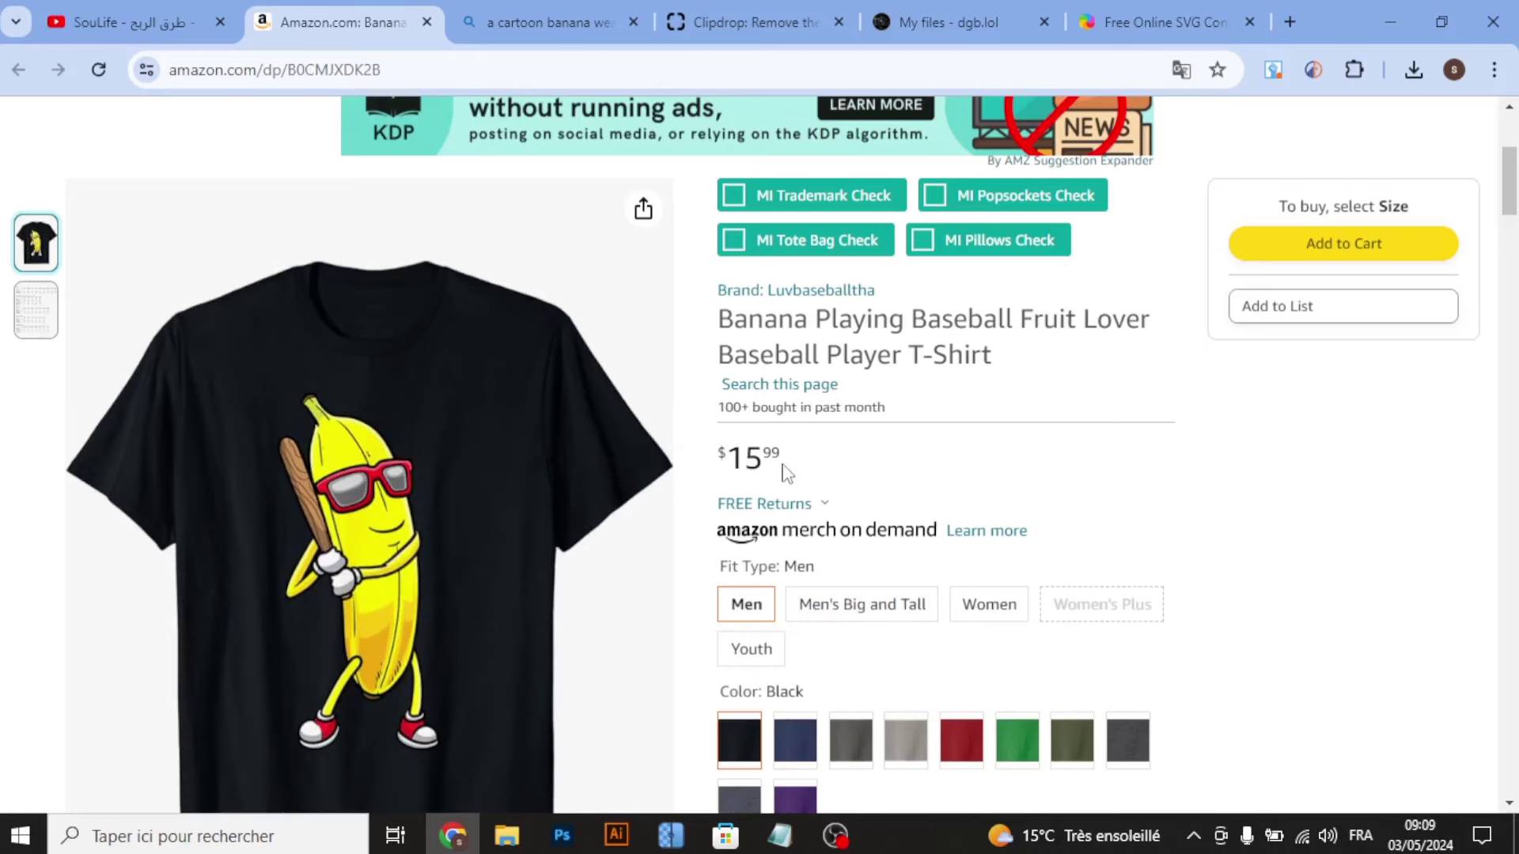
Step: Recheck the product page, then settle on the four generated cartoon banana images
click(553, 22)
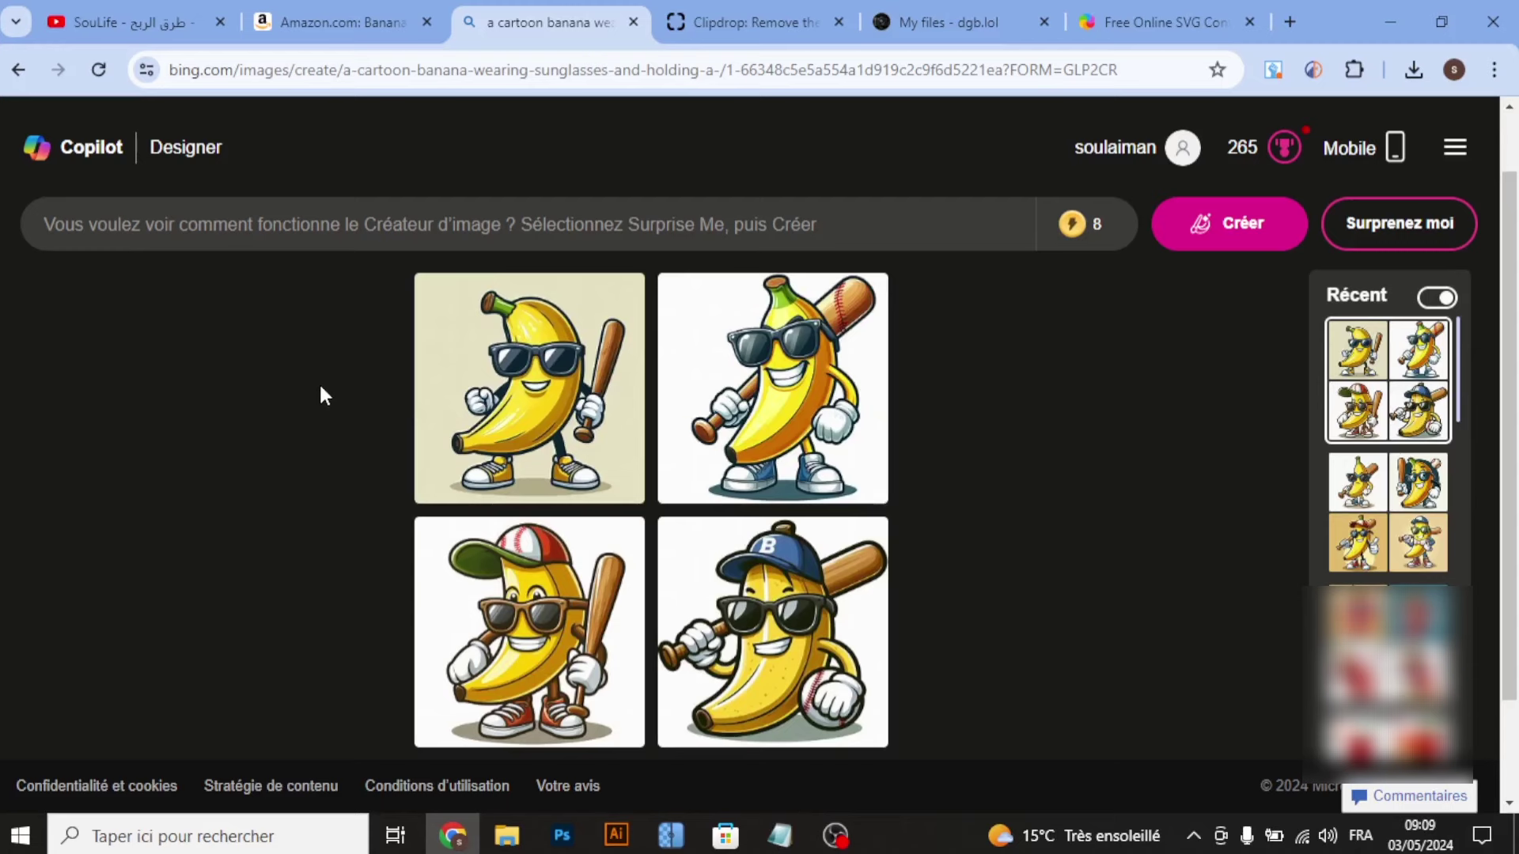
click(339, 22)
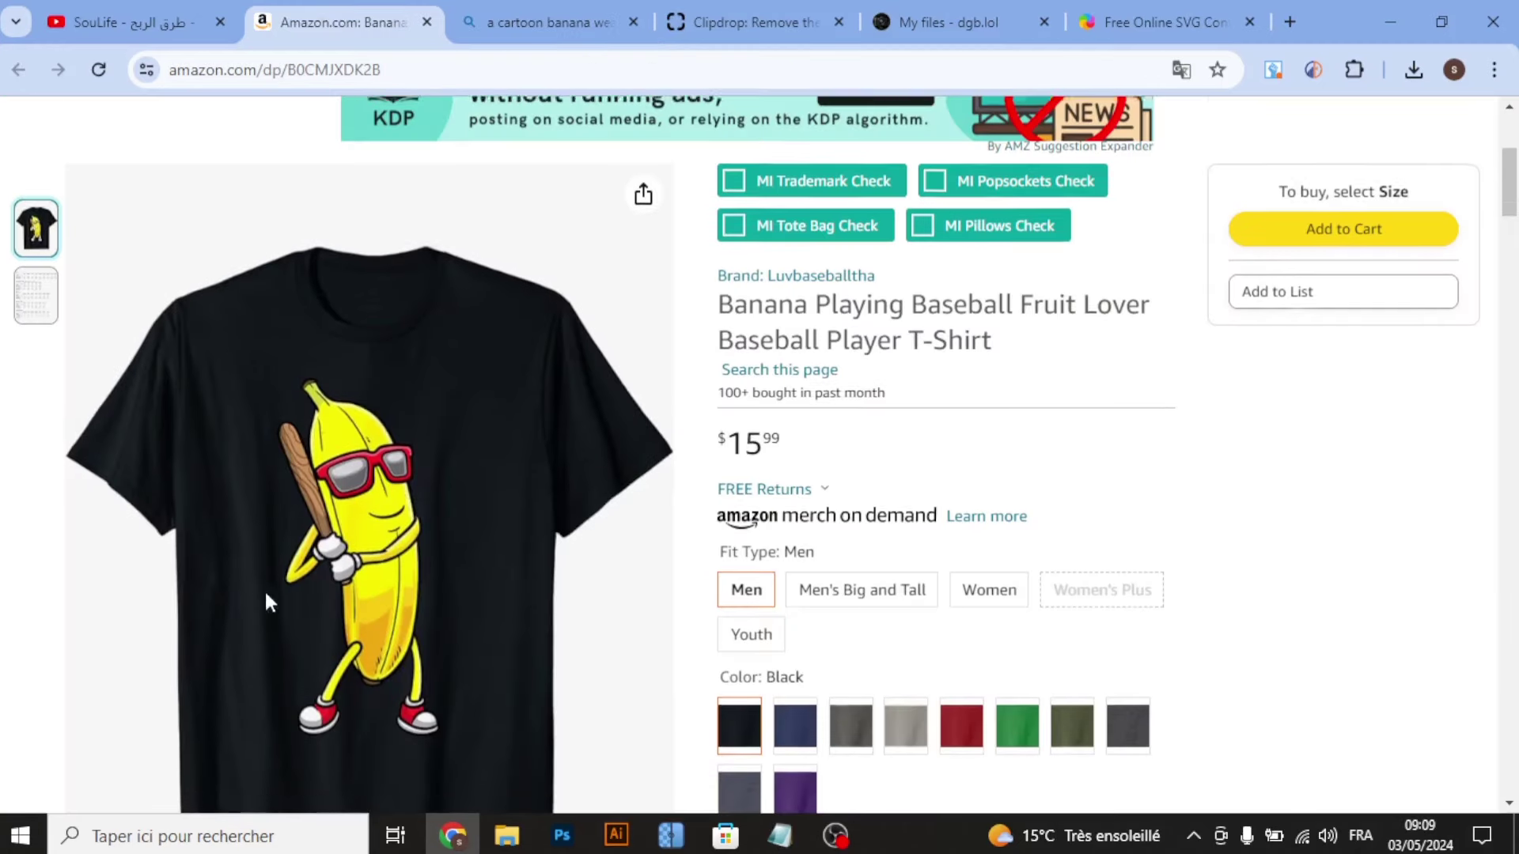
scroll(267, 601, down, 1)
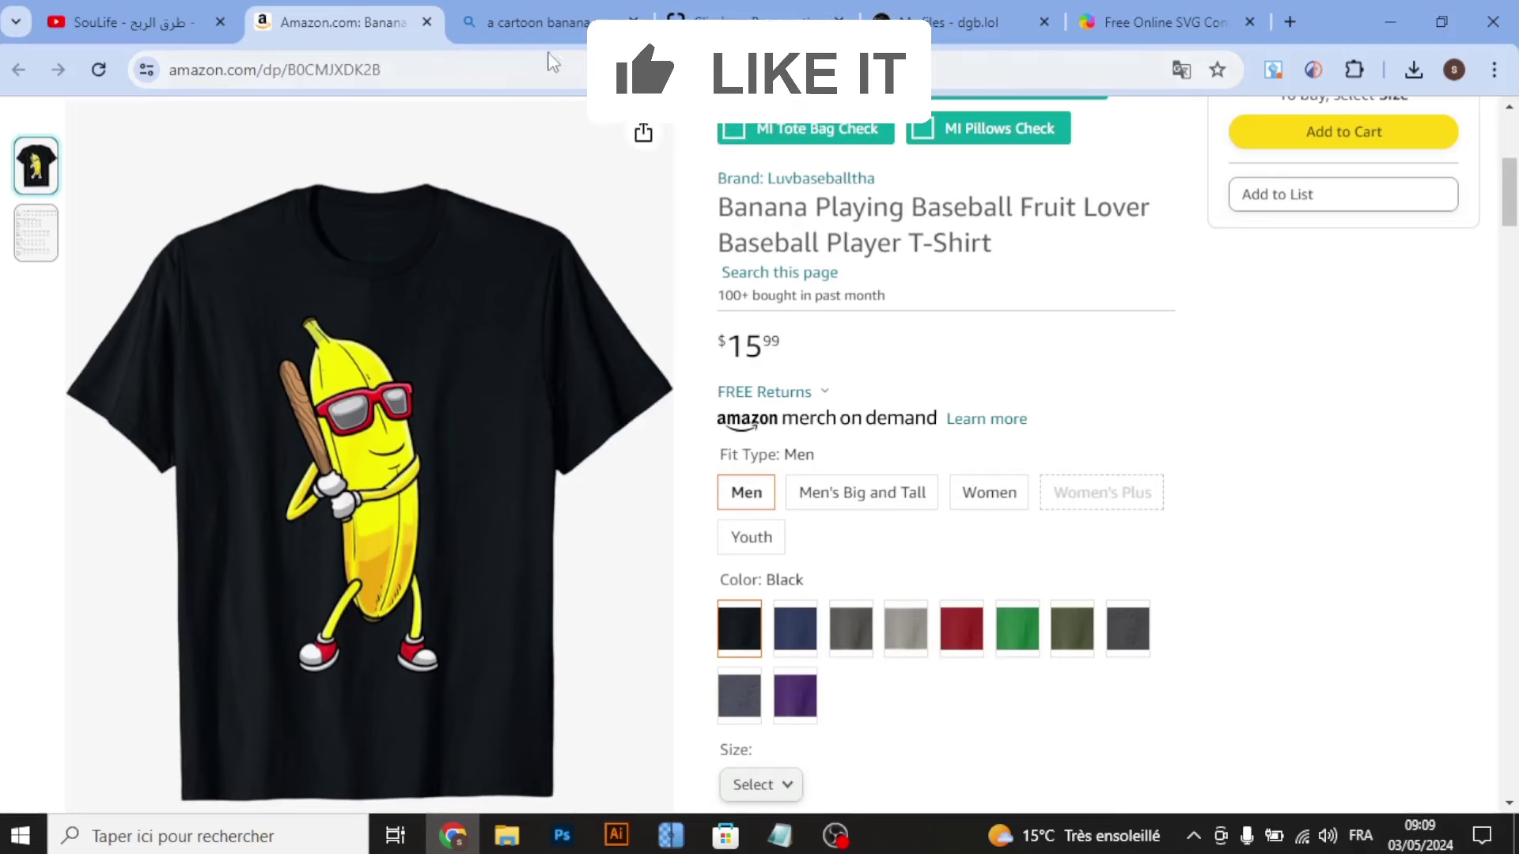
click(545, 17)
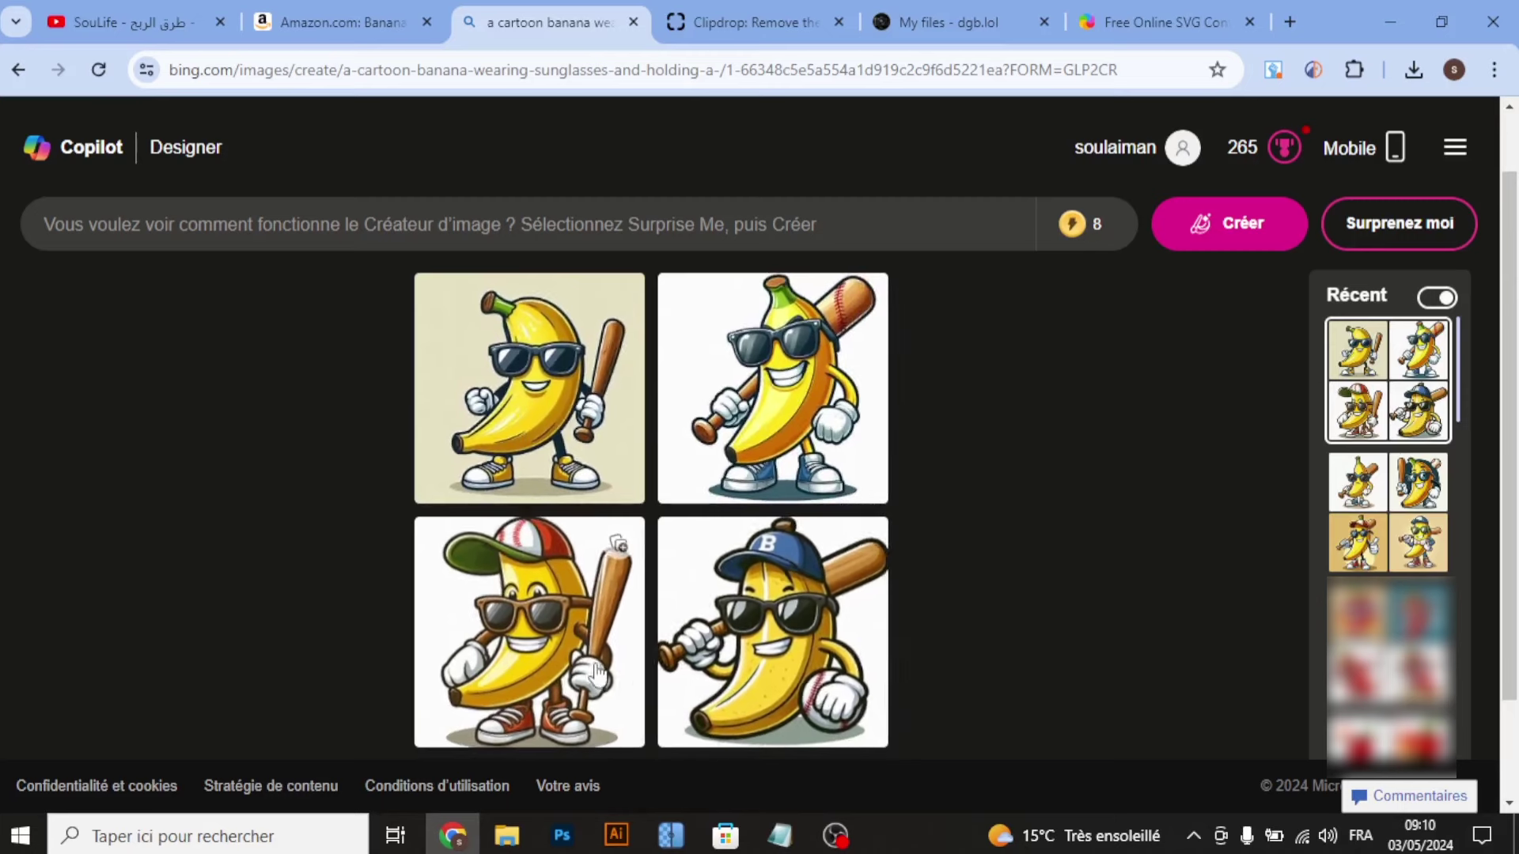
Step: Compare the background-removed banana with the generated images, then view the four finished 8x upscales
click(720, 8)
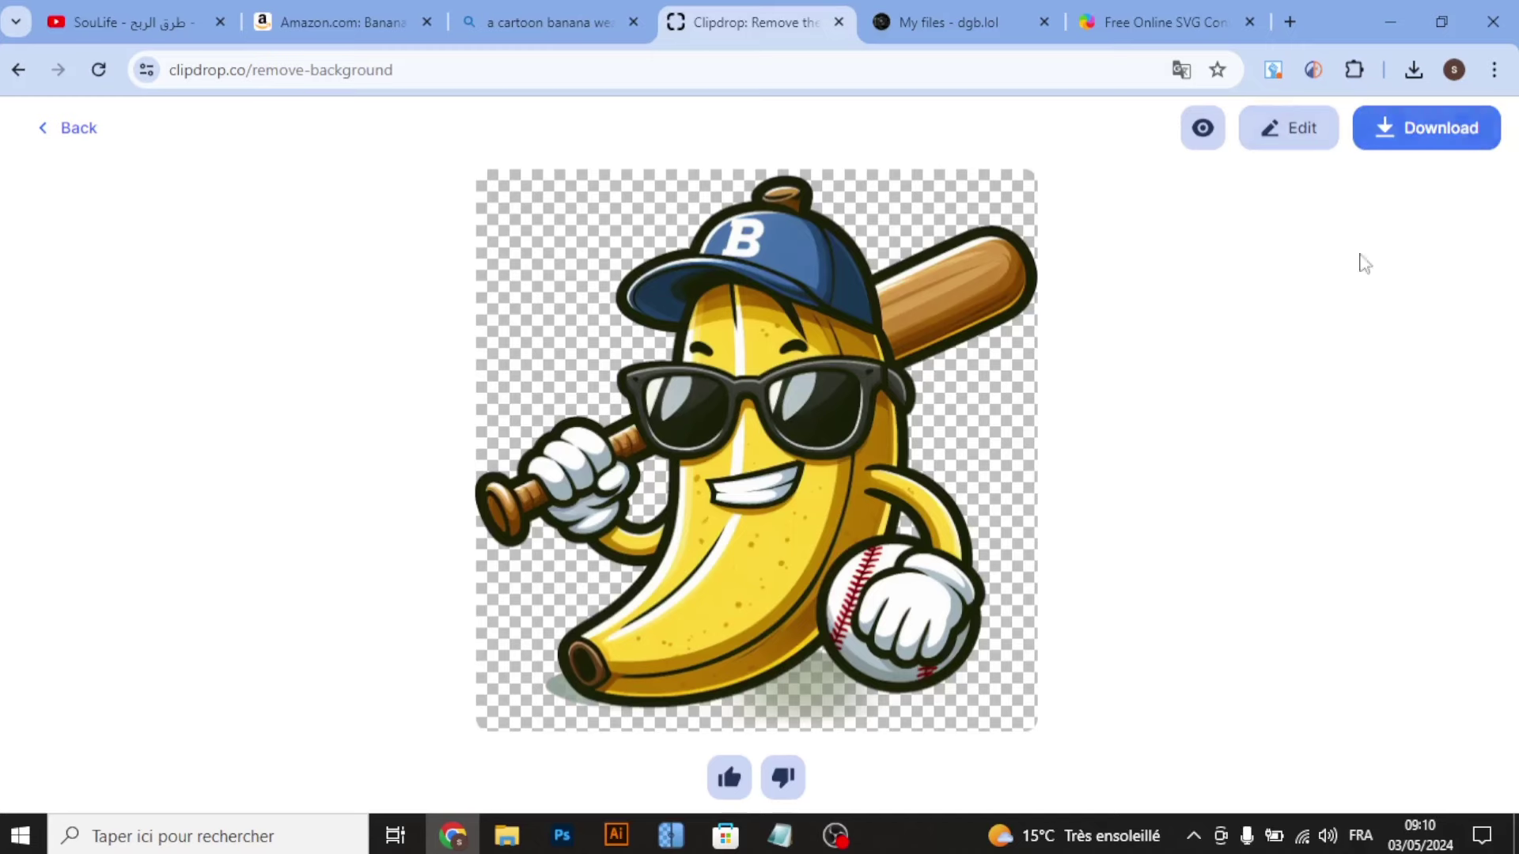
click(546, 22)
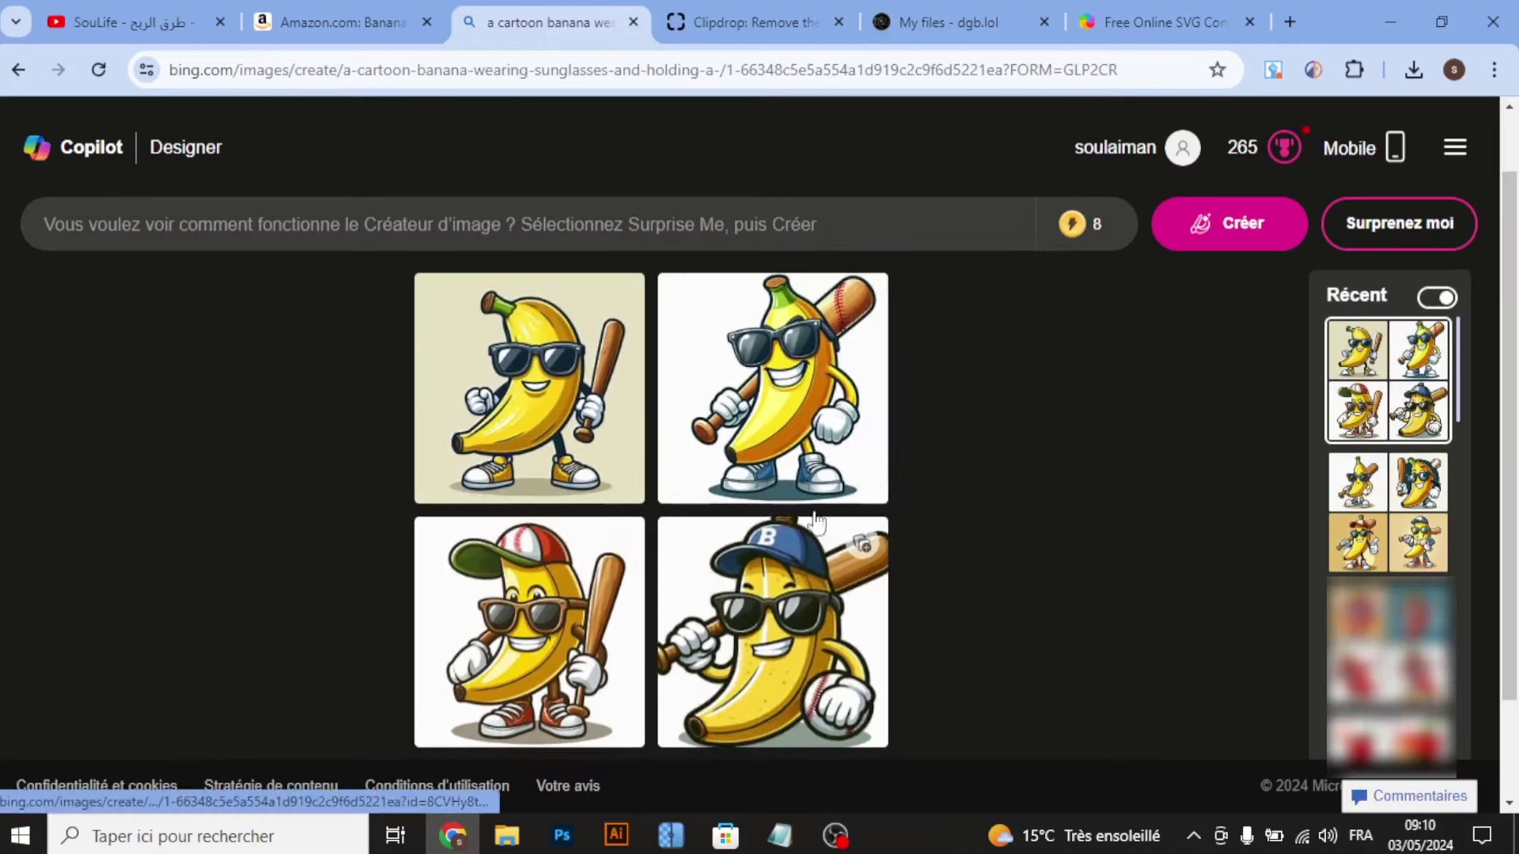
click(743, 16)
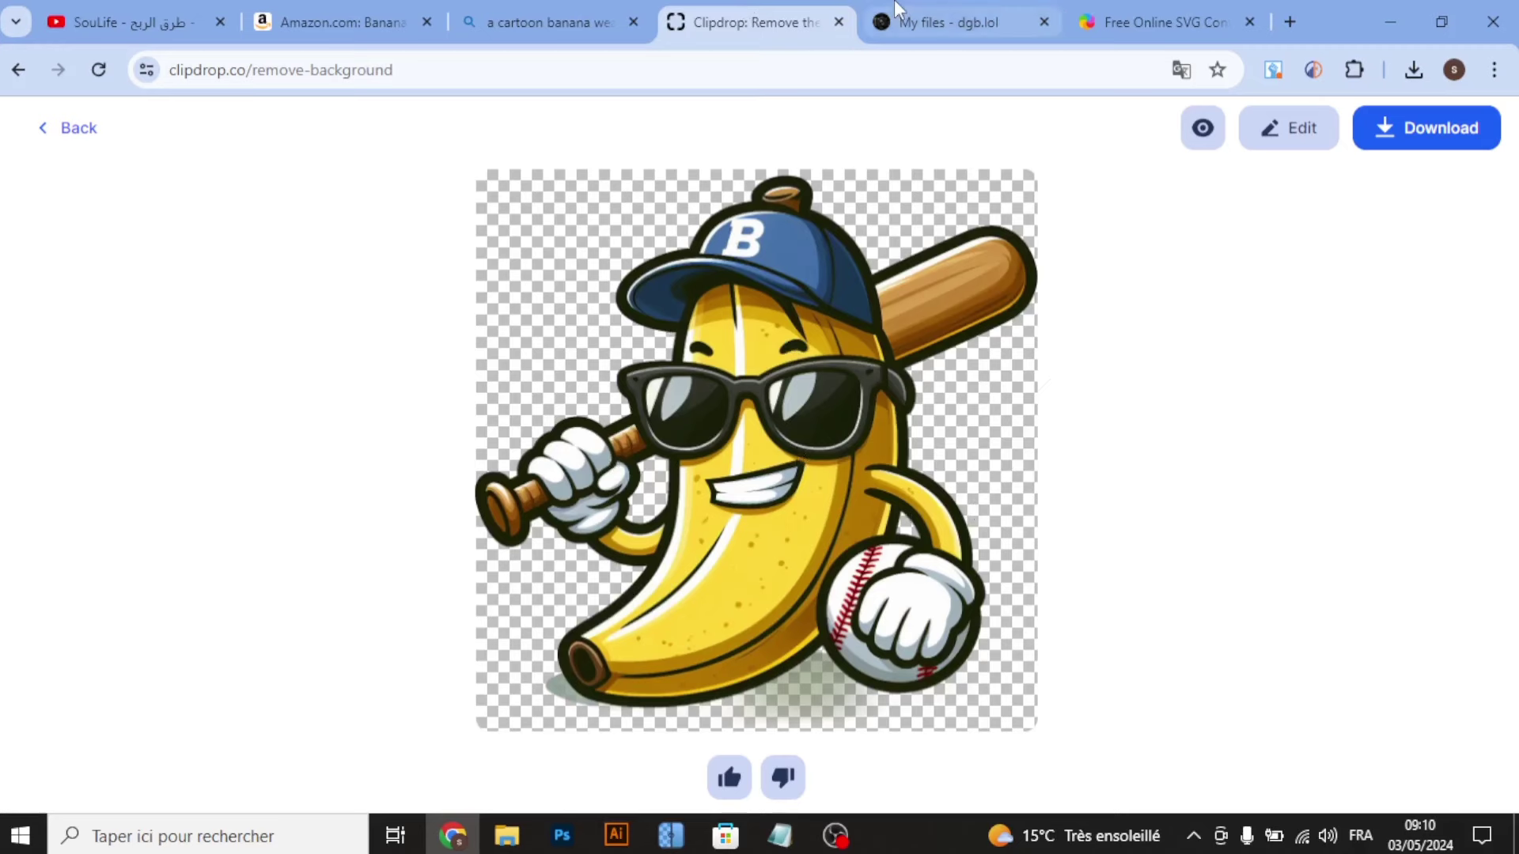
click(949, 22)
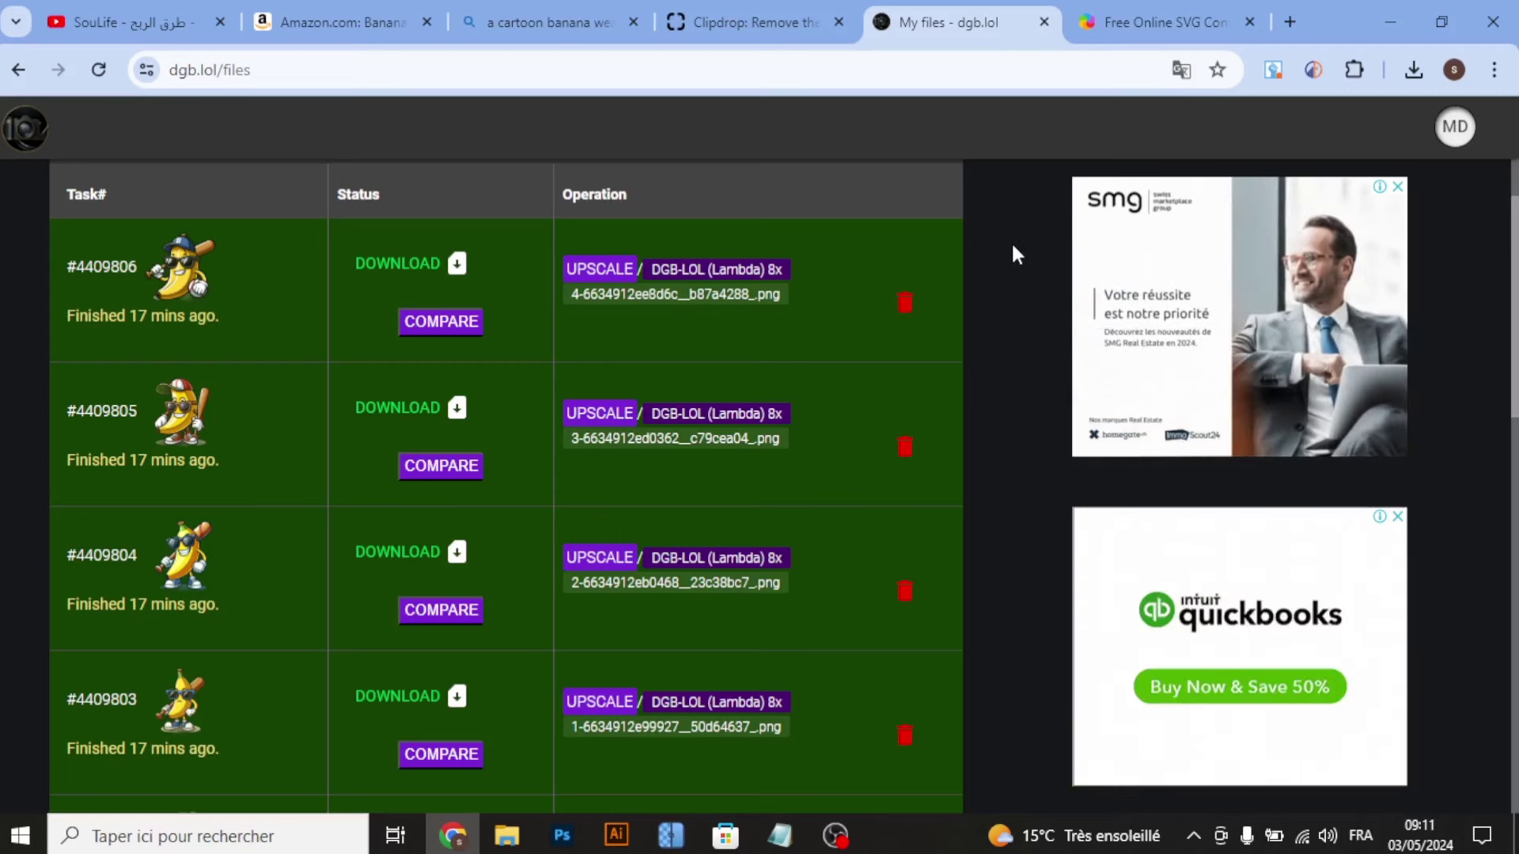
Step: Upload the 8x upscaled banana PNG to SVGConverter's free app and vectorize it
click(1117, 29)
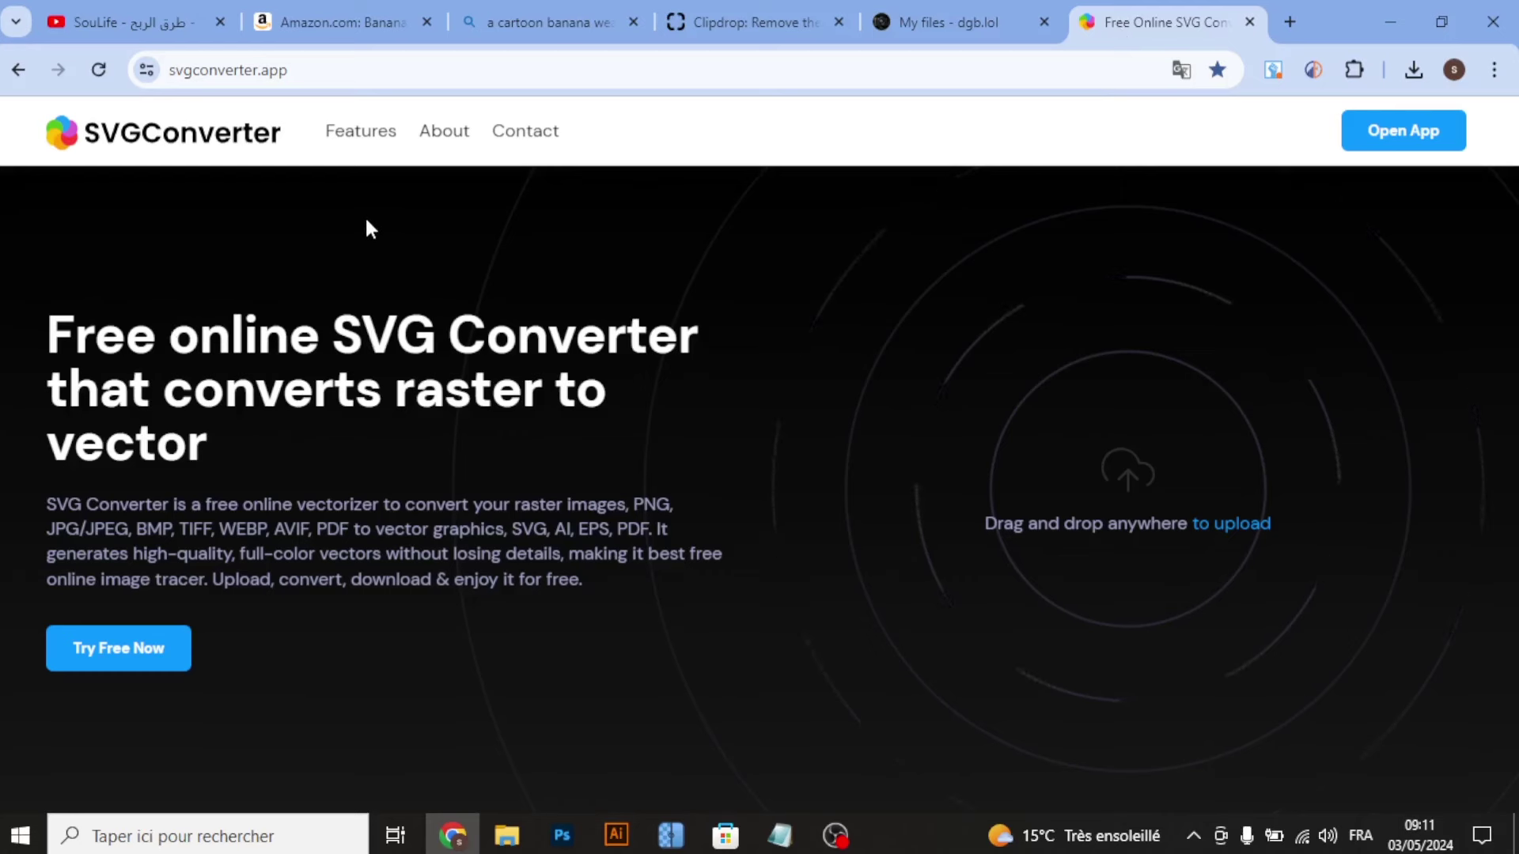
click(82, 647)
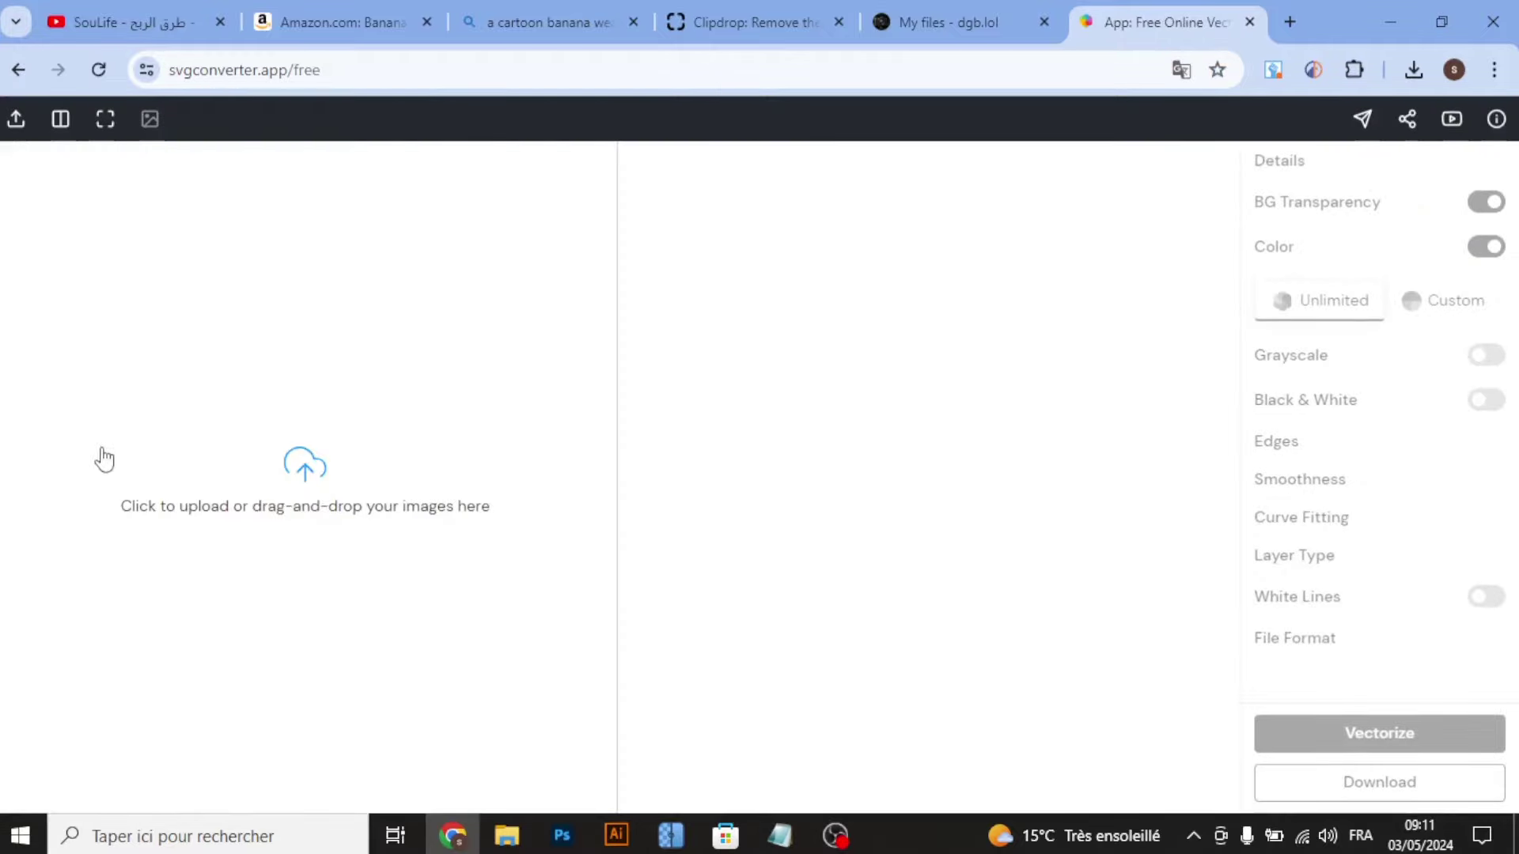
click(102, 457)
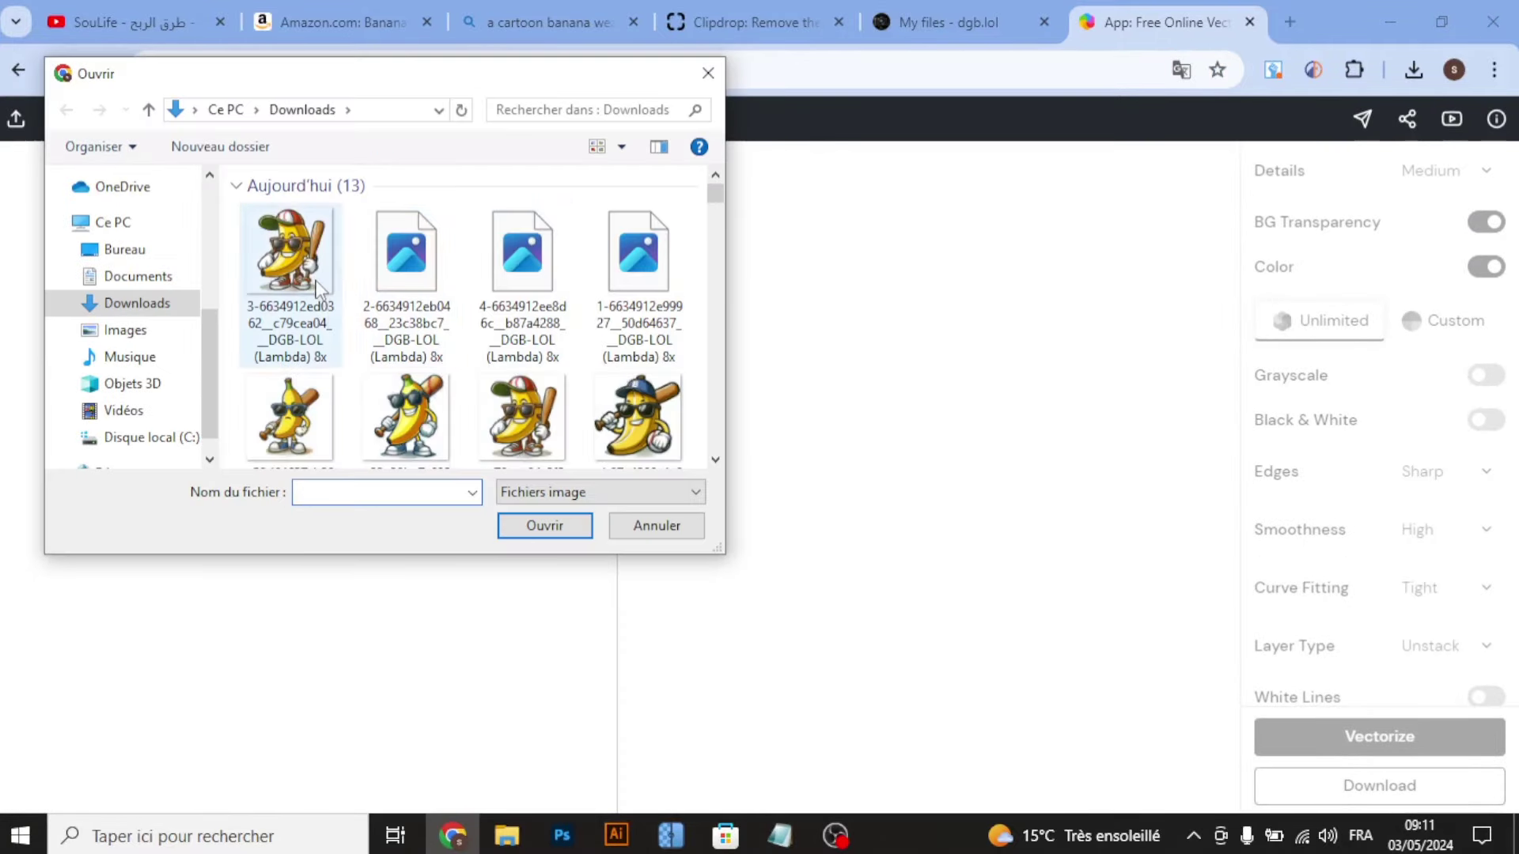
click(506, 265)
click(532, 527)
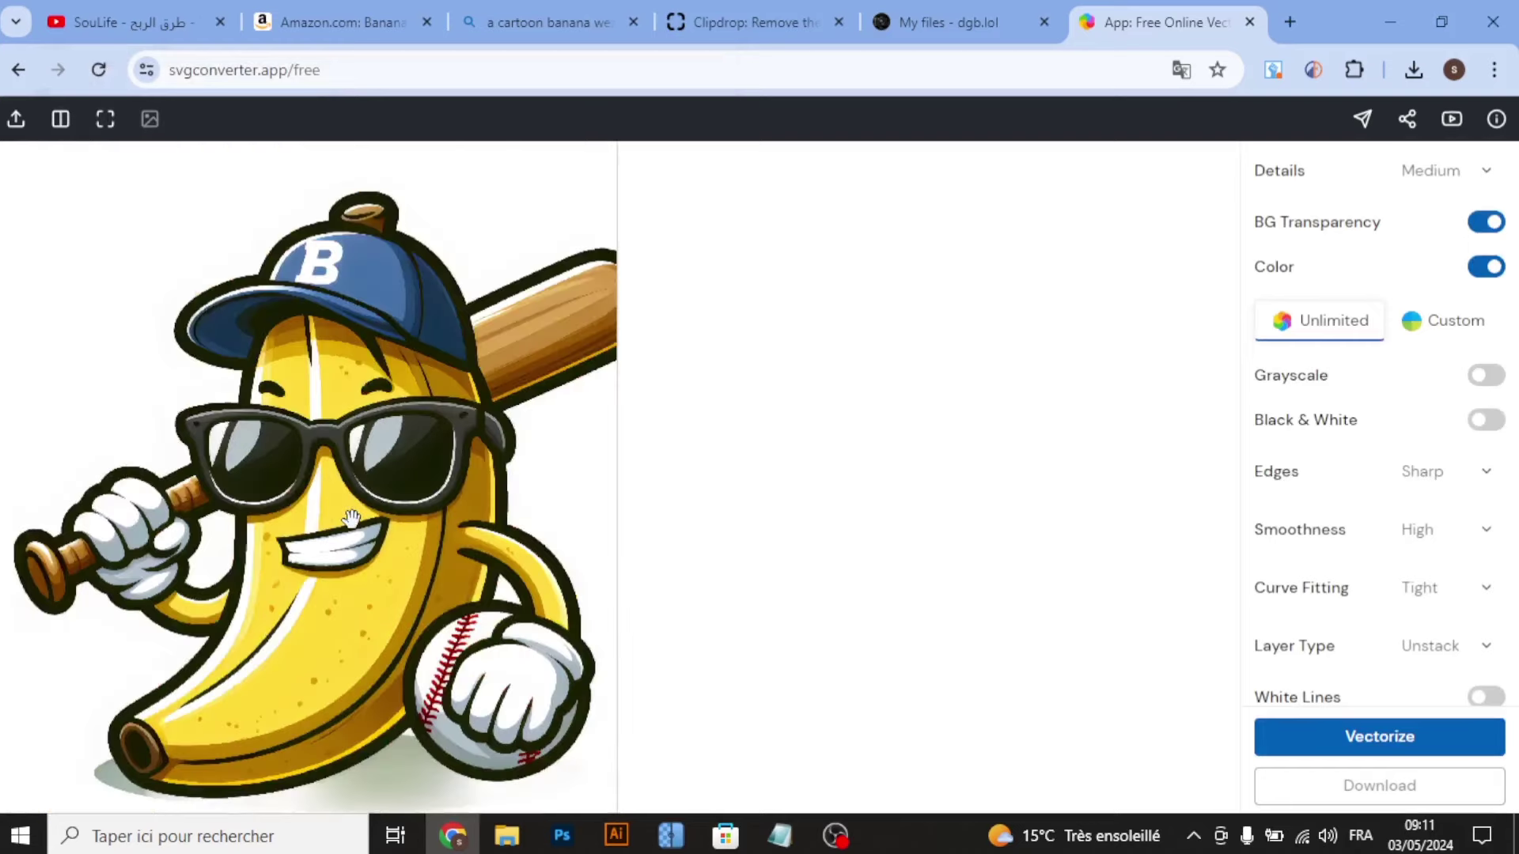
click(1381, 751)
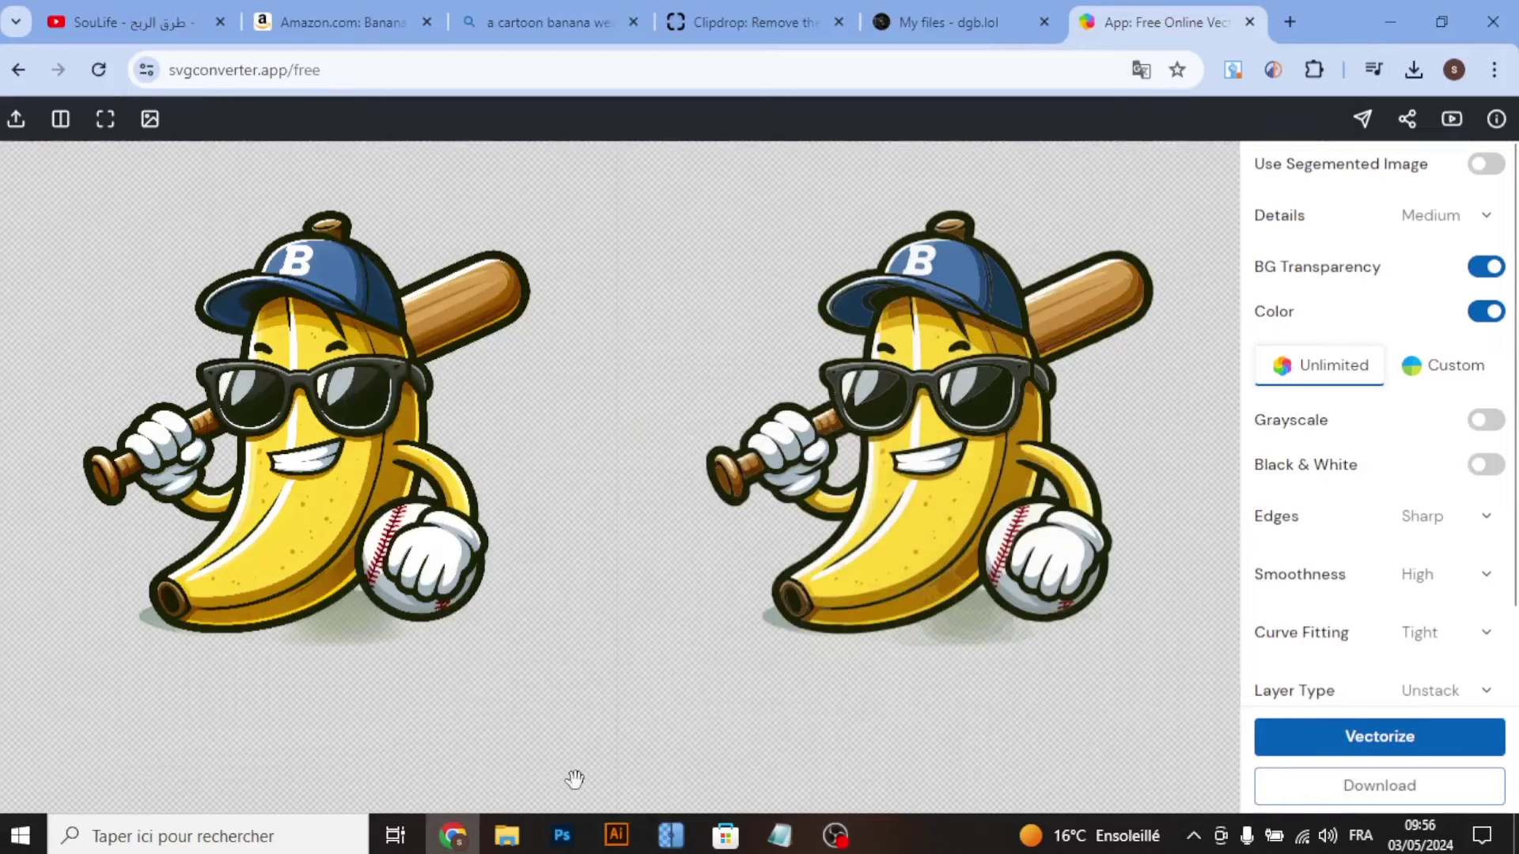
click(516, 841)
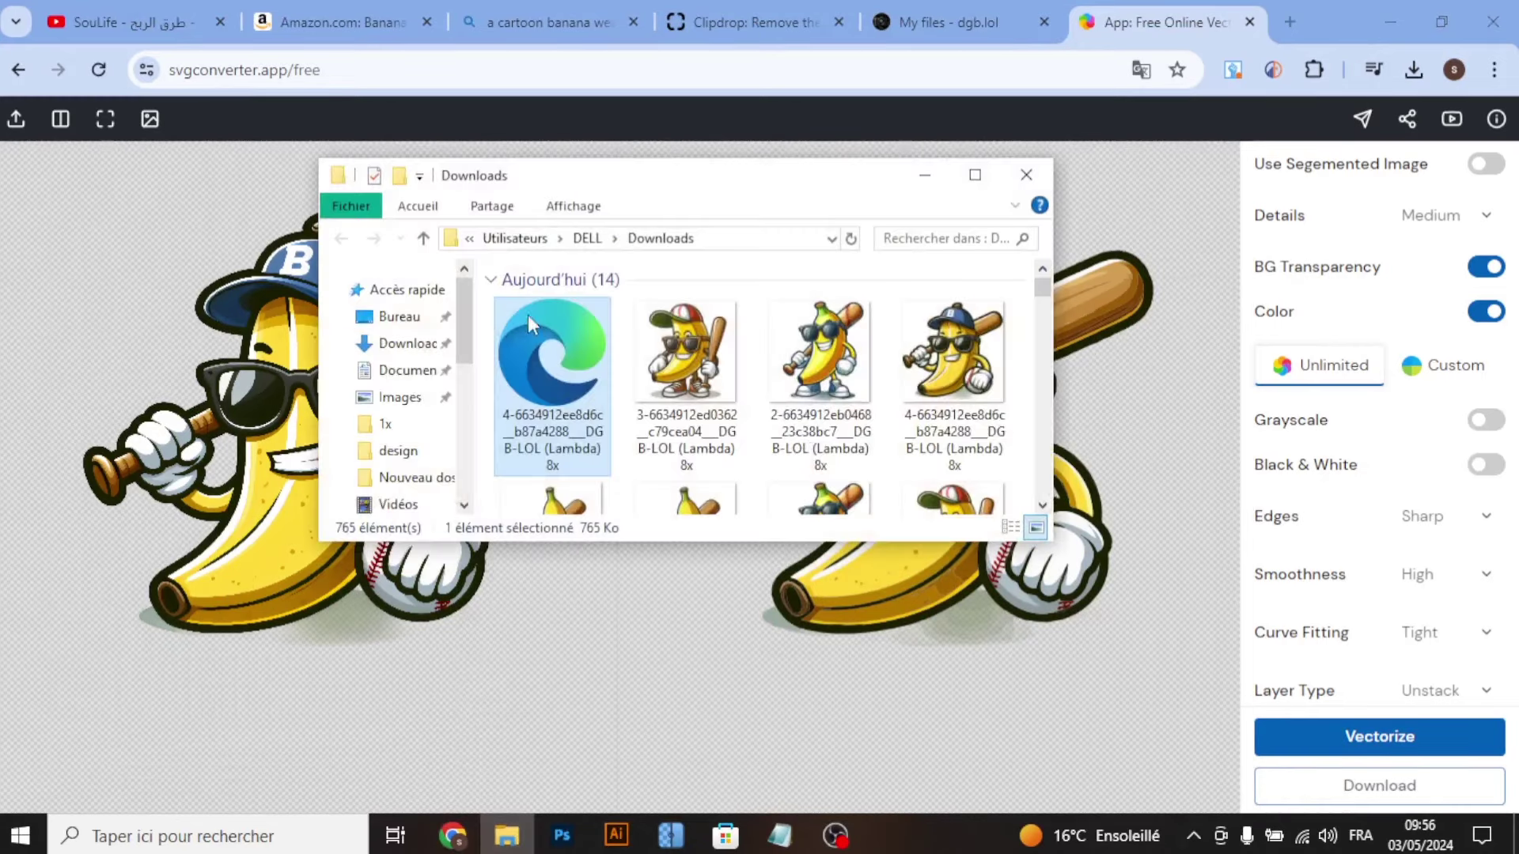
Step: Open the downloaded banana SVG with Adobe Illustrator 2020 and zoom out to the full artboard
right_click(528, 315)
mouse_move(713, 431)
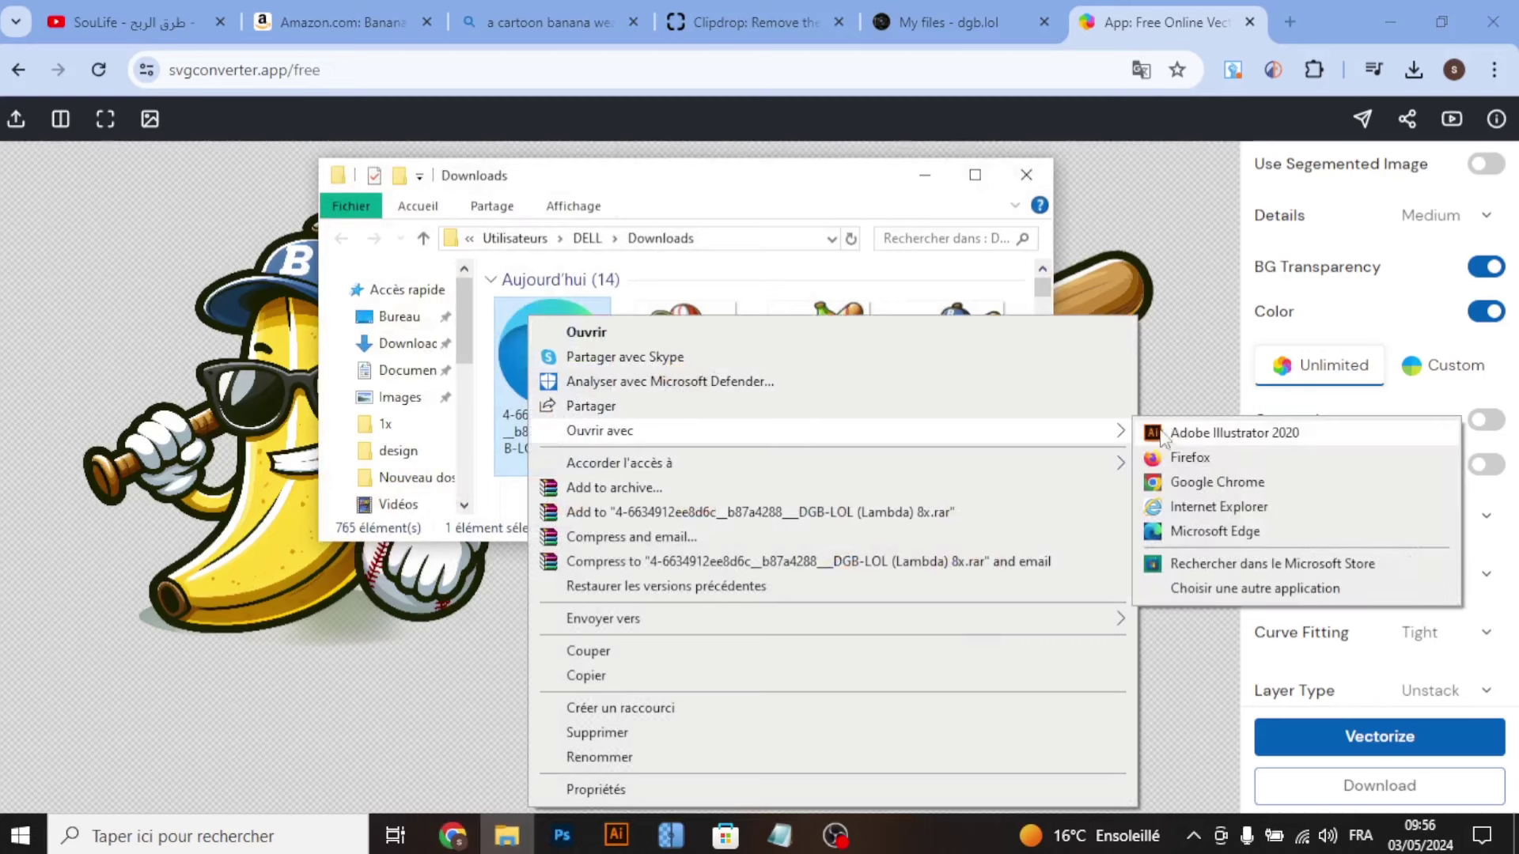
click(1171, 432)
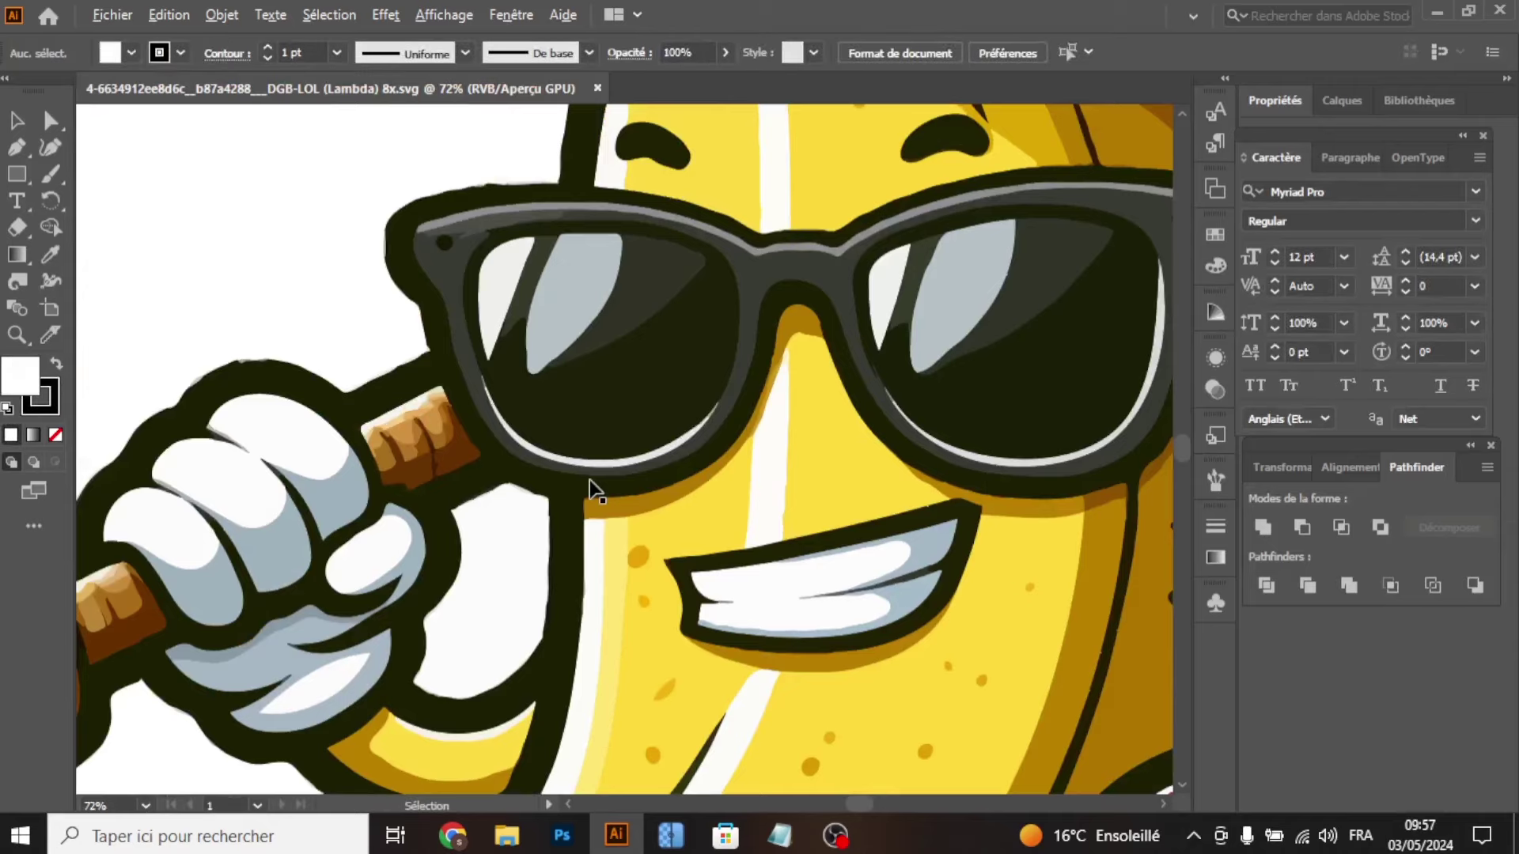
scroll(593, 491, down, 1)
scroll(593, 490, down, 1)
scroll(601, 487, down, 3)
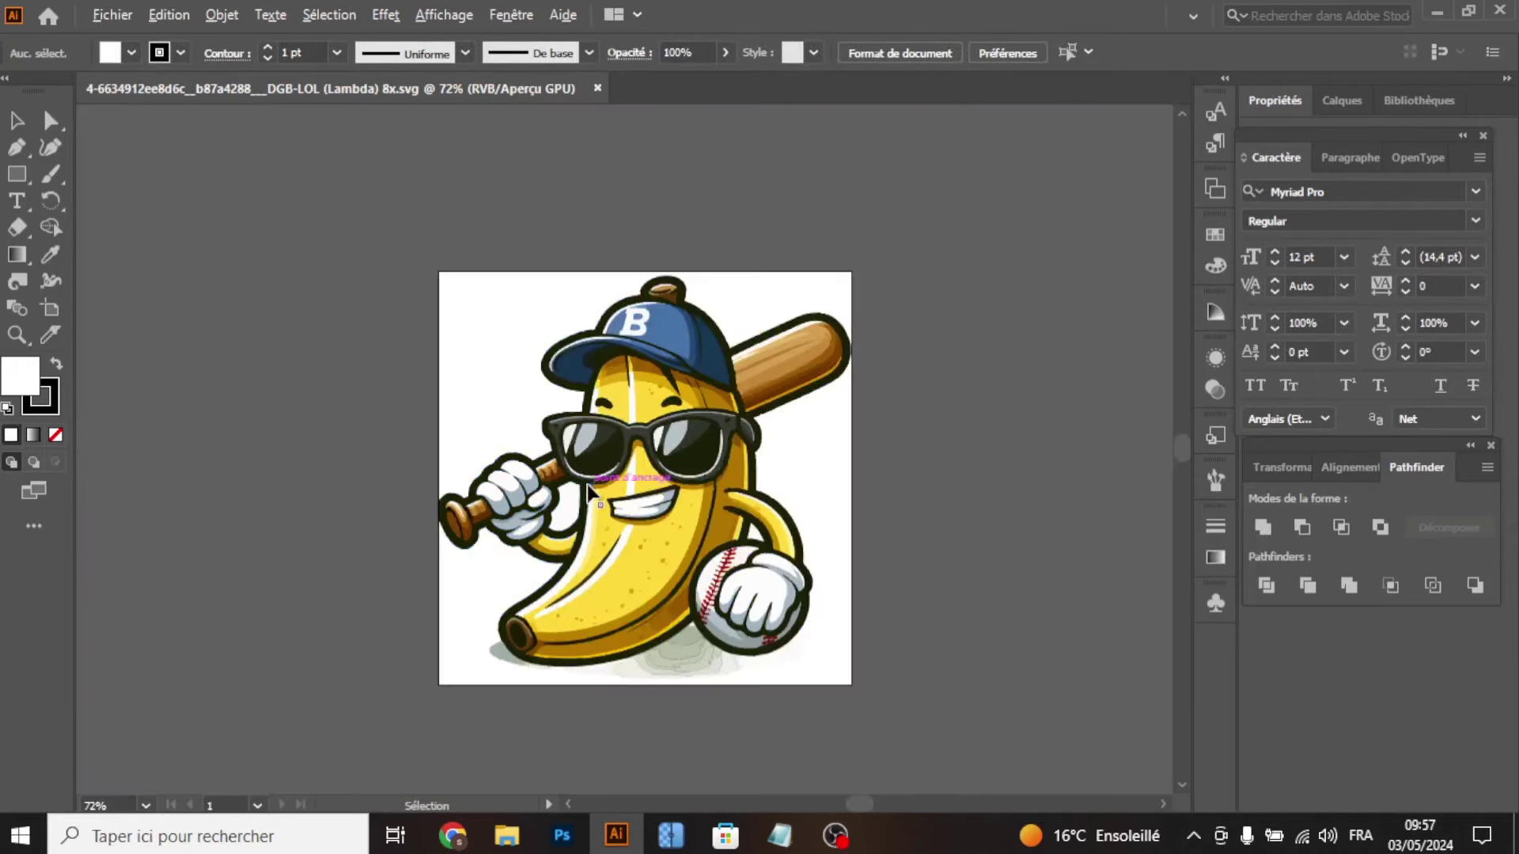
Step: Delete the green shadow under the banana and the grey shadow under the baseball
click(458, 313)
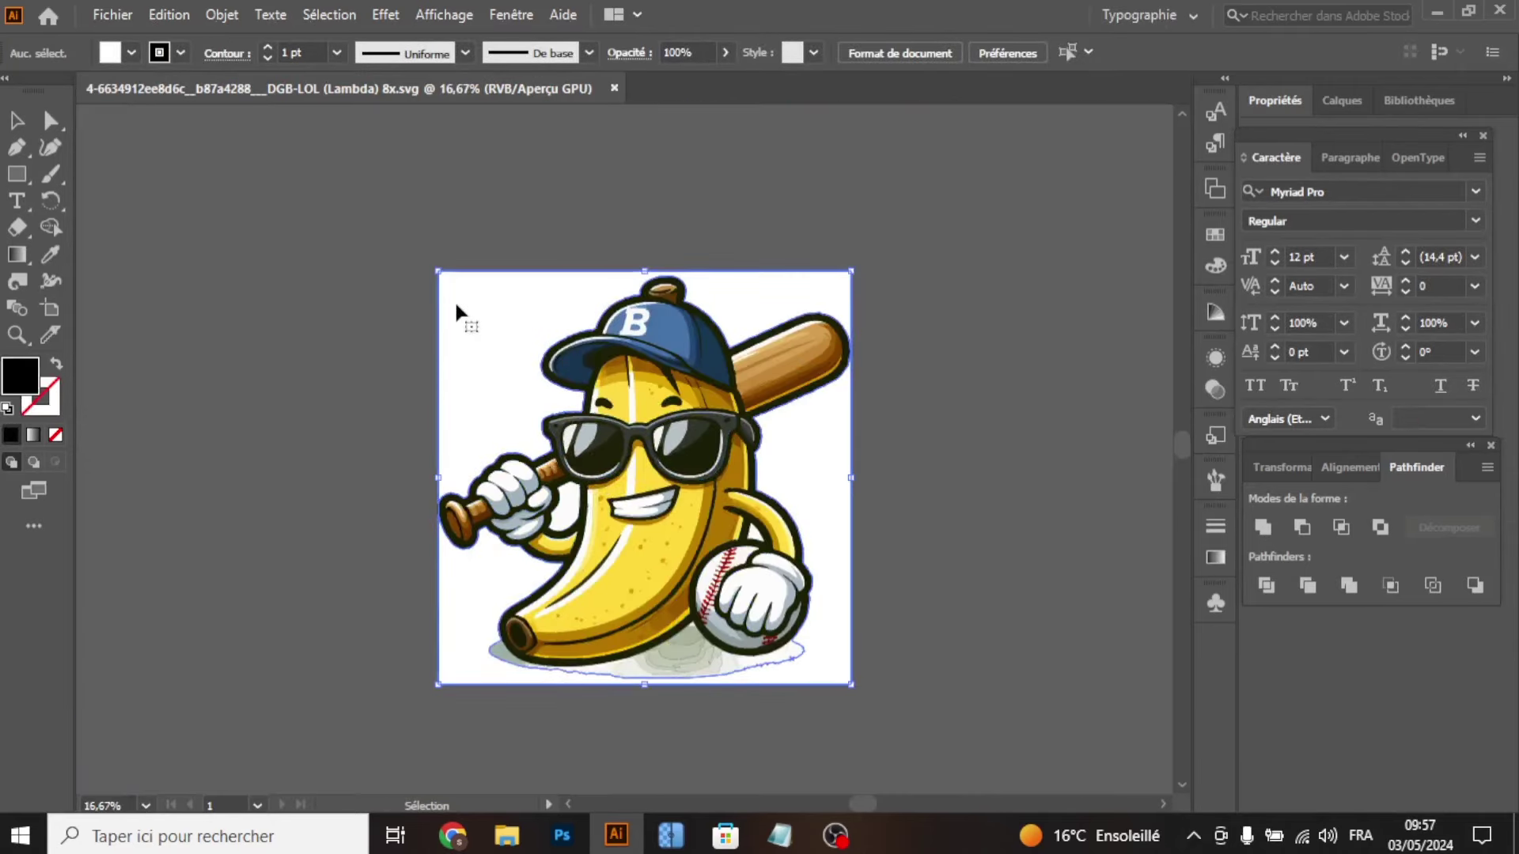
click(457, 313)
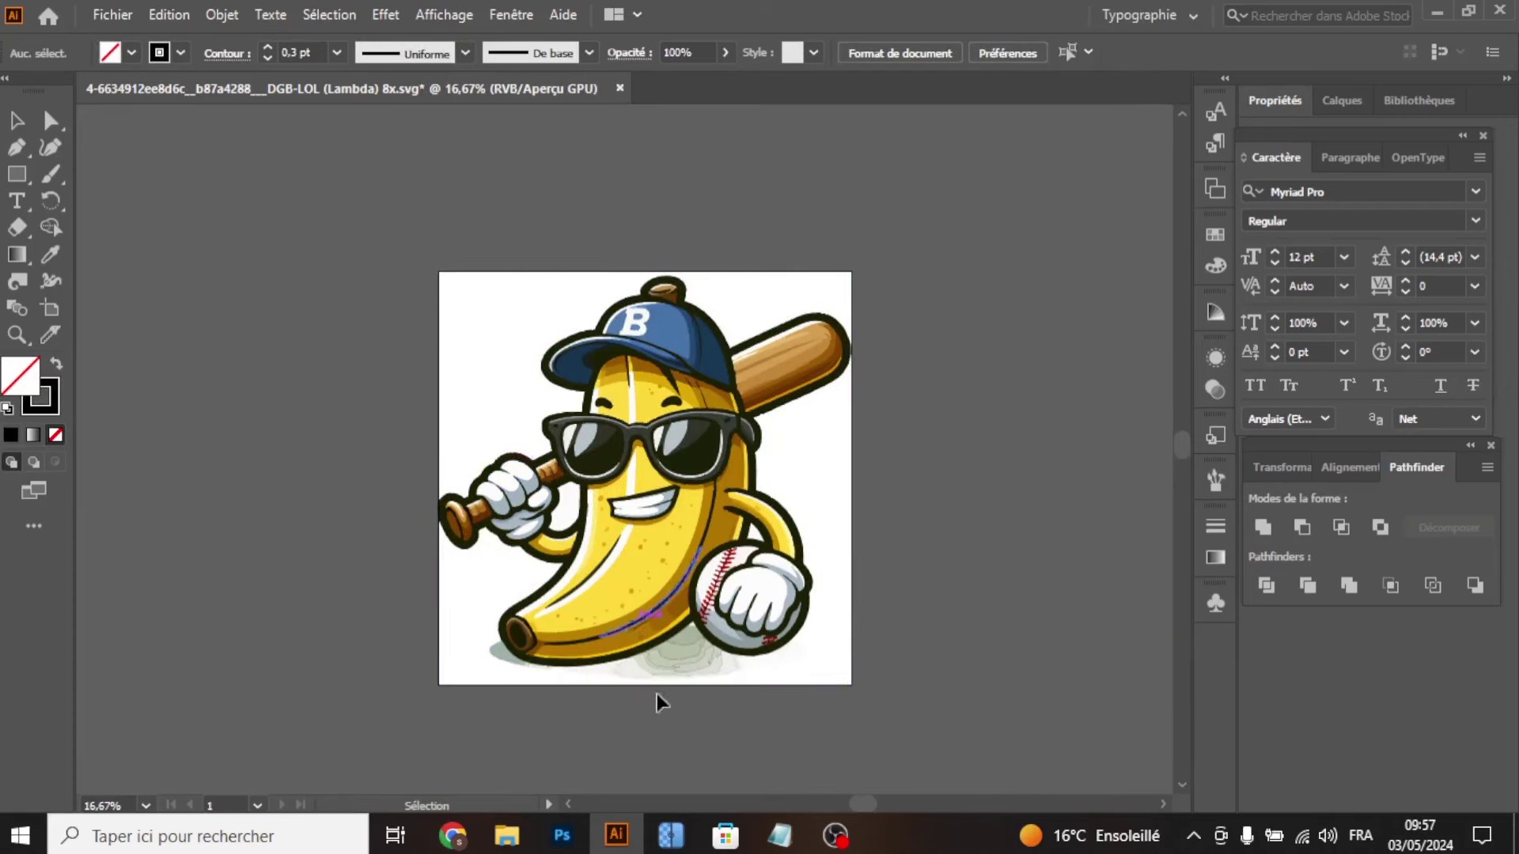
scroll(680, 705, up, 2)
scroll(704, 664, up, 3)
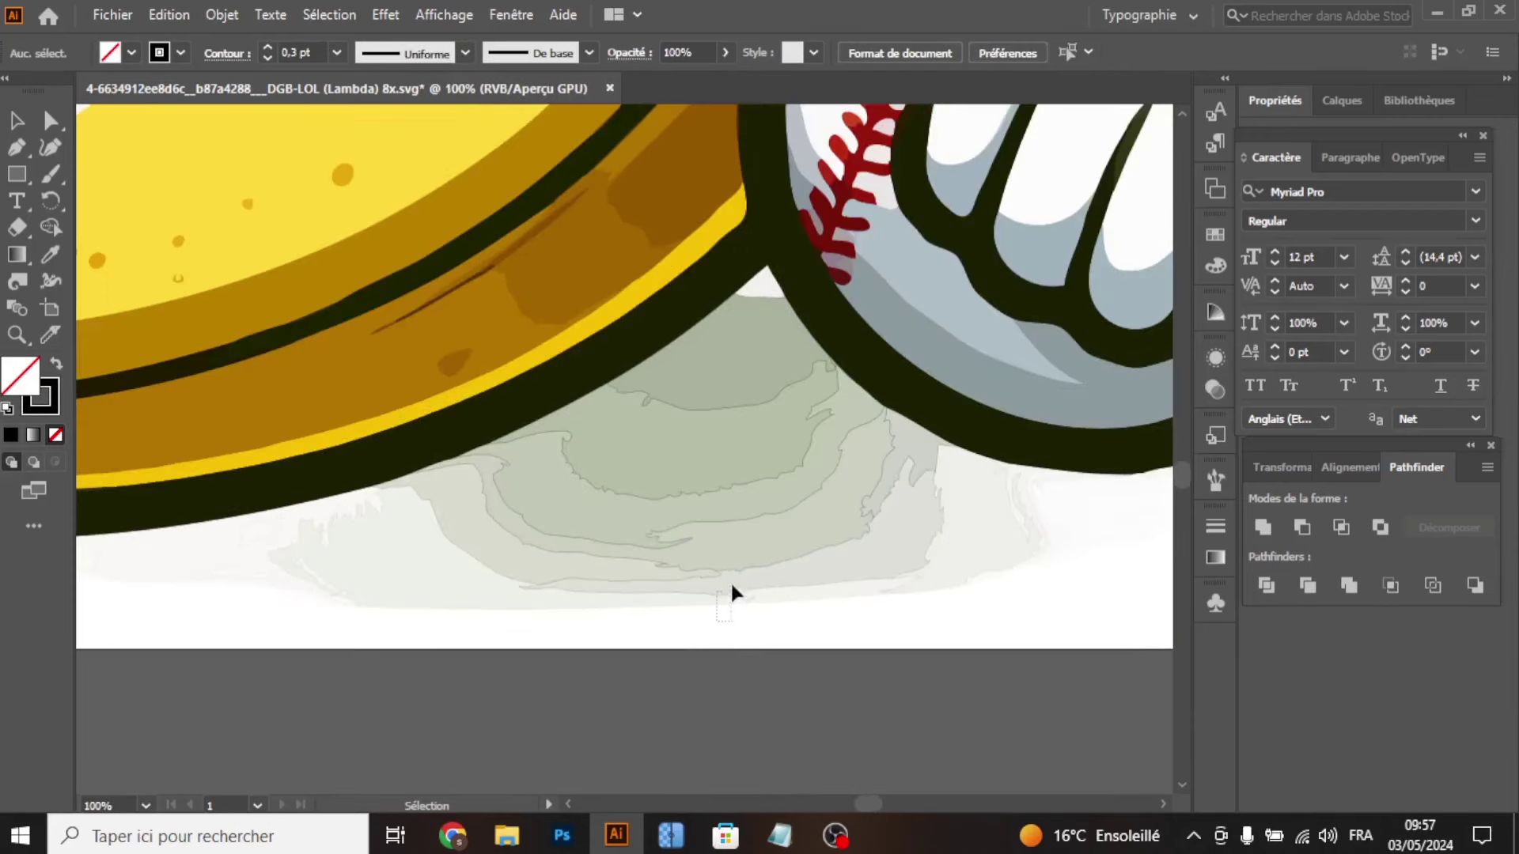
click(747, 348)
key(Delete)
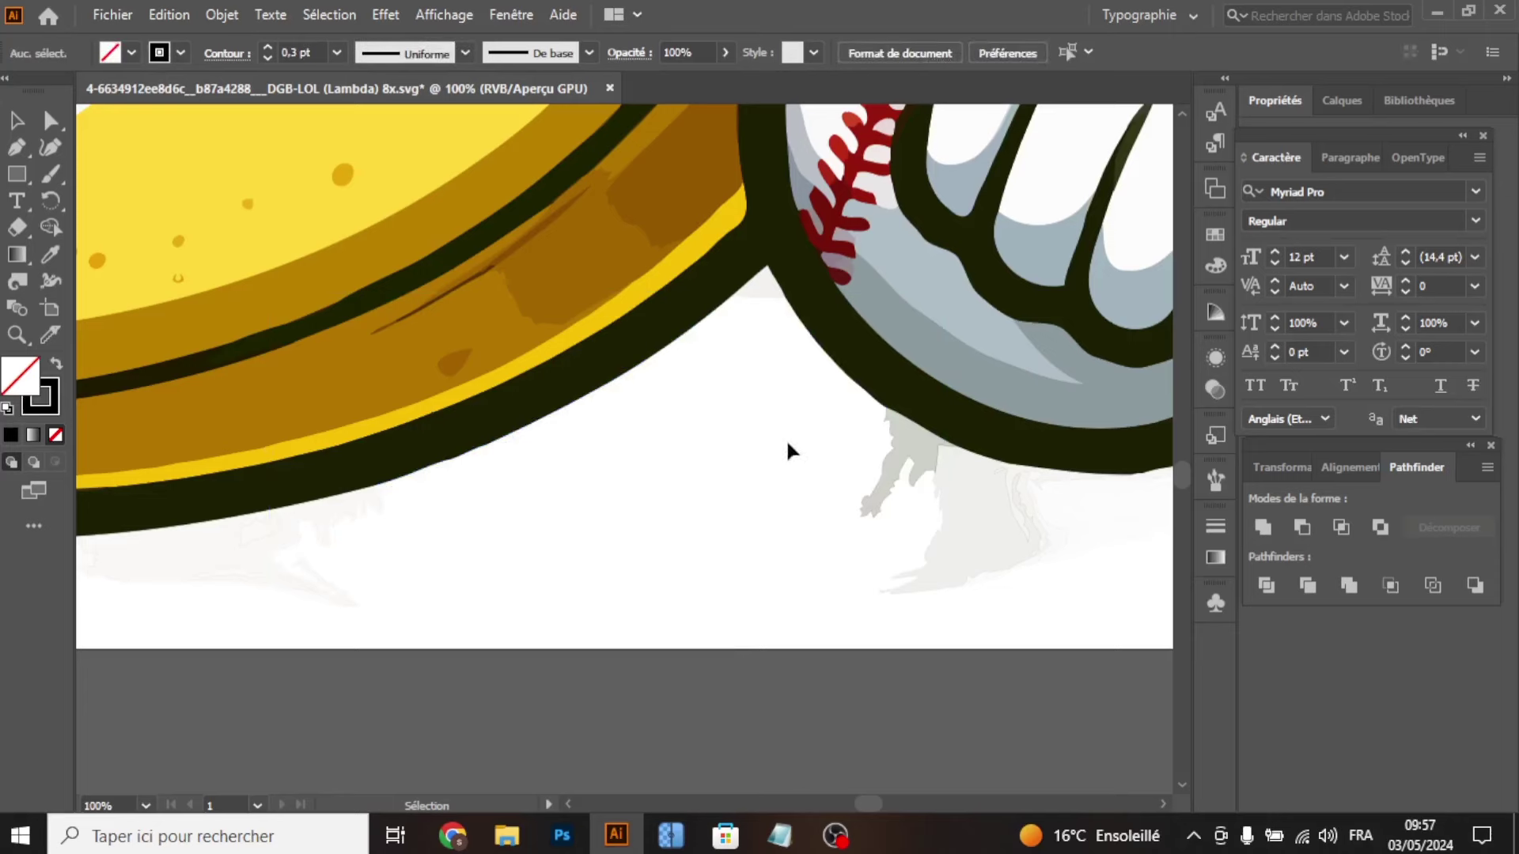
click(939, 526)
key(Delete)
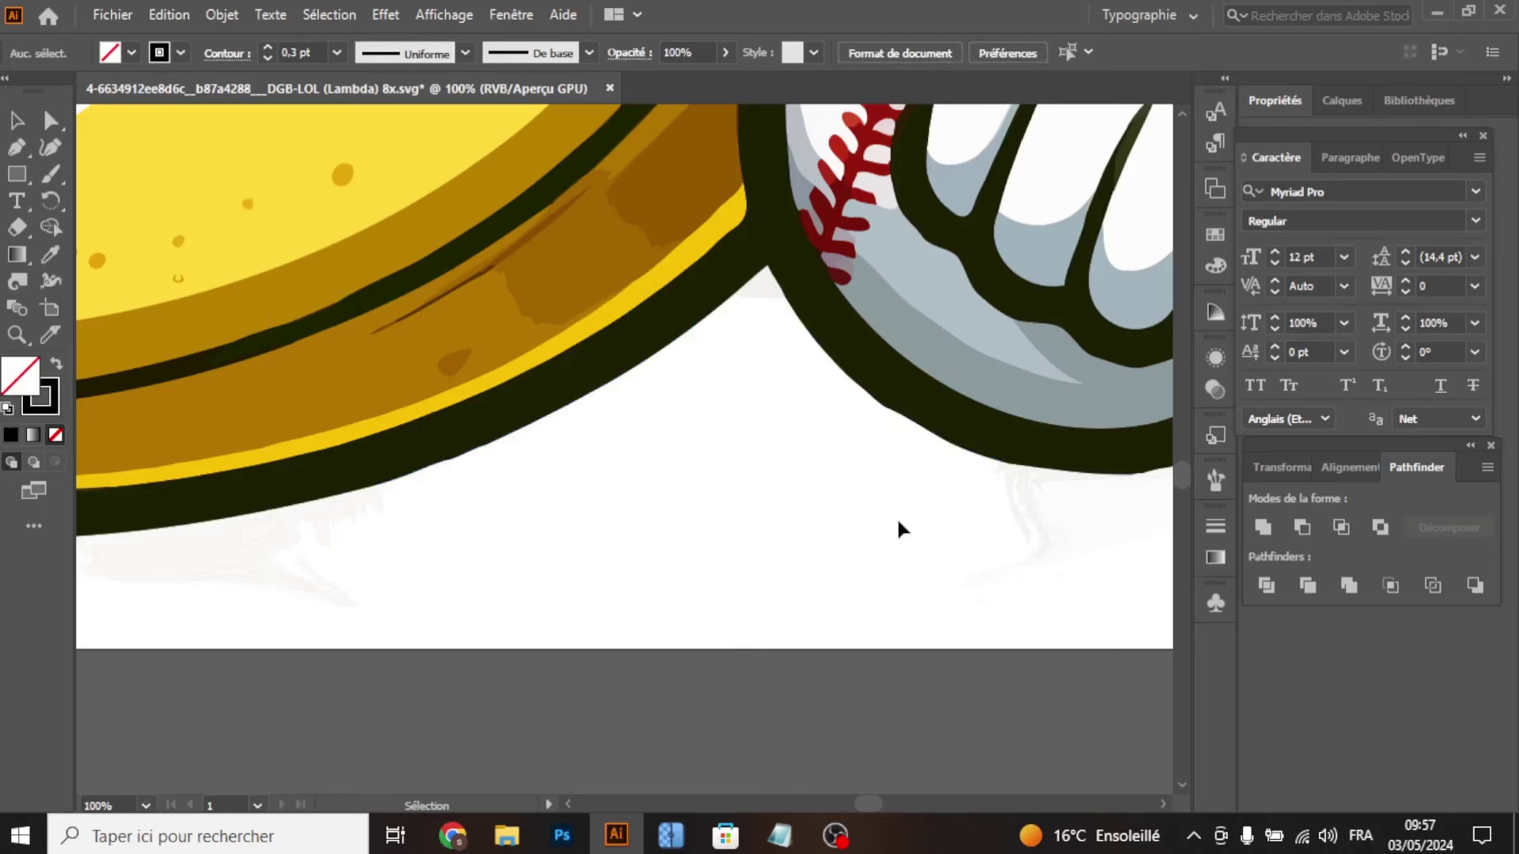
Step: In Outline mode (Ctrl+Y), marquee-delete the leftover stray shapes around the baseball, then return to preview
key(ctrl+y)
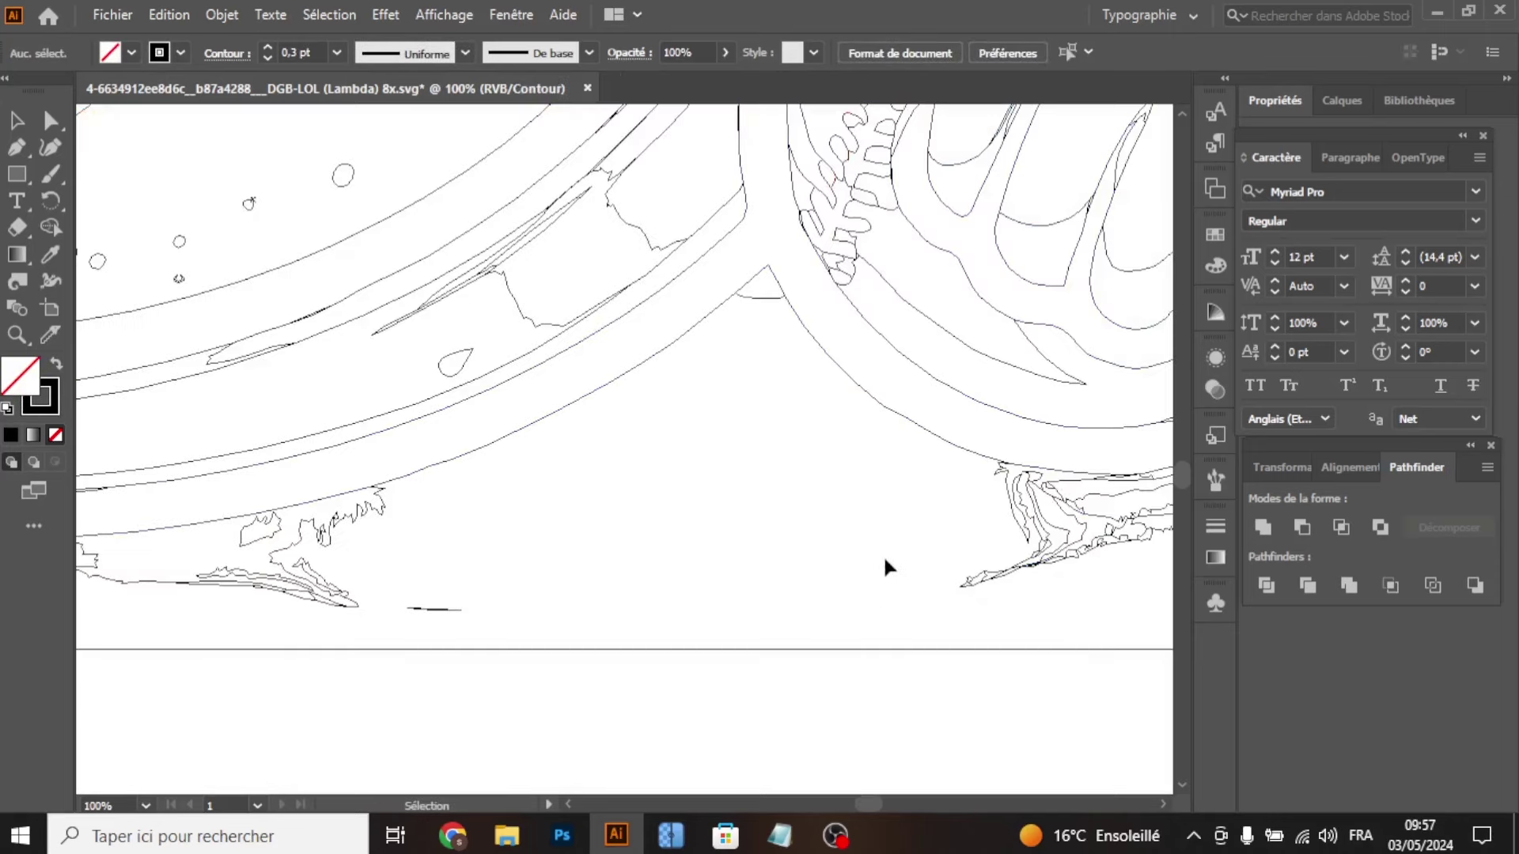
mouse_move(882, 560)
mouse_down()
mouse_move(1182, 569)
mouse_move(966, 492)
mouse_up()
key(Delete)
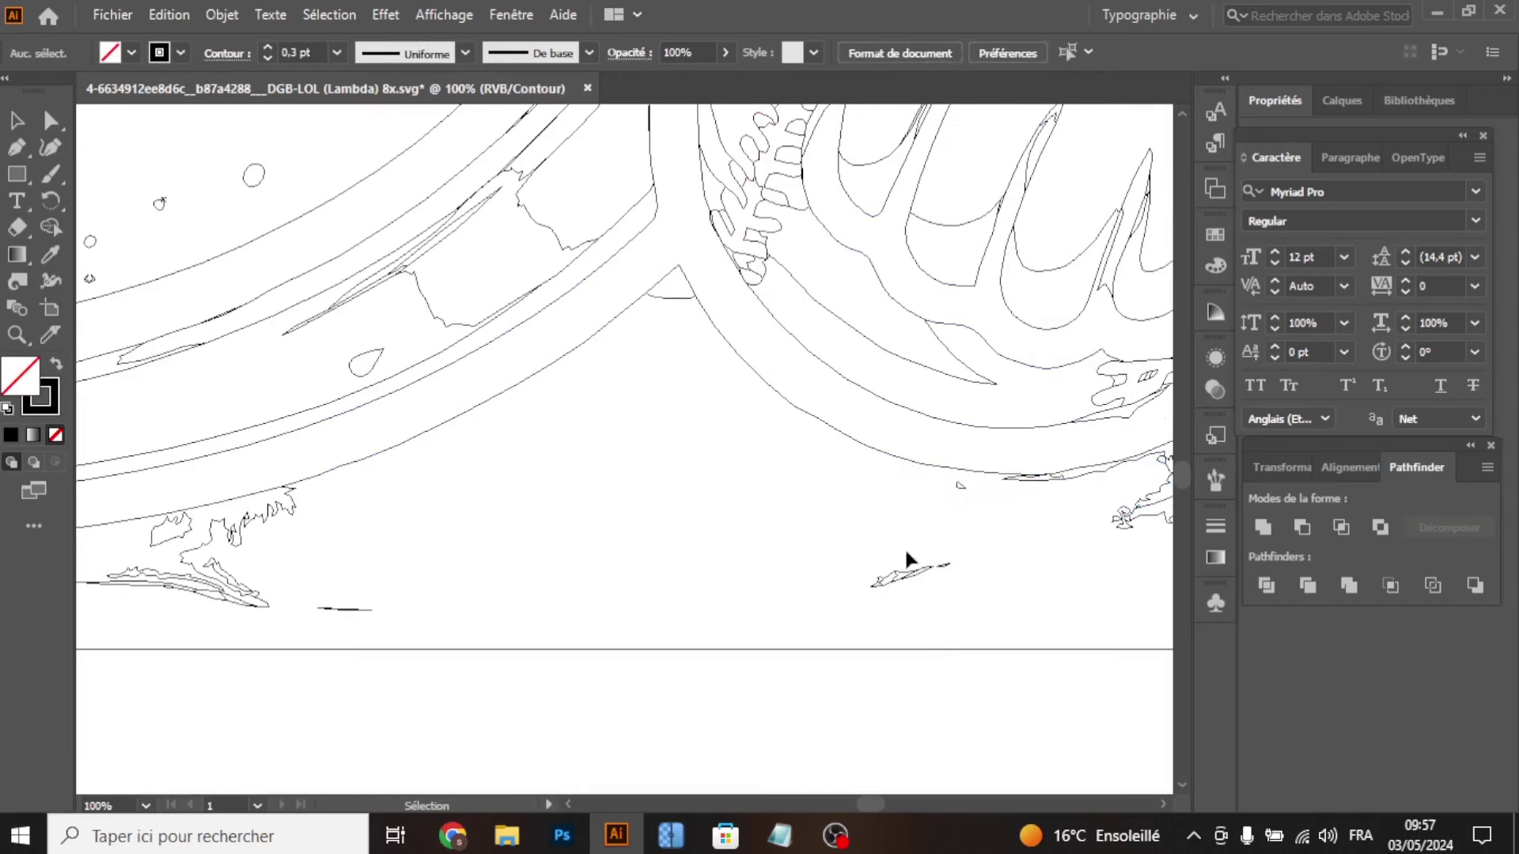
drag(867, 522, 949, 695)
key(Delete)
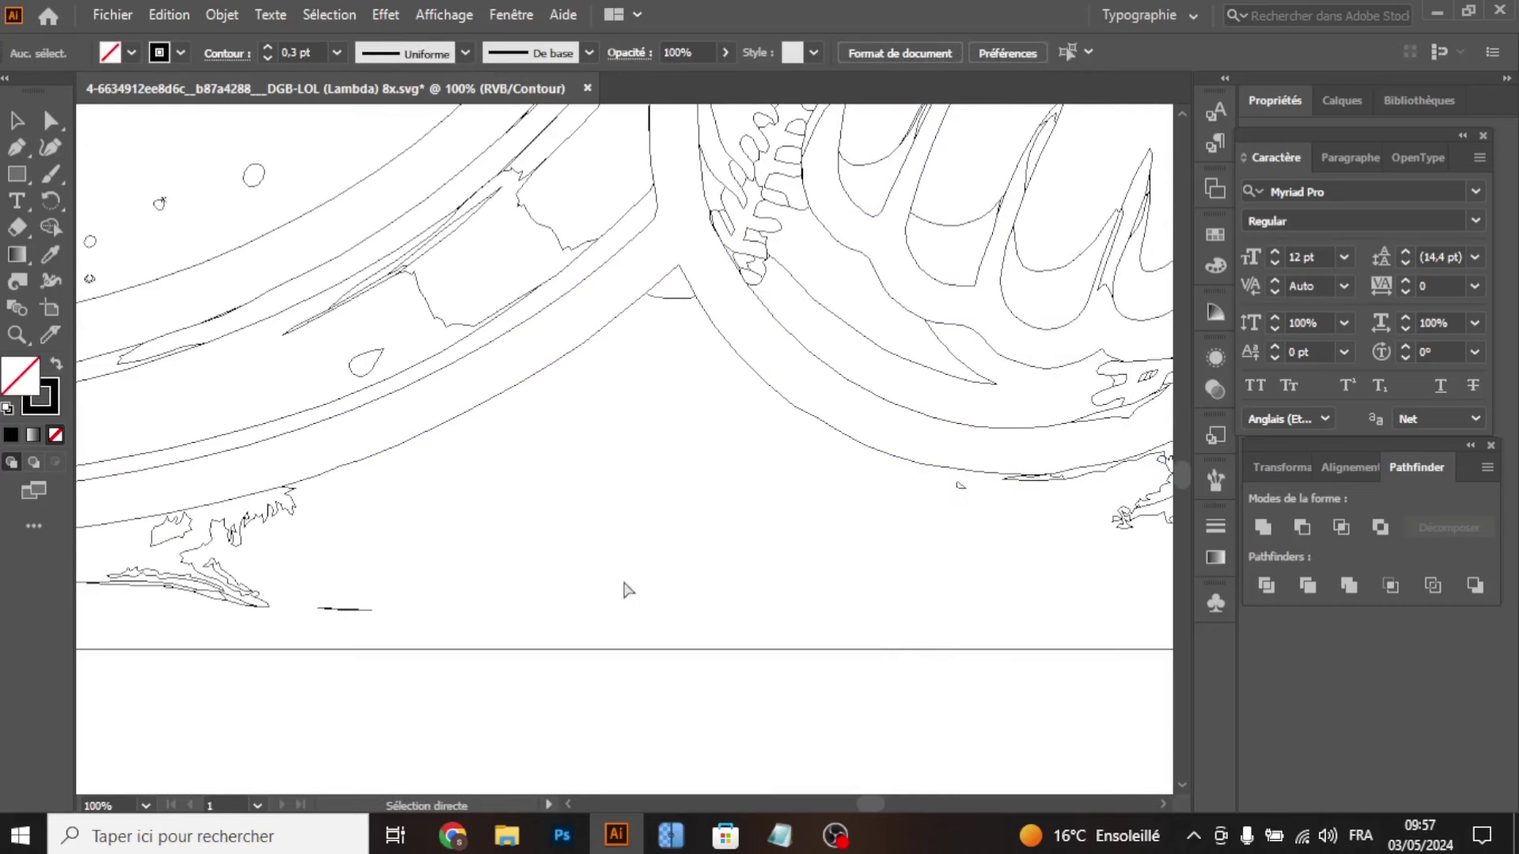
key(ctrl+y)
alt+scroll(625, 589, down, 4)
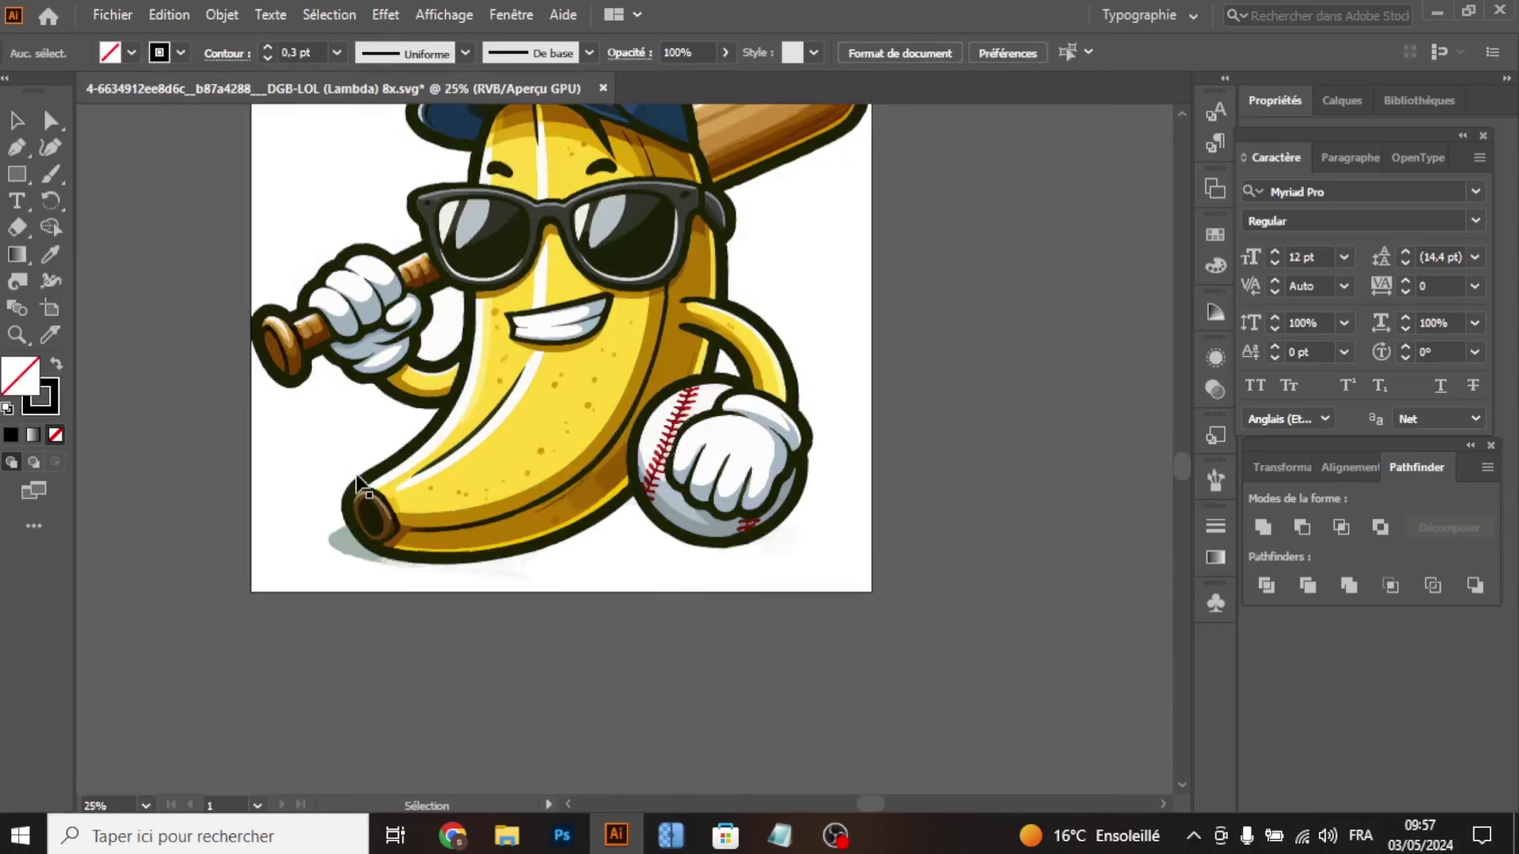
alt+scroll(300, 387, down, 1)
scroll(335, 393, up, 2)
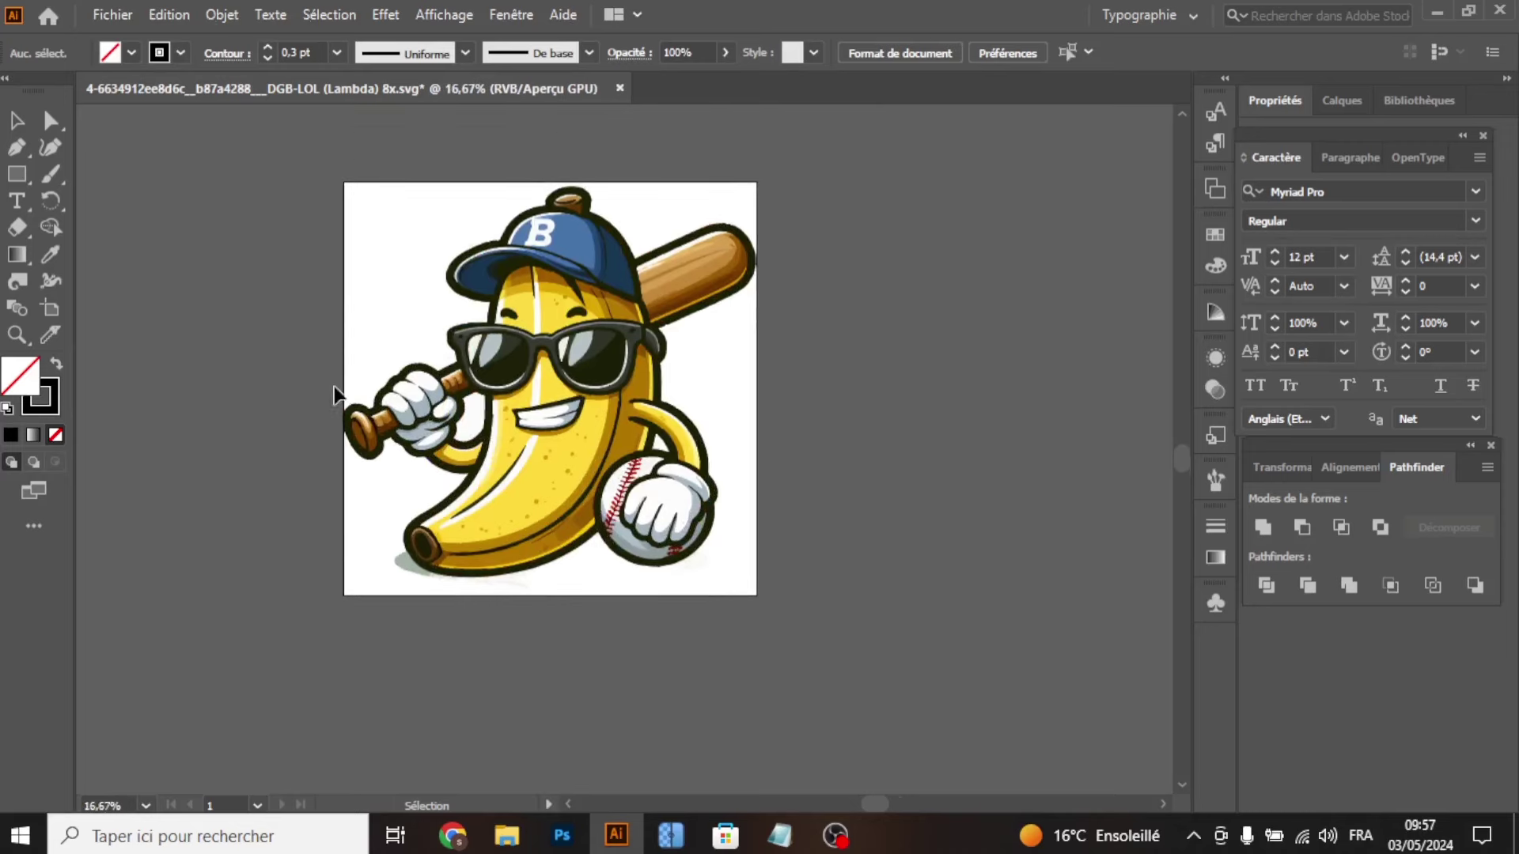
Step: Create a new 4500 × 5400 px document with fill set to none, then return to the banana SVG
right_click(682, 94)
click(764, 194)
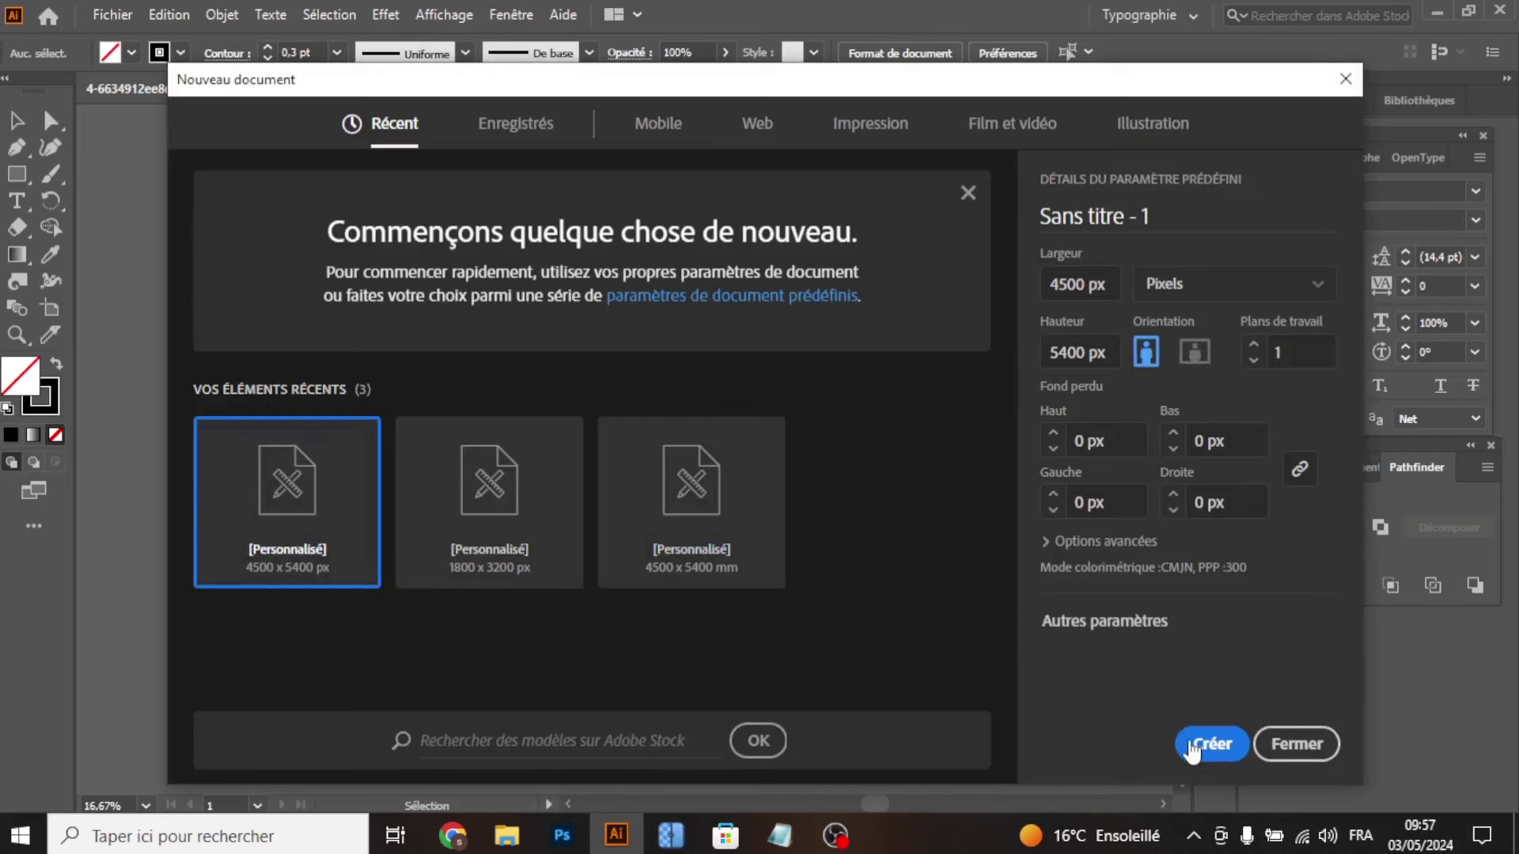
click(1210, 744)
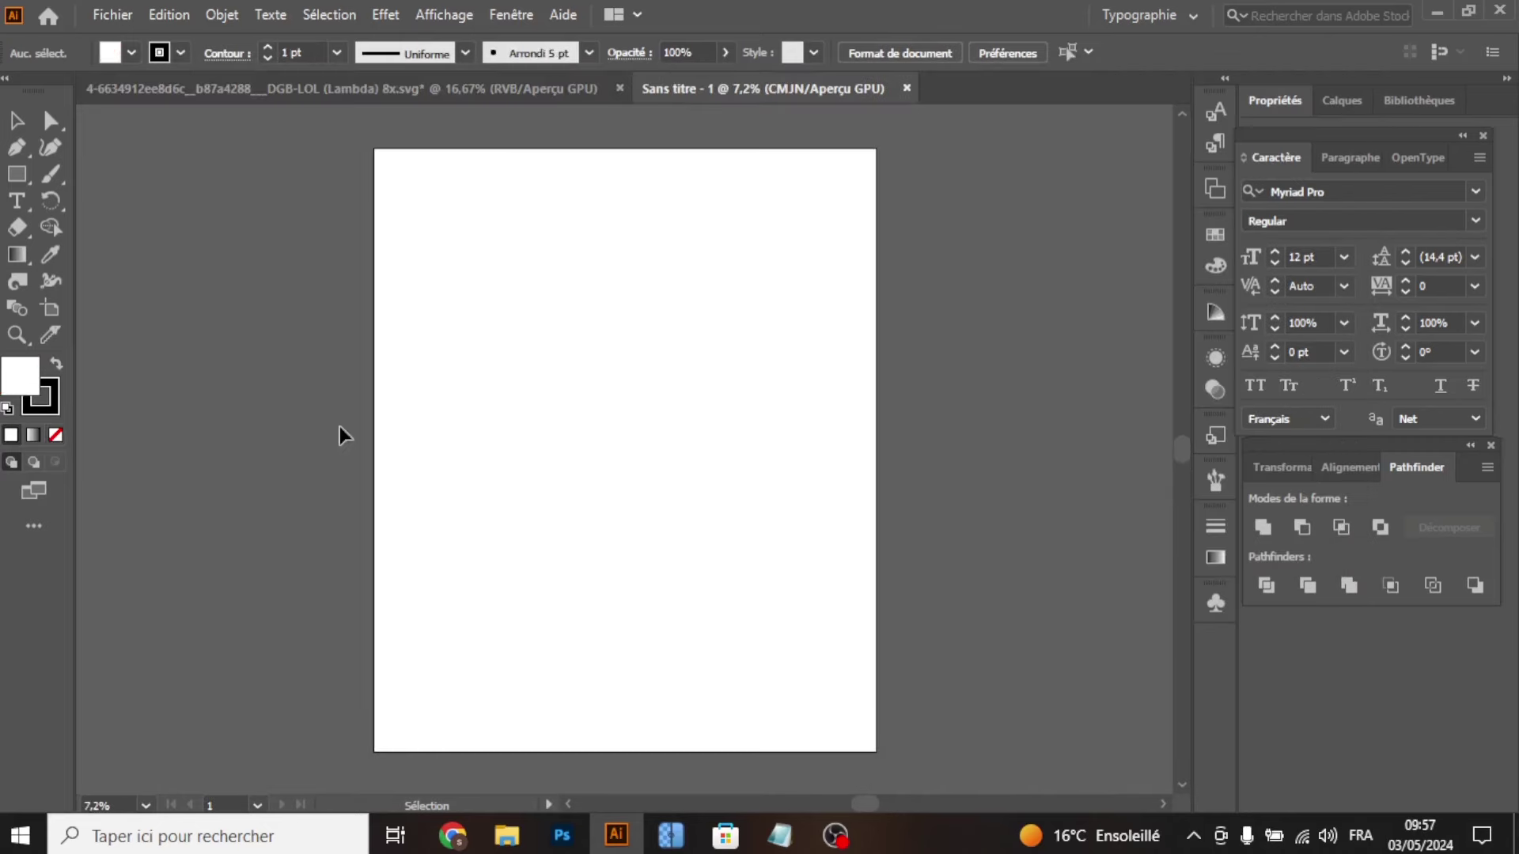
click(180, 52)
click(12, 95)
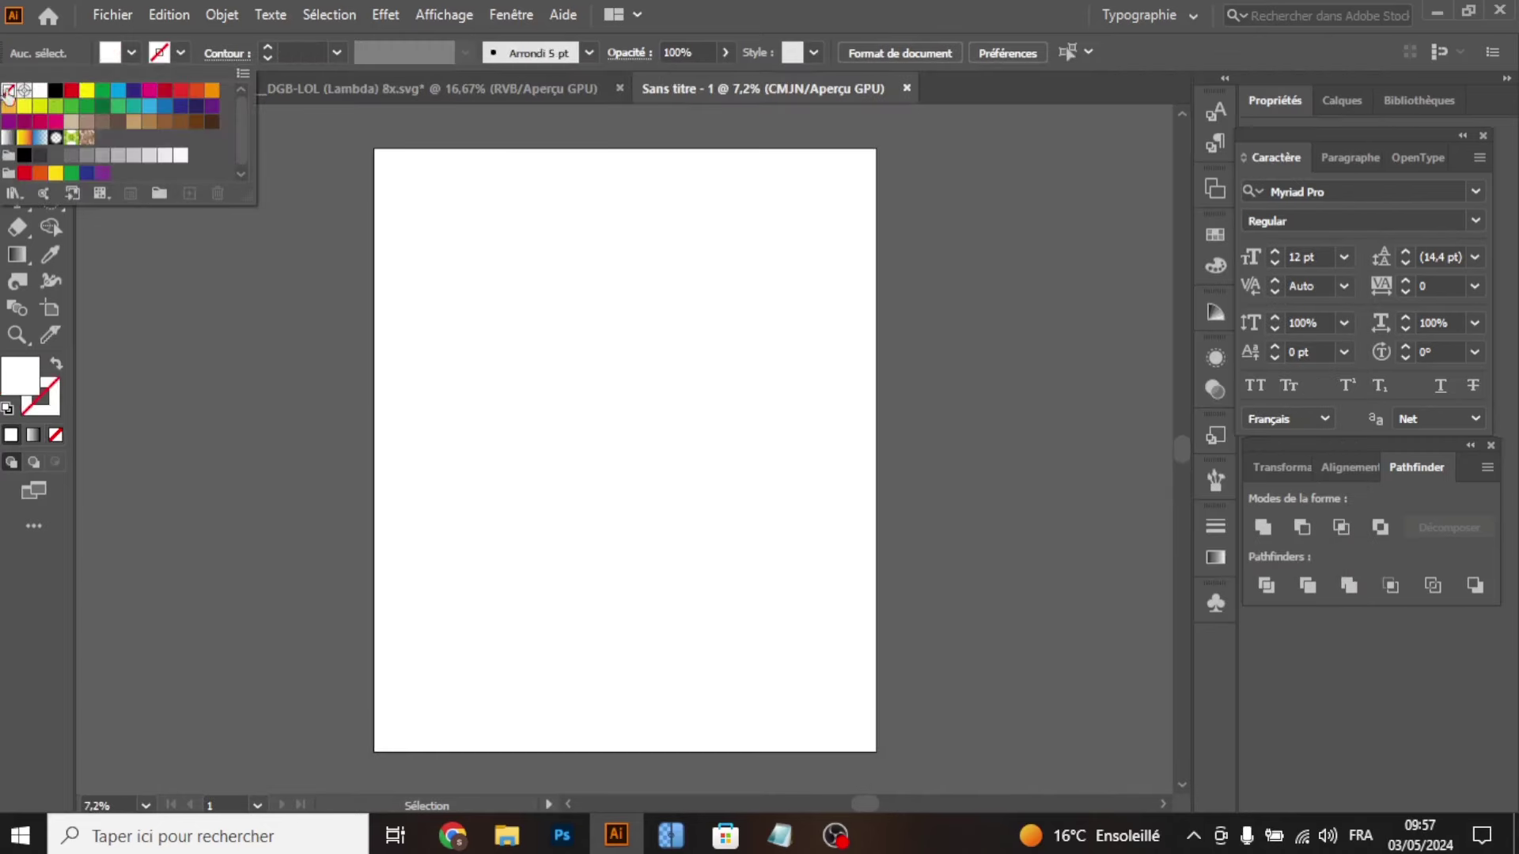
click(340, 88)
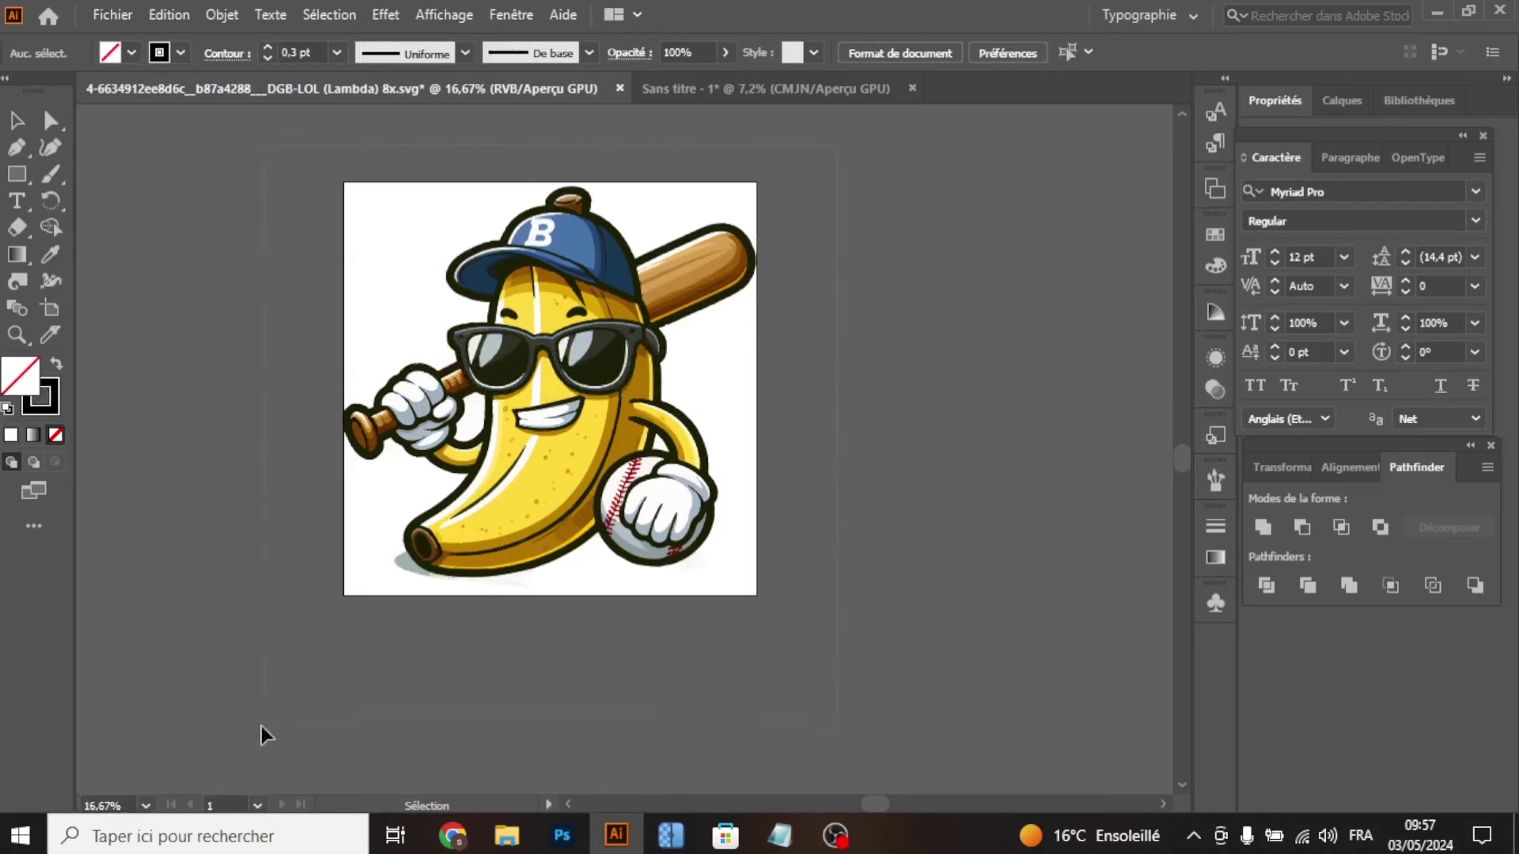
Step: Group the banana artwork and paste it into the new Sans titre - 1 document
key(ctrl+a)
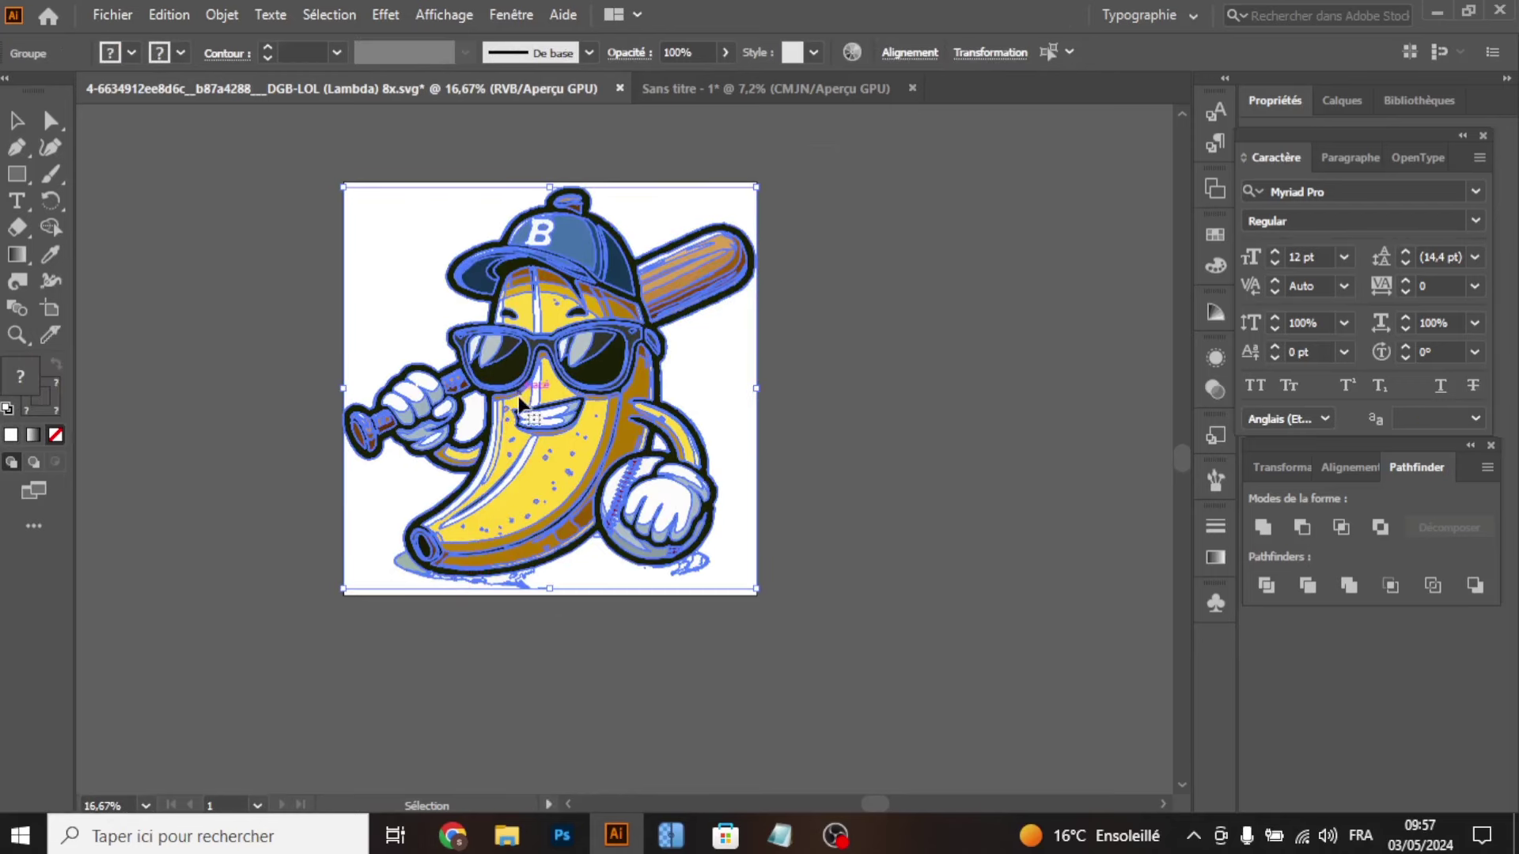
click(550, 706)
scroll(520, 570, up, 1)
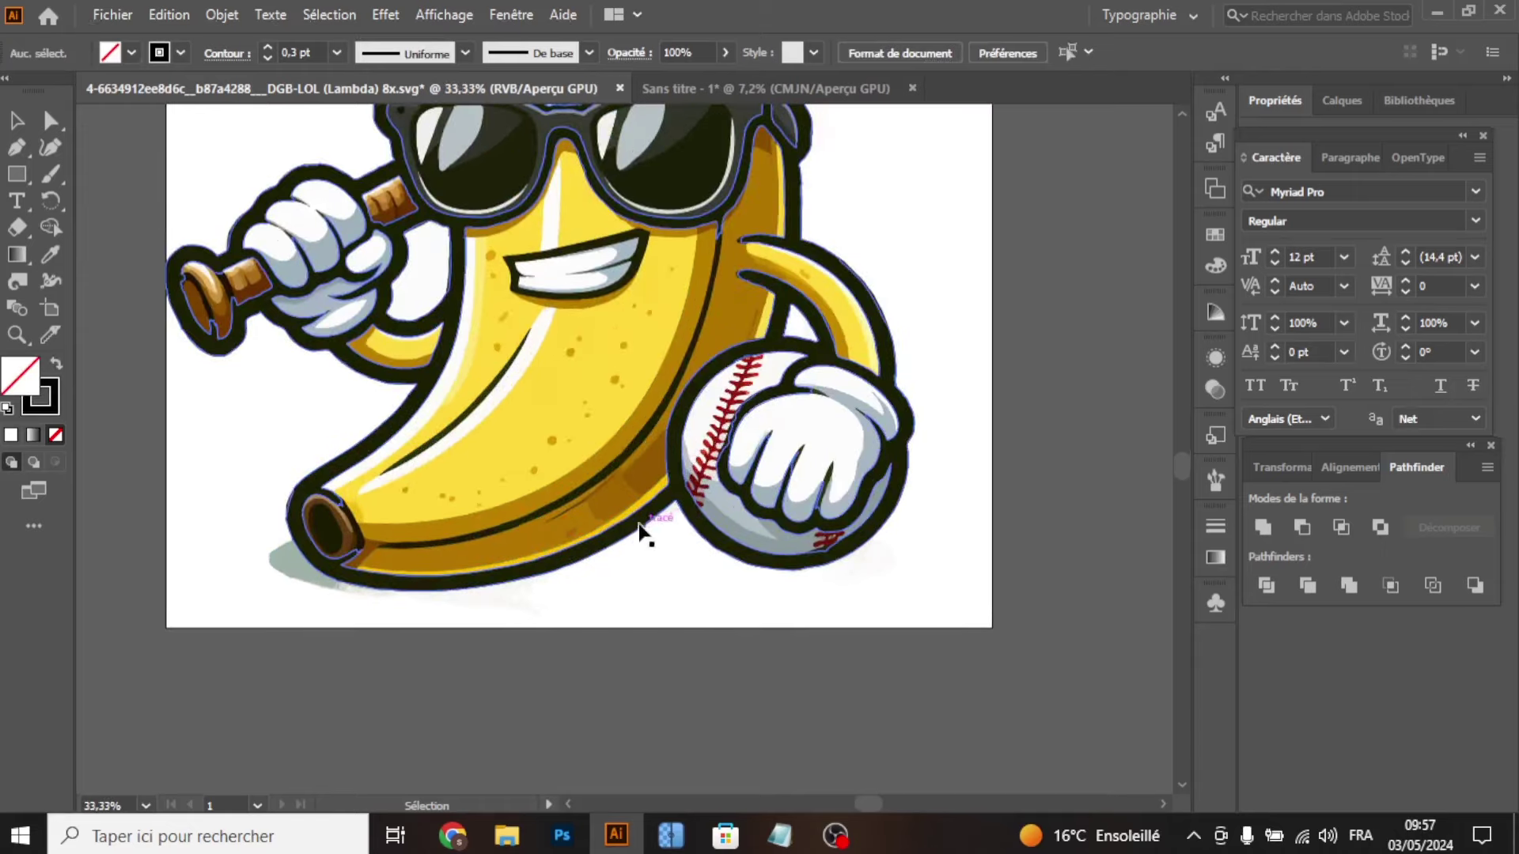
scroll(637, 525, down, 2)
right_click(629, 395)
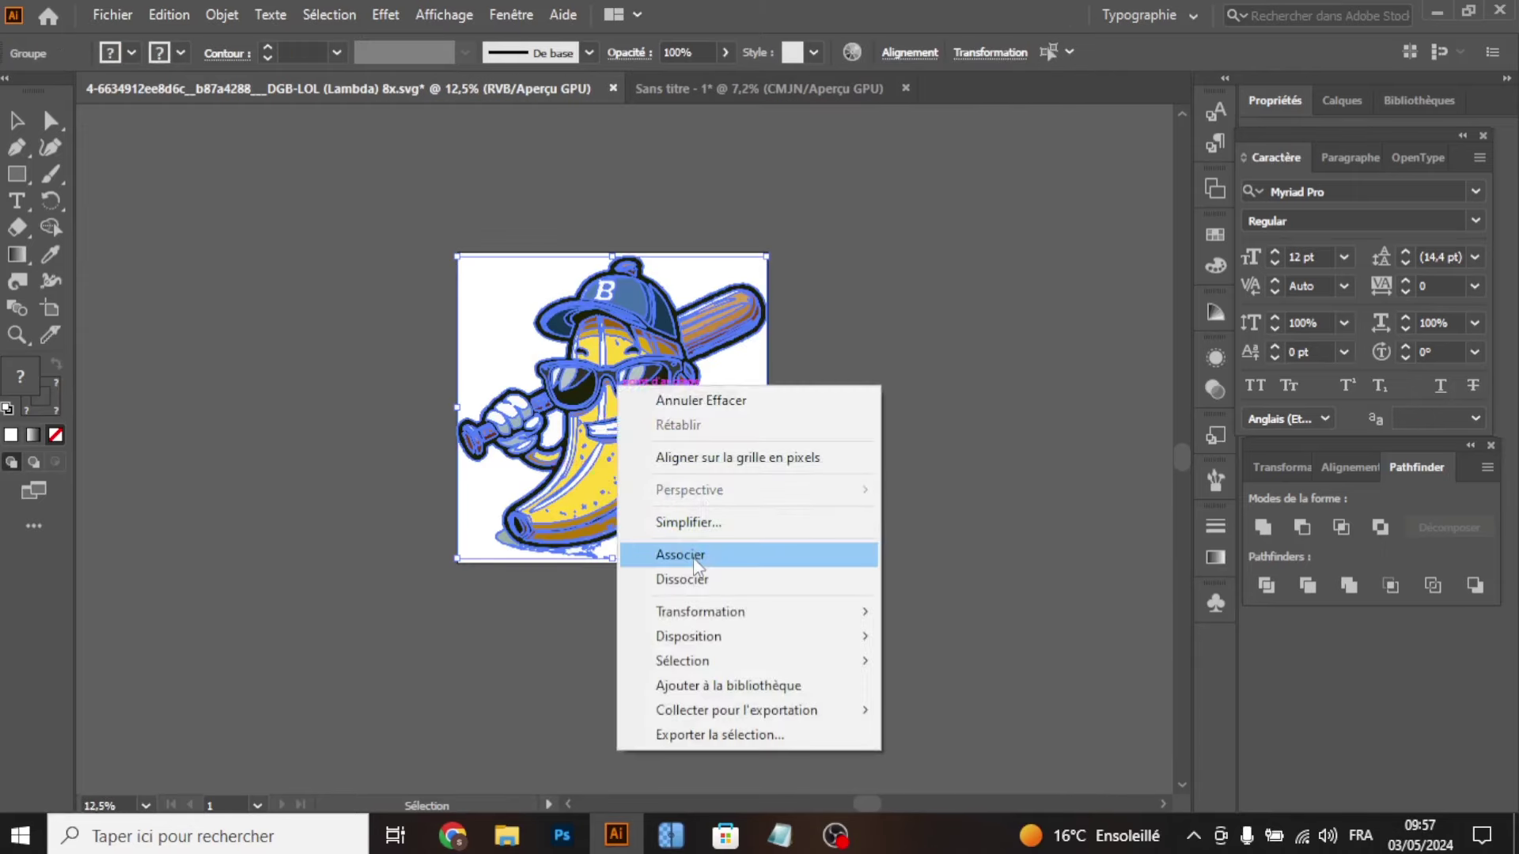
click(682, 580)
key(v)
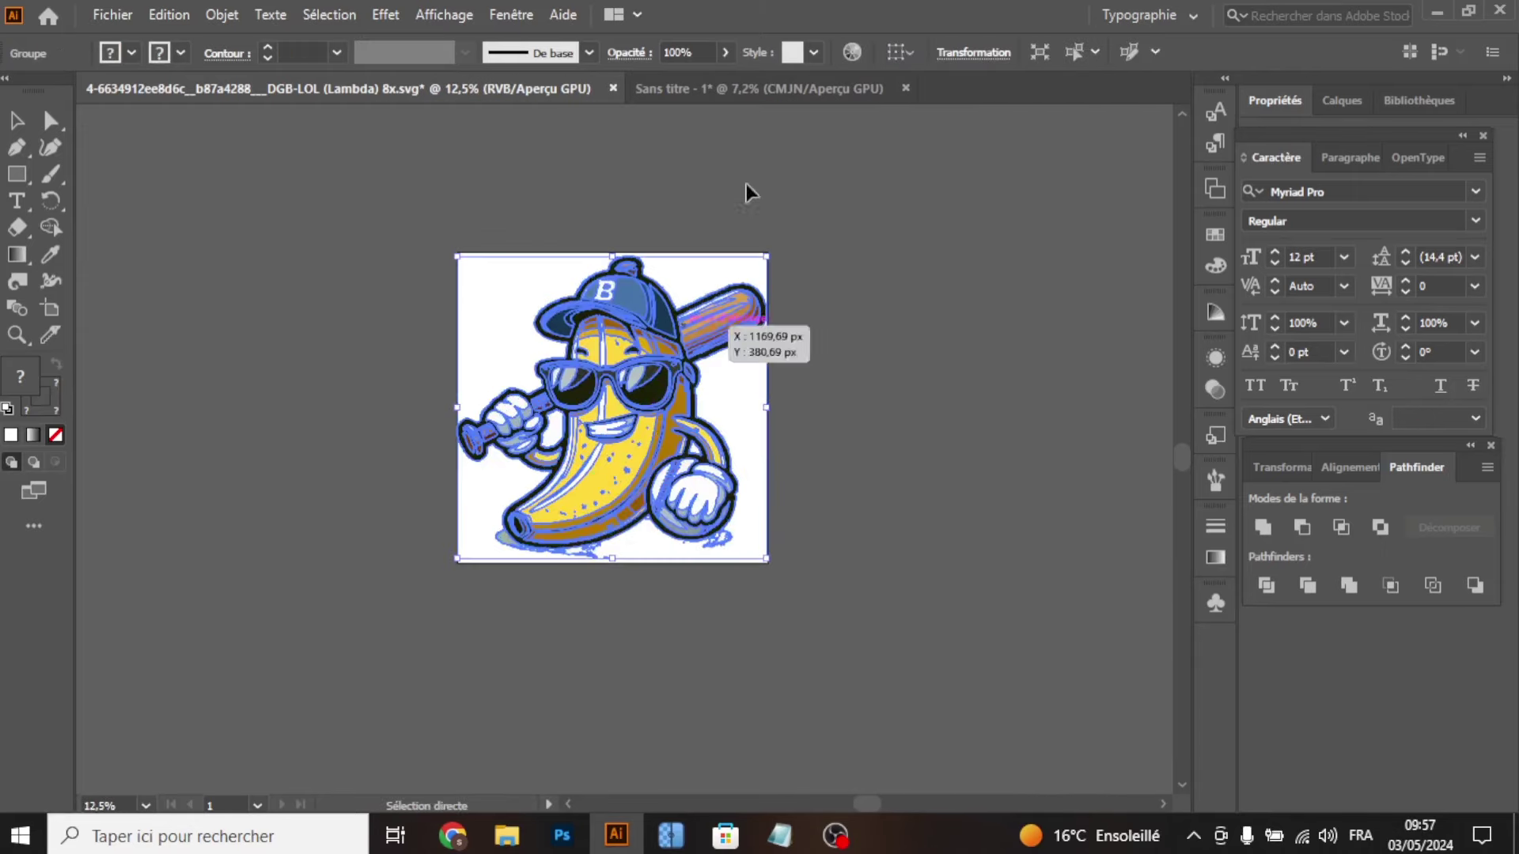
click(716, 91)
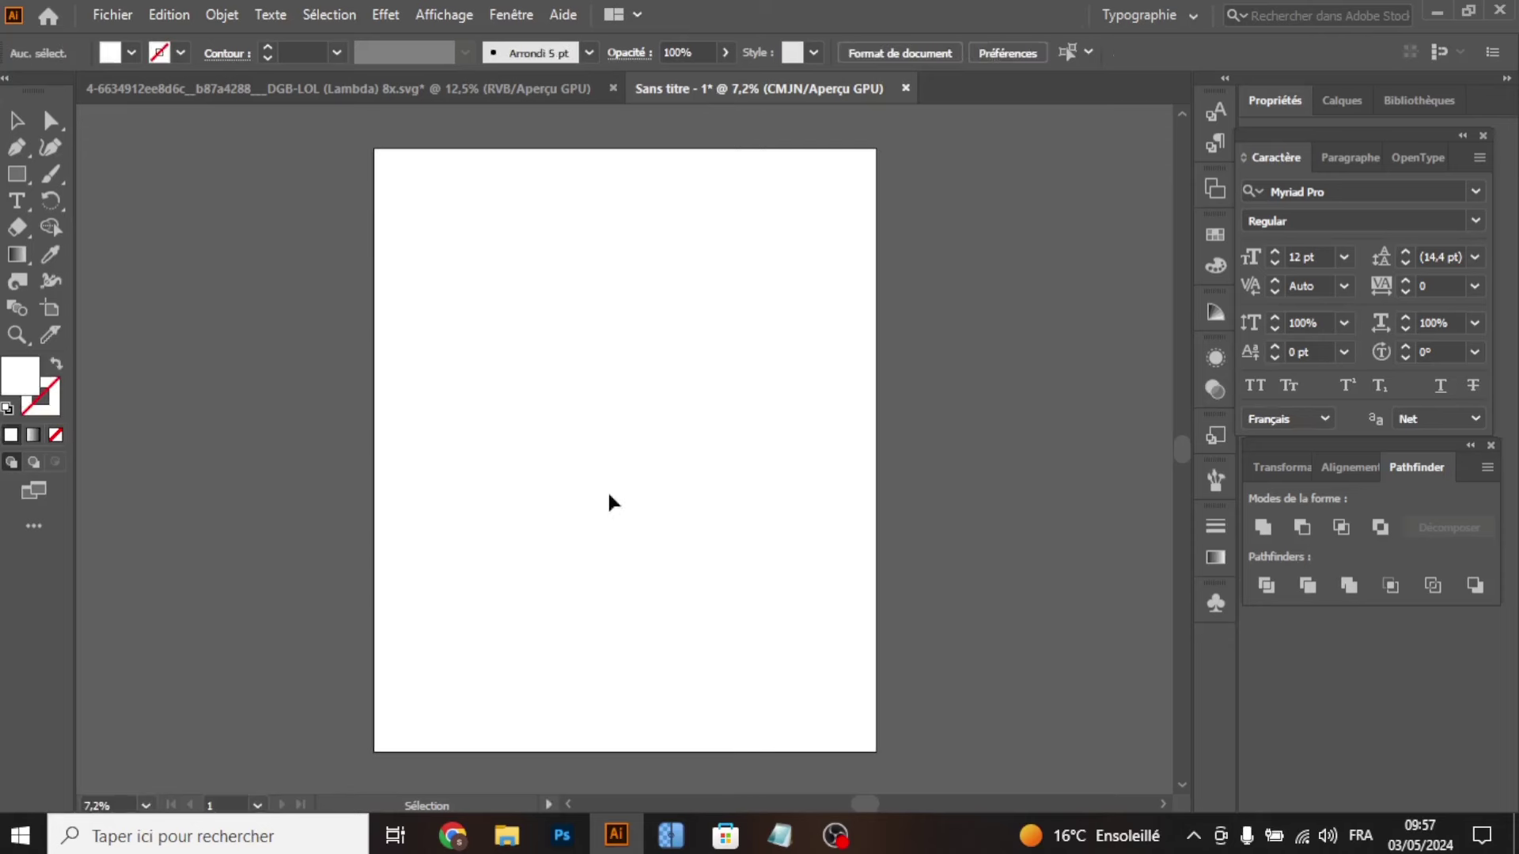
key(ctrl+v)
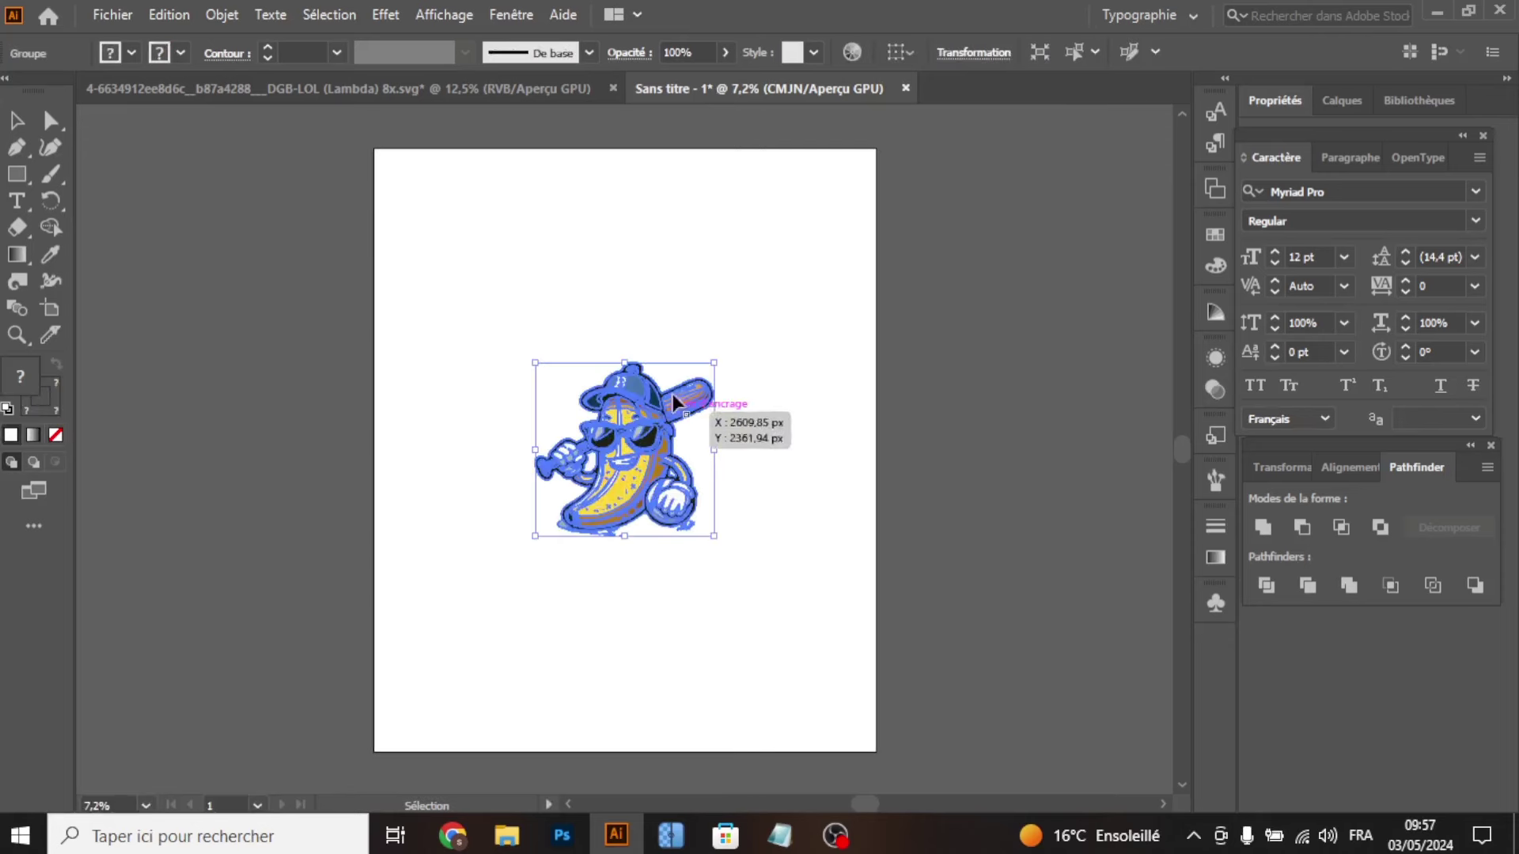
Step: Close the SVG without saving and scale the banana up to fill and centre the artboard
click(612, 89)
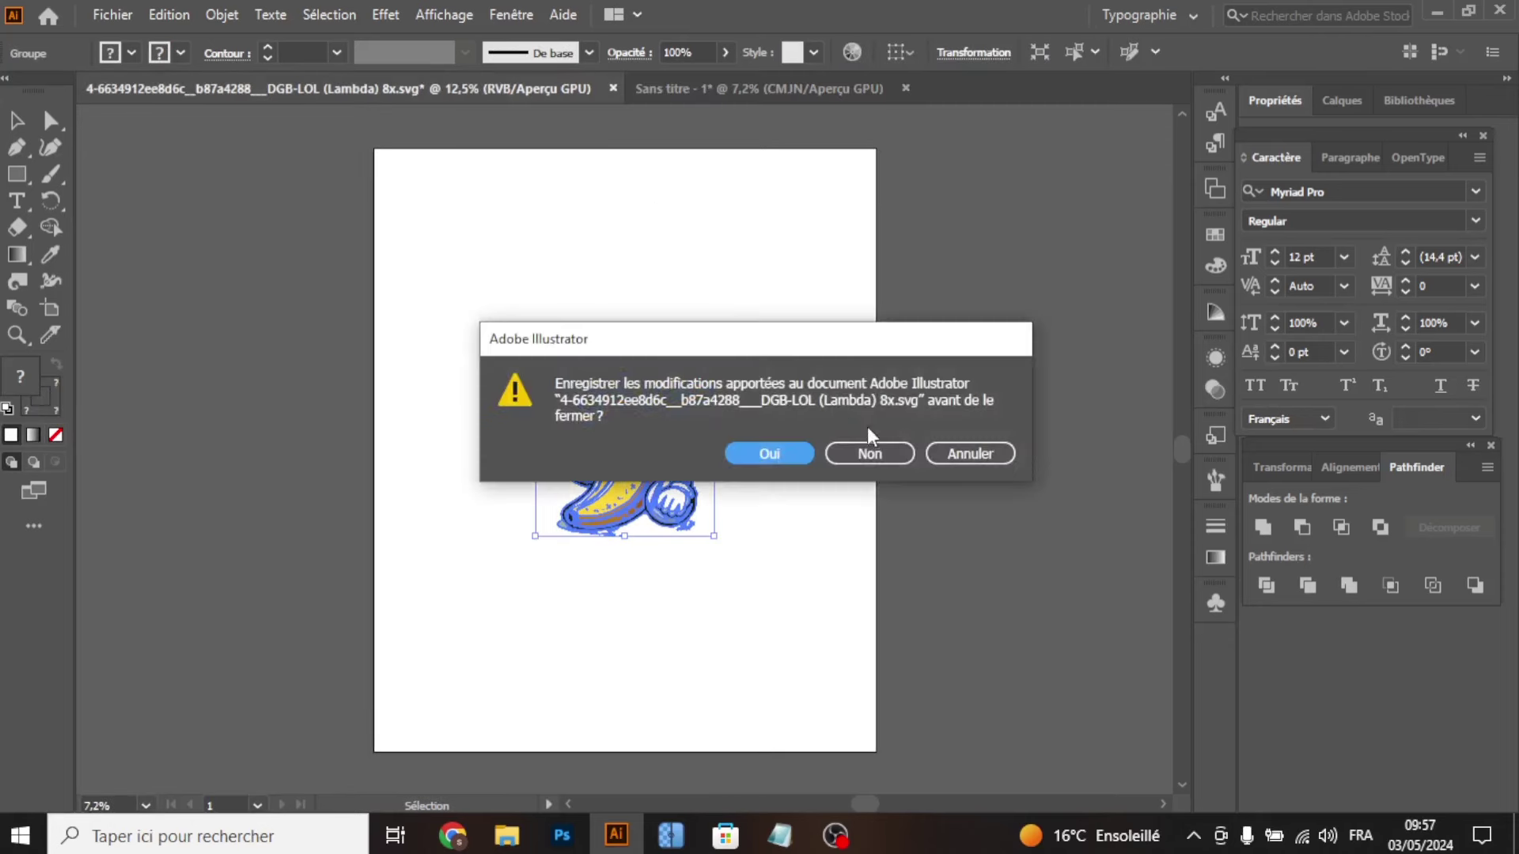
click(874, 448)
drag(713, 363, 907, 196)
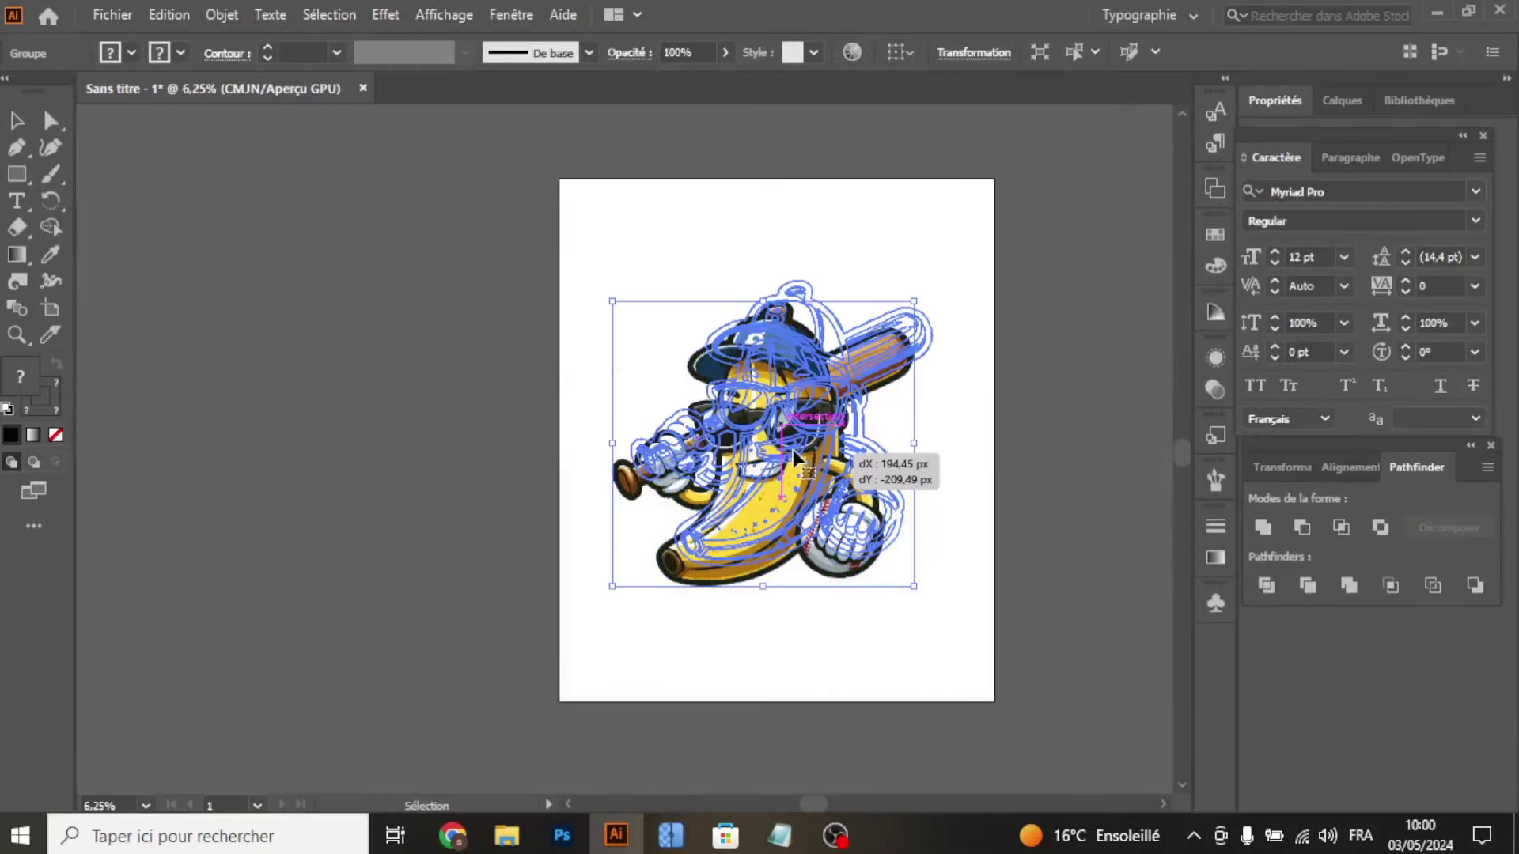
mouse_move(977, 298)
mouse_down()
mouse_move(933, 281)
mouse_move(1023, 195)
mouse_up()
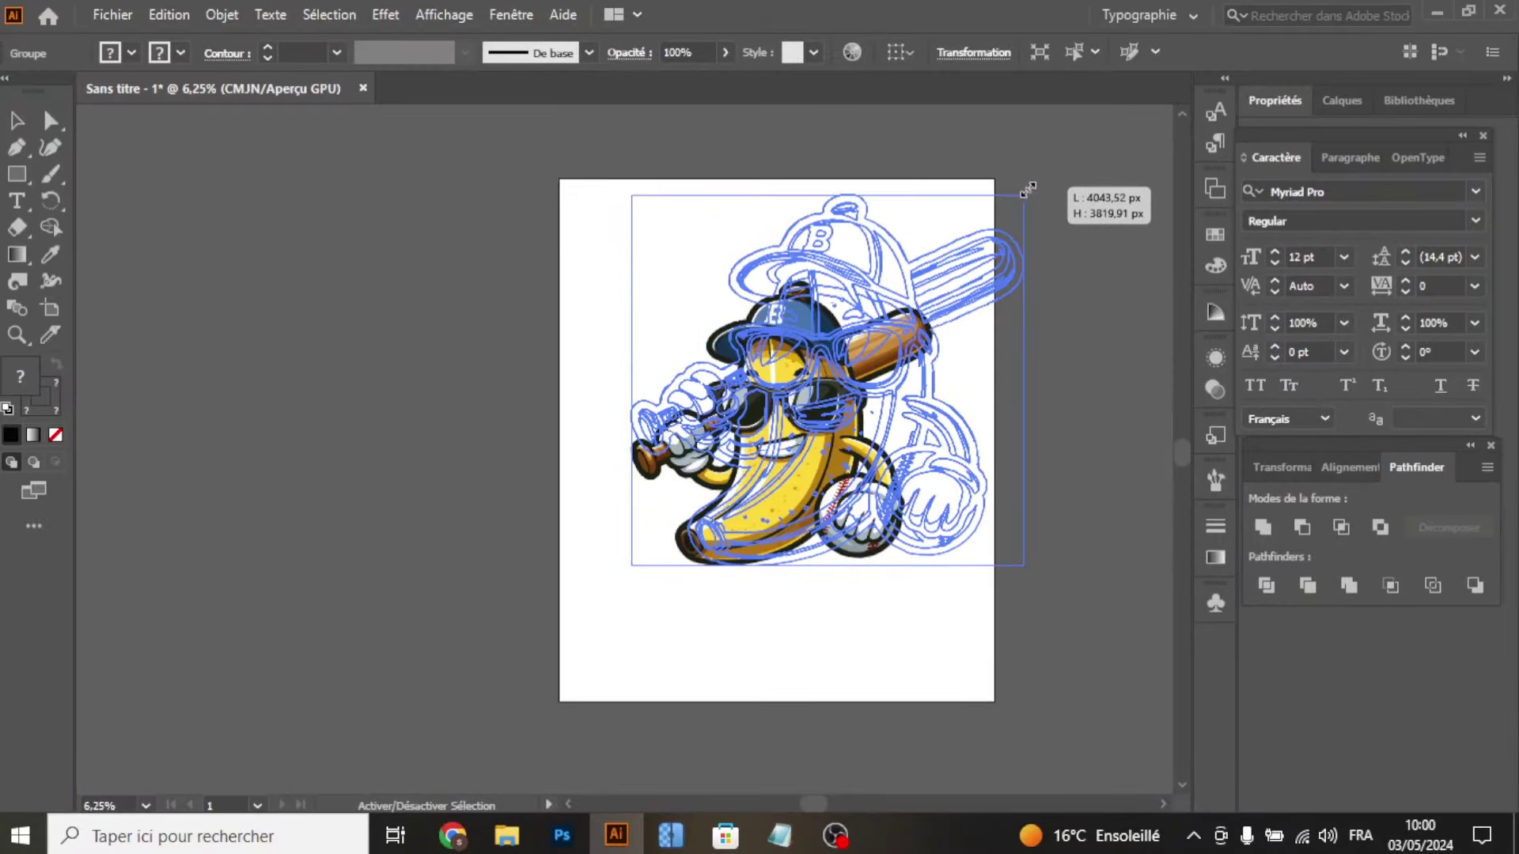
drag(835, 416, 772, 479)
drag(703, 601, 793, 448)
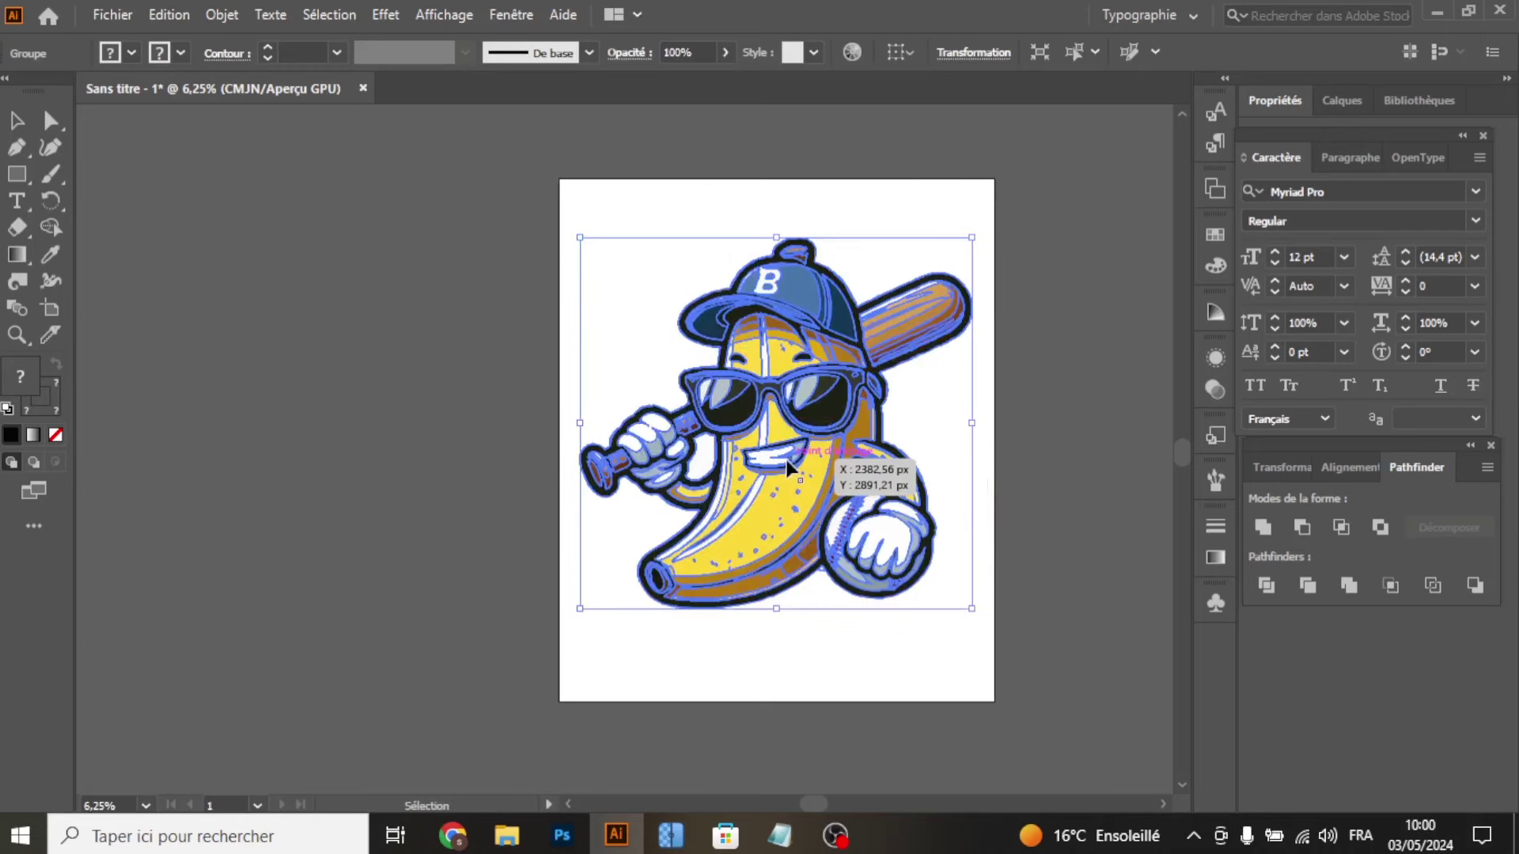
click(1028, 373)
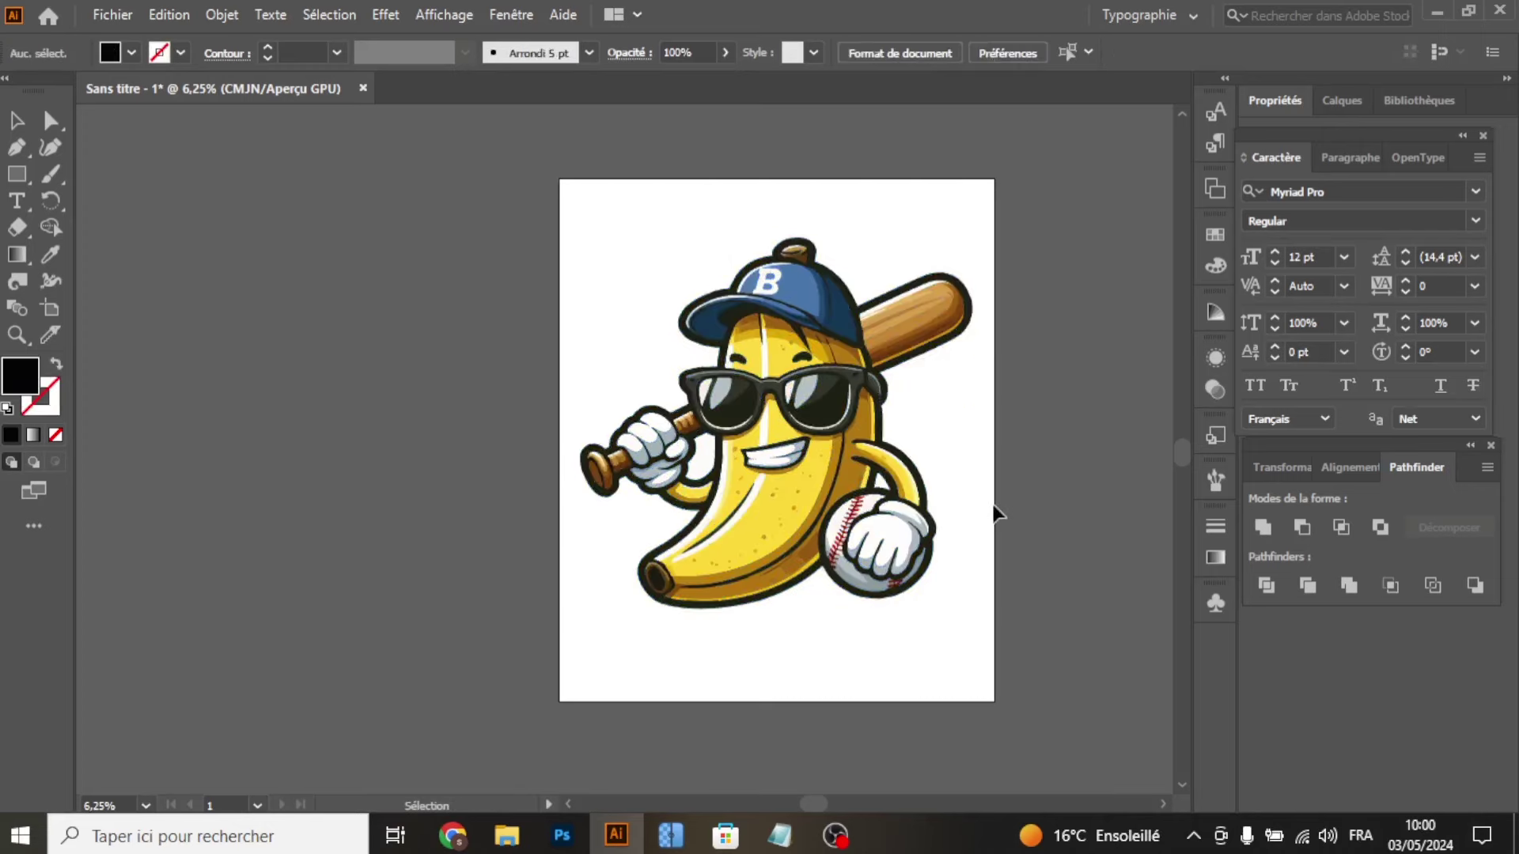
Step: Ungroup the banana artwork and sample a colour from the canvas with the eyedropper
right_click(749, 307)
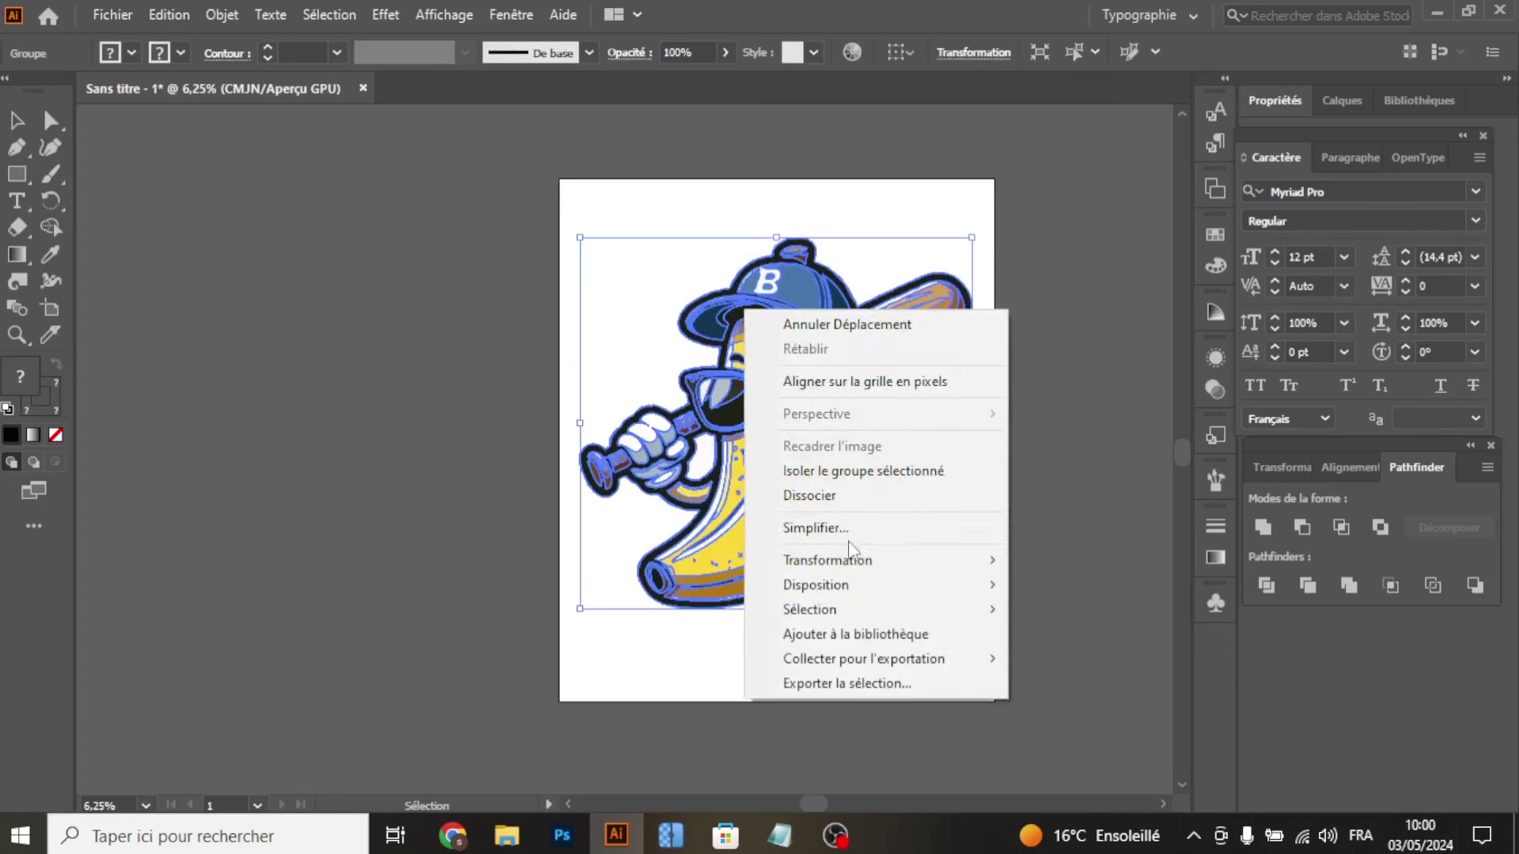
click(809, 495)
click(444, 449)
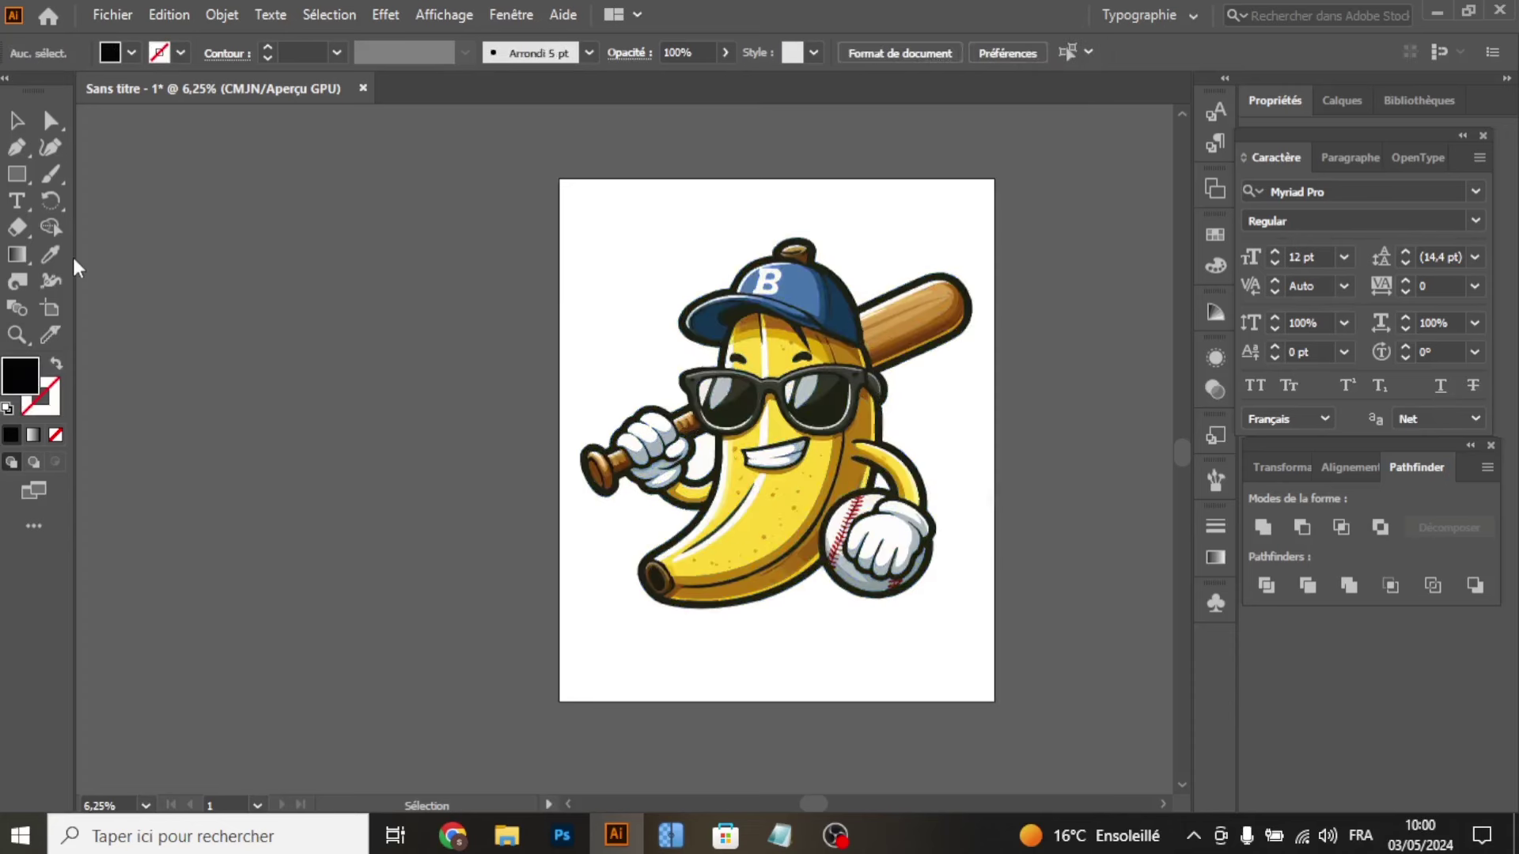
click(22, 258)
click(50, 254)
click(293, 244)
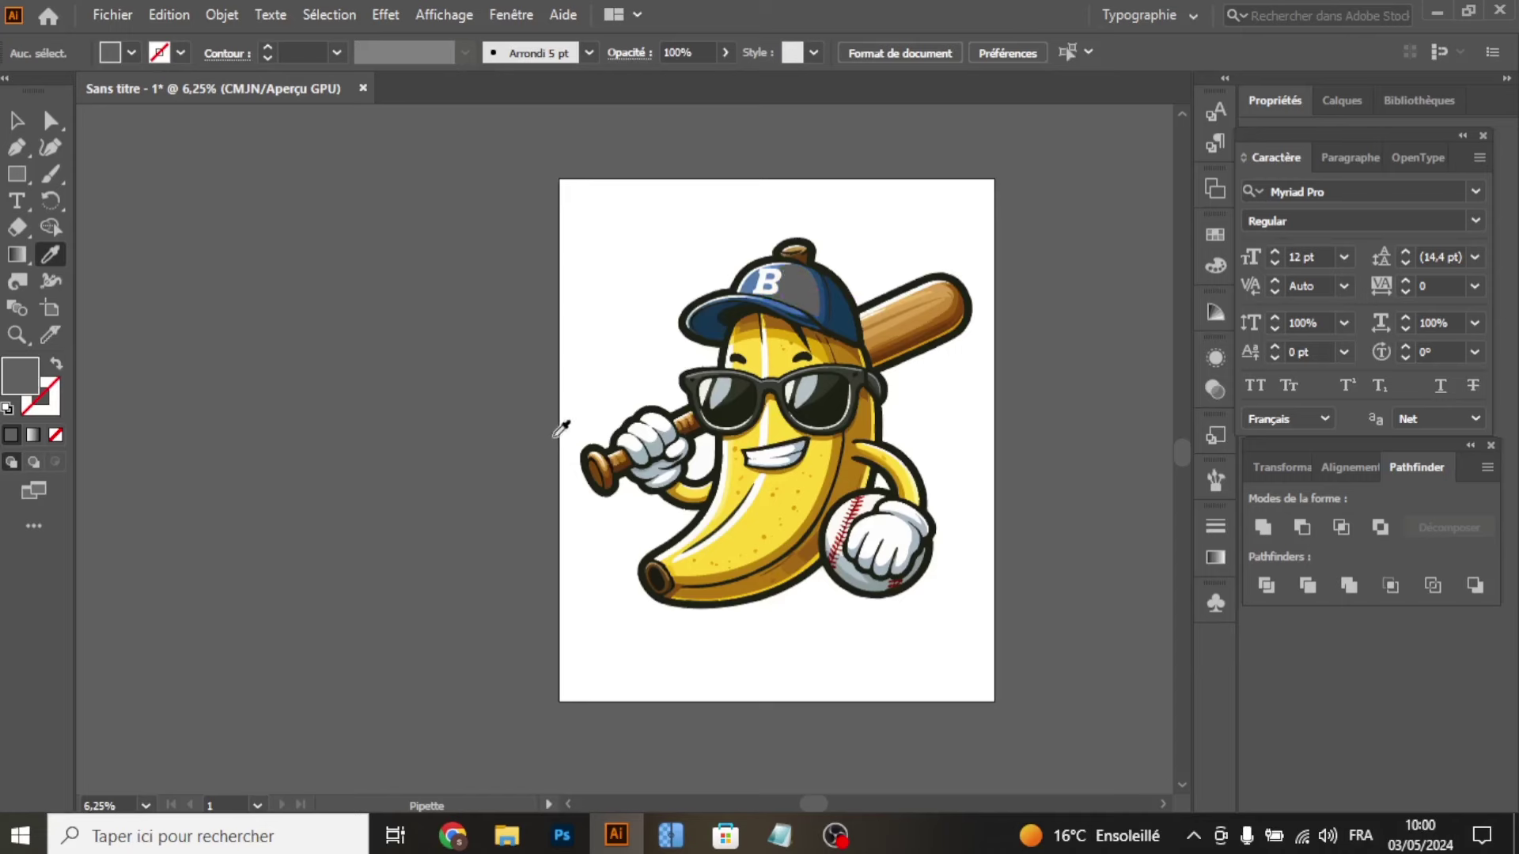
click(17, 121)
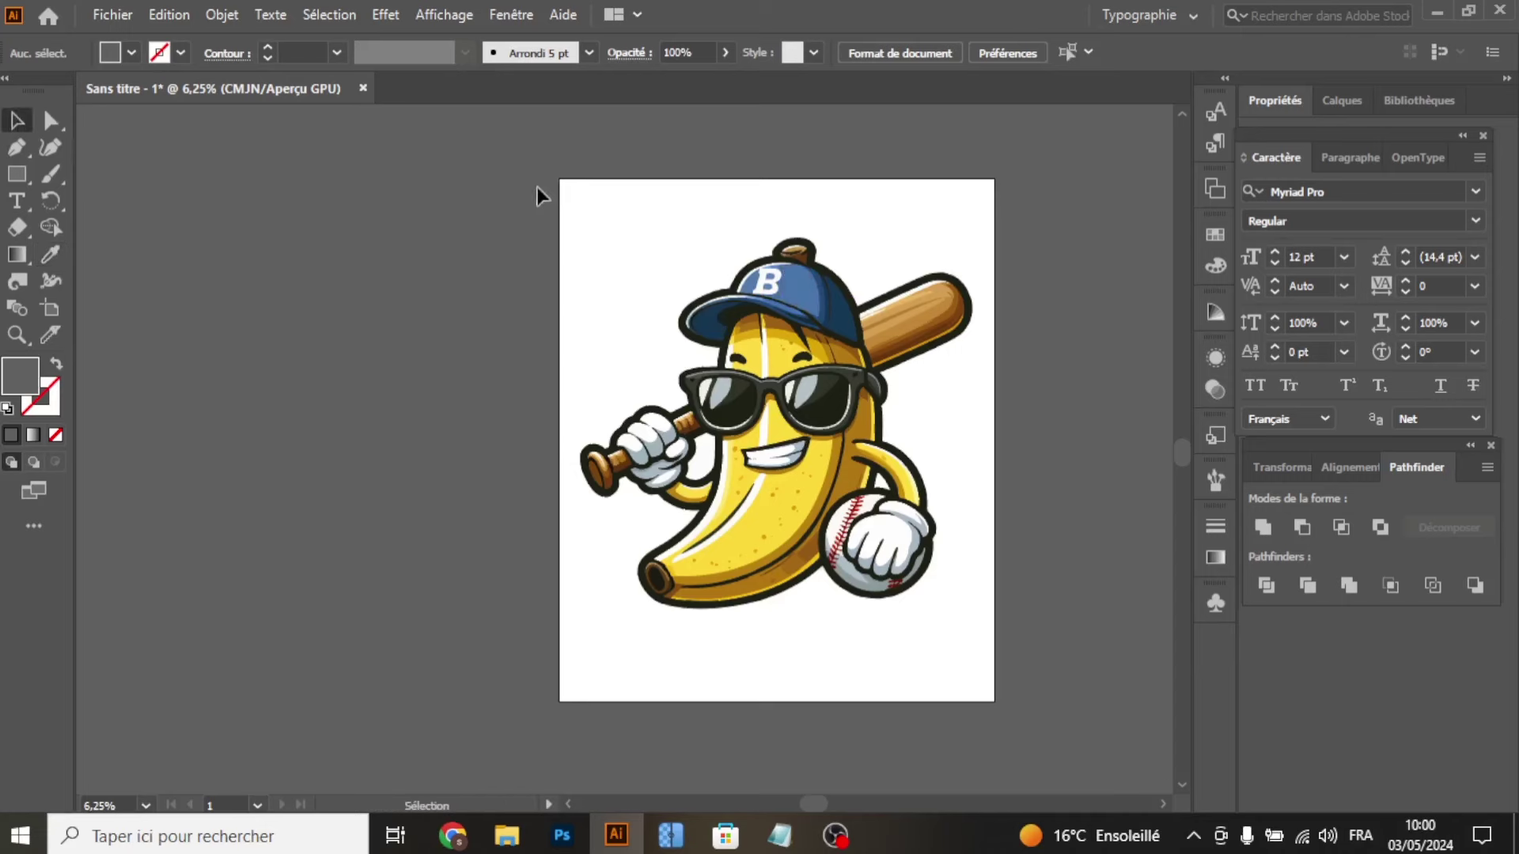
Step: Regroup the banana artwork and view it on the transparency grid (Shift+Ctrl+D)
click(823, 447)
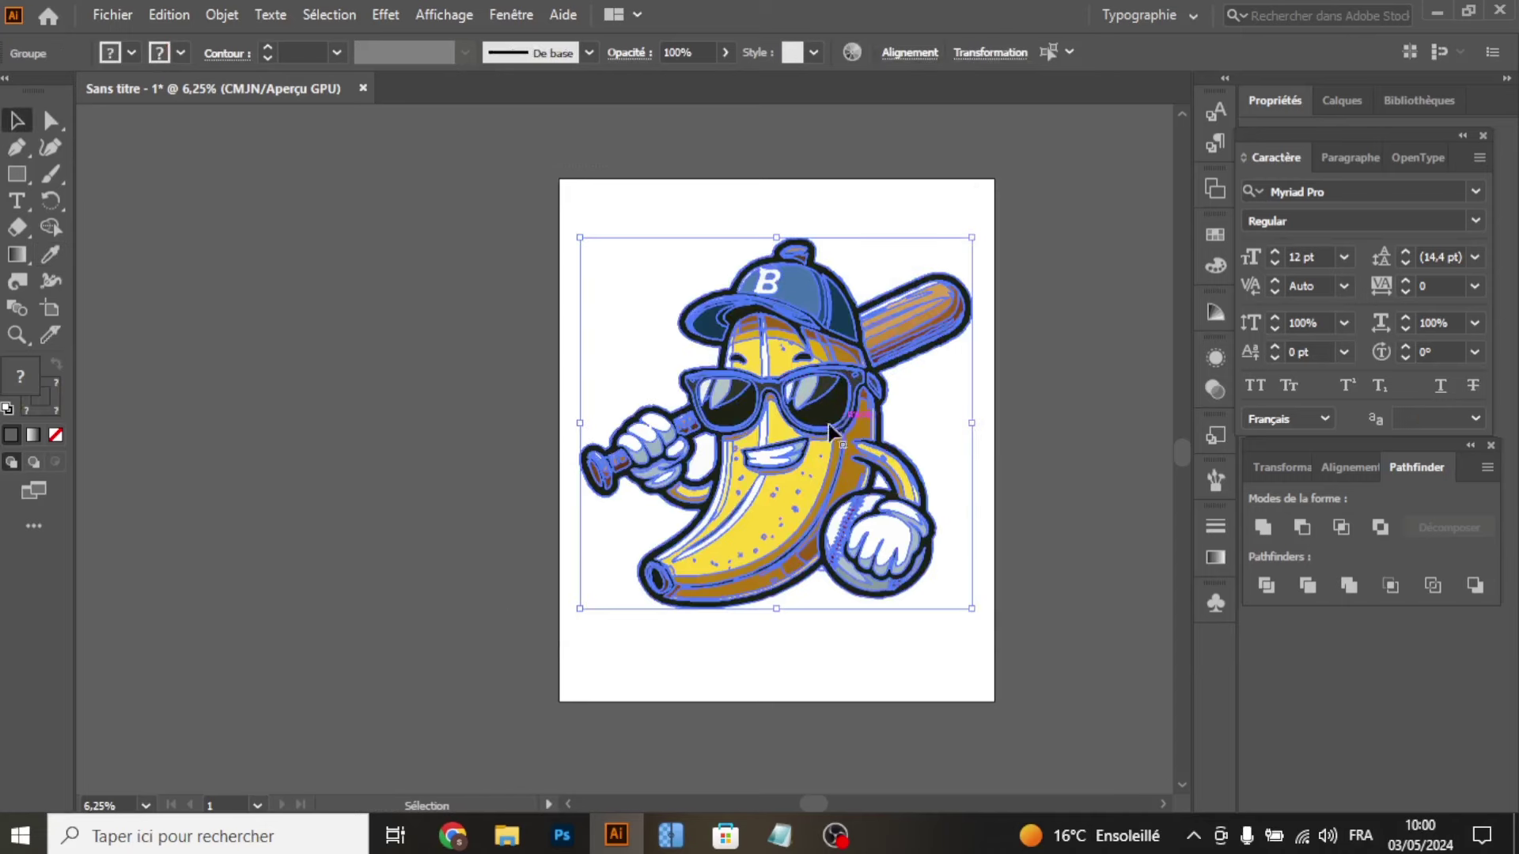
right_click(823, 428)
click(878, 598)
click(757, 692)
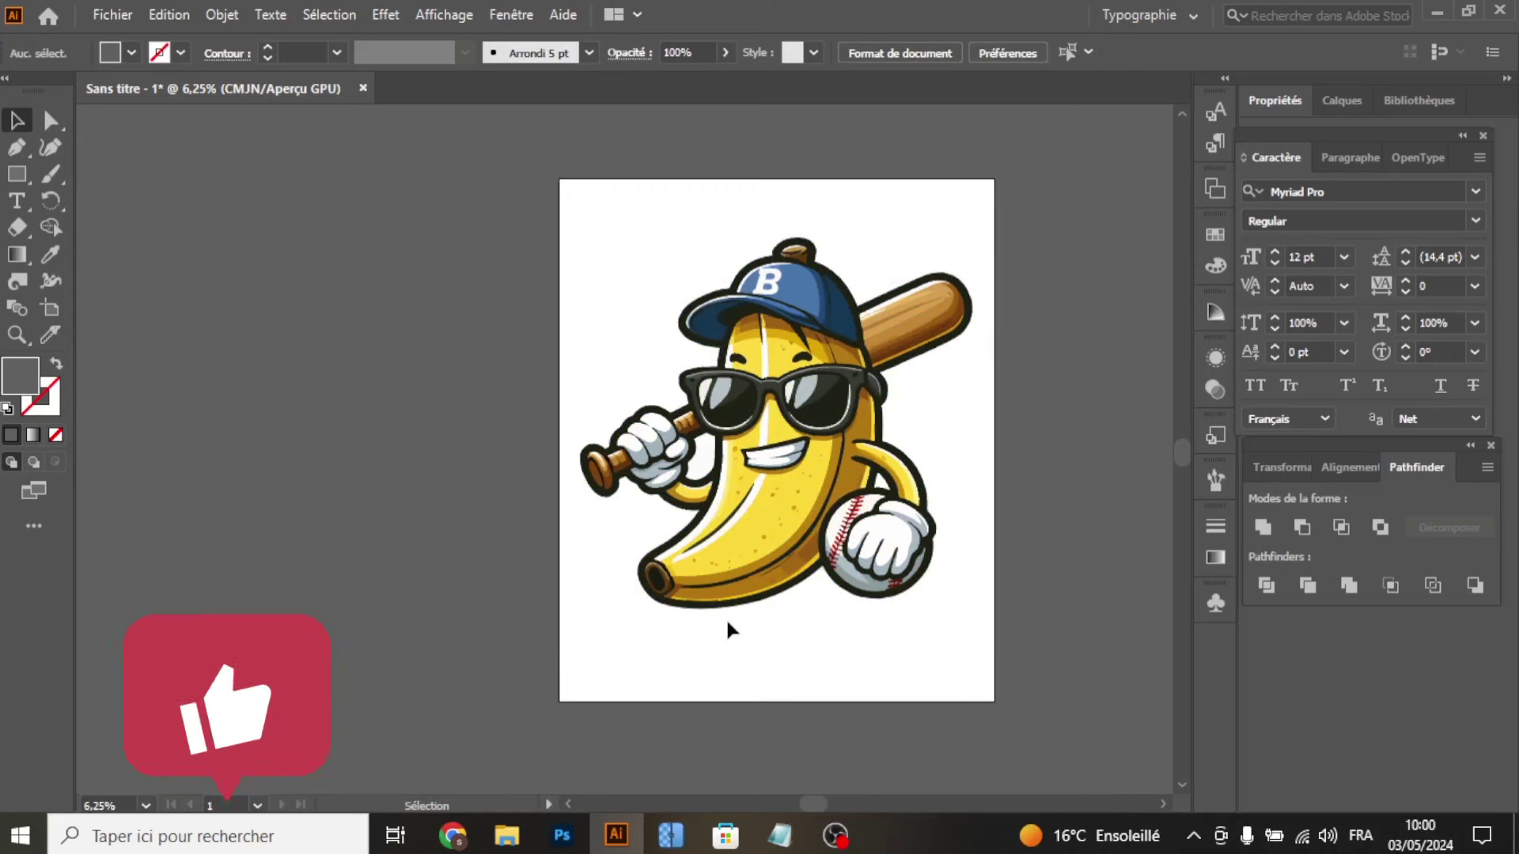
key(shift+ctrl+d)
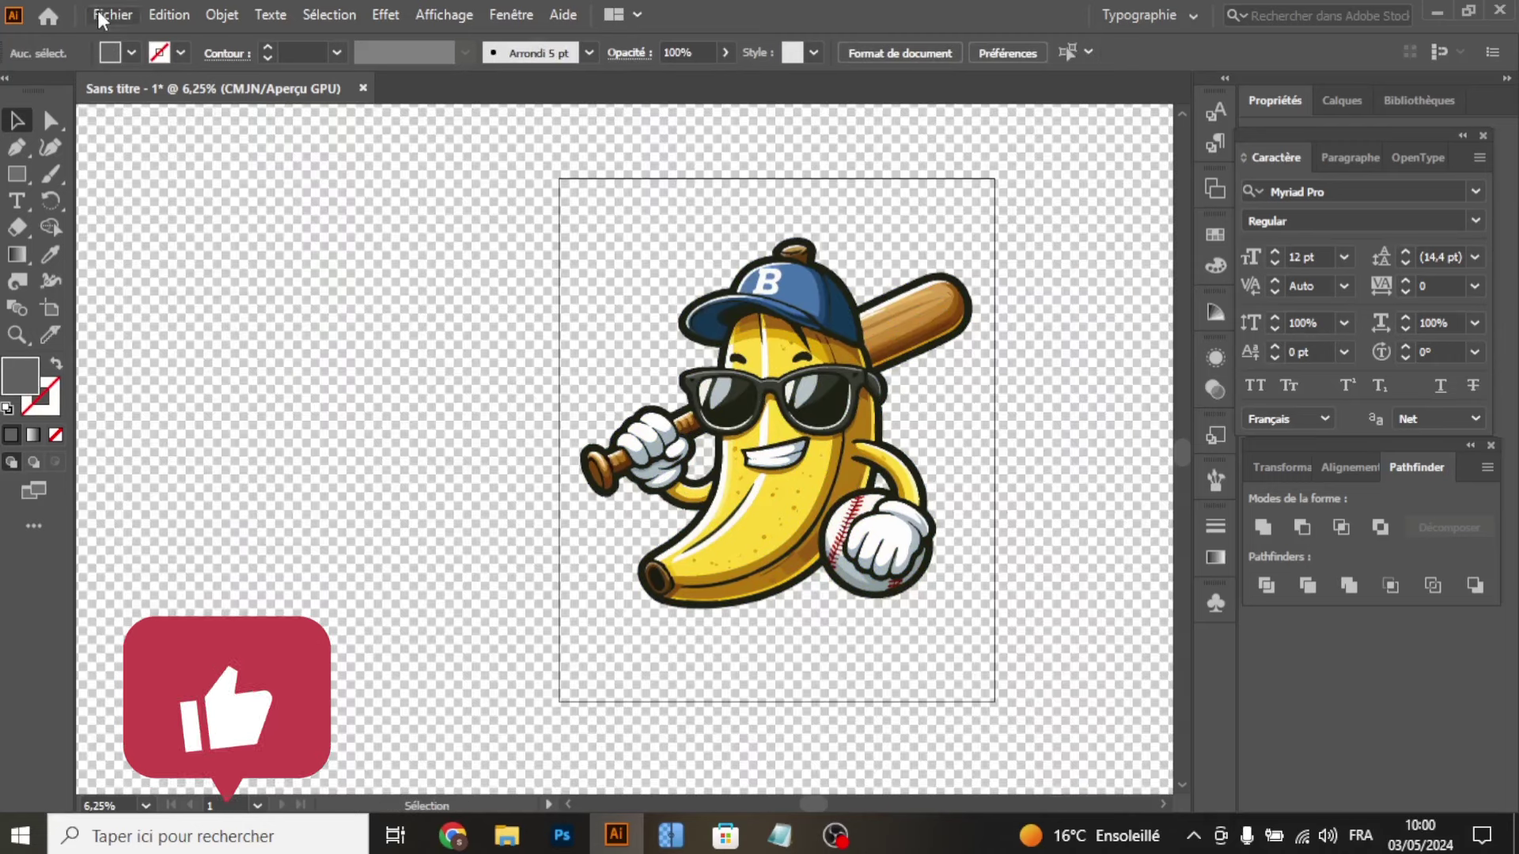
click(111, 14)
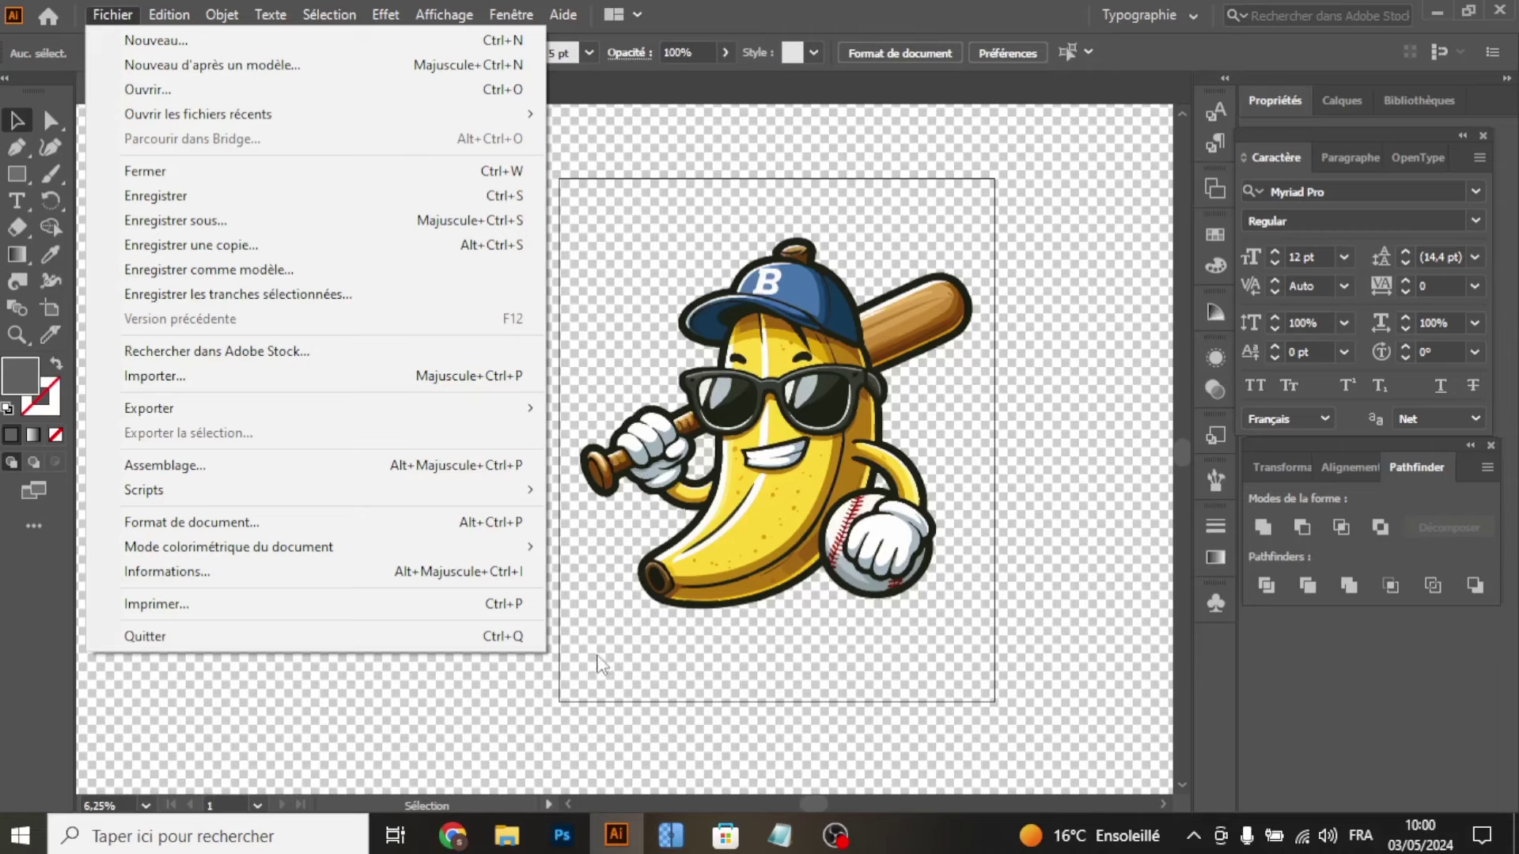
click(452, 835)
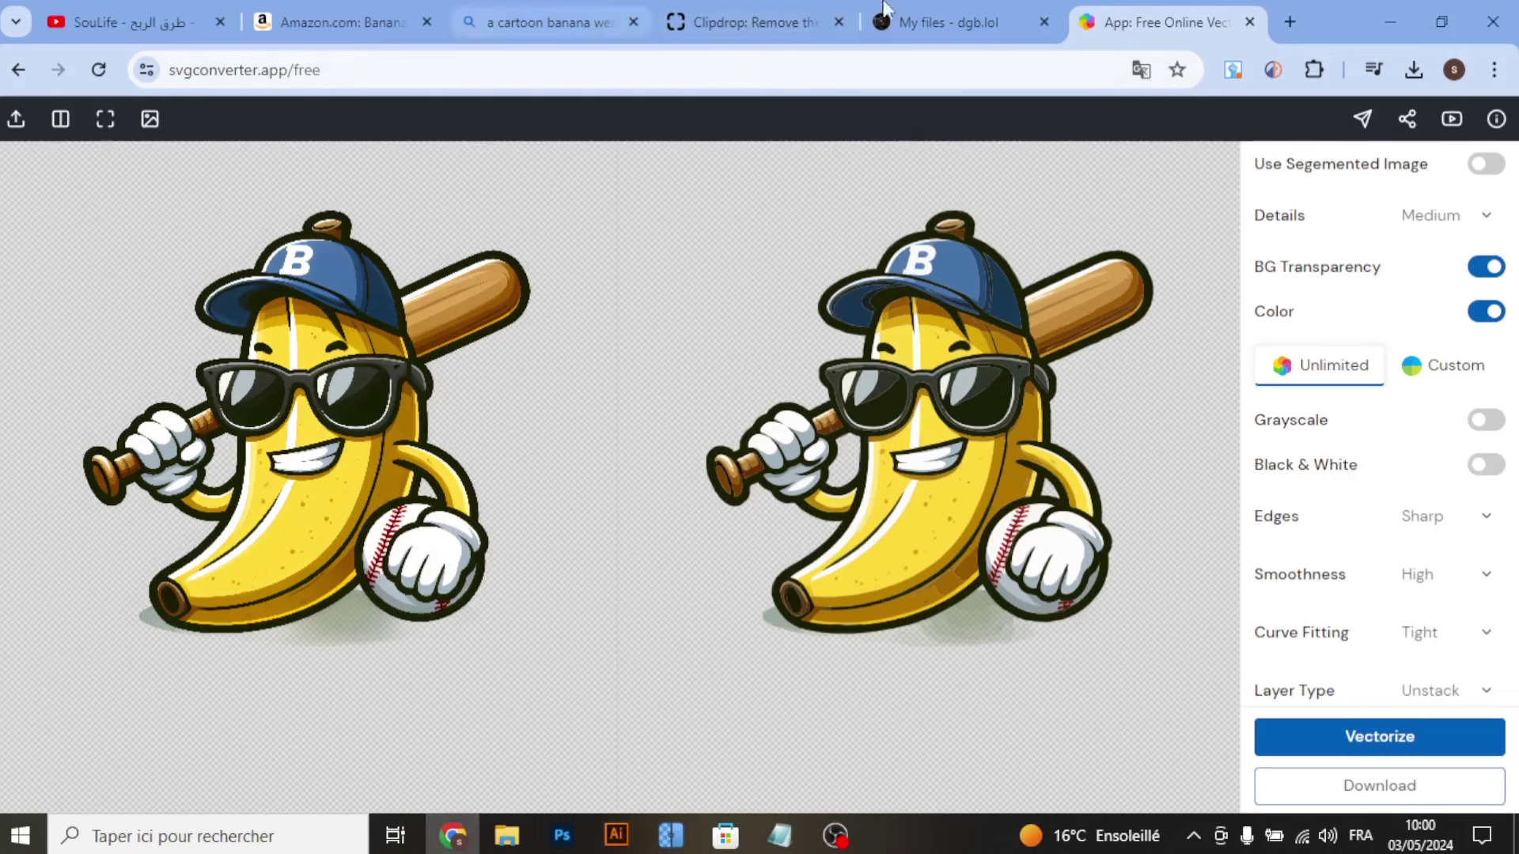
Step: Check the dgb.lol upscale list and the Illustrator artwork, then return to the SVG converter page
click(961, 22)
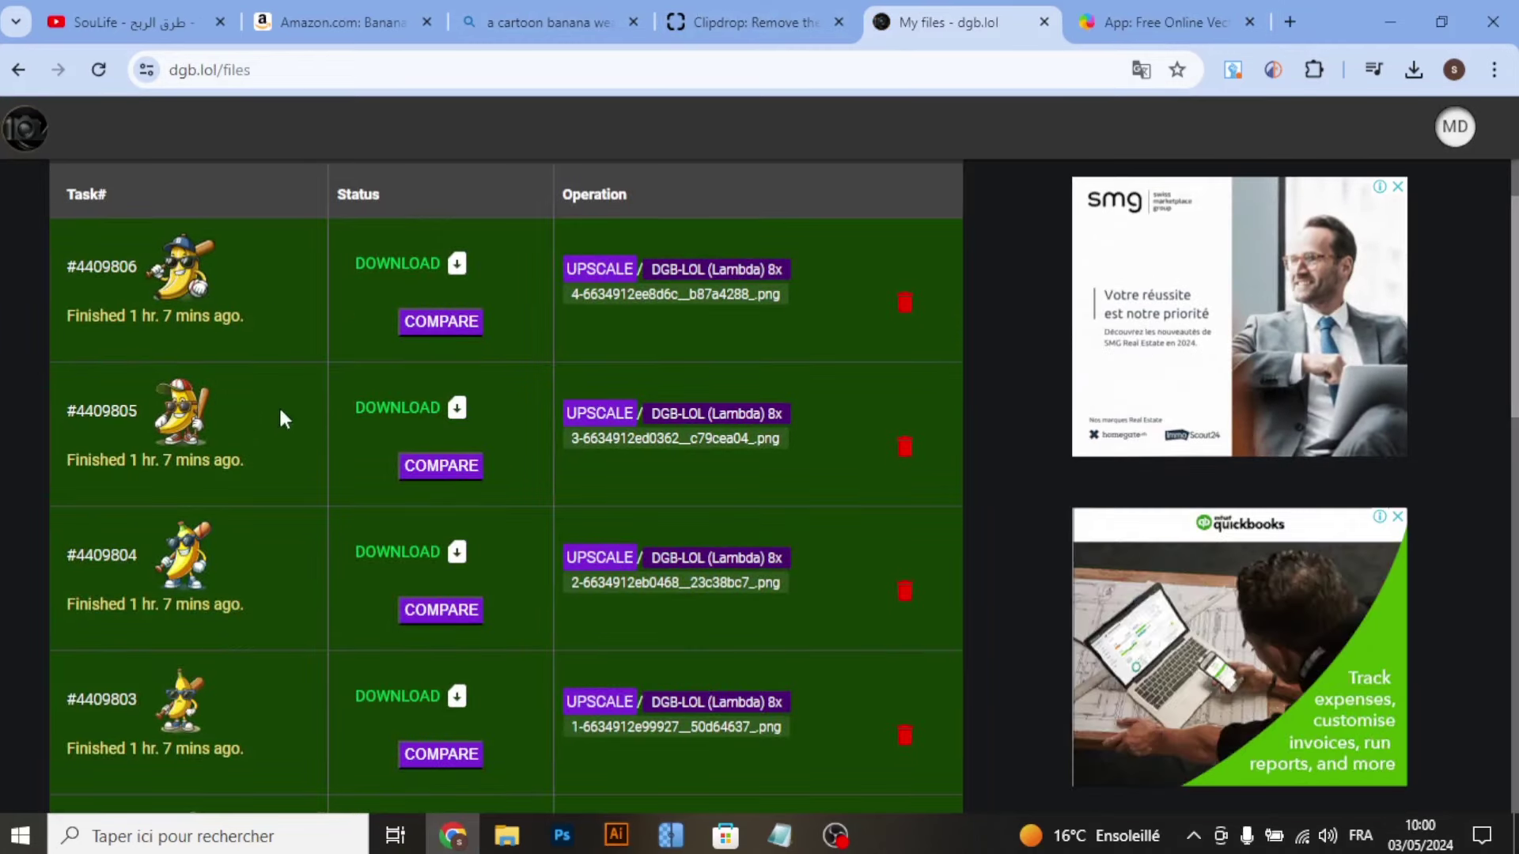
click(616, 835)
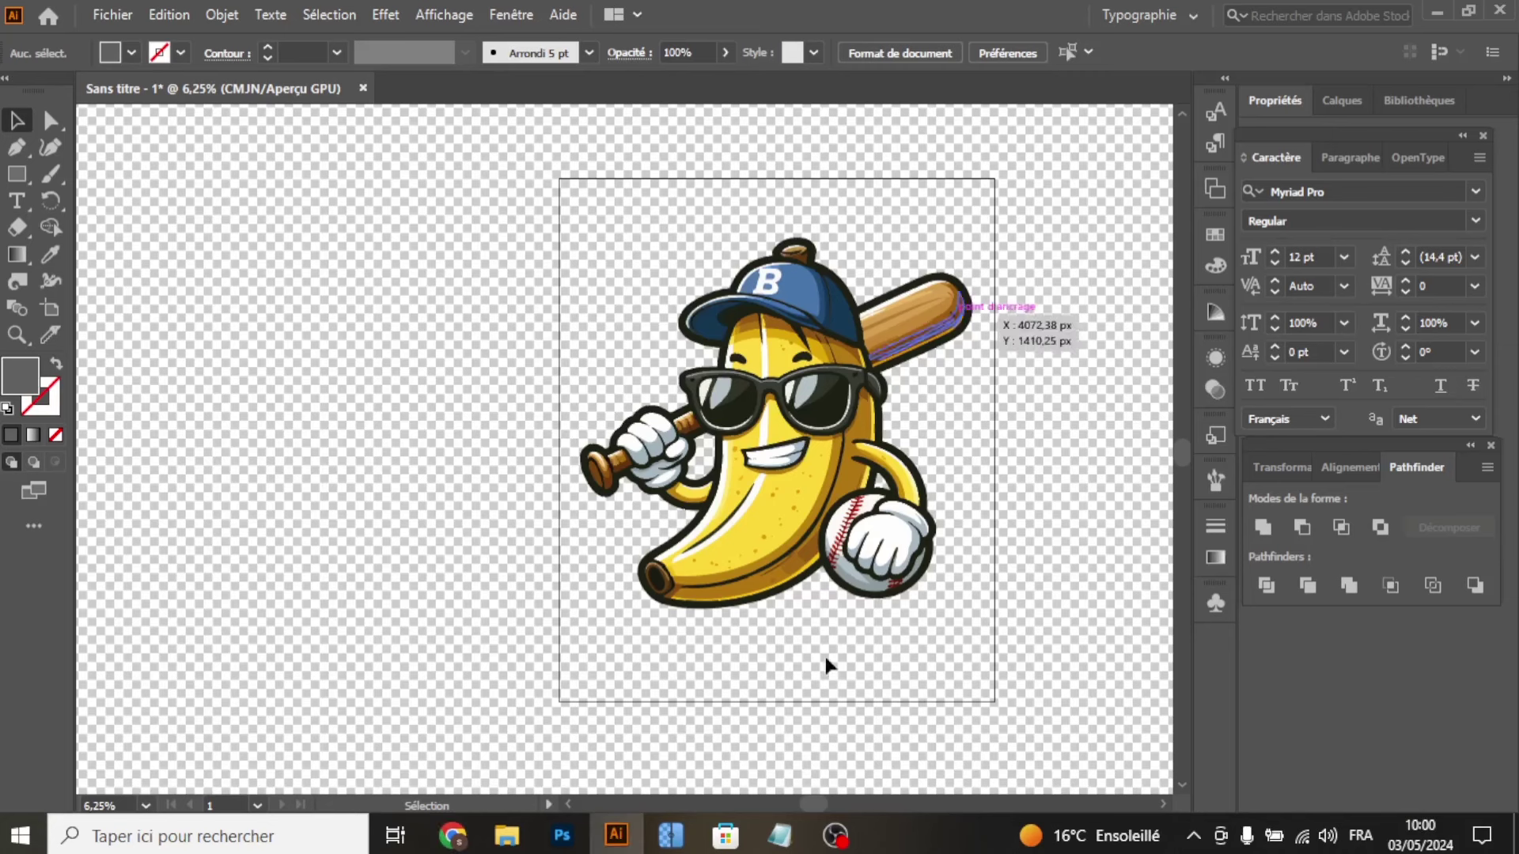
drag(814, 804, 857, 804)
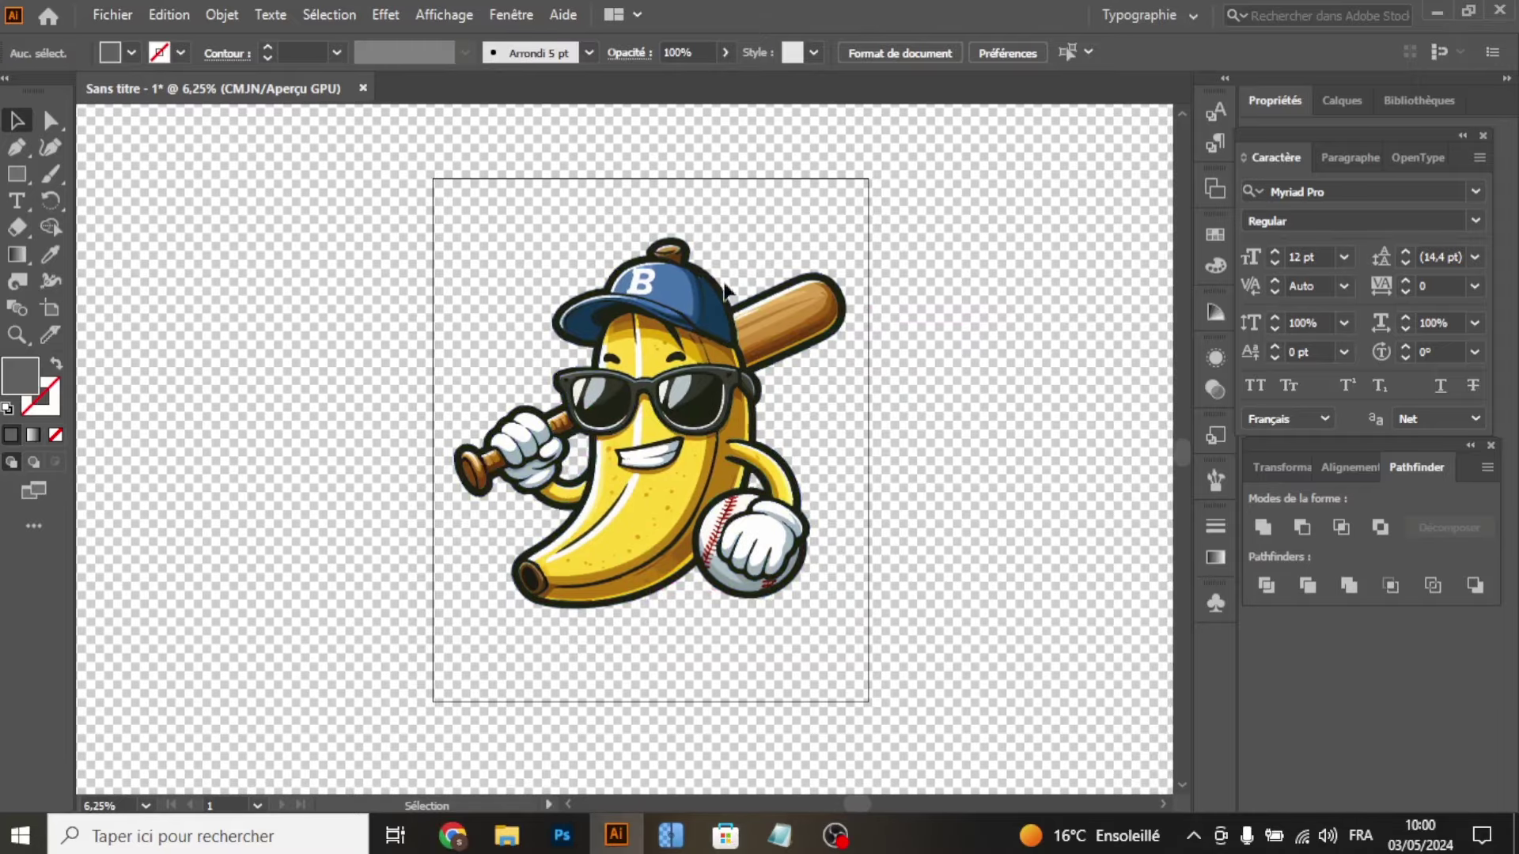
click(465, 832)
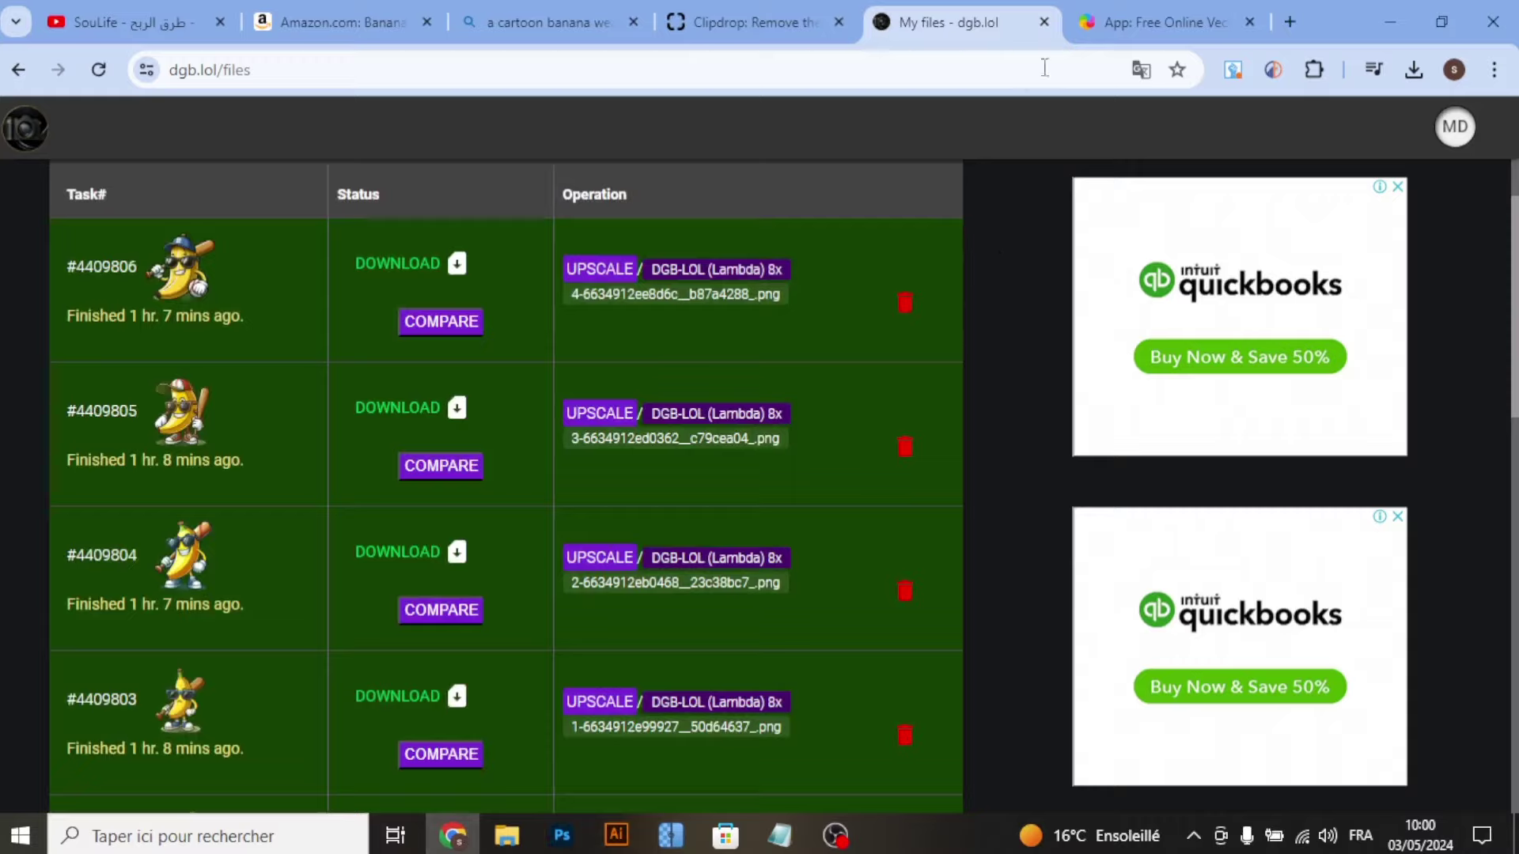
click(1124, 17)
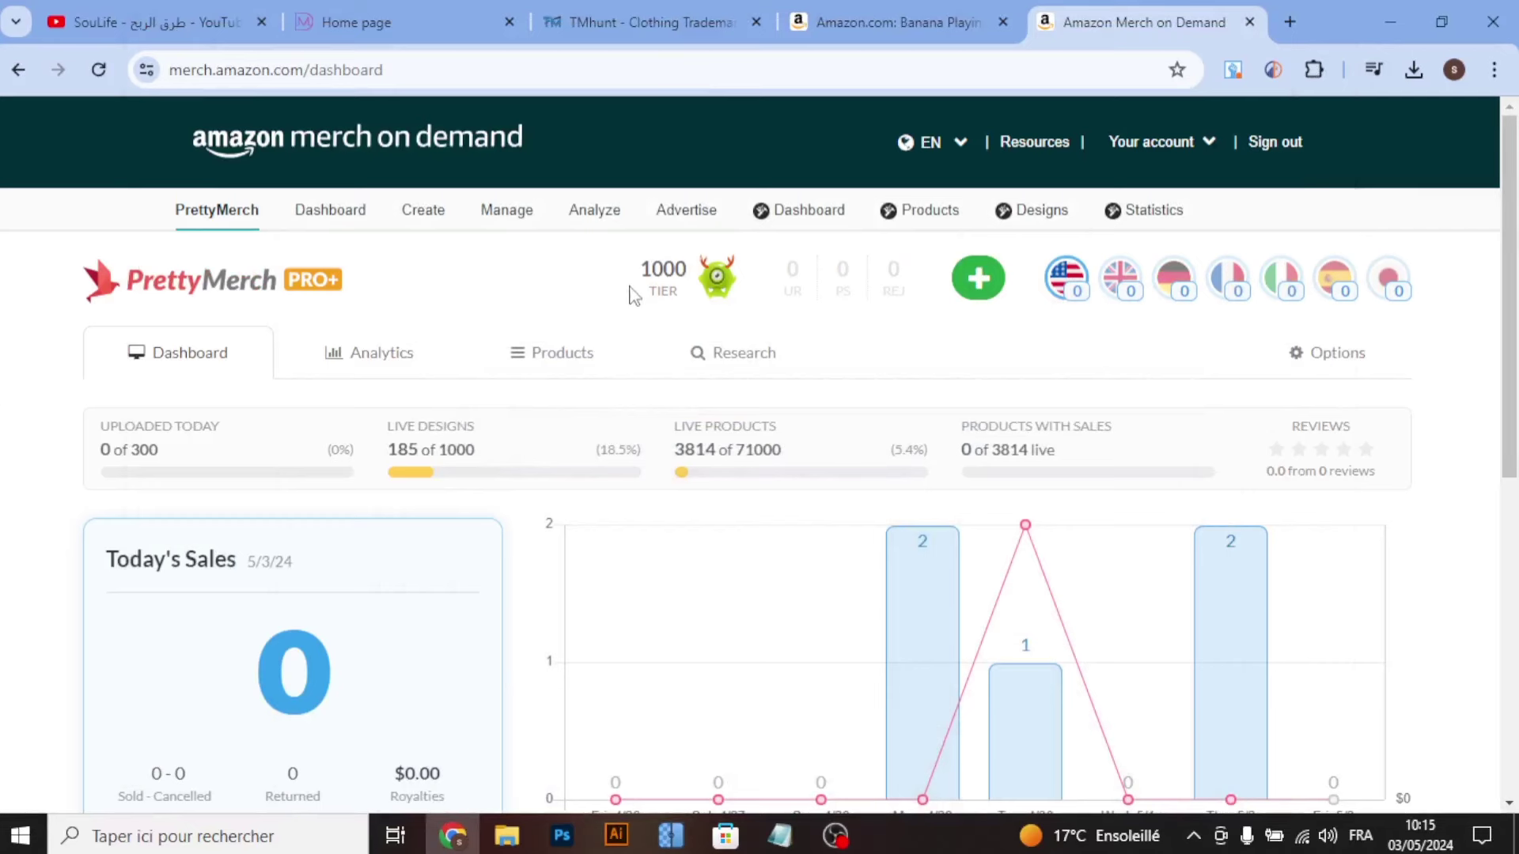
Step: Start a new design from the Merch dashboard and scroll through the artwork requirements
drag(401, 457, 425, 452)
click(516, 507)
scroll(451, 288, down, 2)
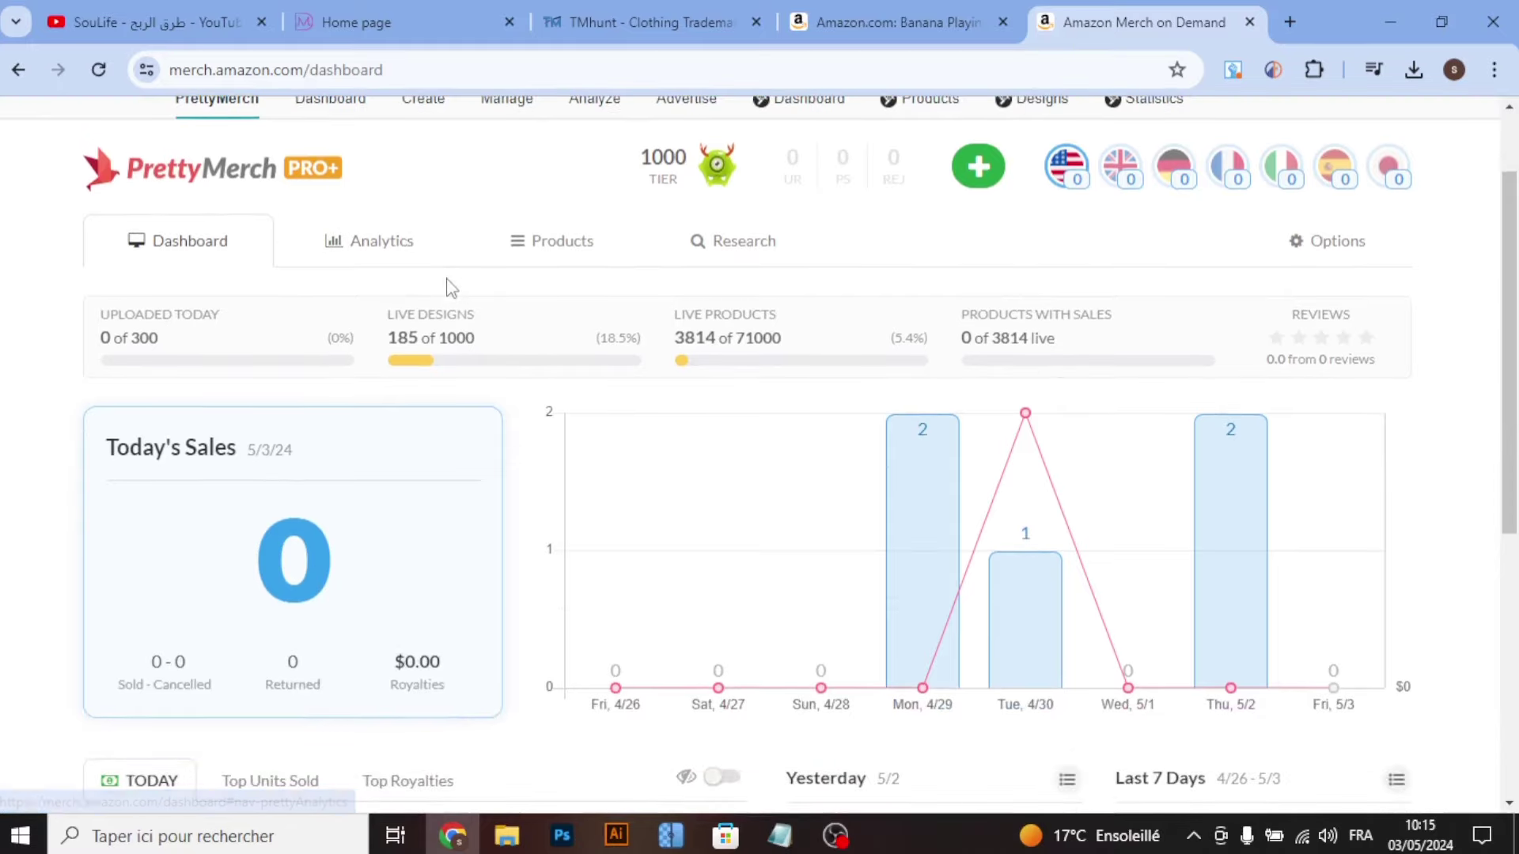
scroll(428, 261, up, 2)
click(424, 211)
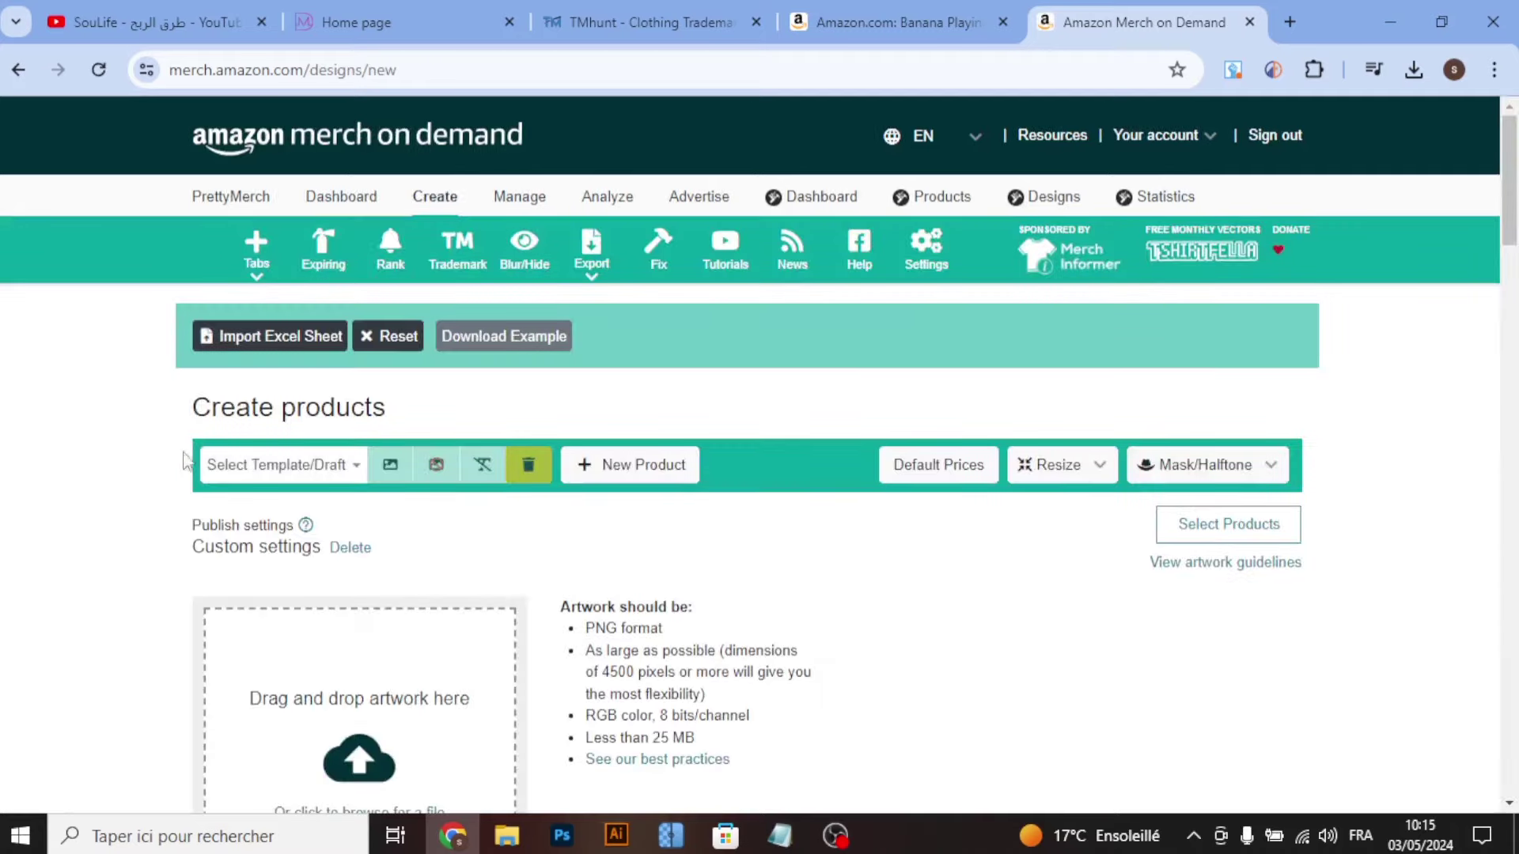
scroll(143, 466, down, 2)
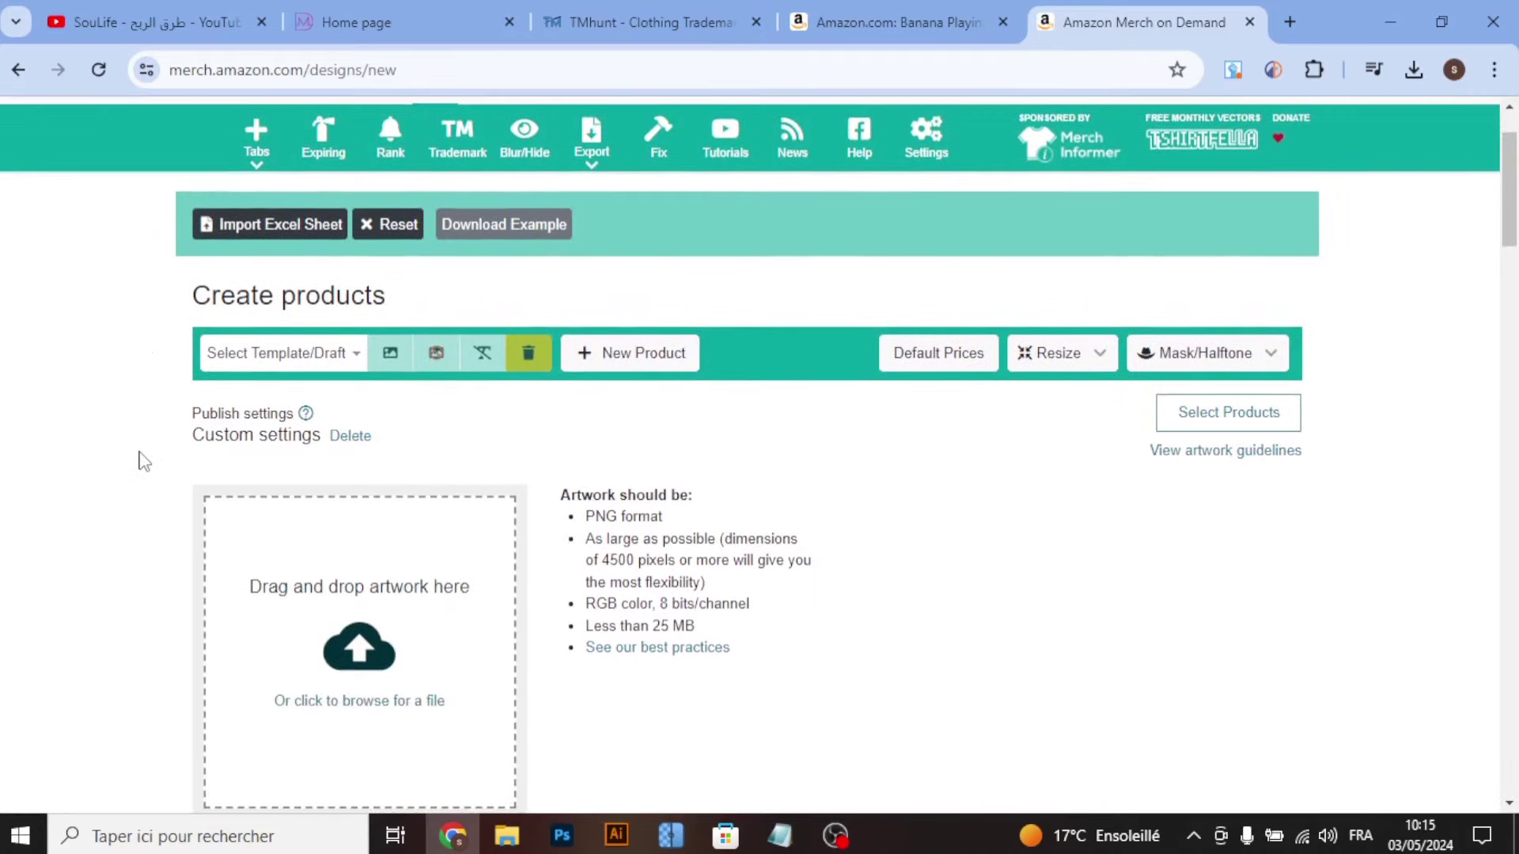
scroll(143, 459, down, 1)
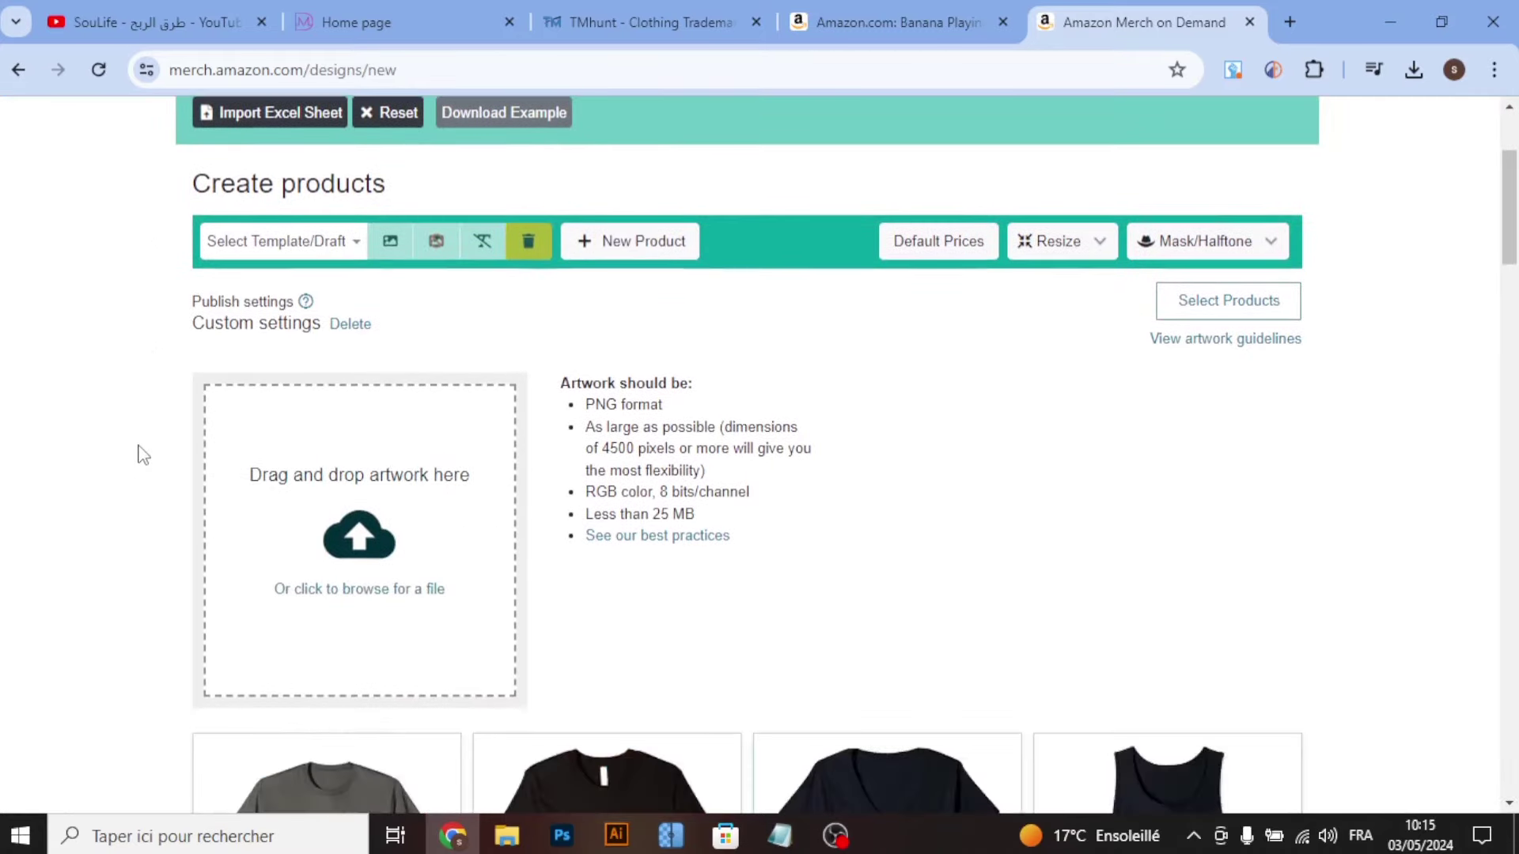
scroll(143, 456, down, 1)
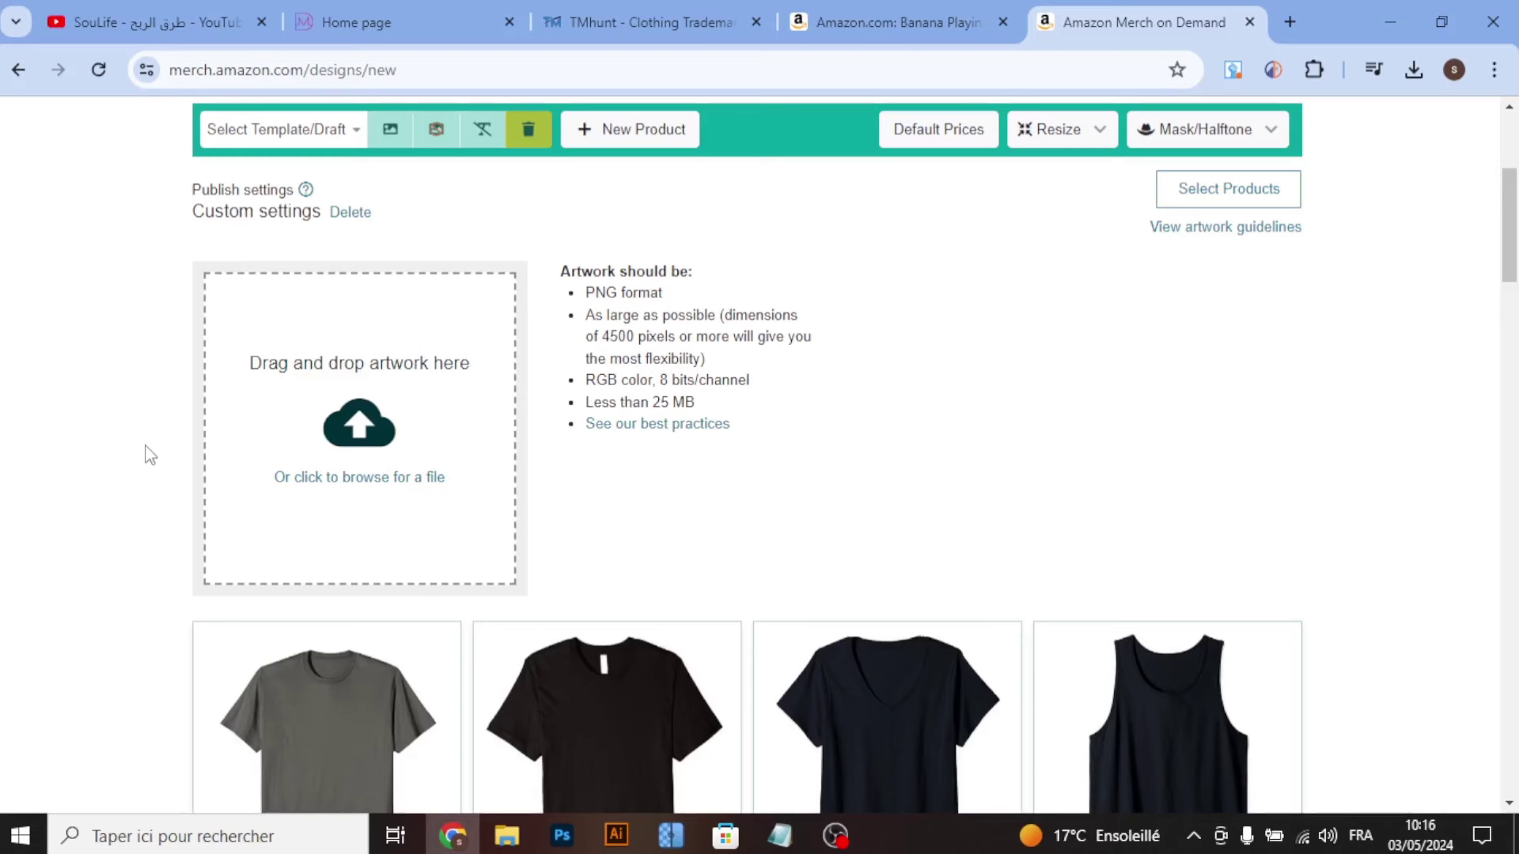
Step: Limit the product selection to only the Standard t-shirt on Amazon.com
click(1169, 207)
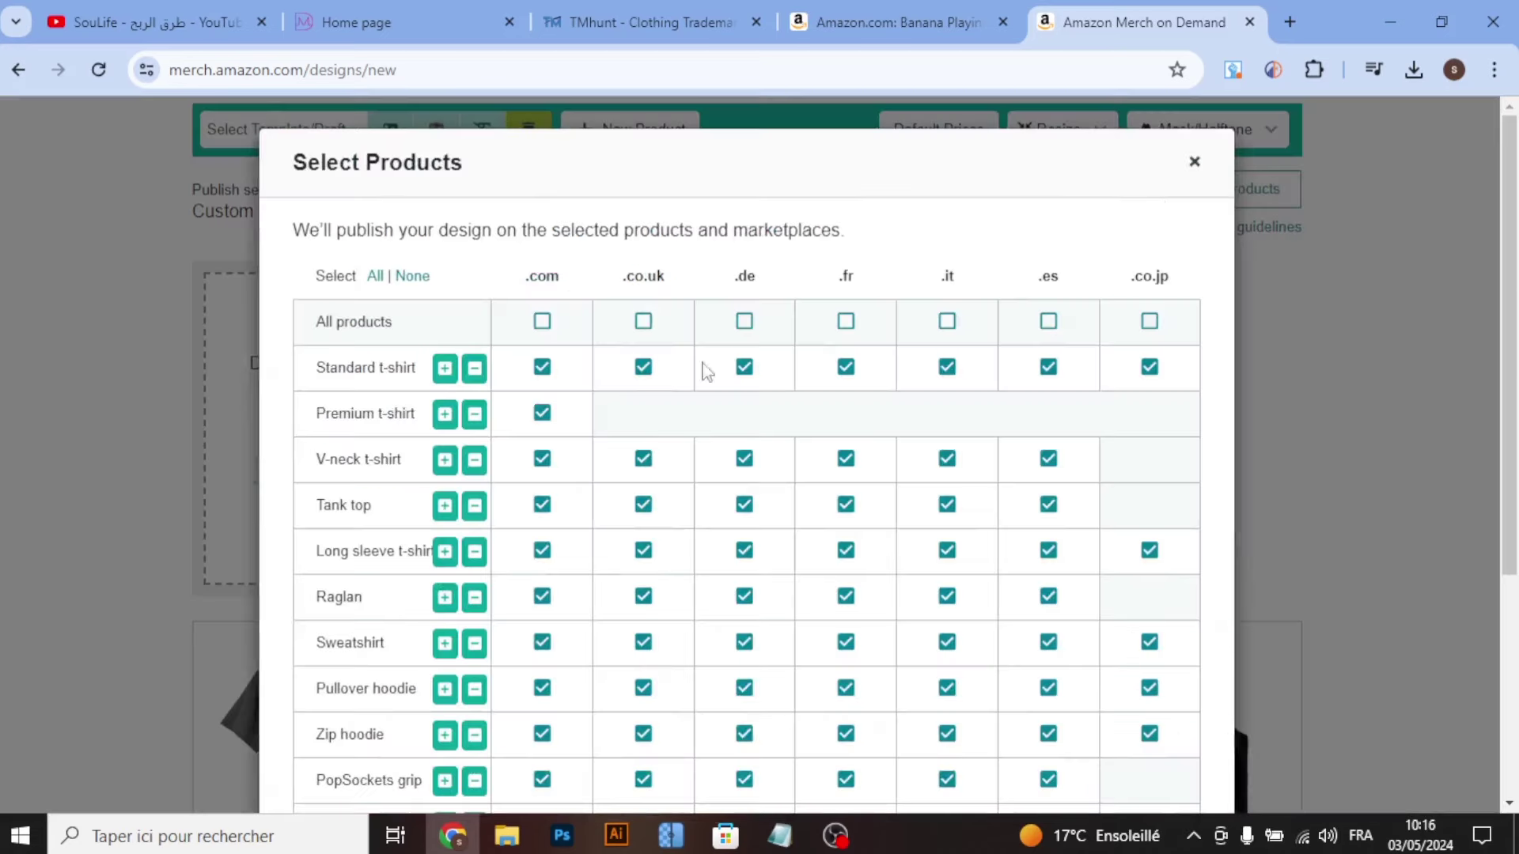
click(405, 277)
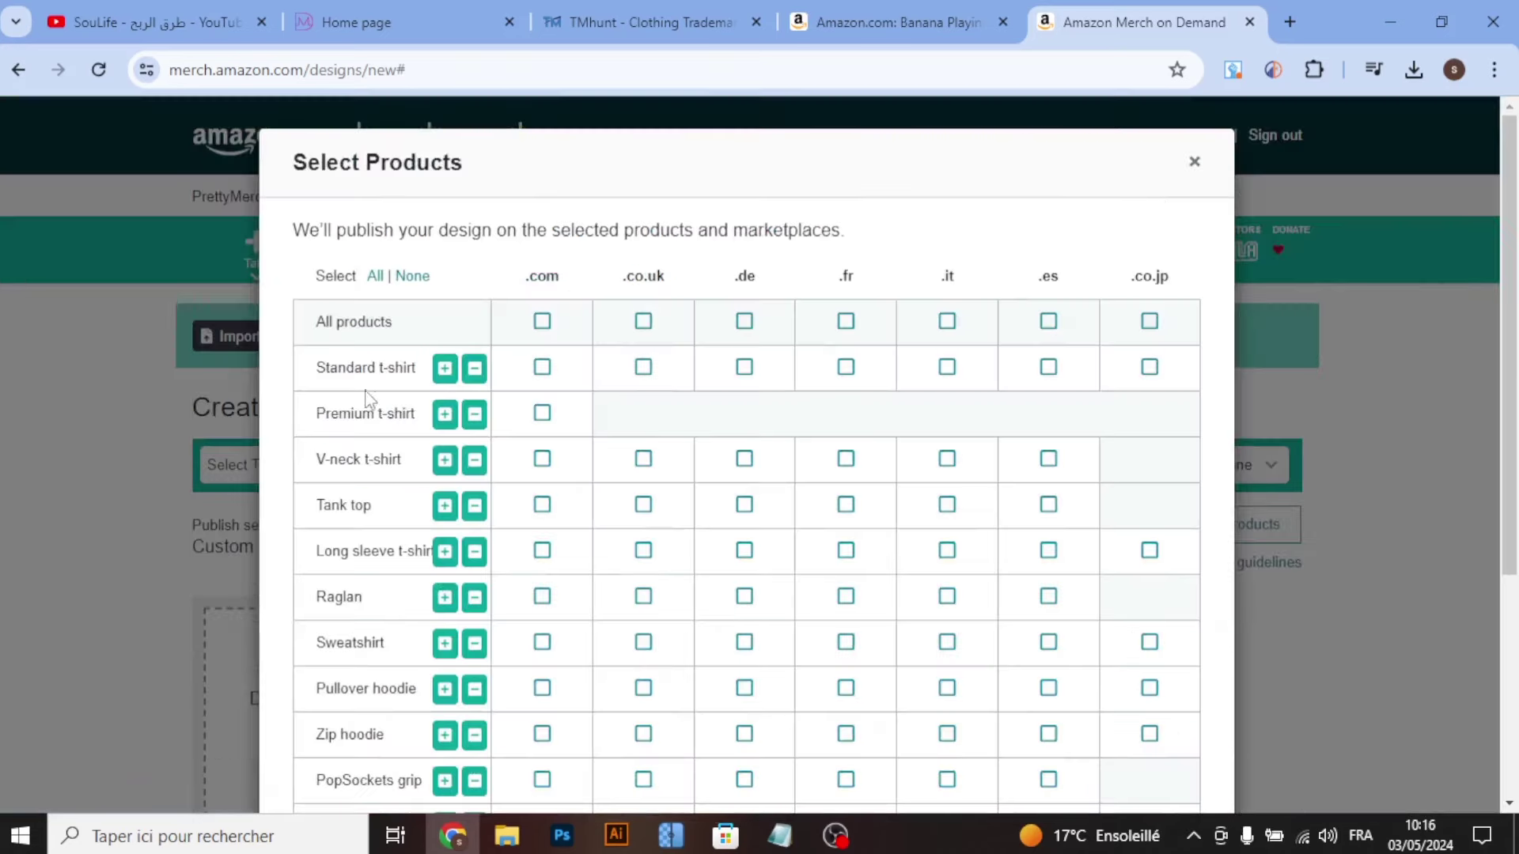
click(542, 367)
scroll(1280, 299, down, 2)
scroll(1280, 299, down, 3)
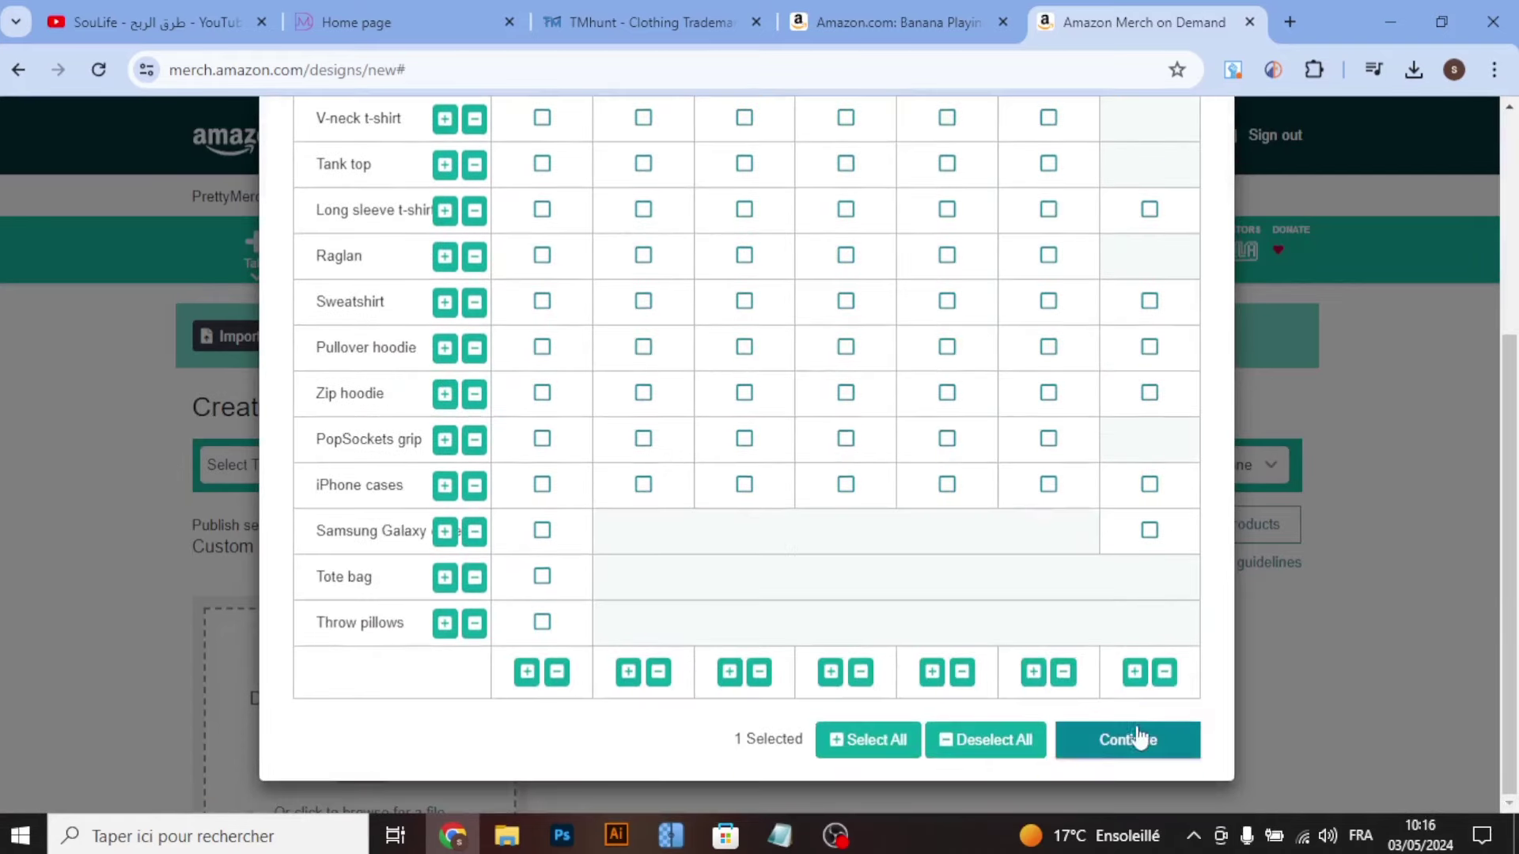
click(1140, 738)
Step: Upload the banana playing baseball image file as the artwork
scroll(824, 588, down, 4)
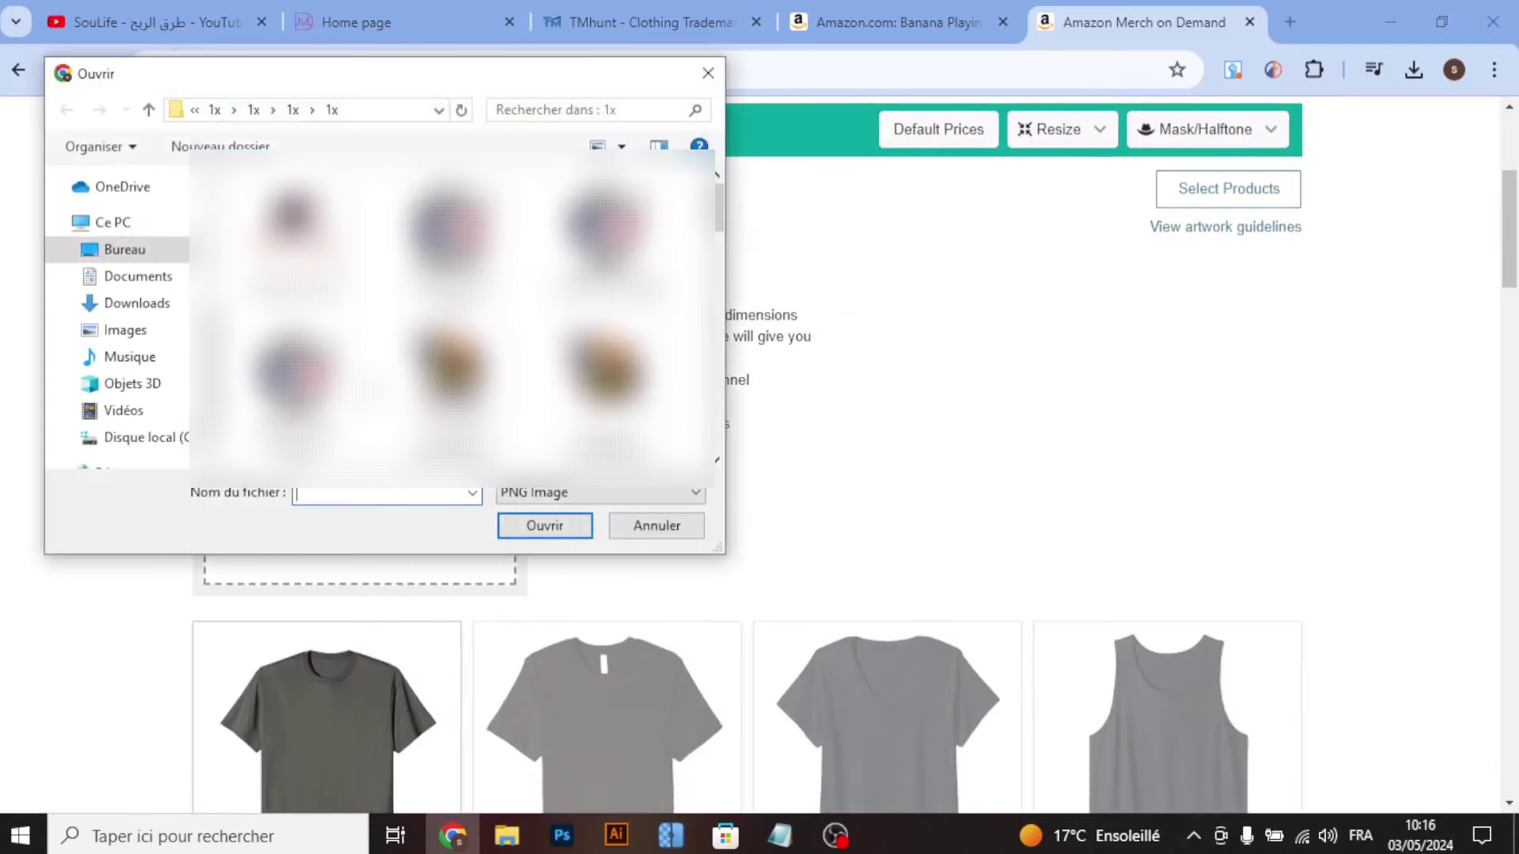
click(451, 226)
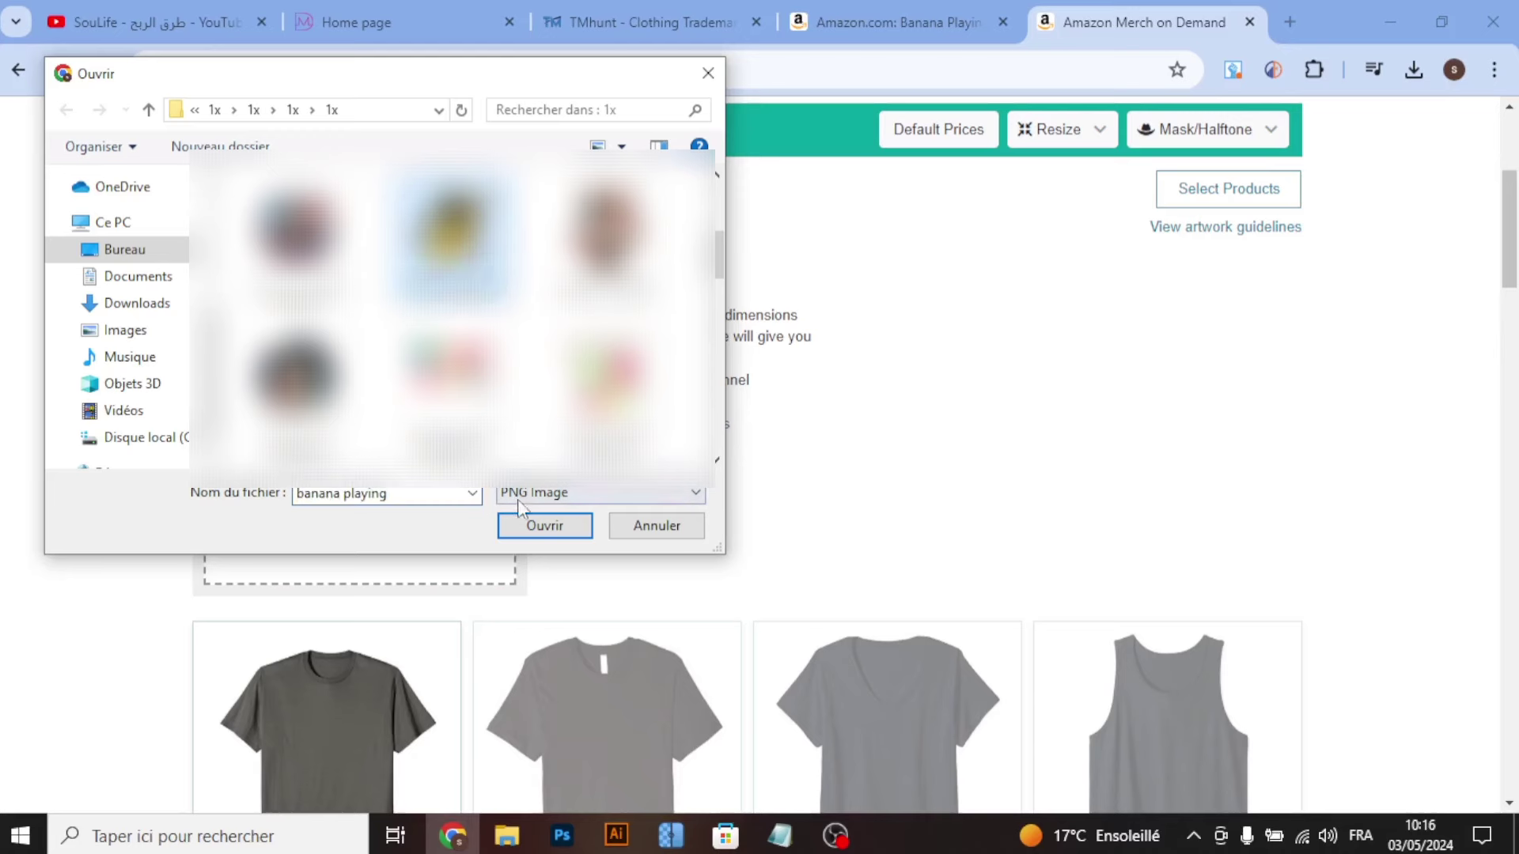
click(544, 526)
scroll(176, 458, down, 3)
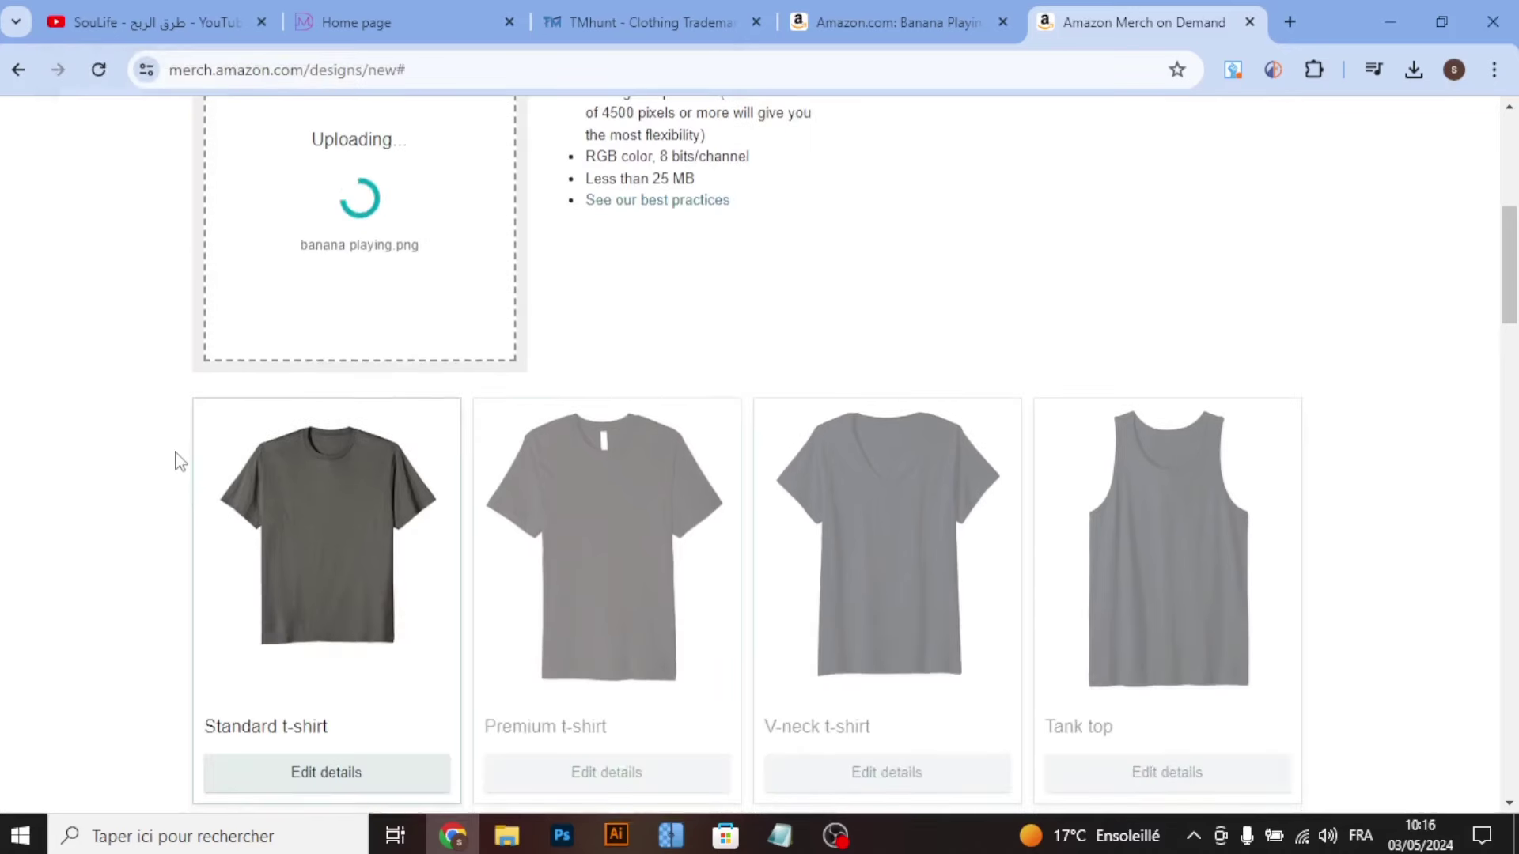
scroll(176, 458, down, 1)
scroll(176, 584, down, 1)
scroll(176, 583, down, 2)
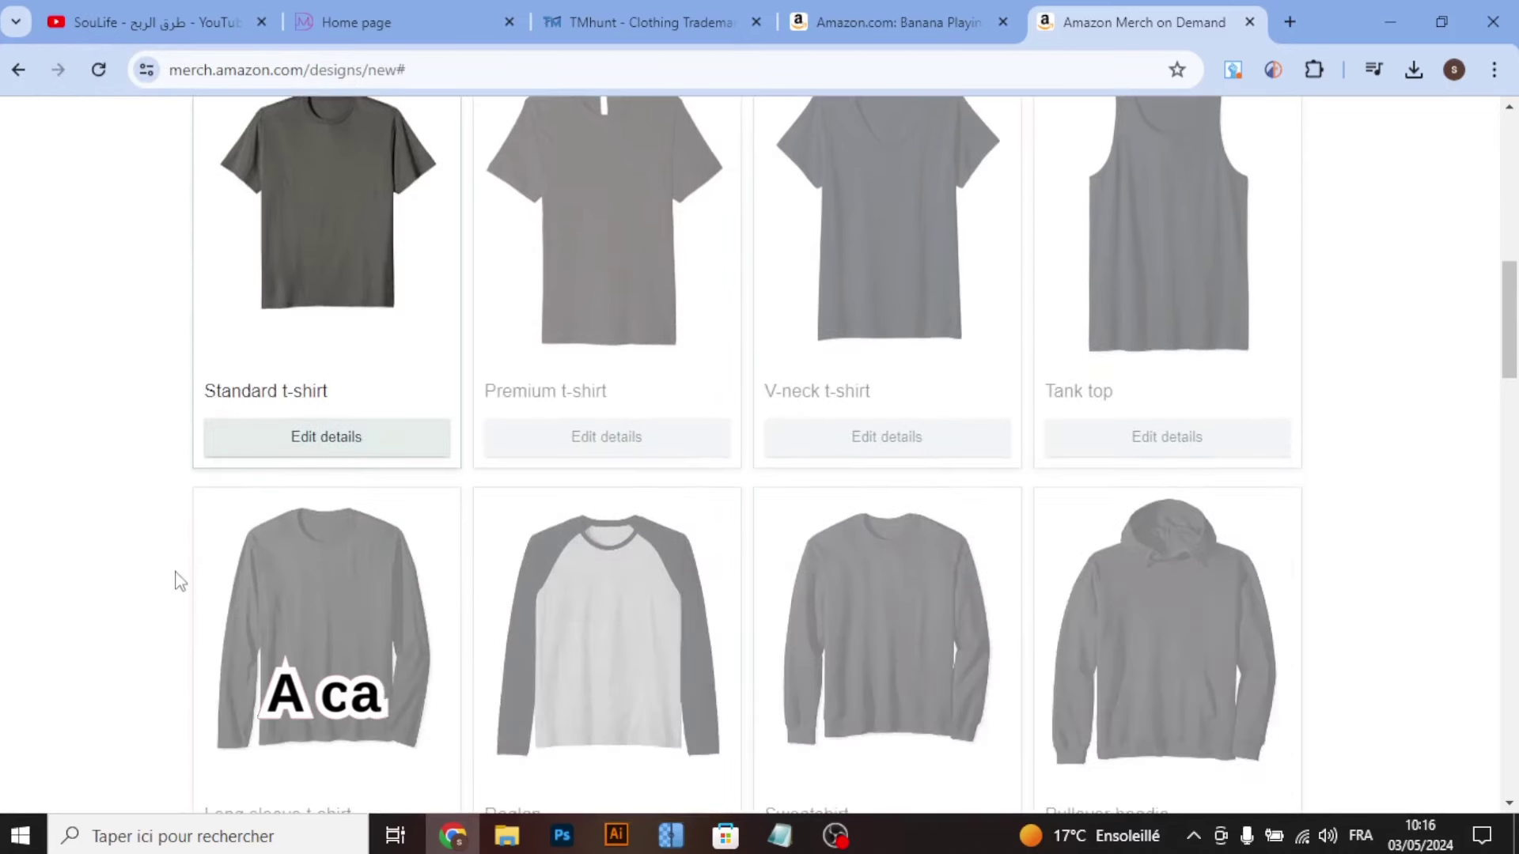
Step: Open the Standard t-shirt details and wait until the banana artwork appears on the T-shirt and tank top mockups
click(237, 457)
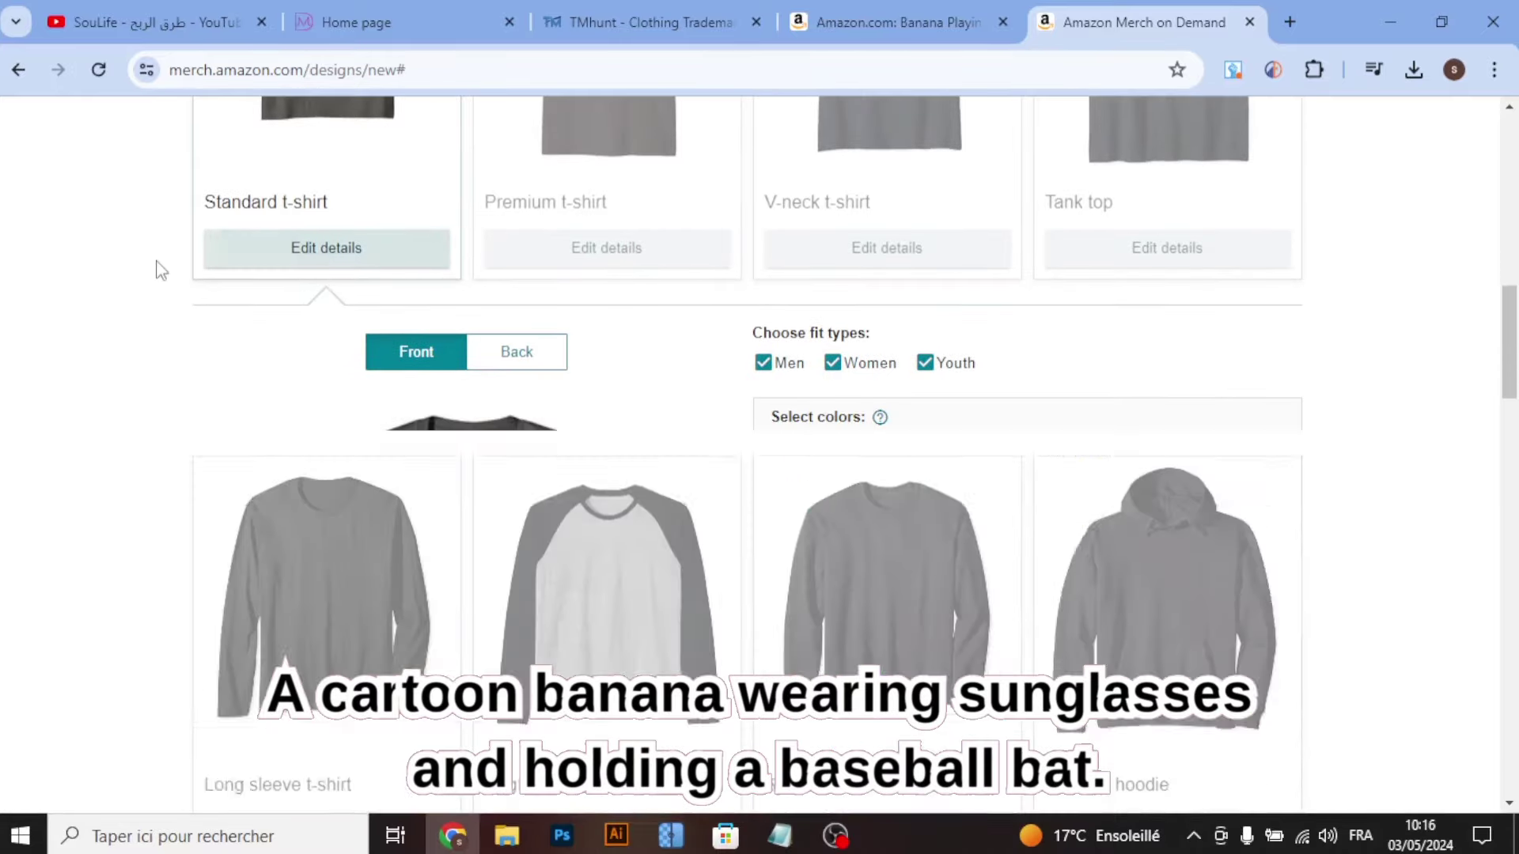
scroll(161, 271, up, 3)
scroll(158, 267, down, 10)
scroll(159, 267, down, 9)
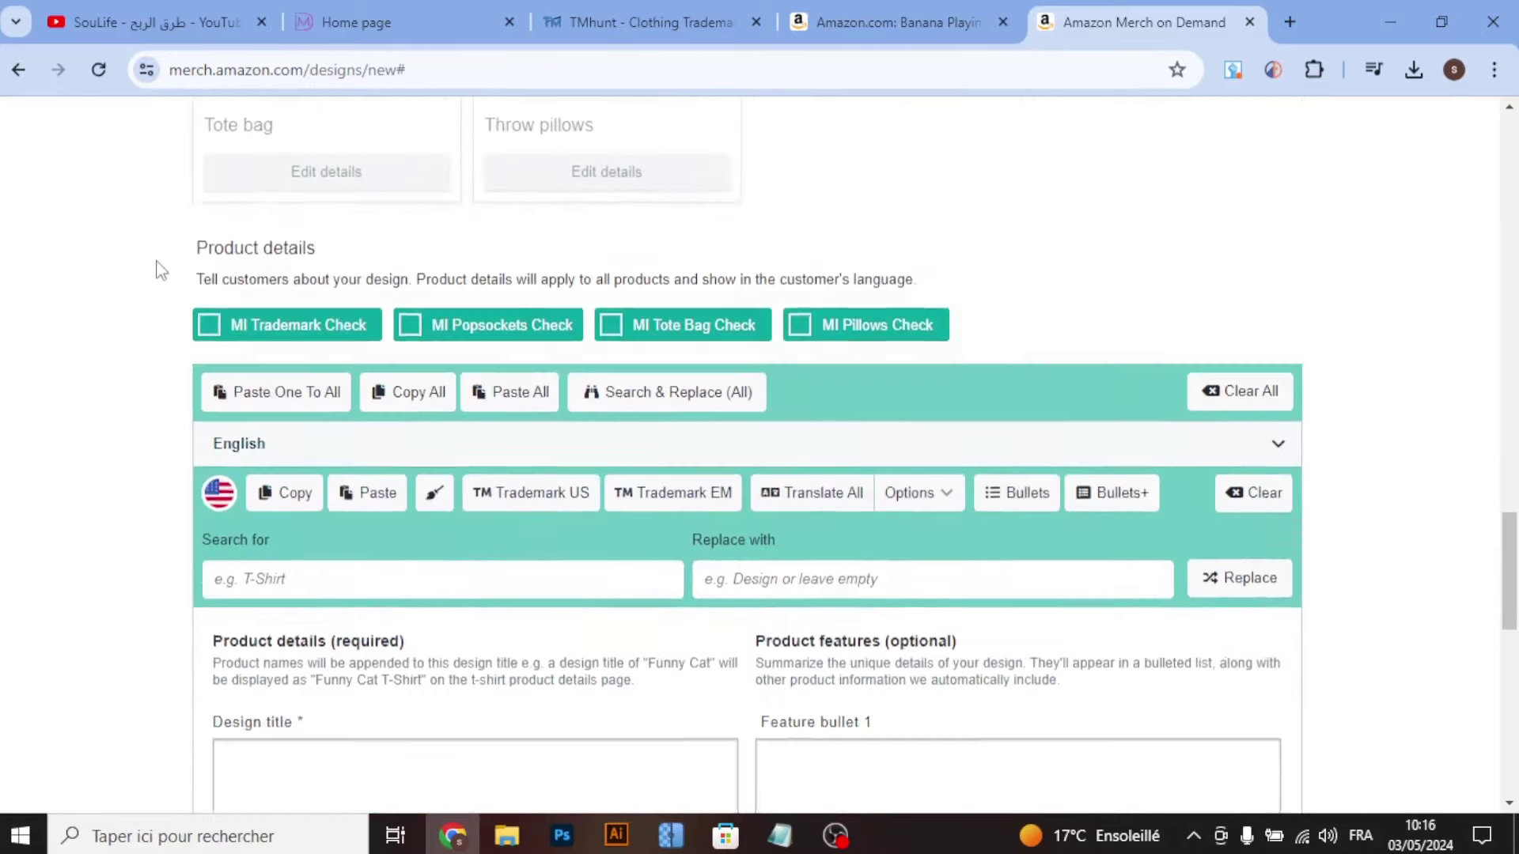
scroll(158, 267, down, 4)
scroll(158, 267, down, 3)
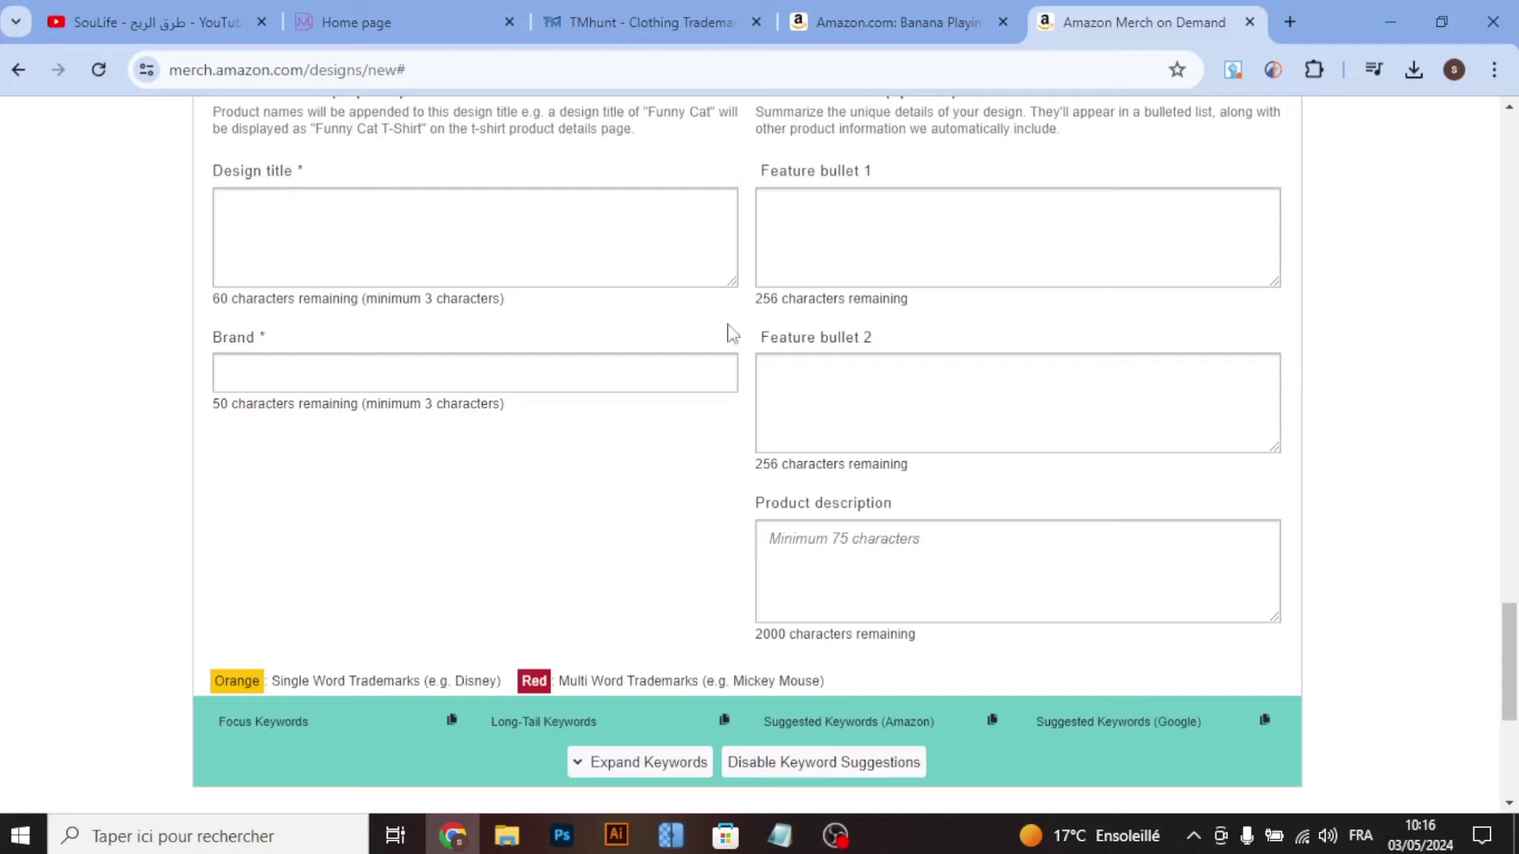
scroll(969, 515, up, 2)
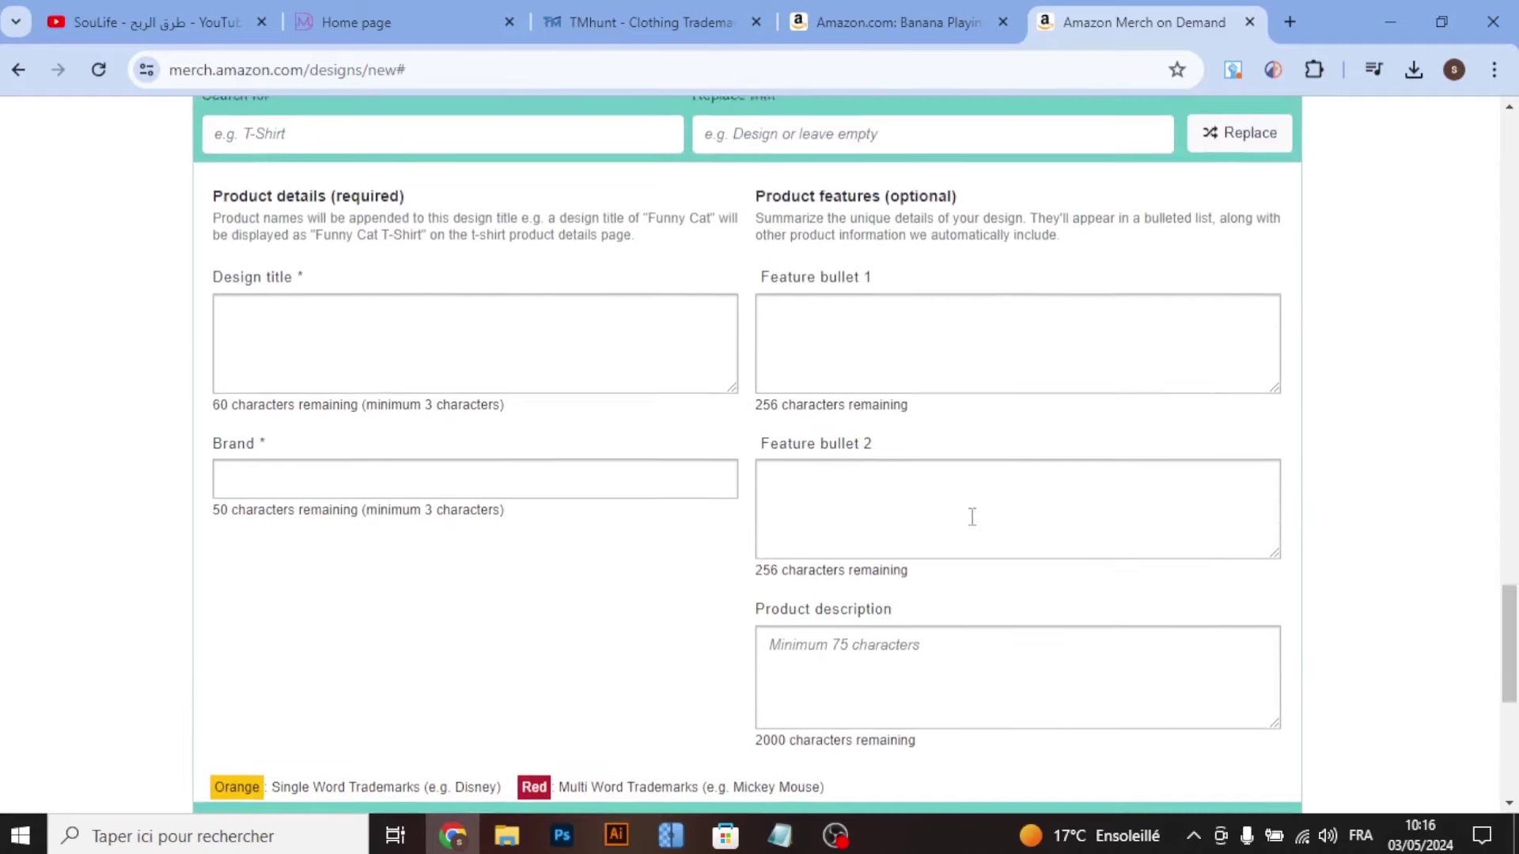
drag(1503, 645, 1502, 383)
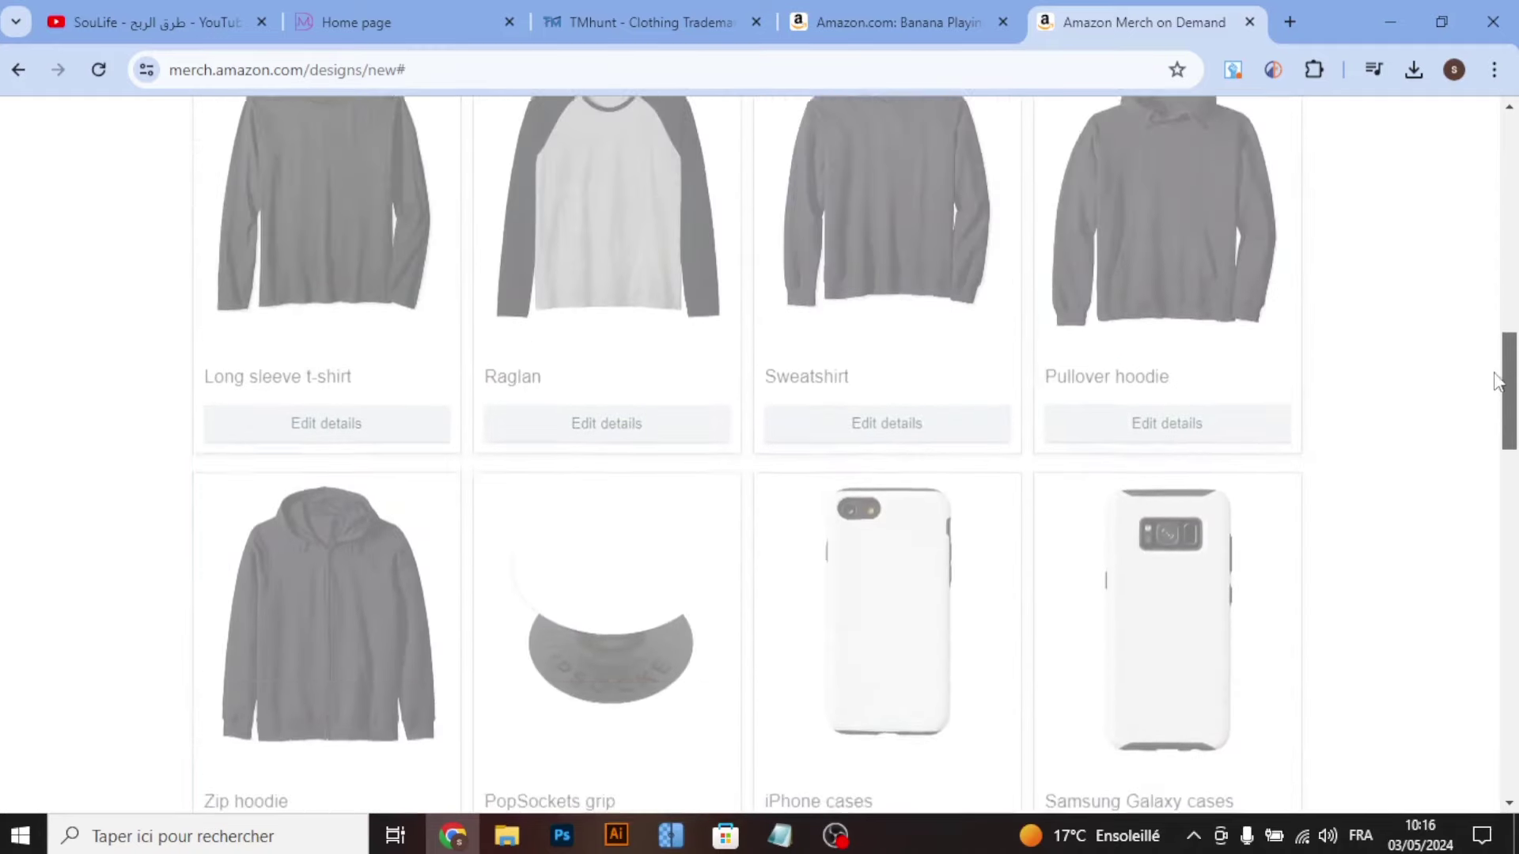
scroll(1409, 363, up, 5)
scroll(1392, 370, up, 4)
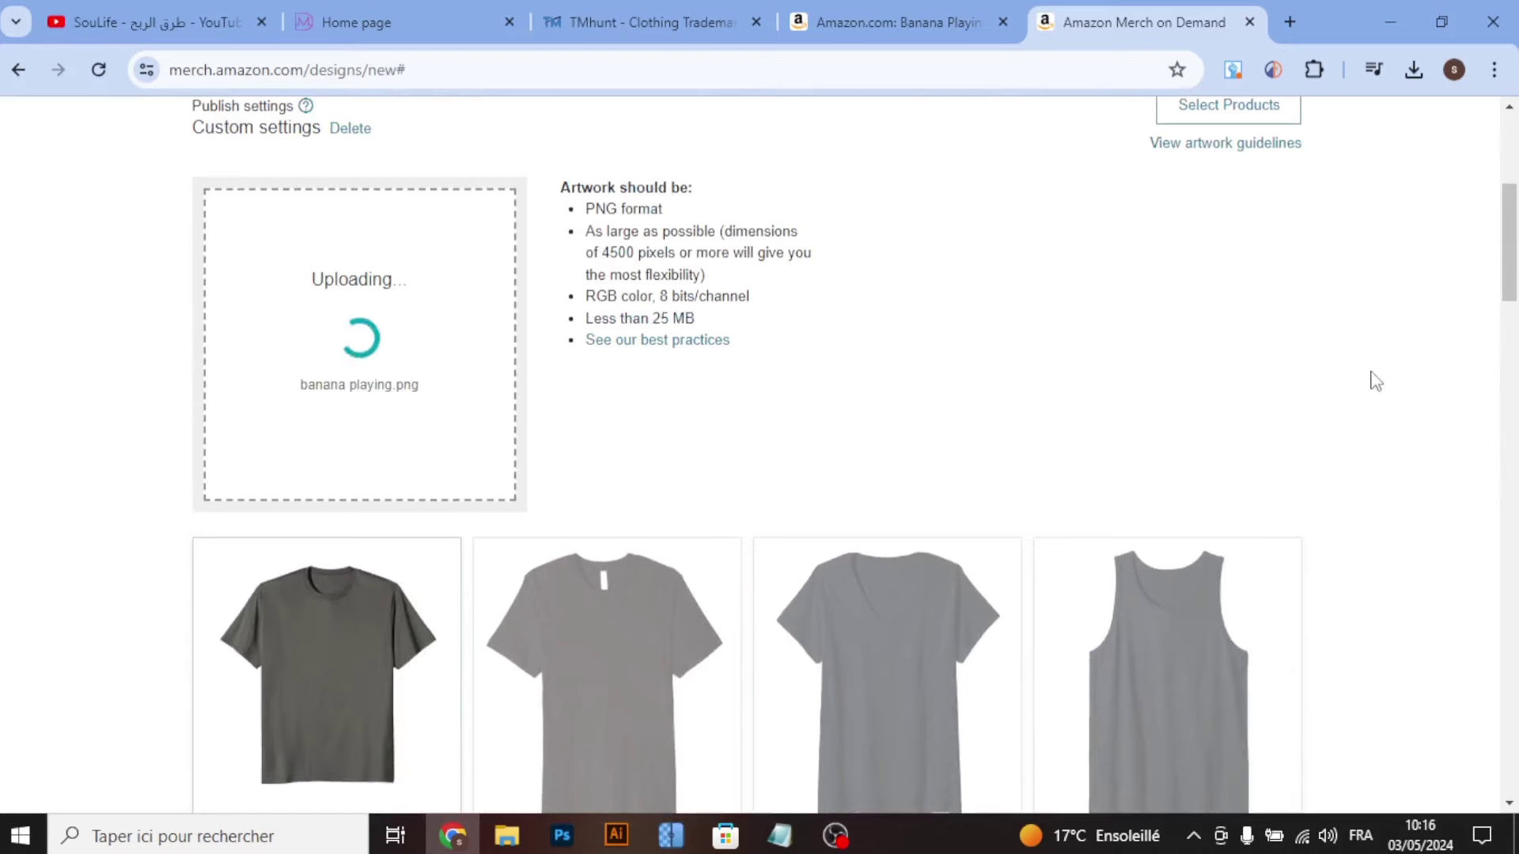
scroll(1371, 378, down, 1)
scroll(1371, 378, up, 2)
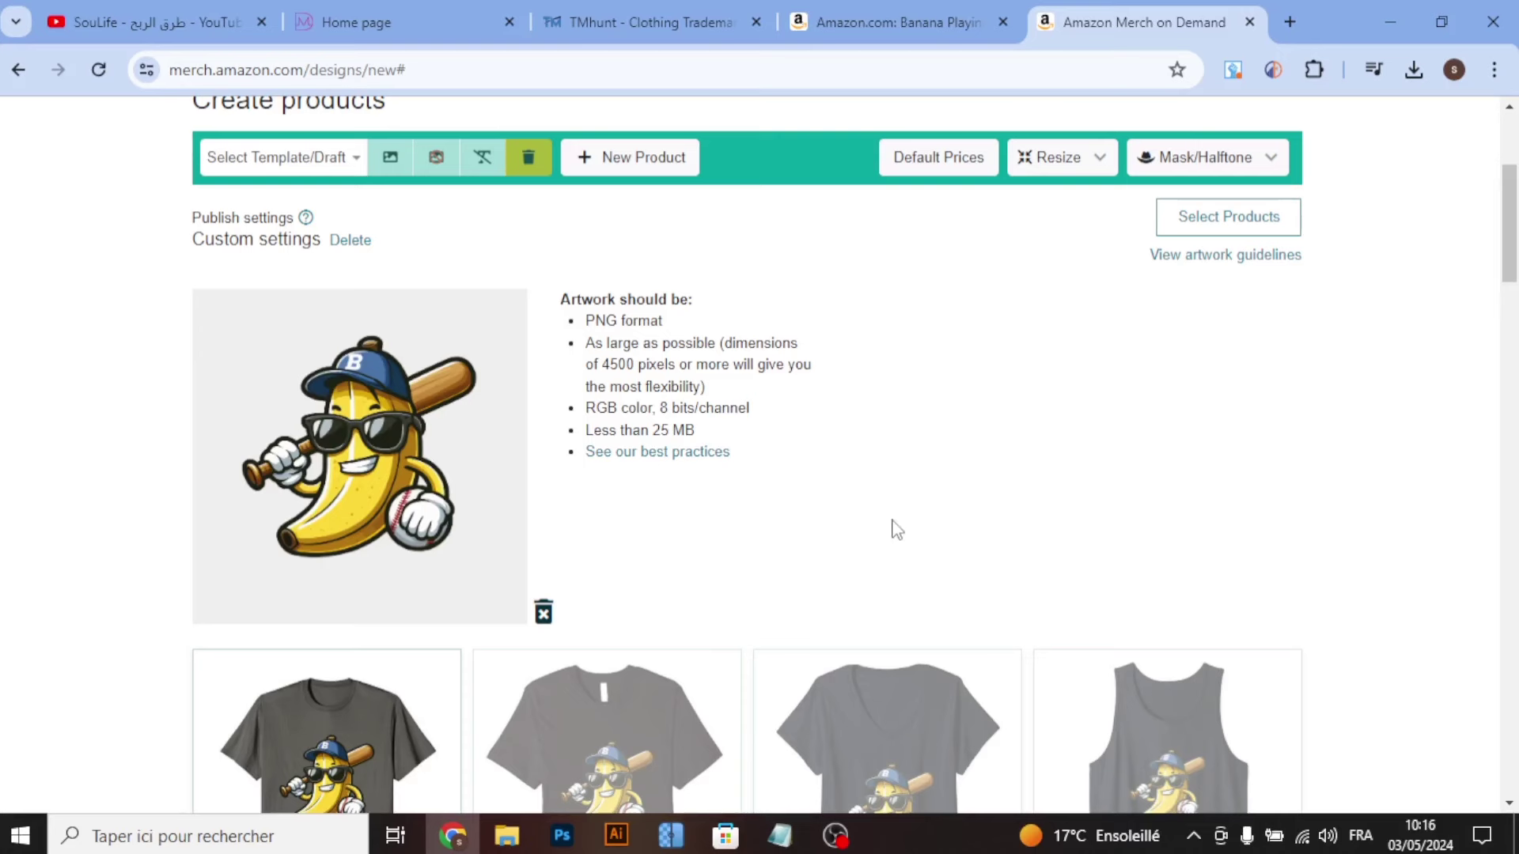
Step: Open the Standard t-shirt's fit, colour and price settings
scroll(11, 468, down, 2)
scroll(12, 468, down, 2)
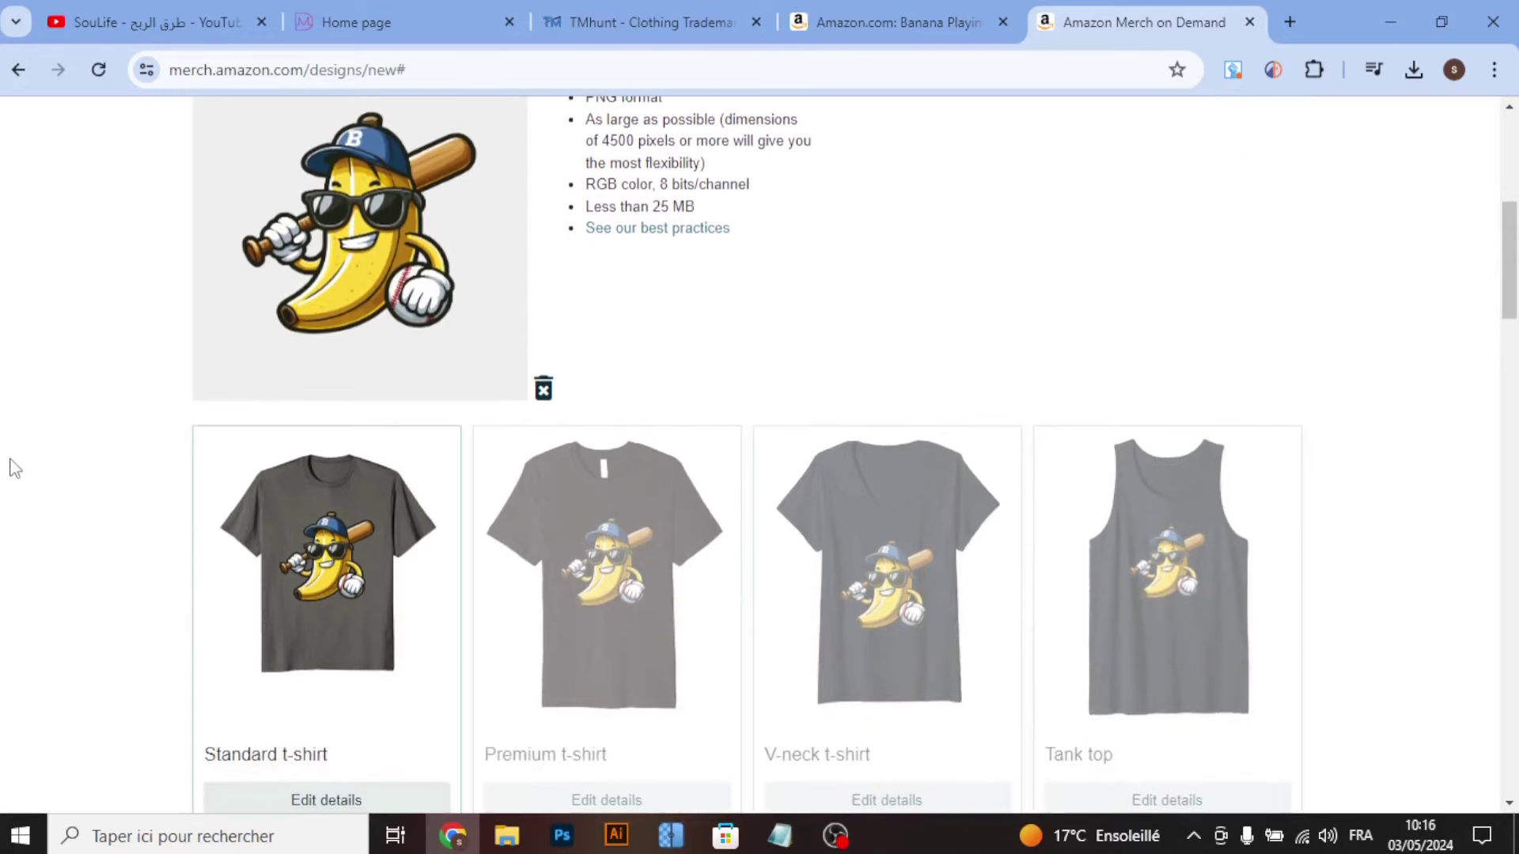
scroll(8, 468, down, 2)
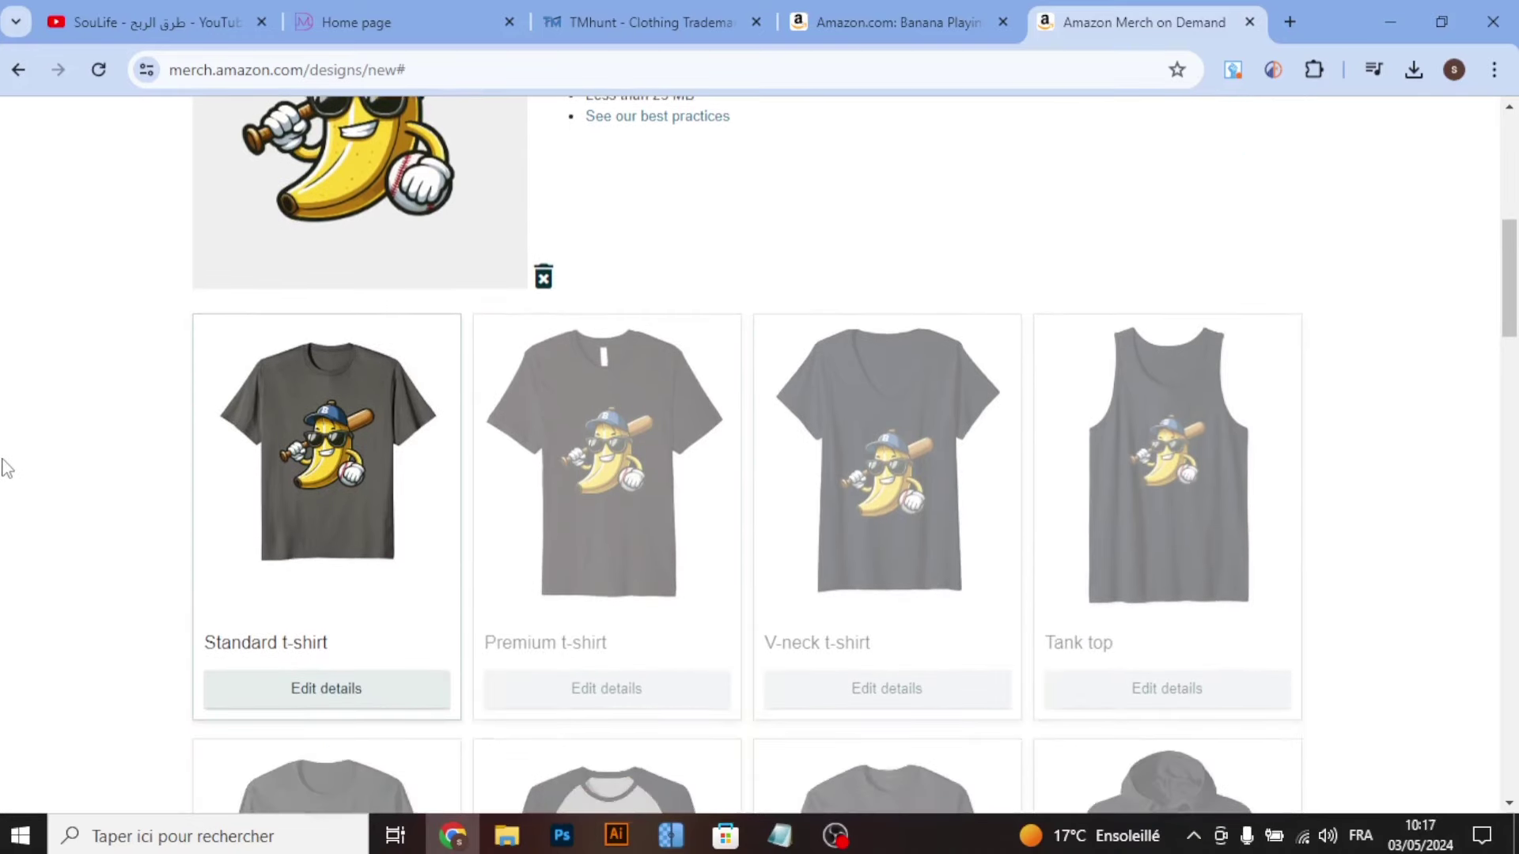
scroll(8, 468, down, 2)
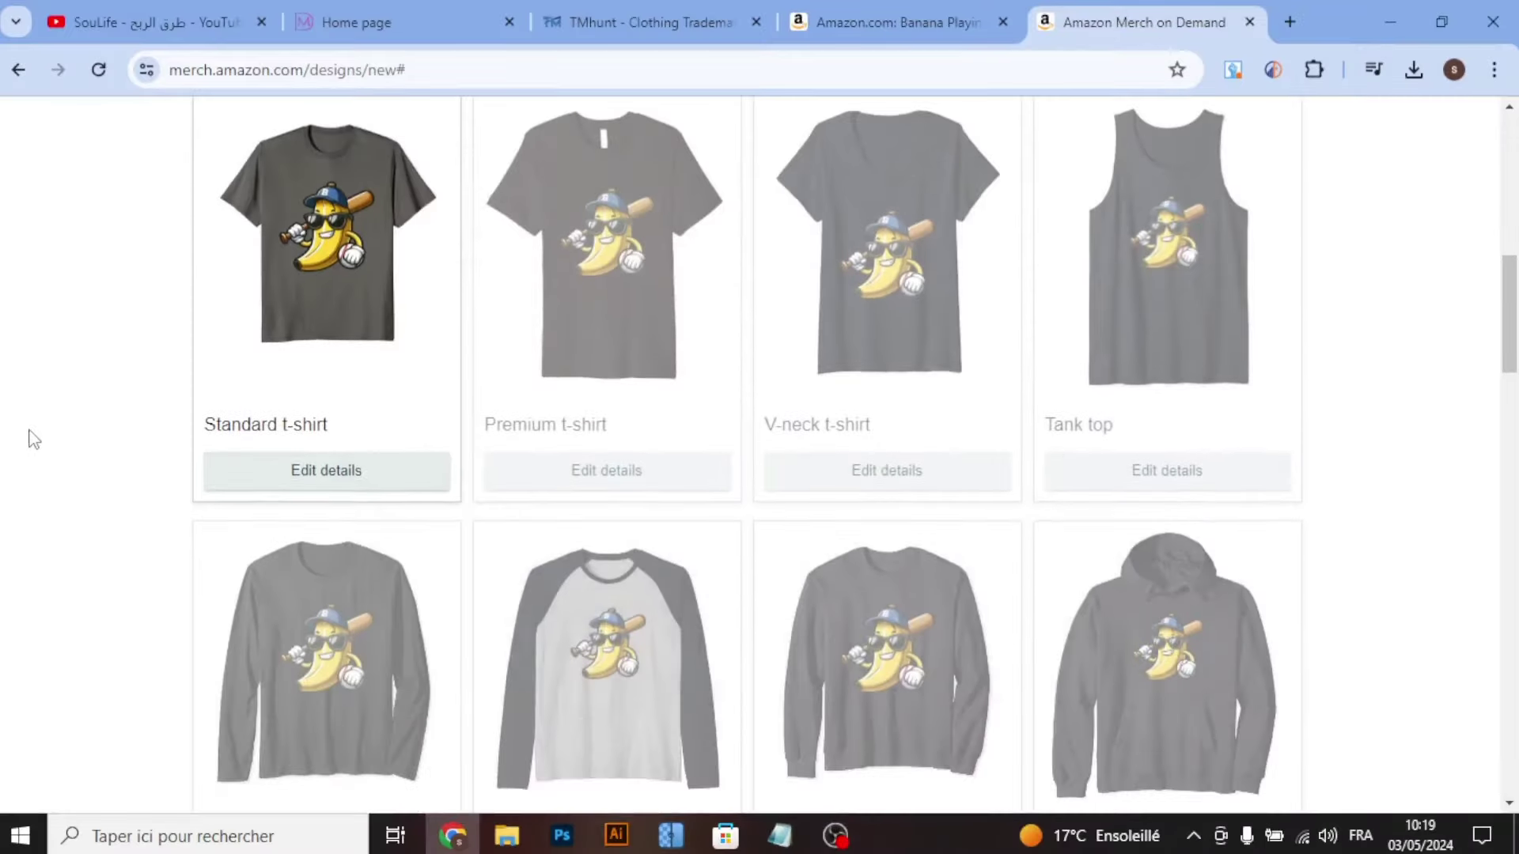
click(314, 476)
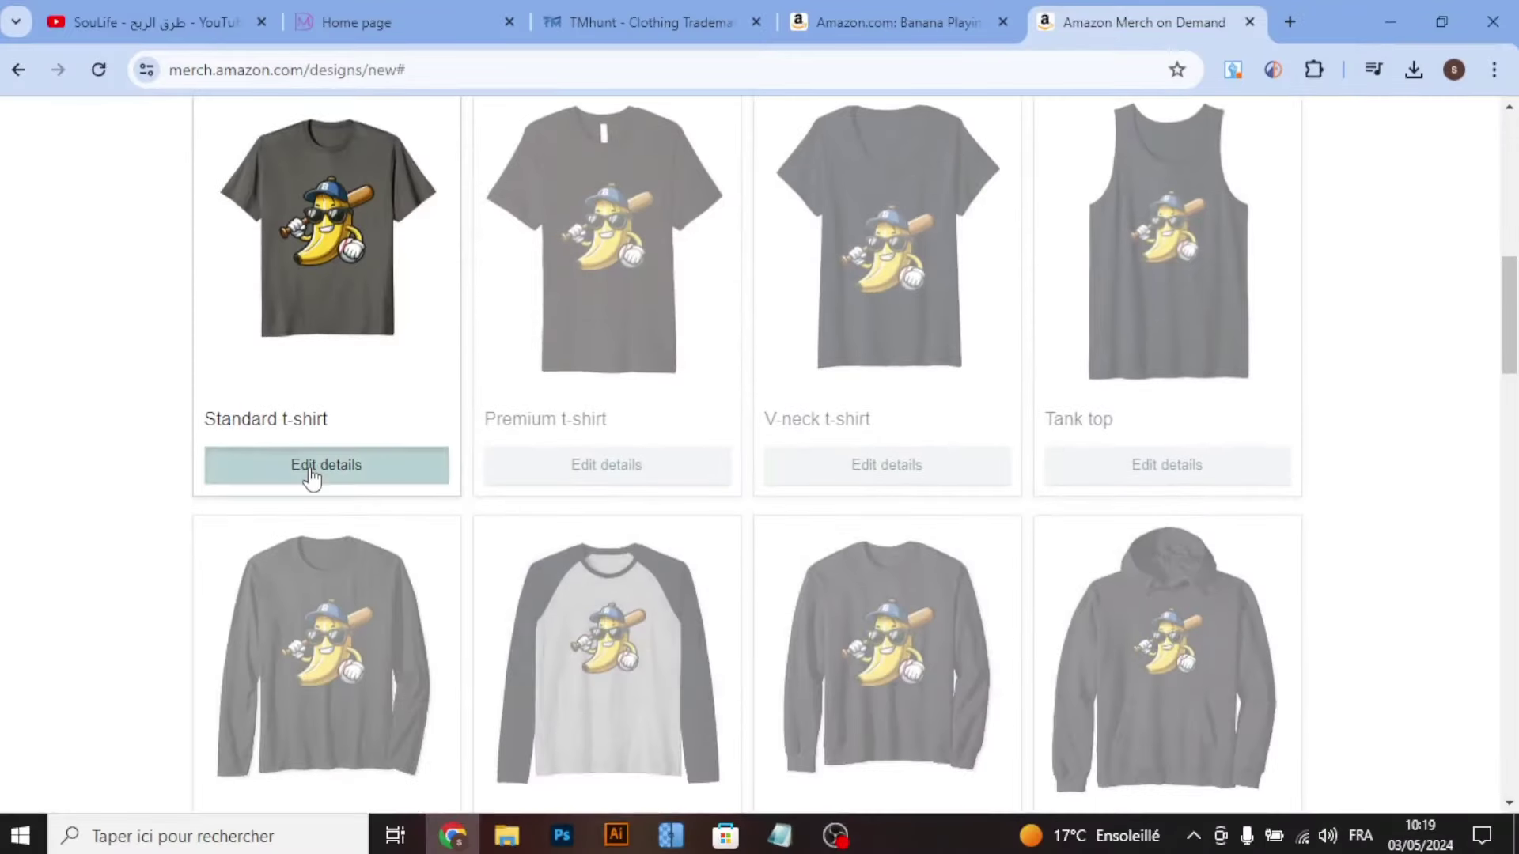
scroll(107, 441, down, 3)
scroll(135, 443, down, 2)
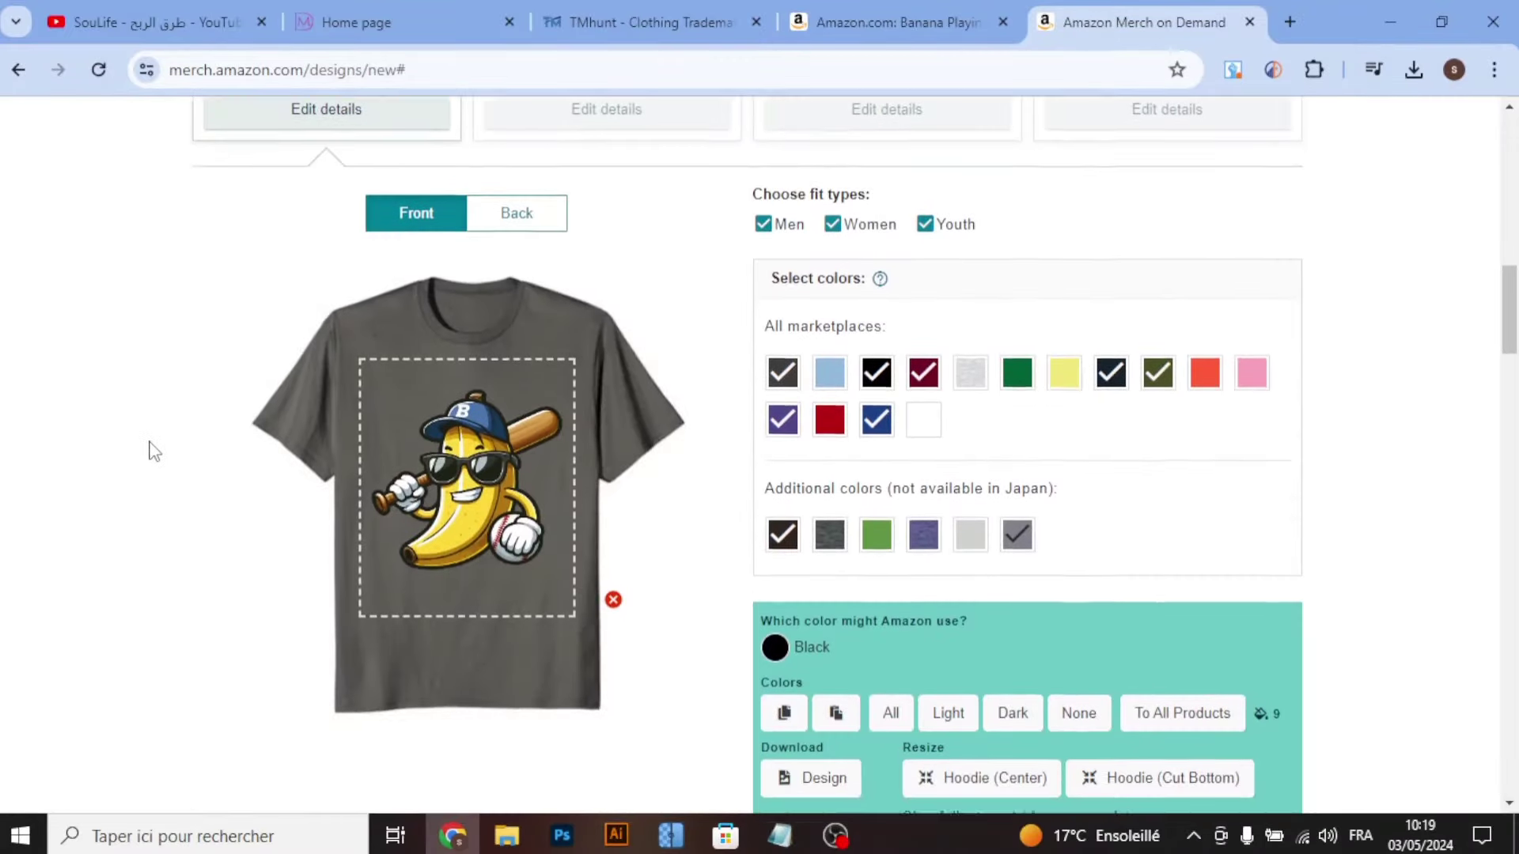
Step: Review the $14.99 draft price, then view the competing $15.99 Banana Playing Baseball shirt on Amazon
drag(498, 429, 494, 416)
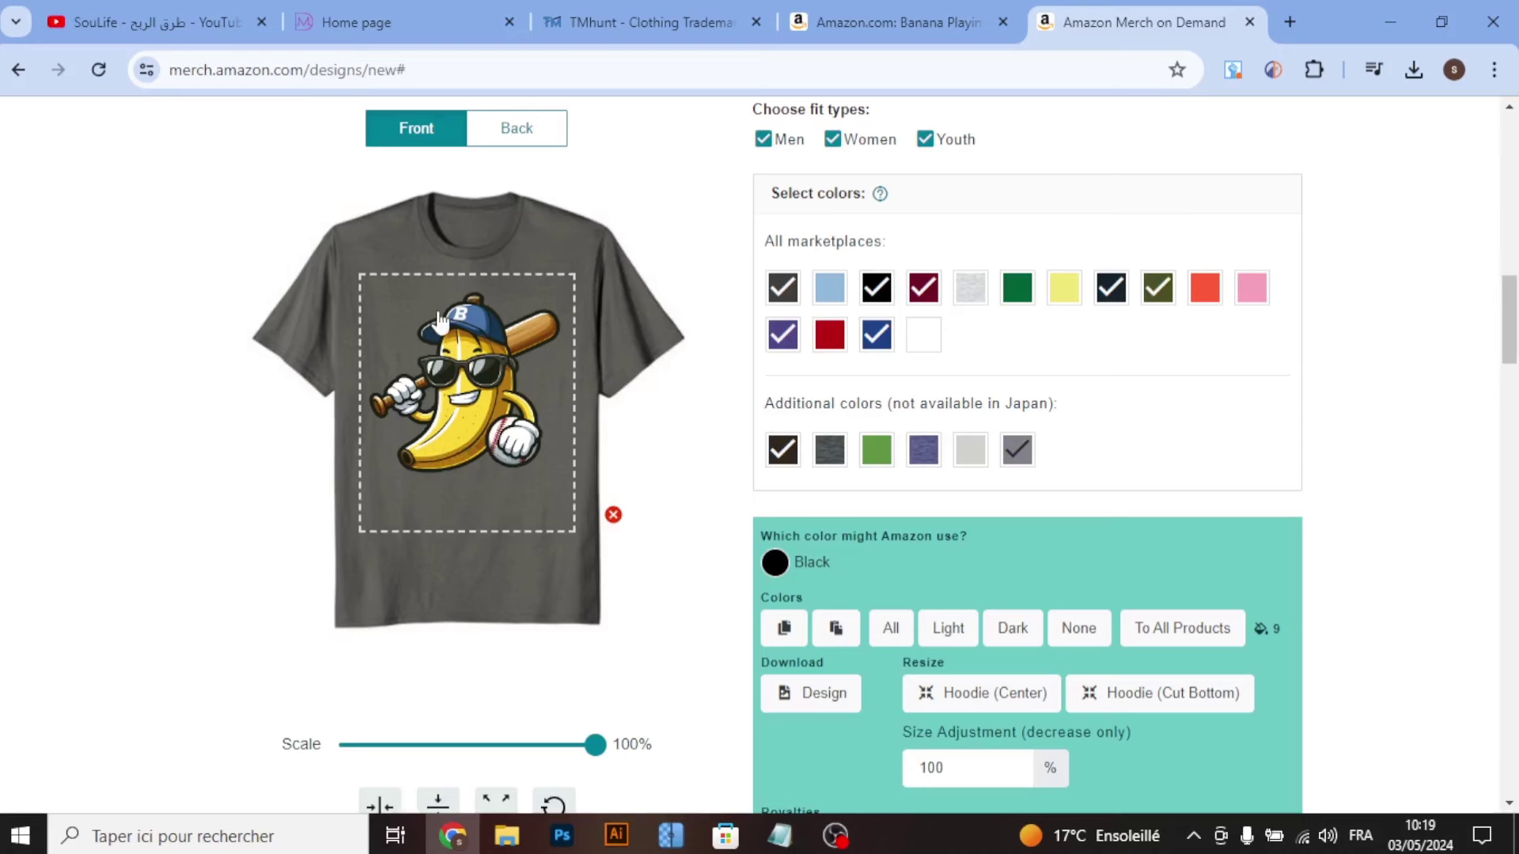
scroll(464, 334, down, 4)
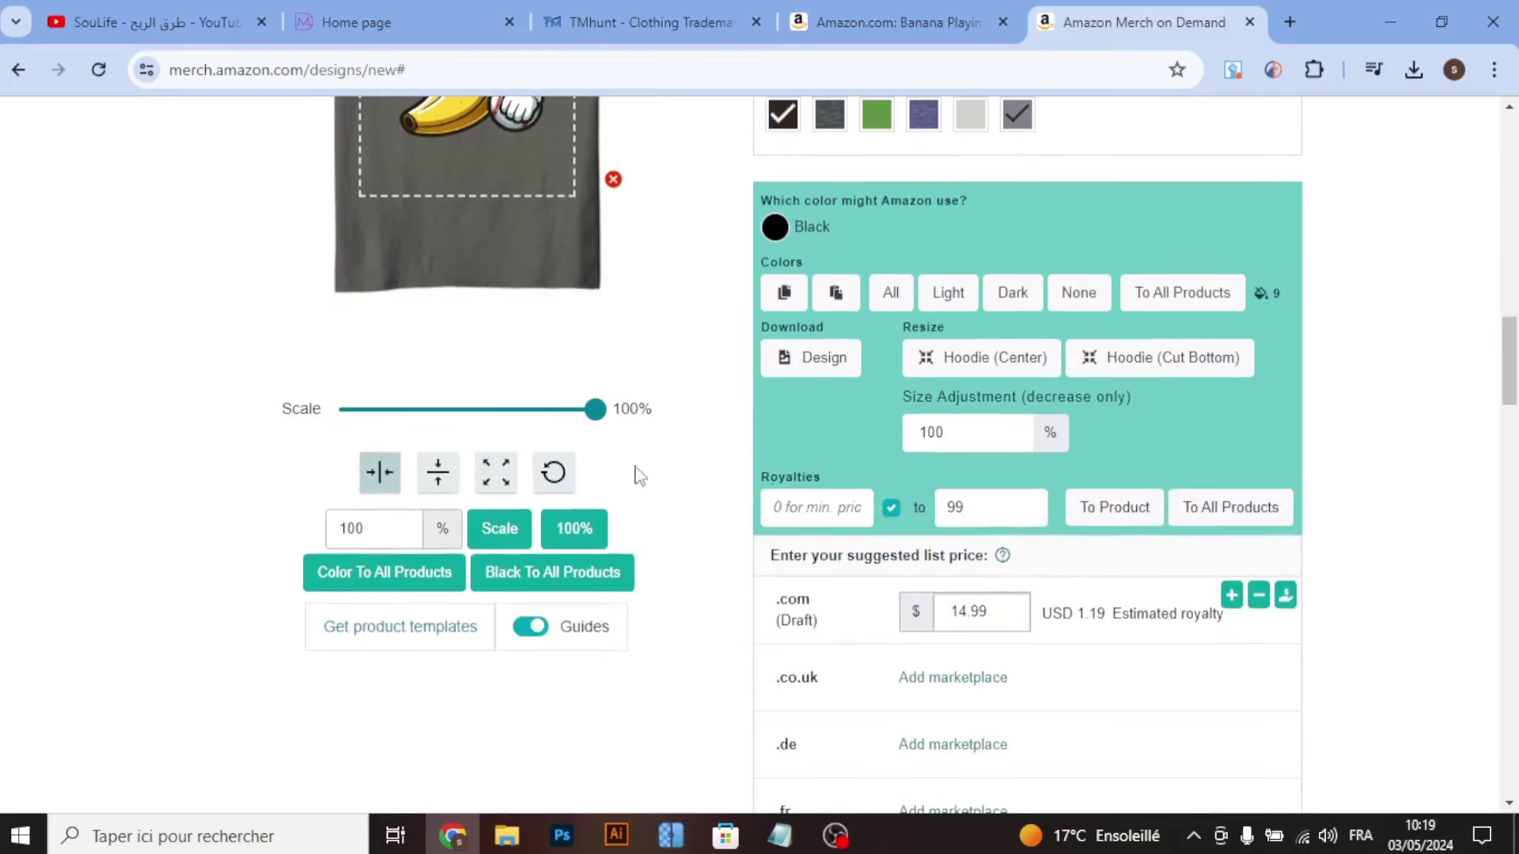
click(886, 22)
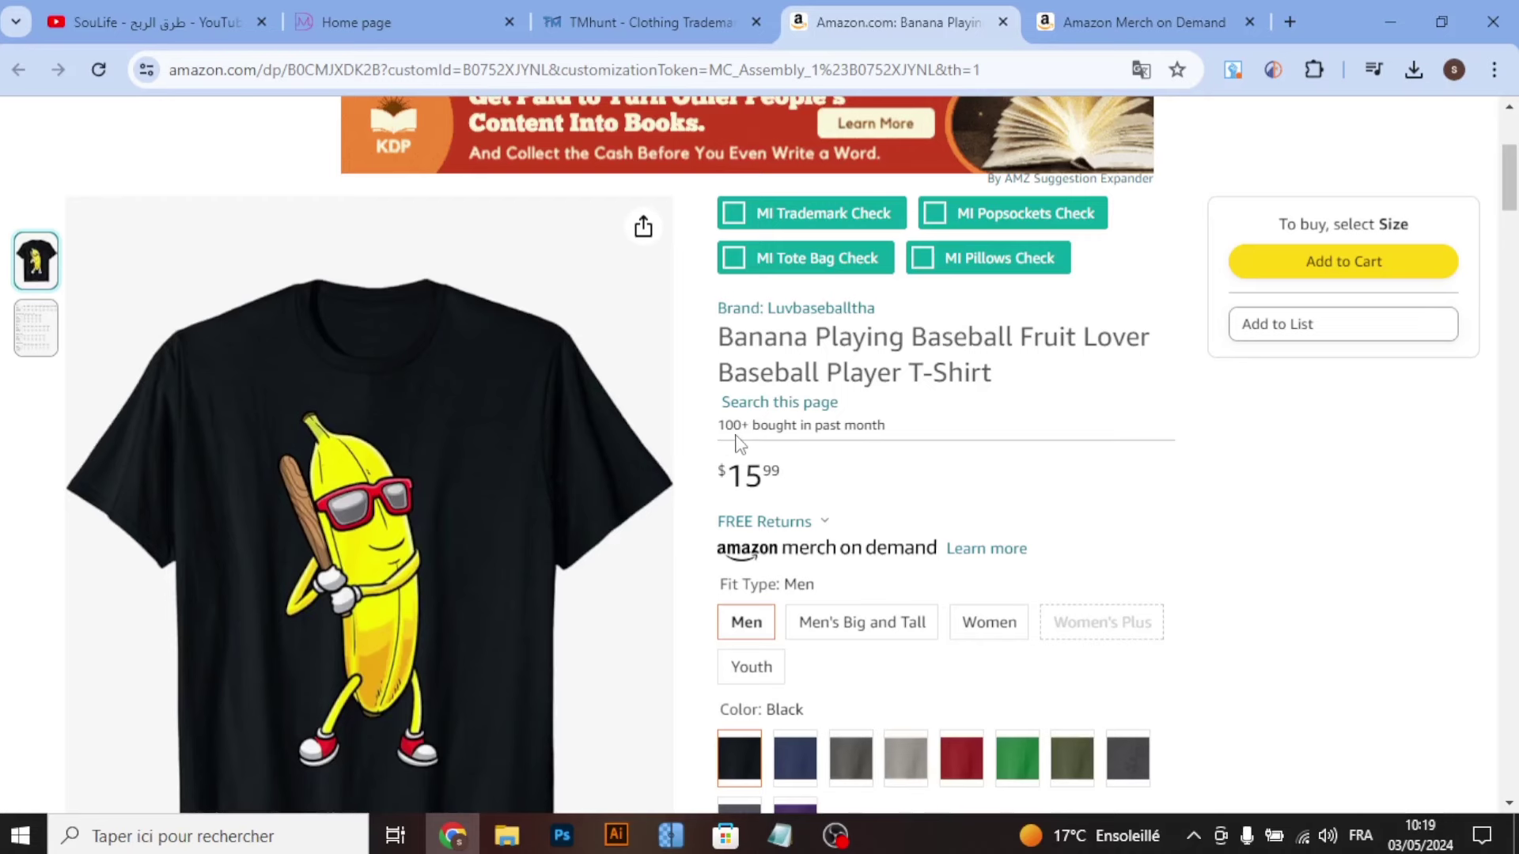
Step: Scroll the competing banana shirt's page down to its sales rank and keyword panel
drag(720, 431, 909, 434)
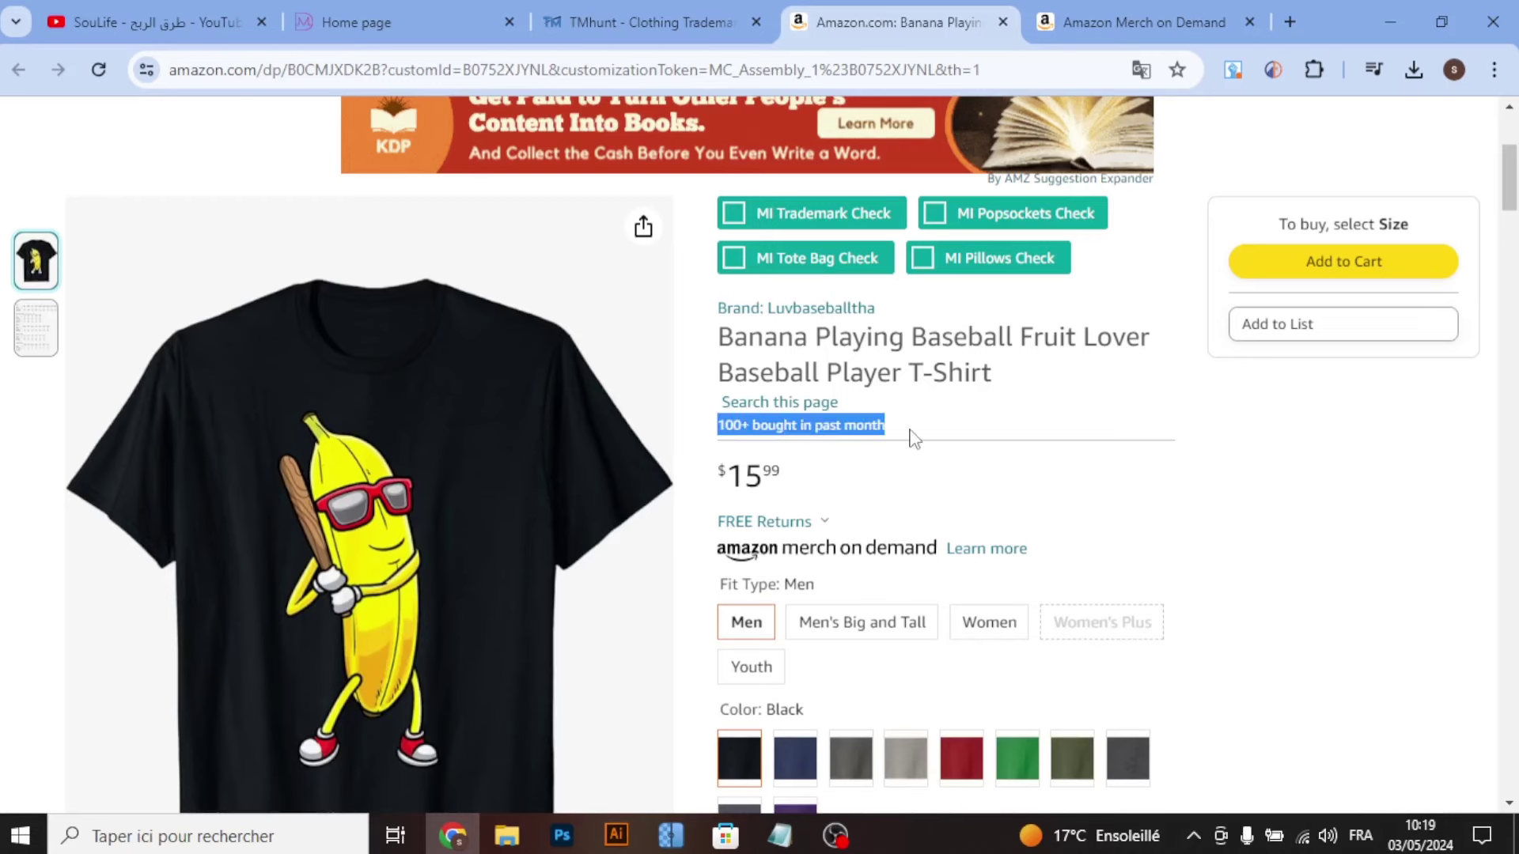
click(1016, 474)
scroll(794, 488, down, 8)
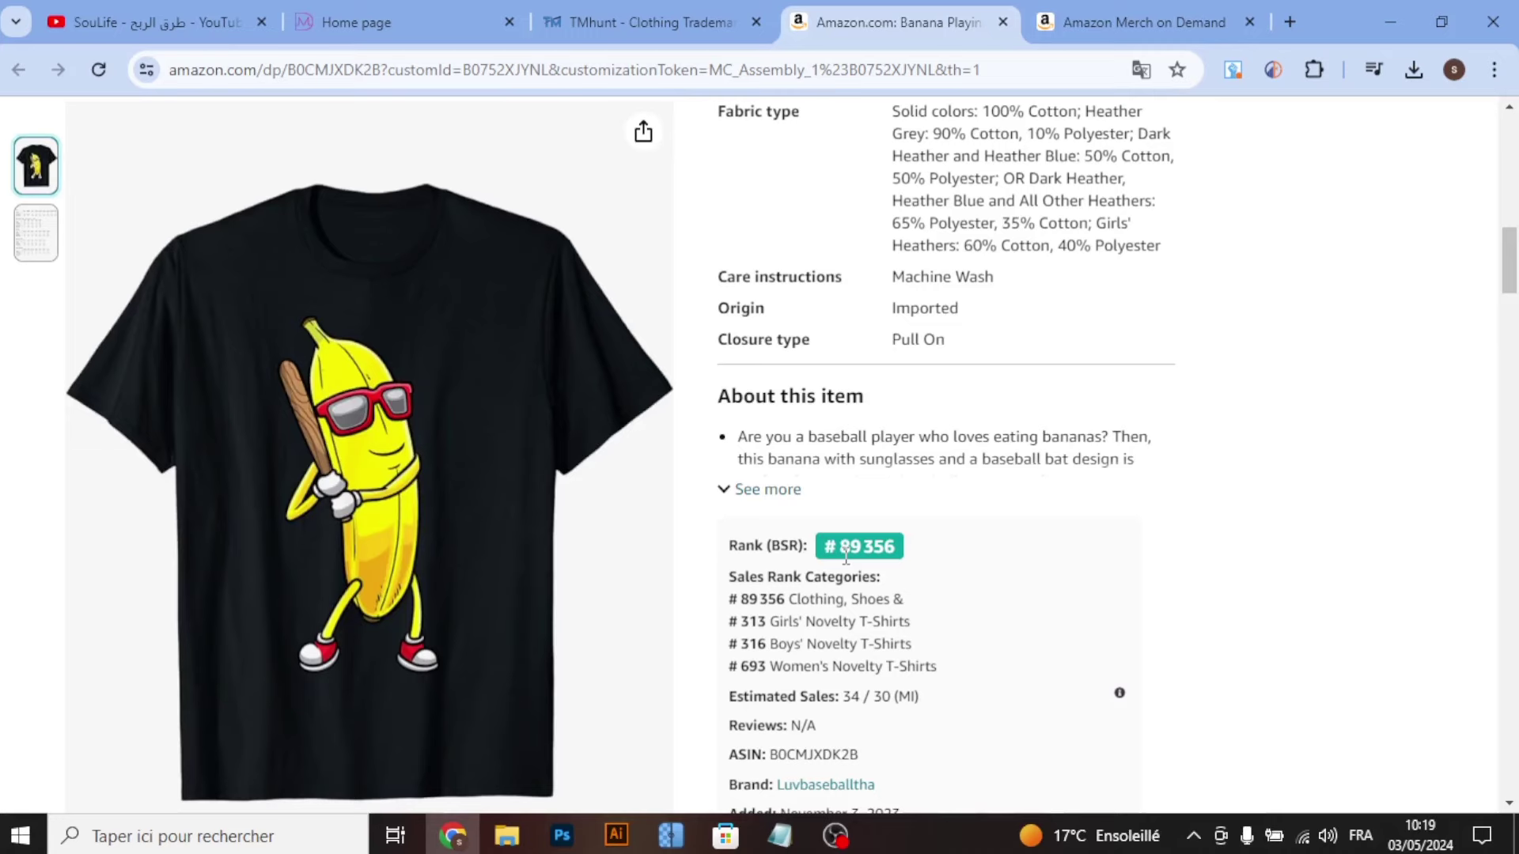
scroll(846, 556, down, 3)
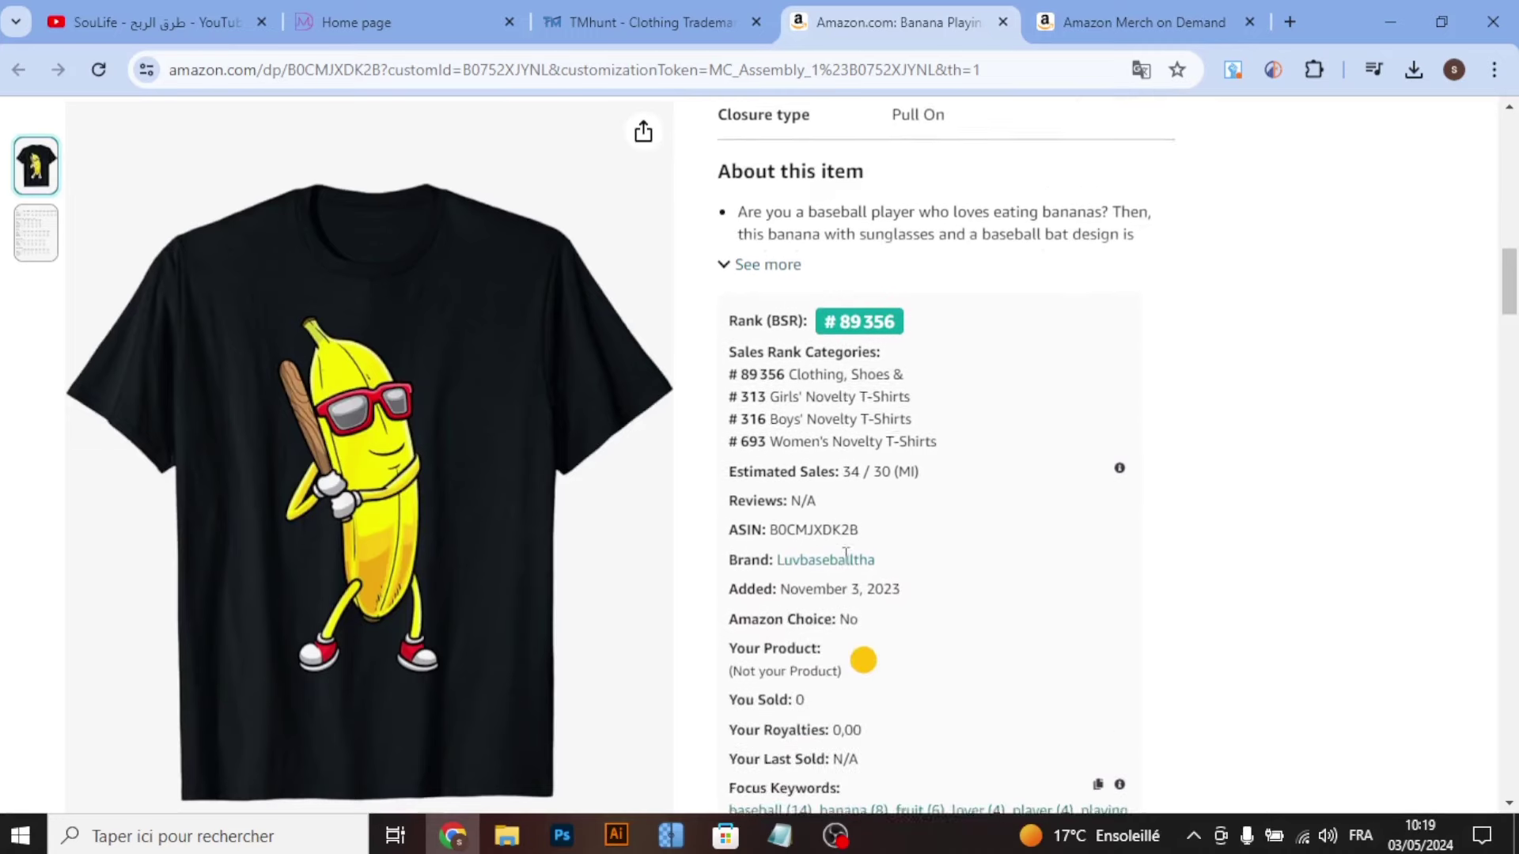
scroll(845, 556, down, 6)
scroll(846, 556, down, 5)
scroll(845, 556, up, 4)
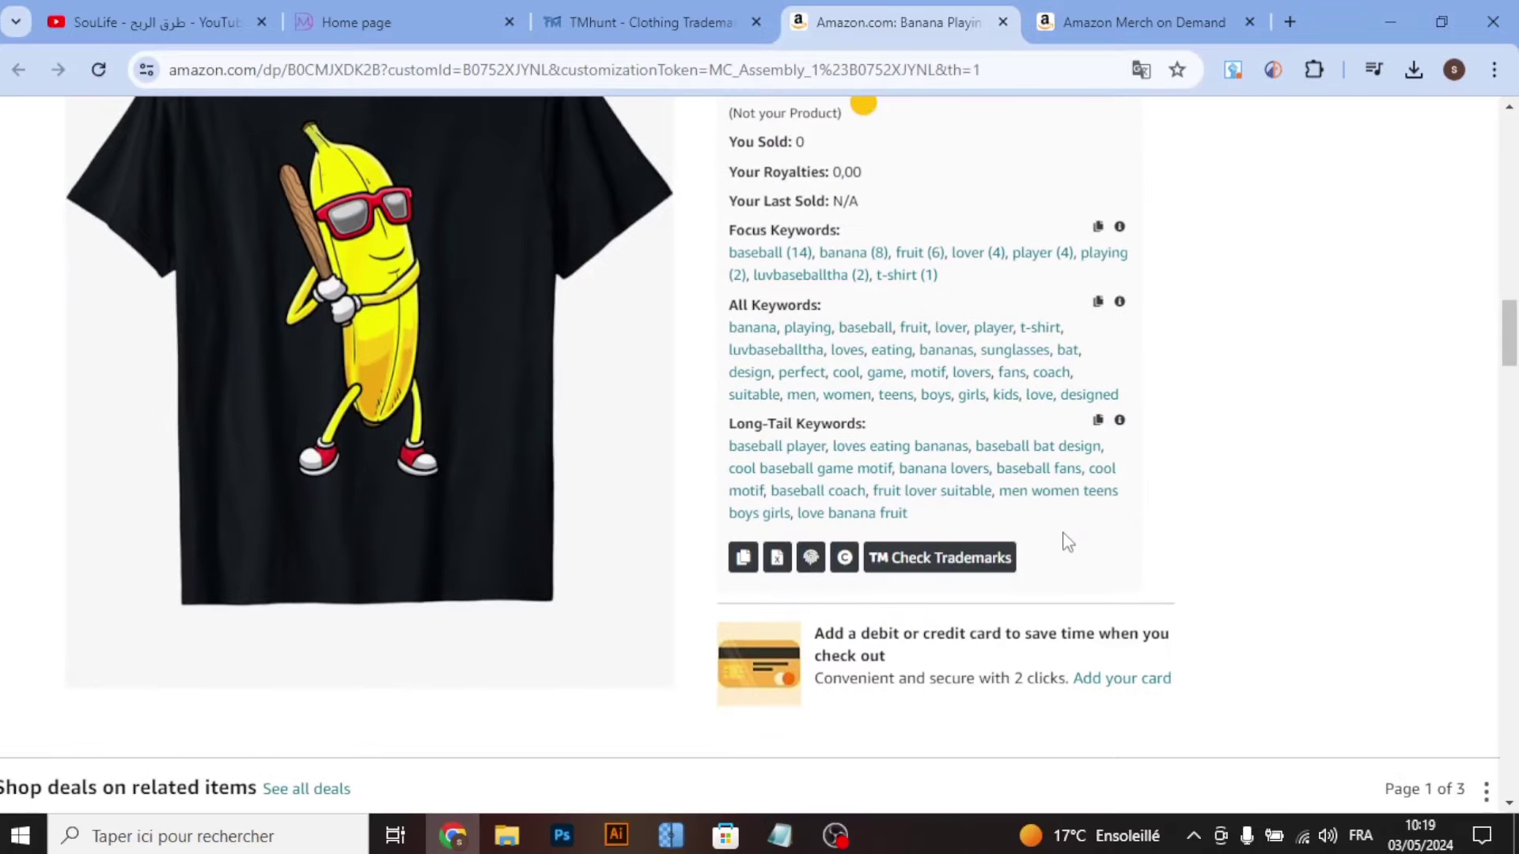
Step: Briefly bring up the Notepad notes window, then hide it again
click(780, 835)
click(912, 383)
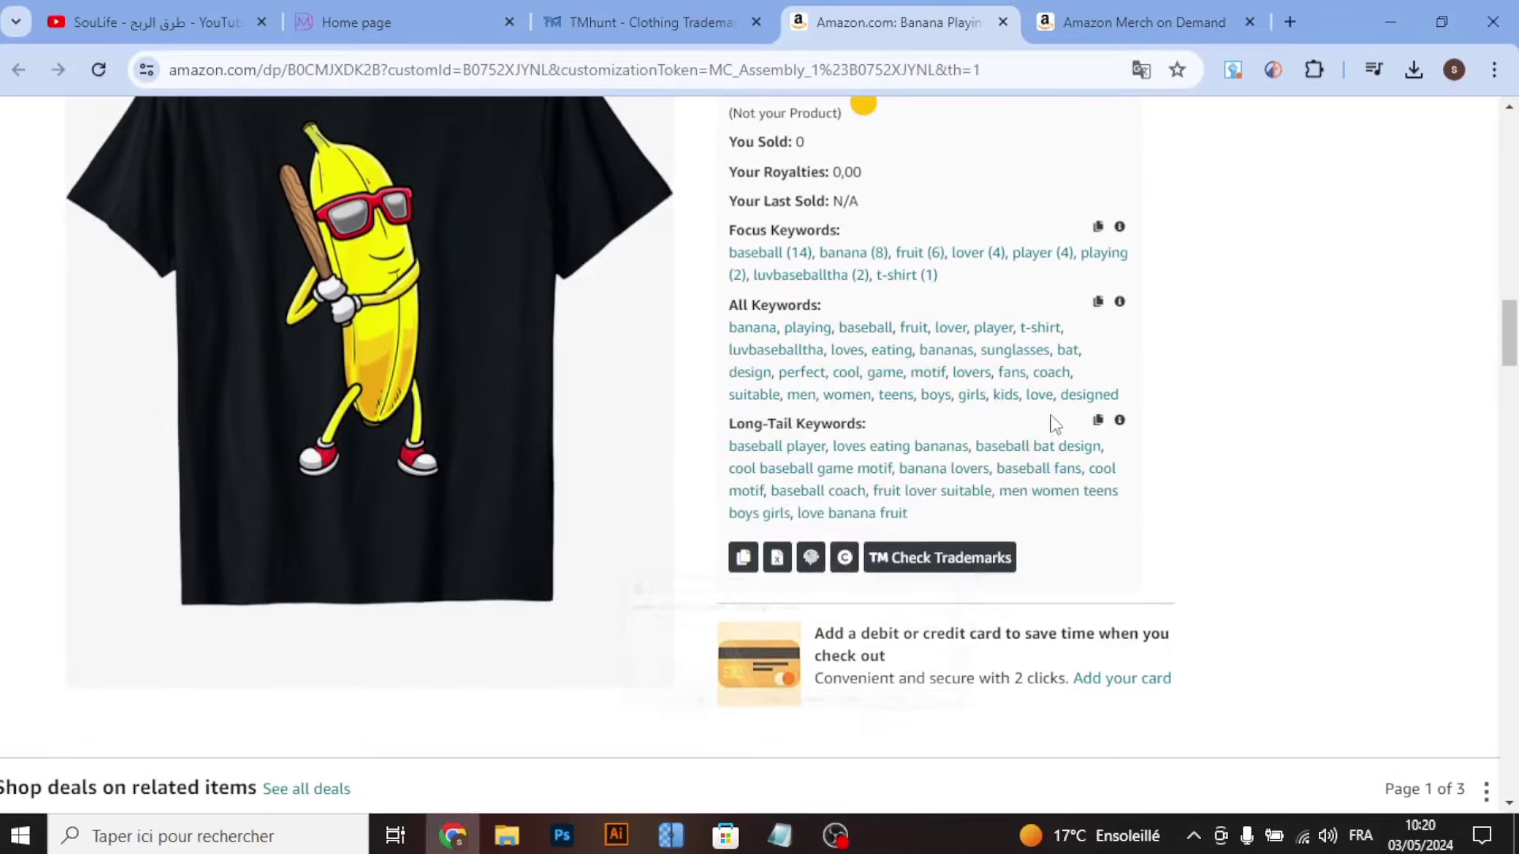
scroll(1064, 419, up, 1)
scroll(1064, 419, up, 3)
Step: Raise the Standard t-shirt's .com list price from $14.99 to $15.95
click(1120, 24)
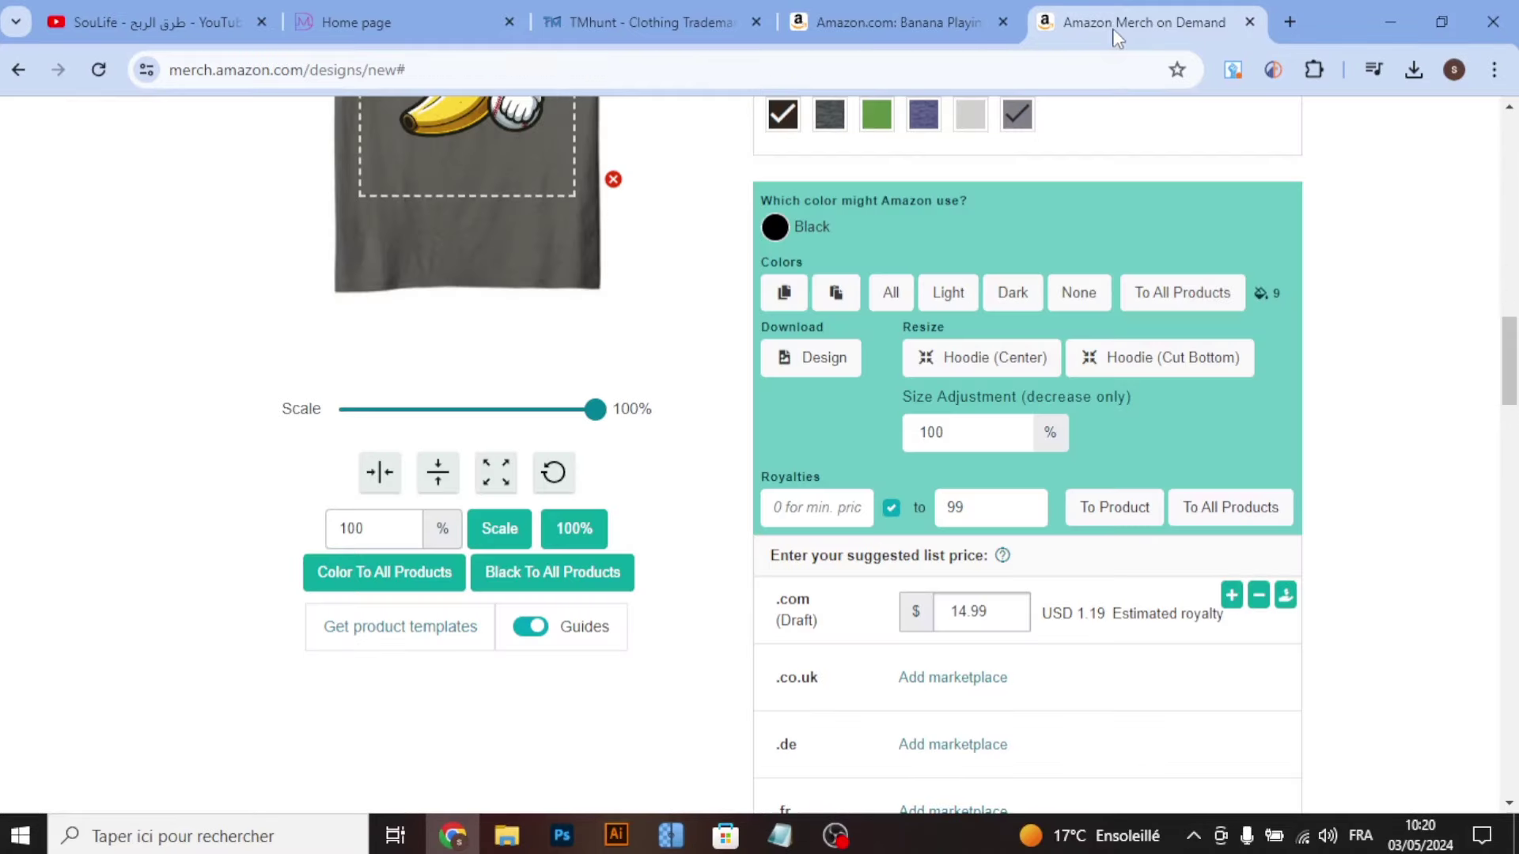
scroll(587, 554, up, 2)
scroll(1028, 712, down, 2)
click(1231, 595)
drag(1025, 611, 975, 617)
Step: Scroll the design form to check the $15.95 price and USD 1.90 royalty
scroll(1337, 523, up, 2)
scroll(1337, 519, up, 1)
scroll(1321, 516, up, 2)
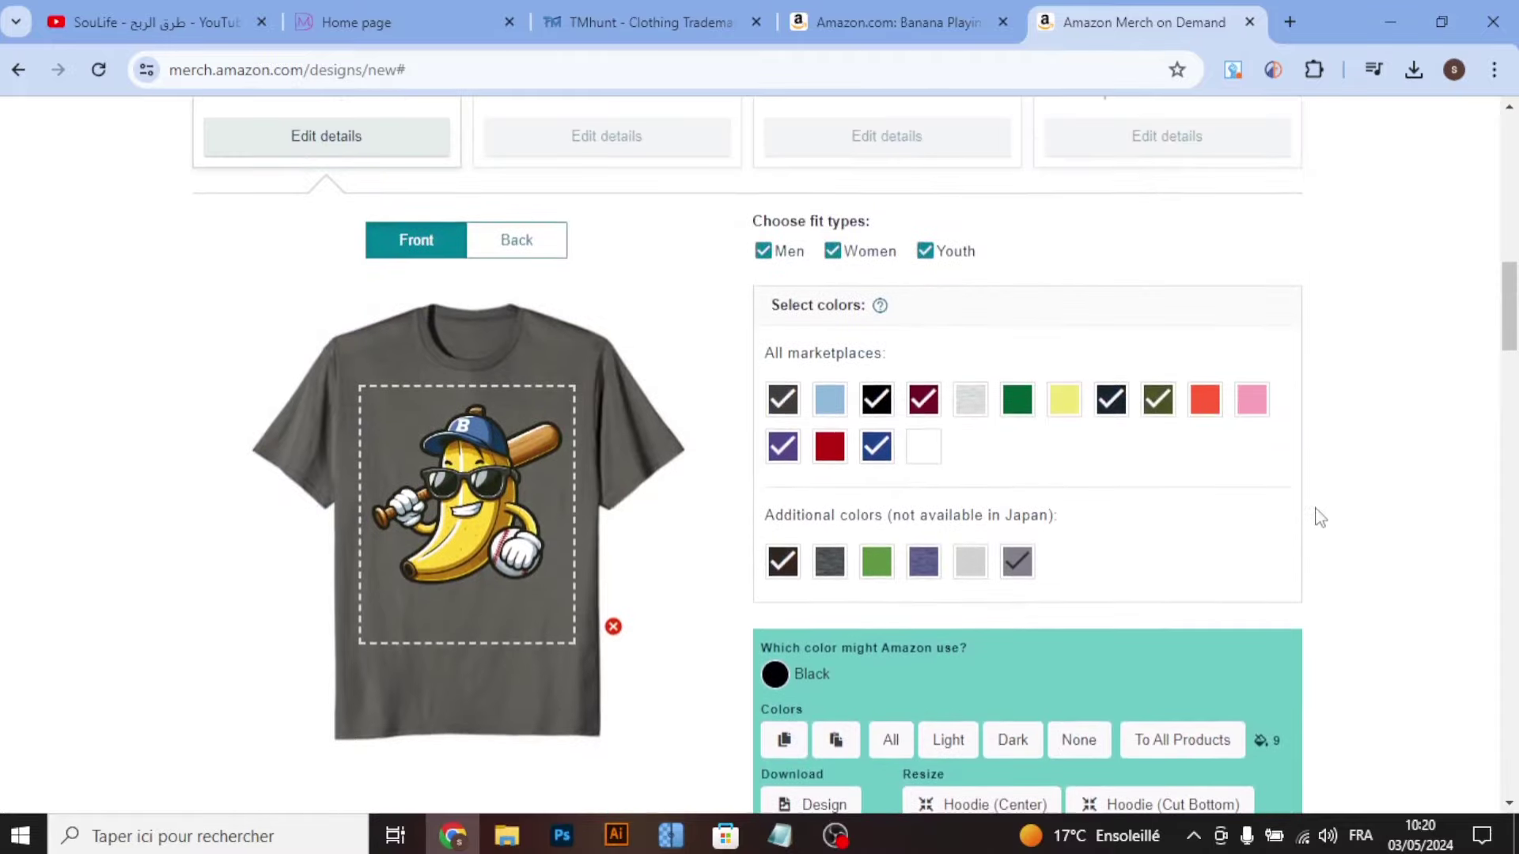
scroll(1193, 543, down, 3)
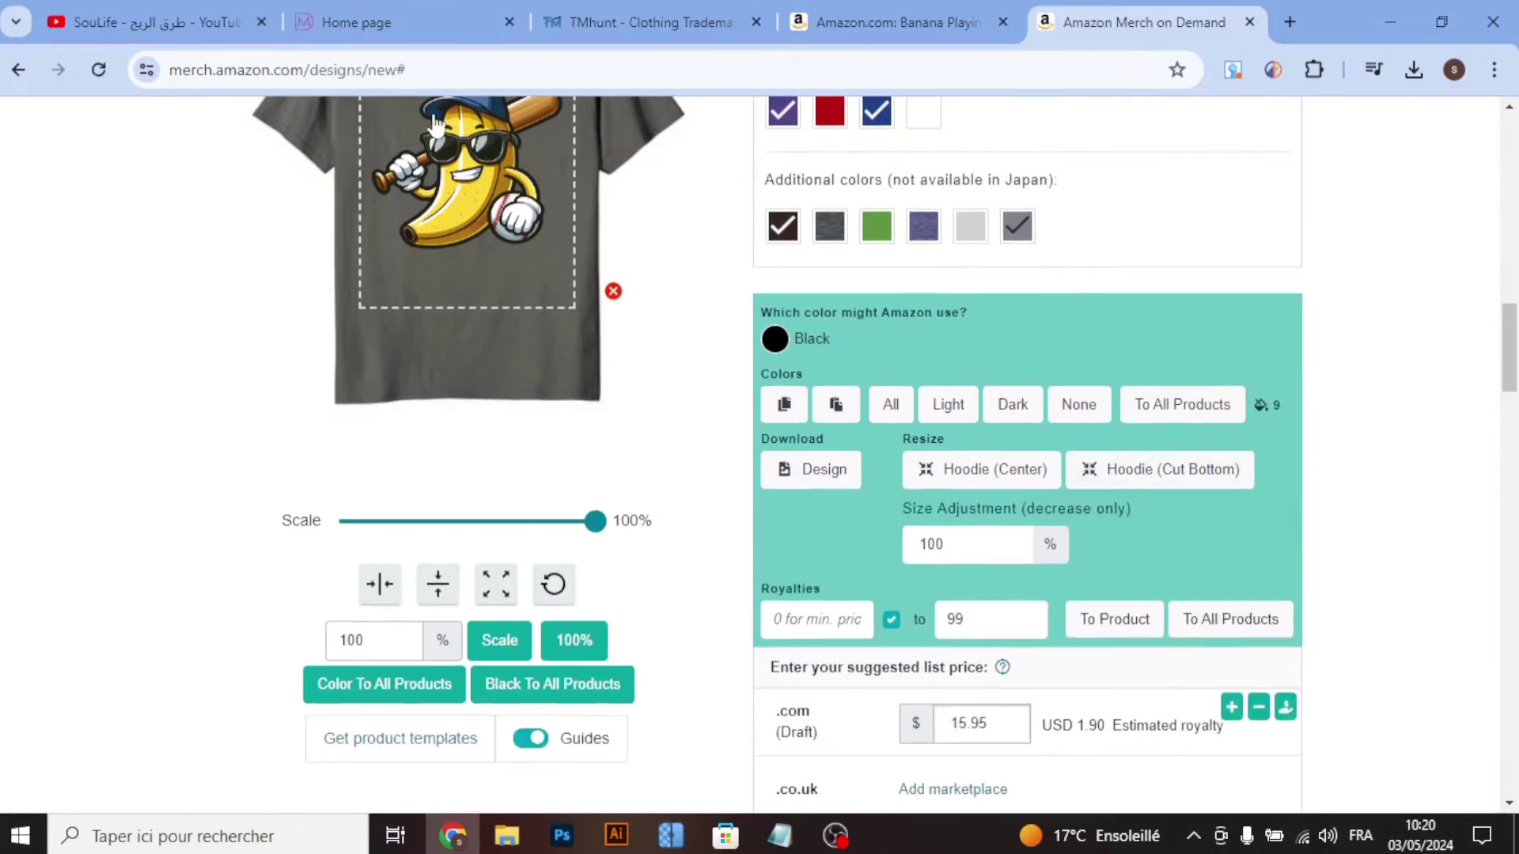
scroll(176, 444, up, 2)
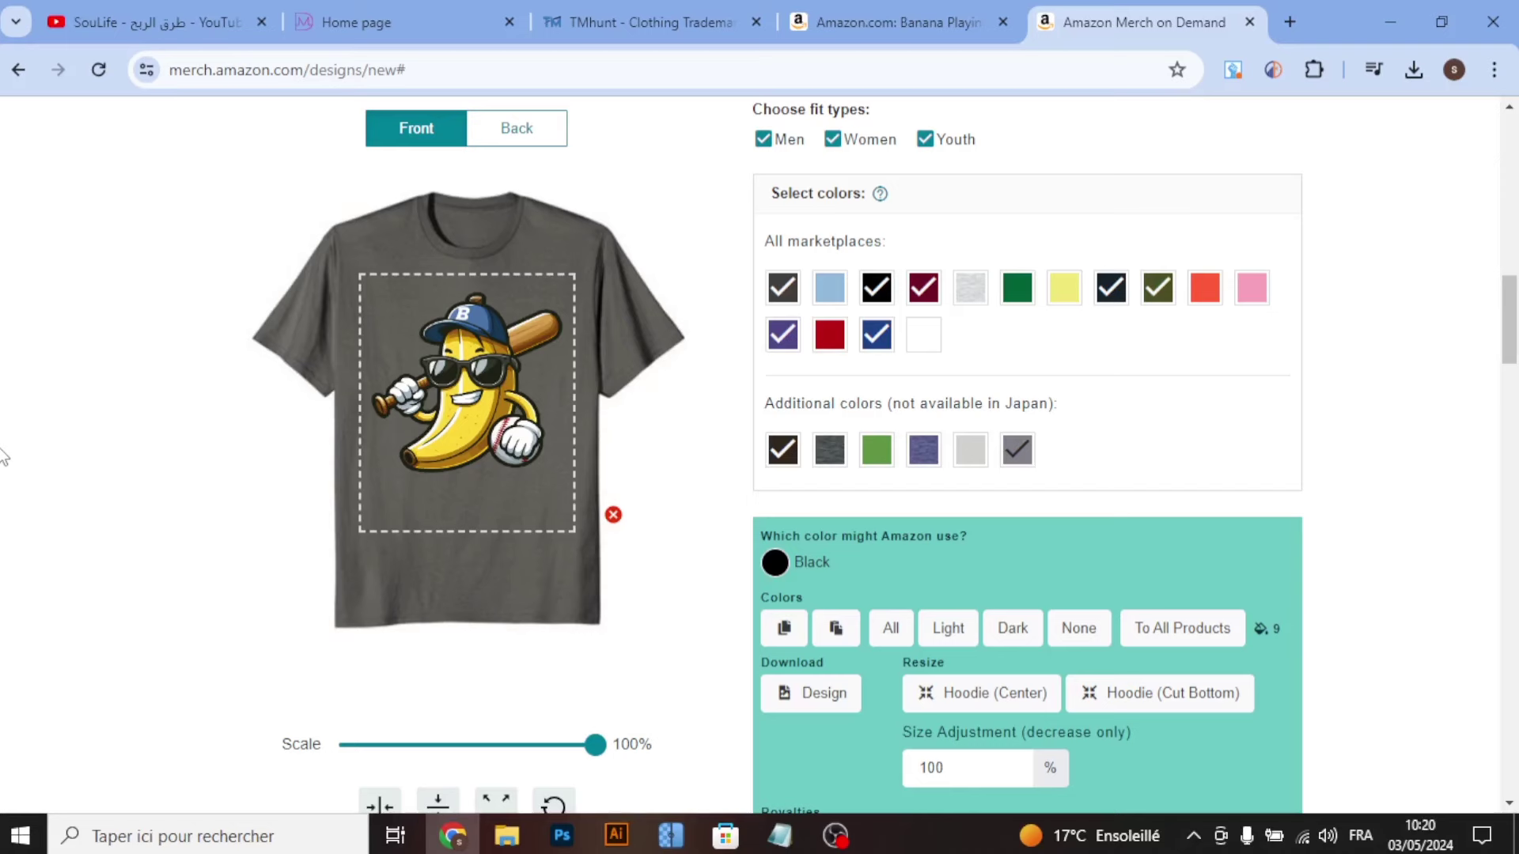
scroll(1011, 490, down, 5)
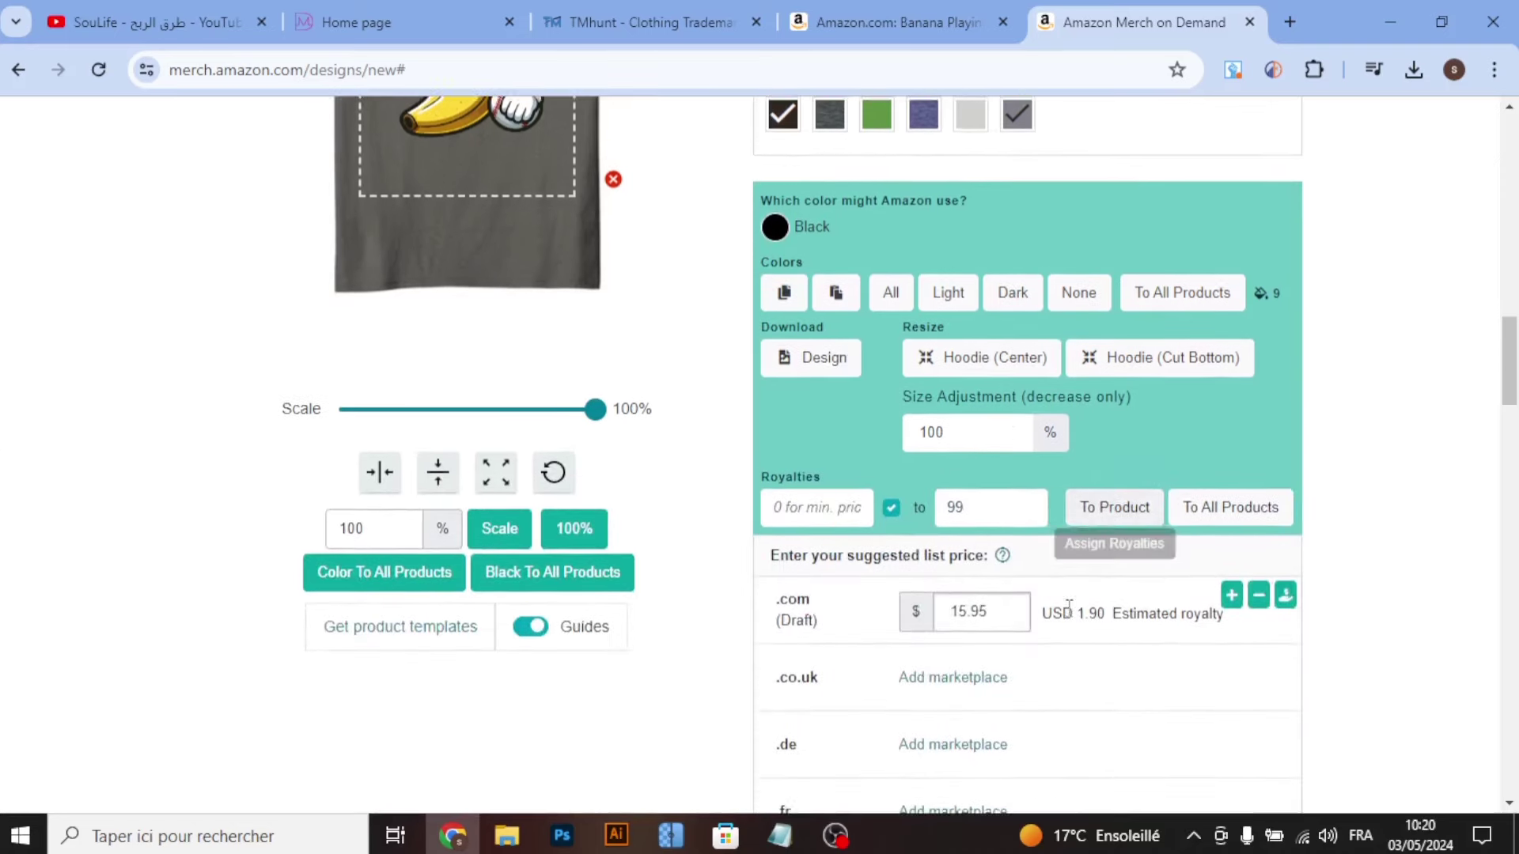
scroll(791, 475, up, 3)
scroll(625, 443, up, 2)
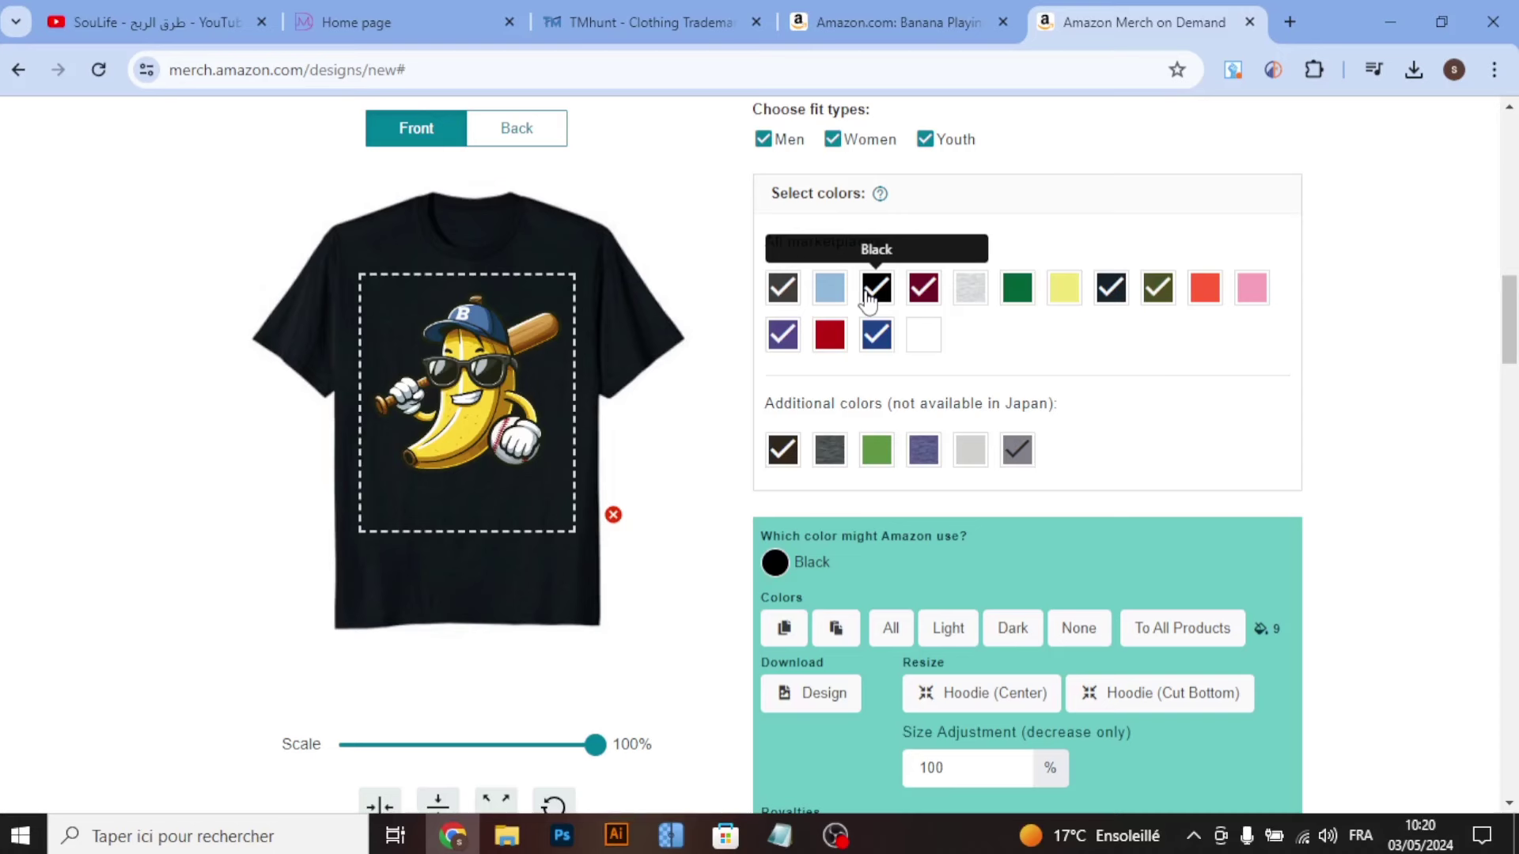
Step: Change the shirt colours: remove Black and add Red, Pink and Navy Blue
click(871, 292)
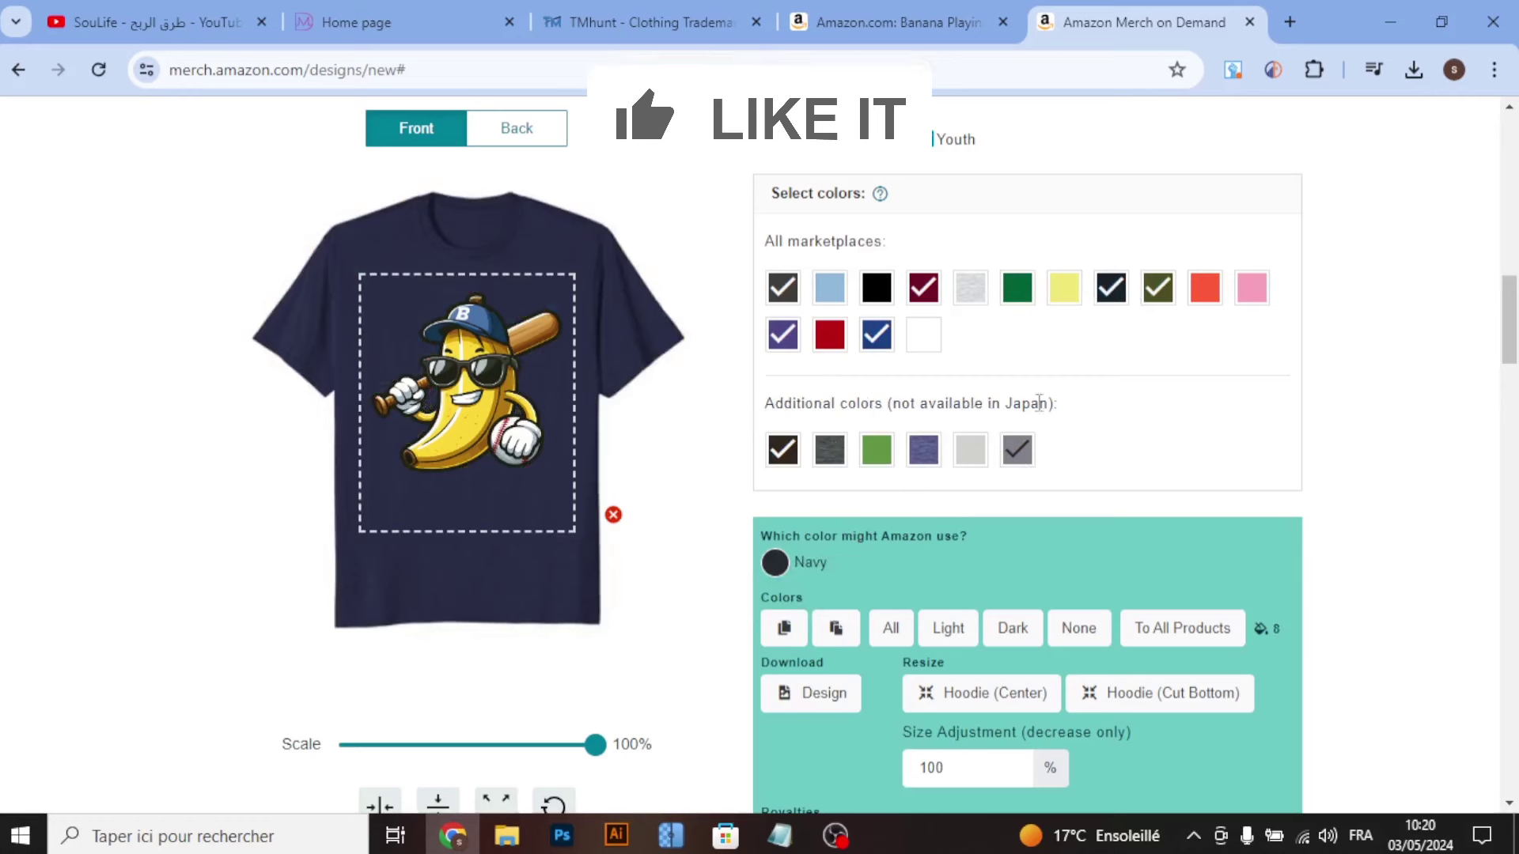
click(829, 338)
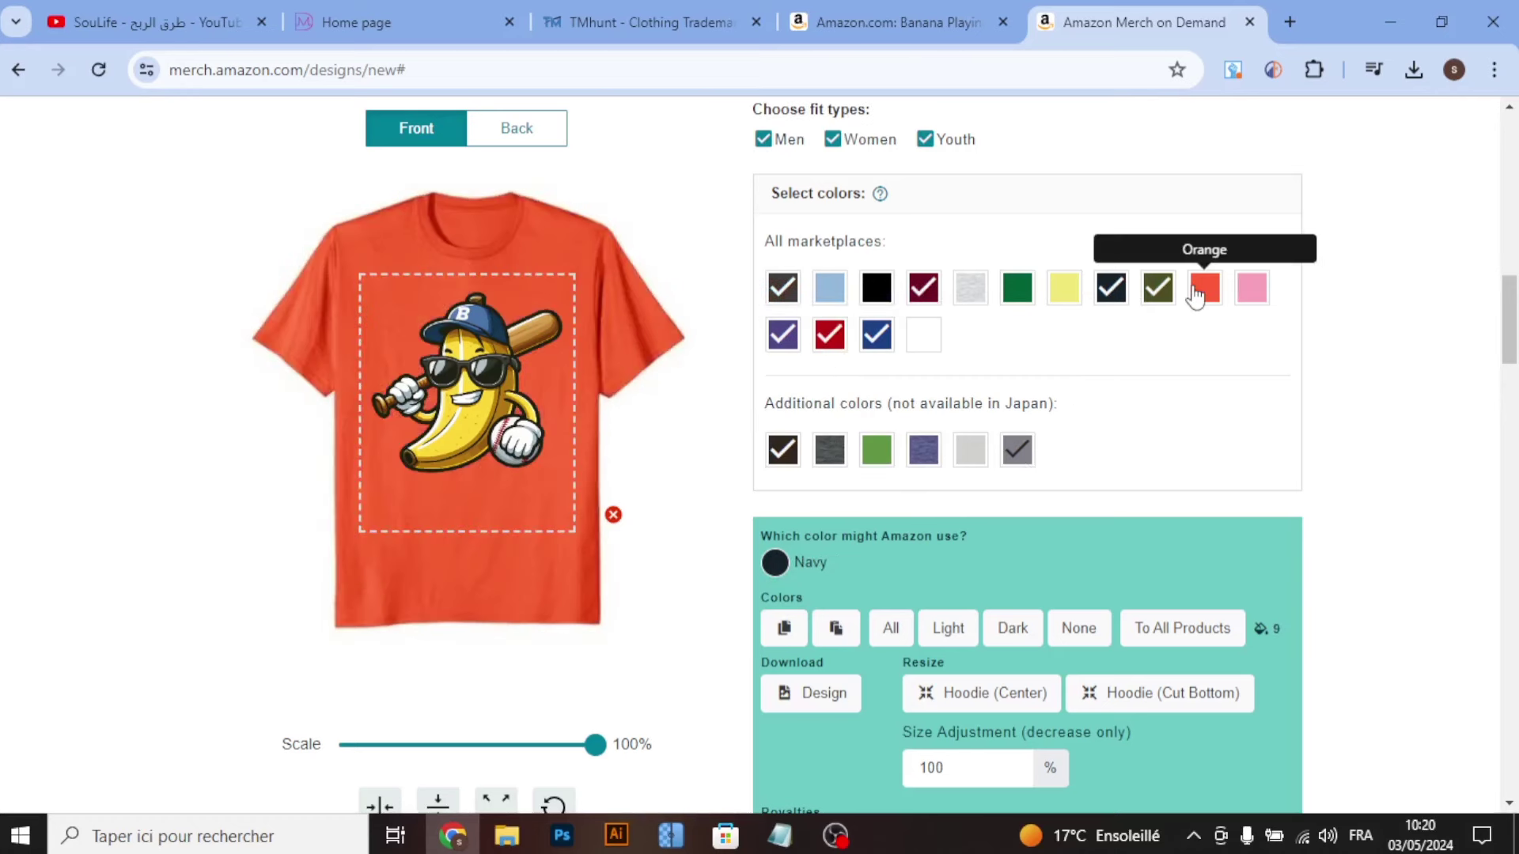
click(1256, 295)
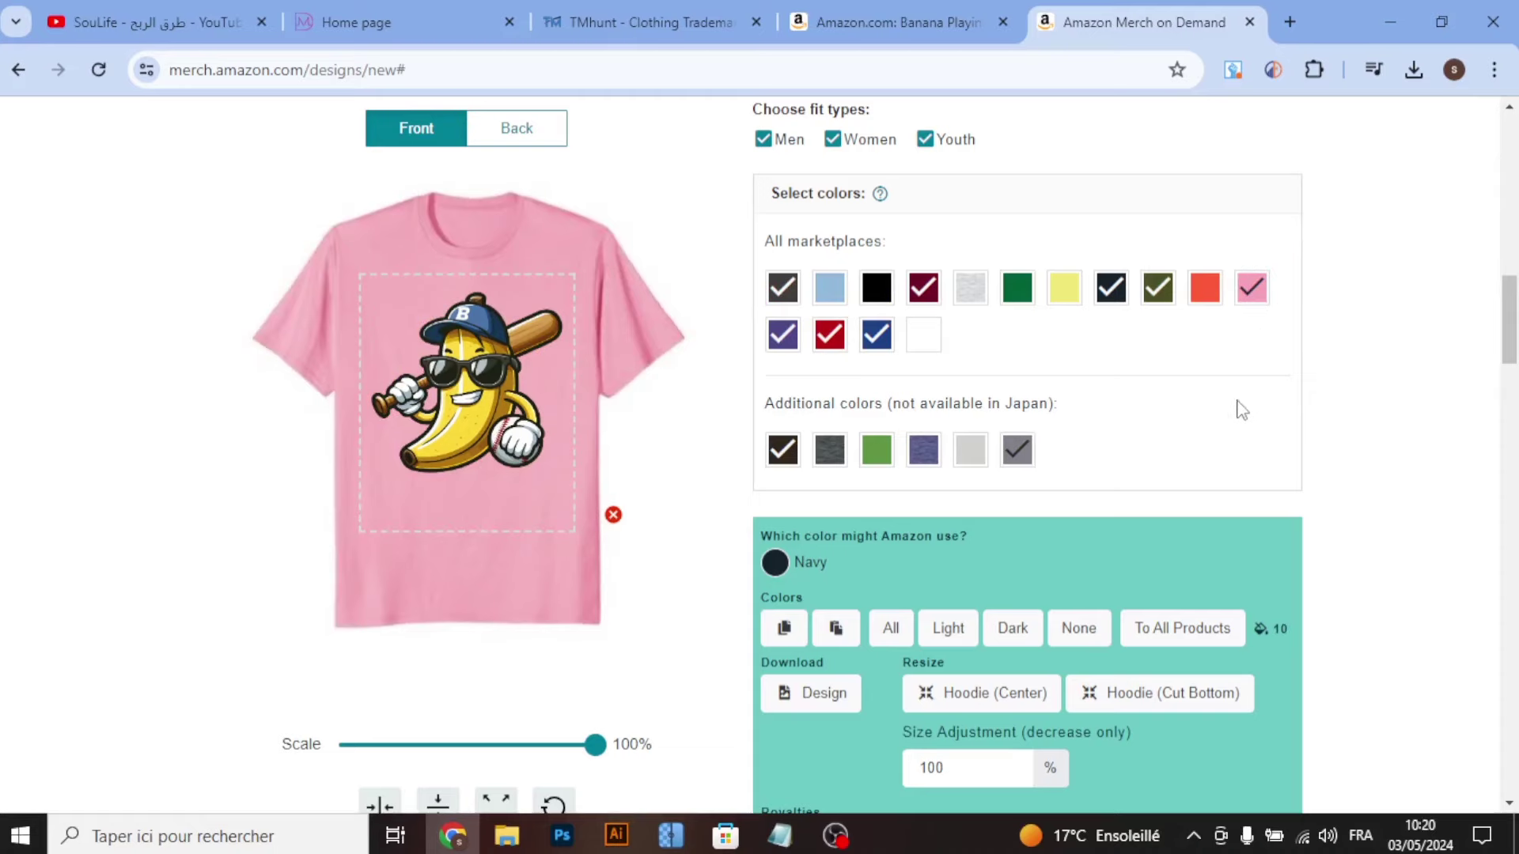
click(1112, 293)
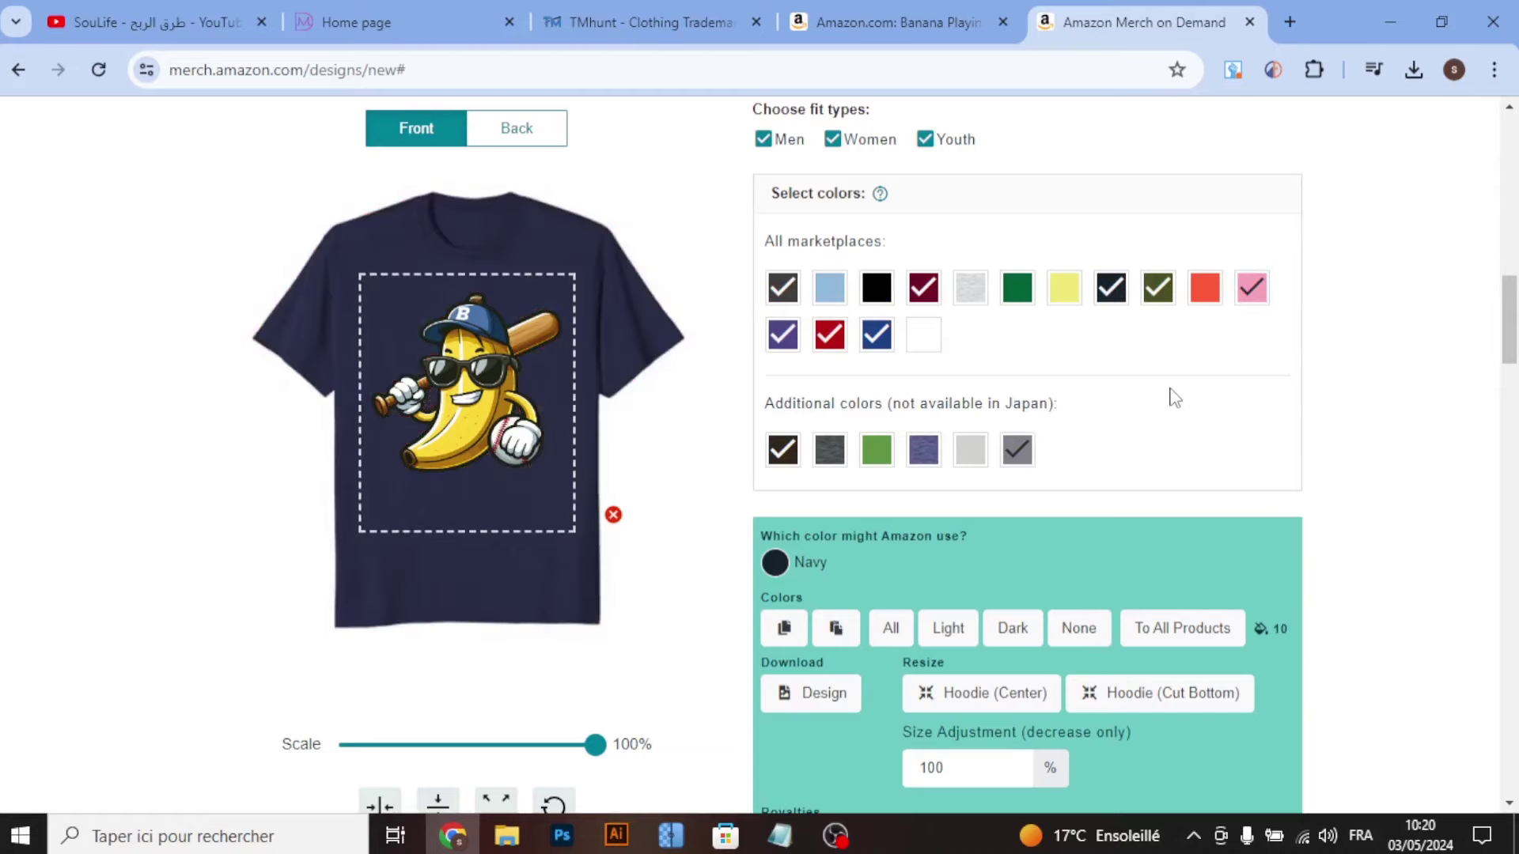
Step: Scroll down the form, then return to the competing banana shirt's page showing BSR #89,356
scroll(918, 597, down, 5)
scroll(902, 559, down, 1)
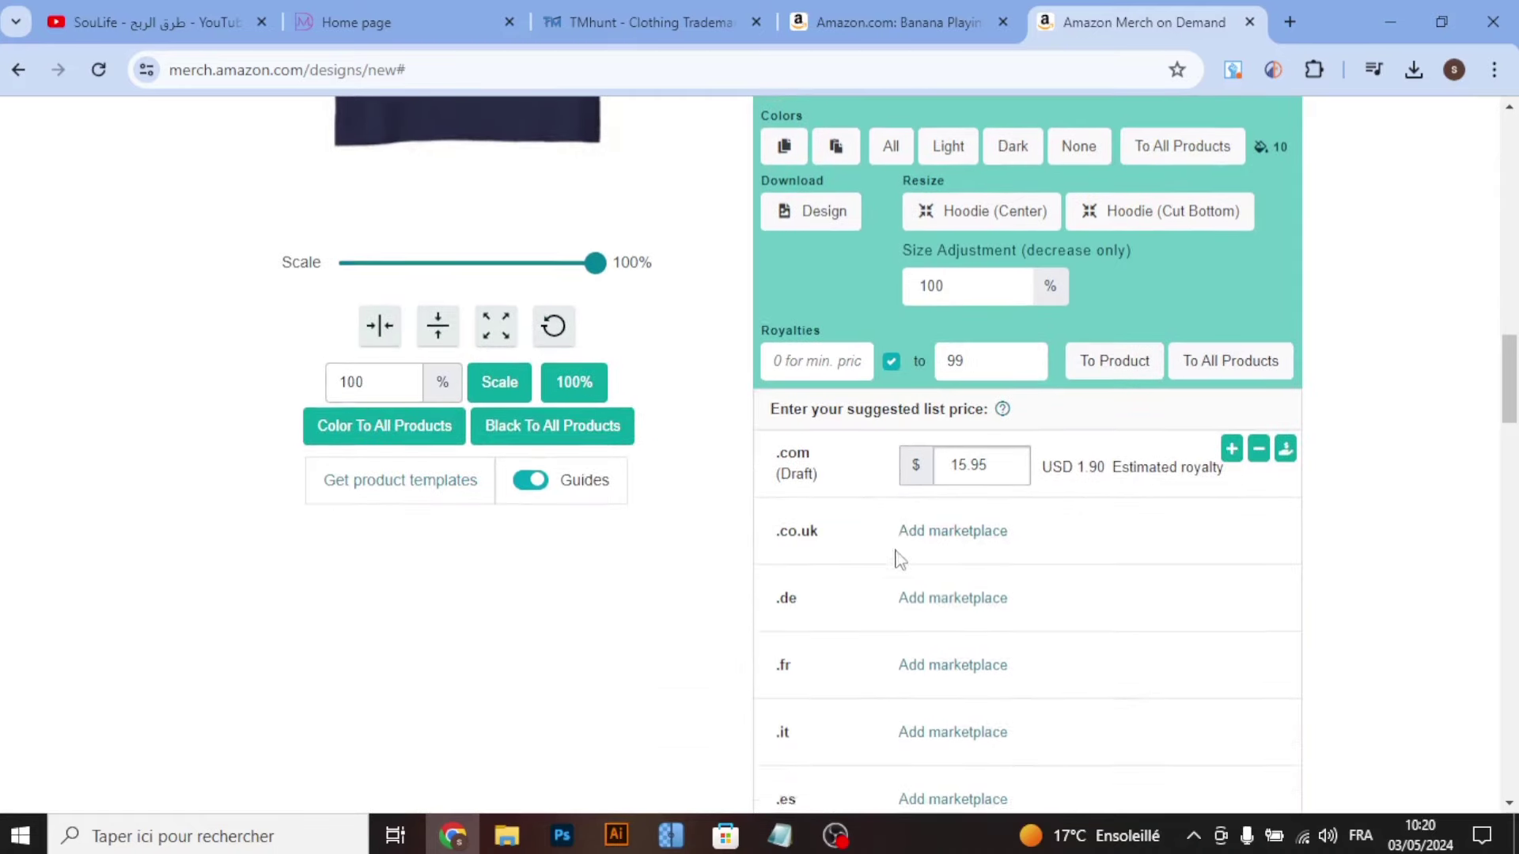
scroll(841, 516, down, 10)
scroll(841, 516, down, 8)
scroll(696, 509, down, 7)
scroll(634, 485, down, 4)
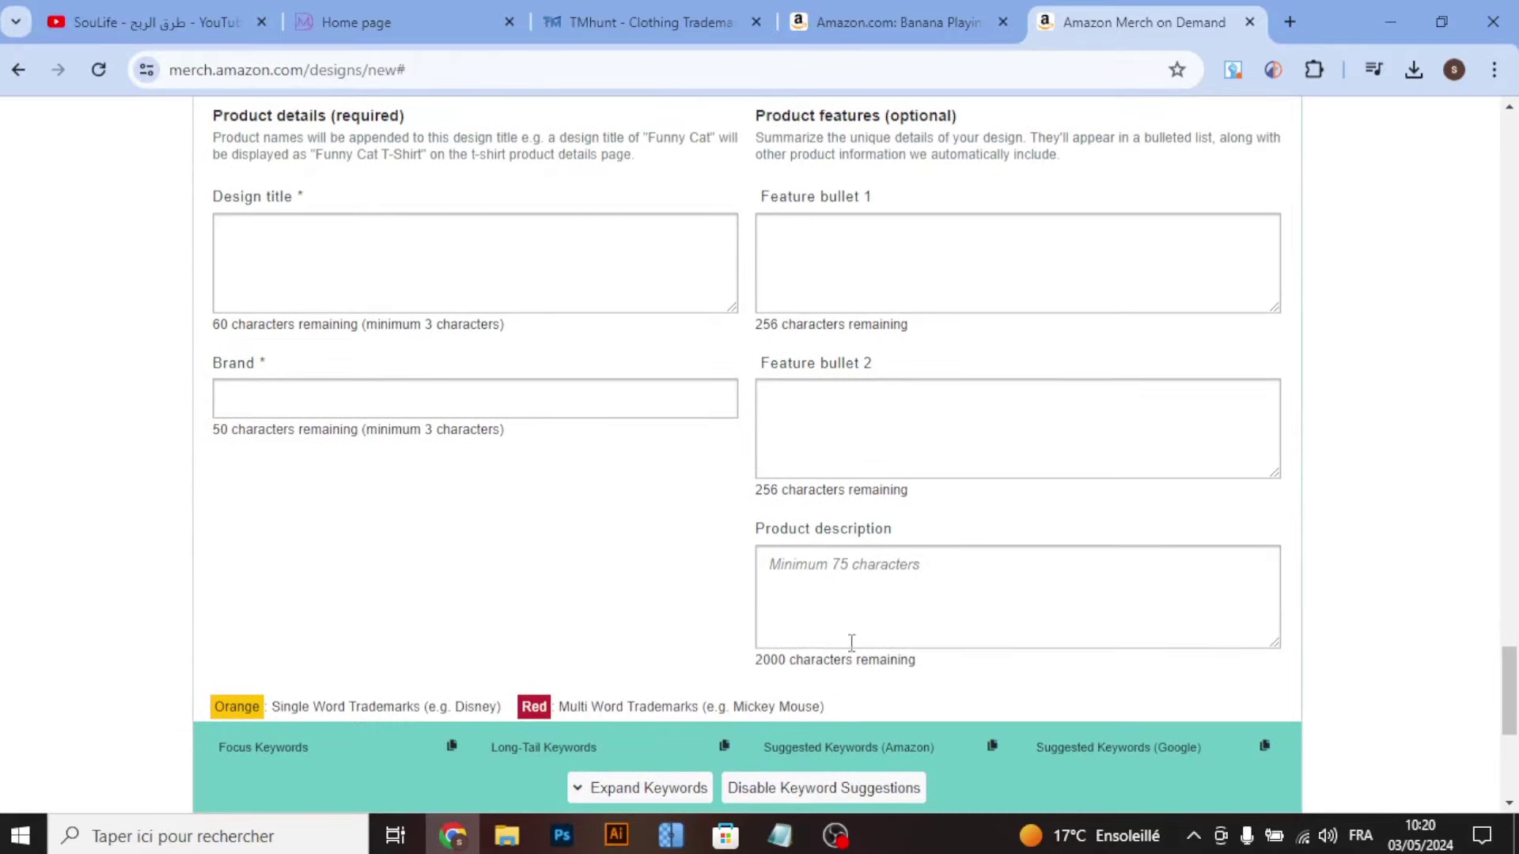
key(ctrl+shift+Tab)
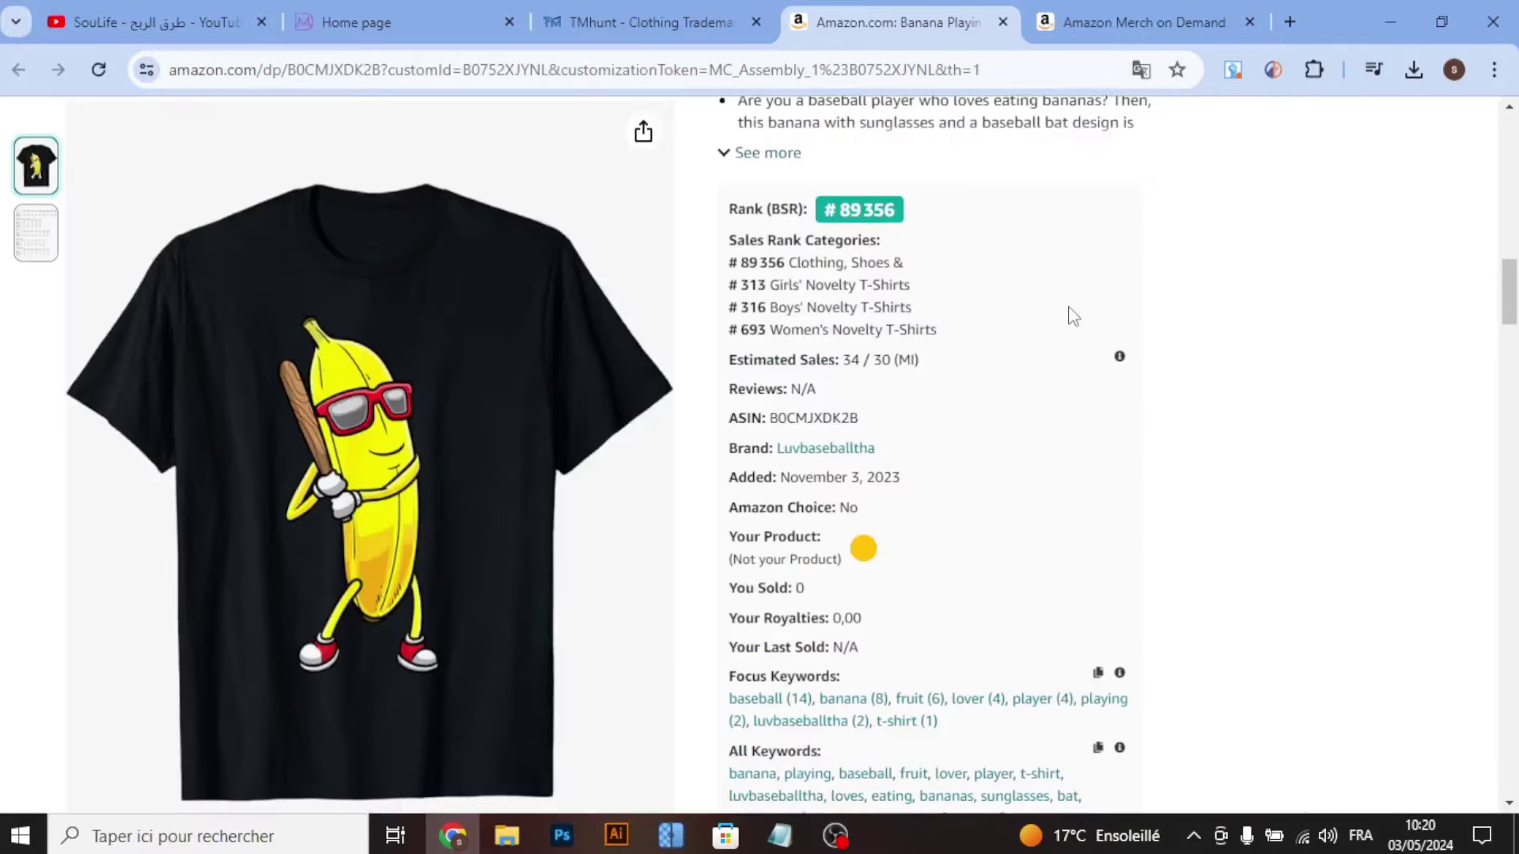
Step: Look over the banana shirt's keyword lists and briefly open a blank Notepad note
scroll(1068, 309, down, 6)
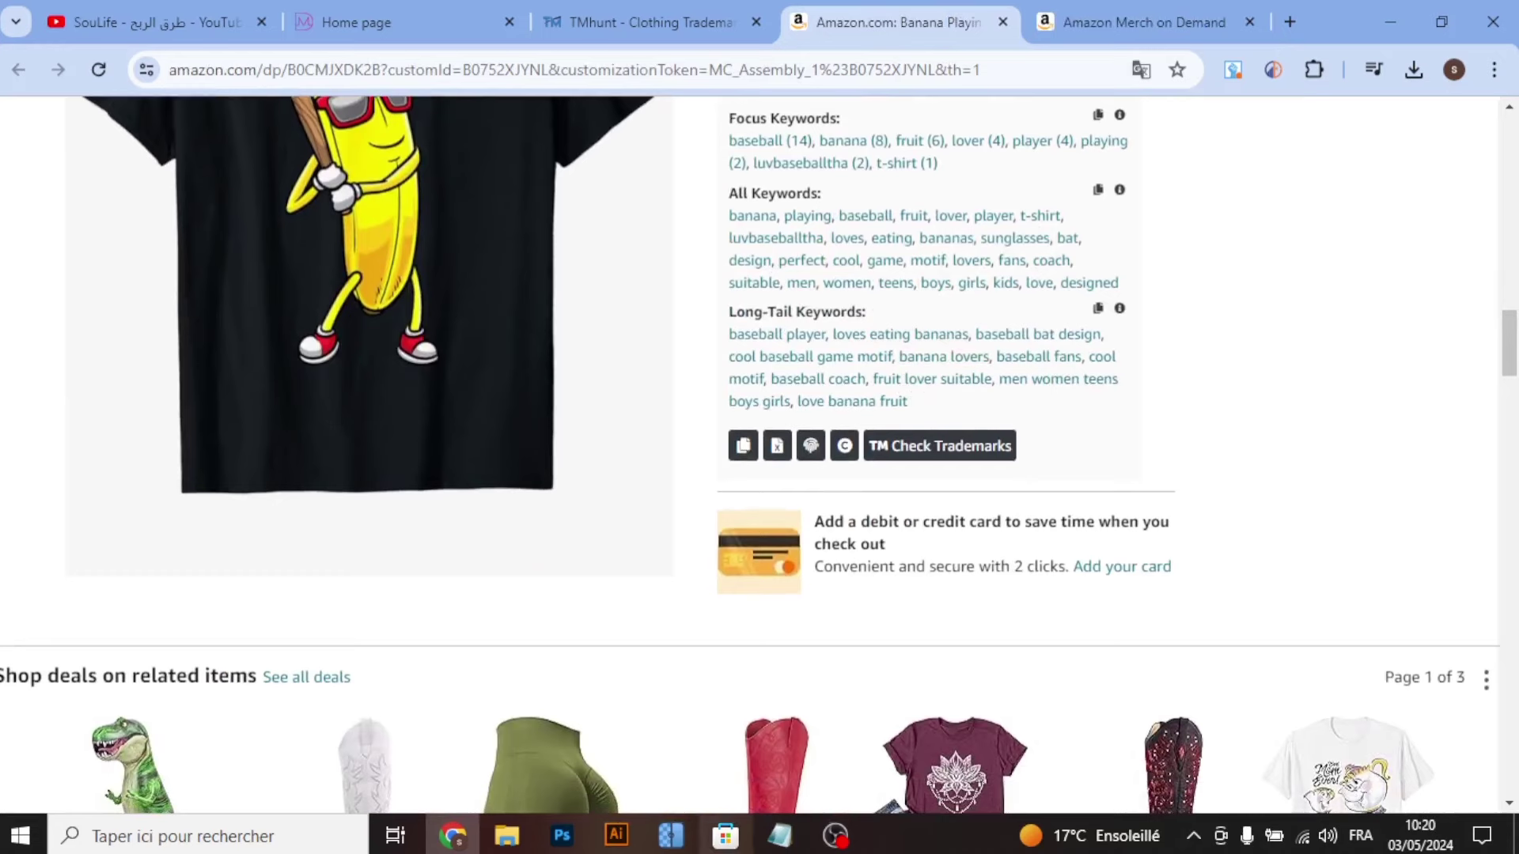
scroll(864, 103, up, 2)
click(779, 836)
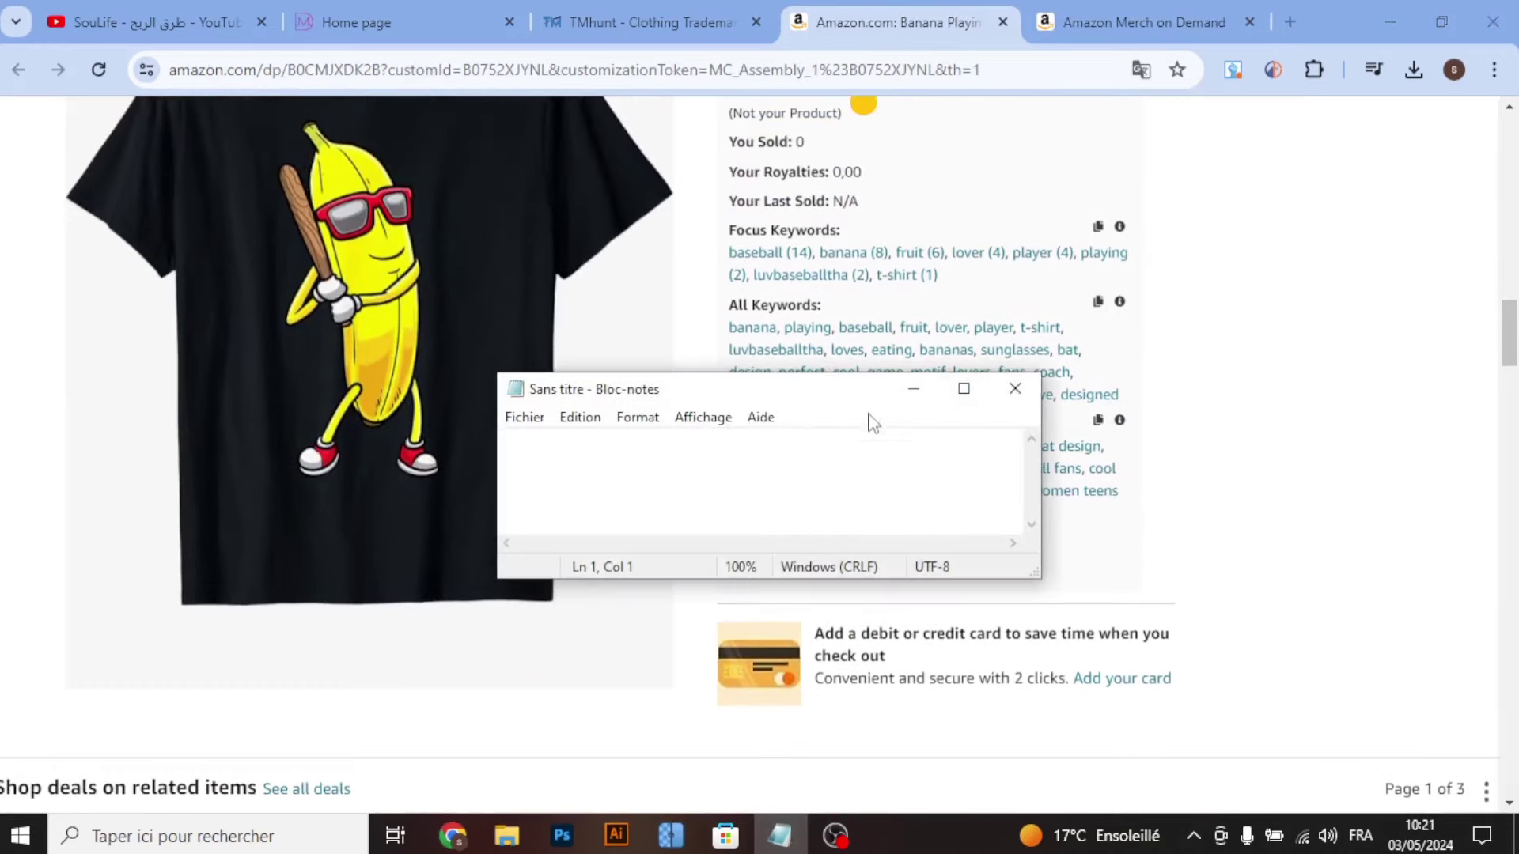
key(alt+F4)
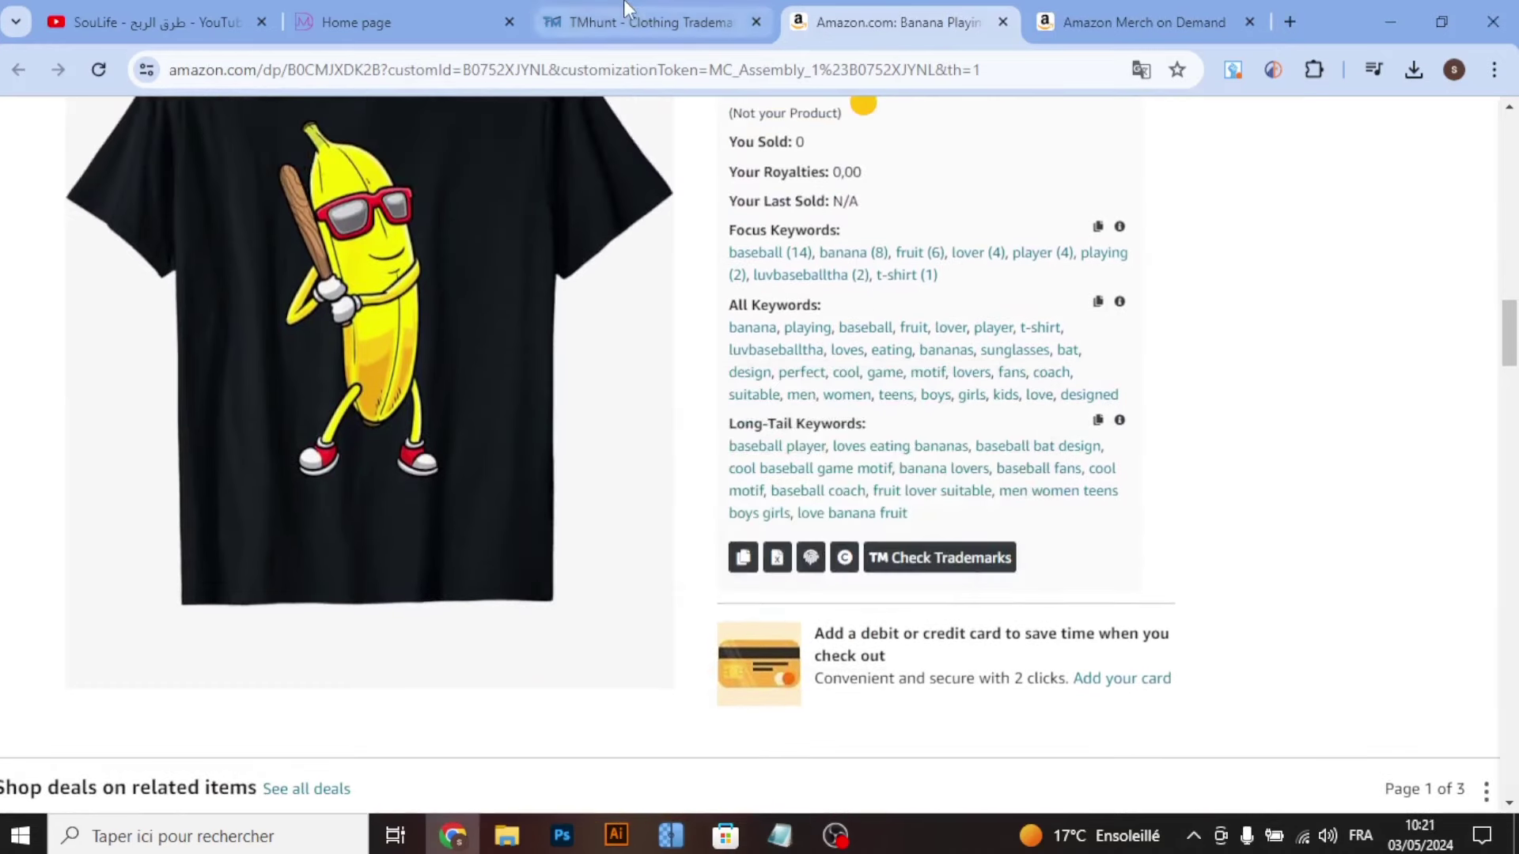
Step: Switch TMhunt's trademark search to Split Search mode, then go to the Merch Dominator dashboard
click(648, 23)
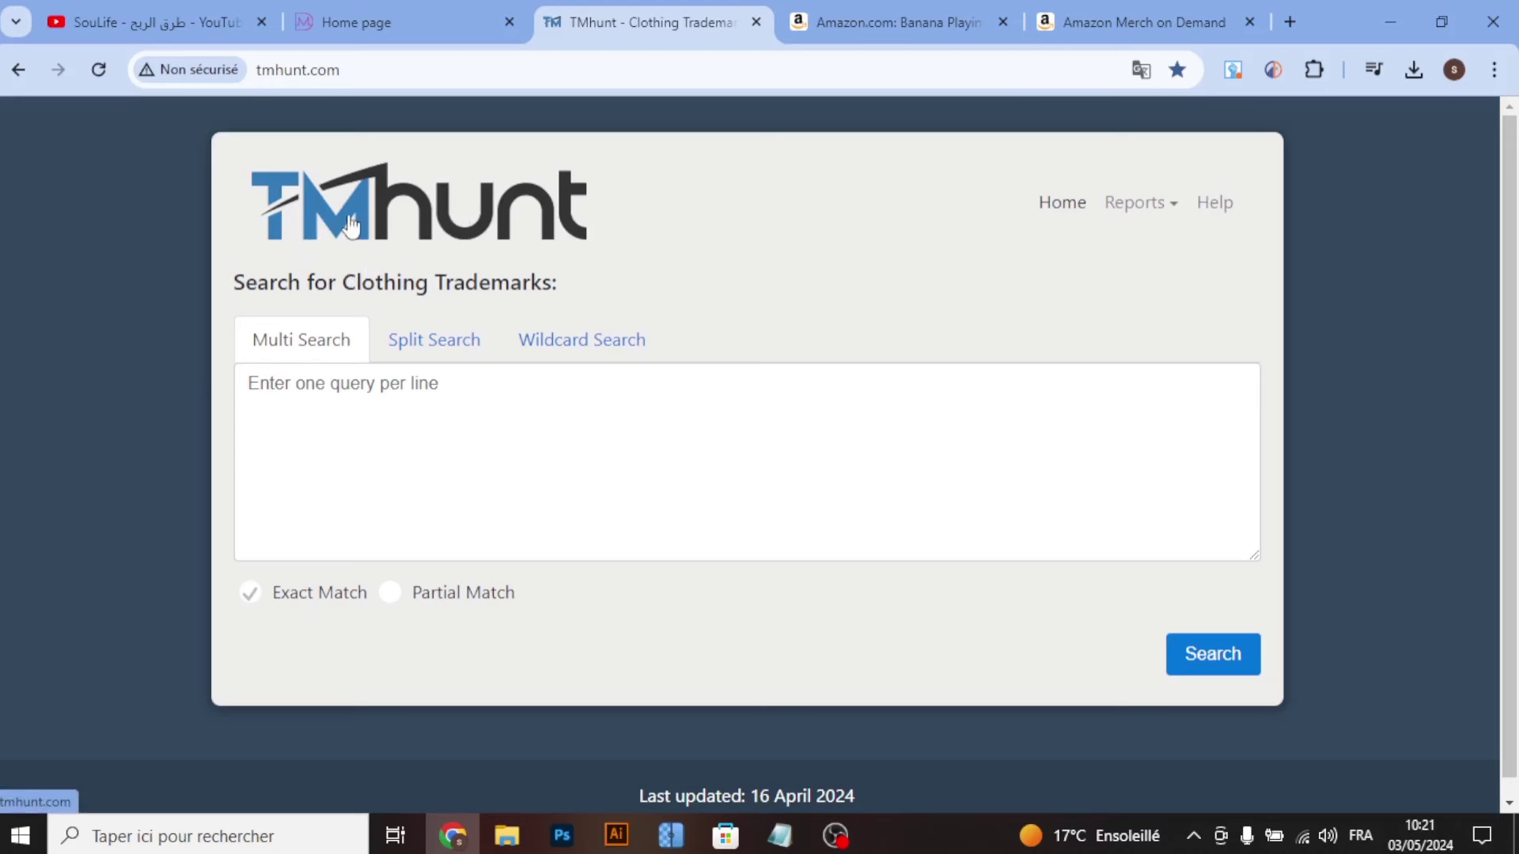
click(440, 352)
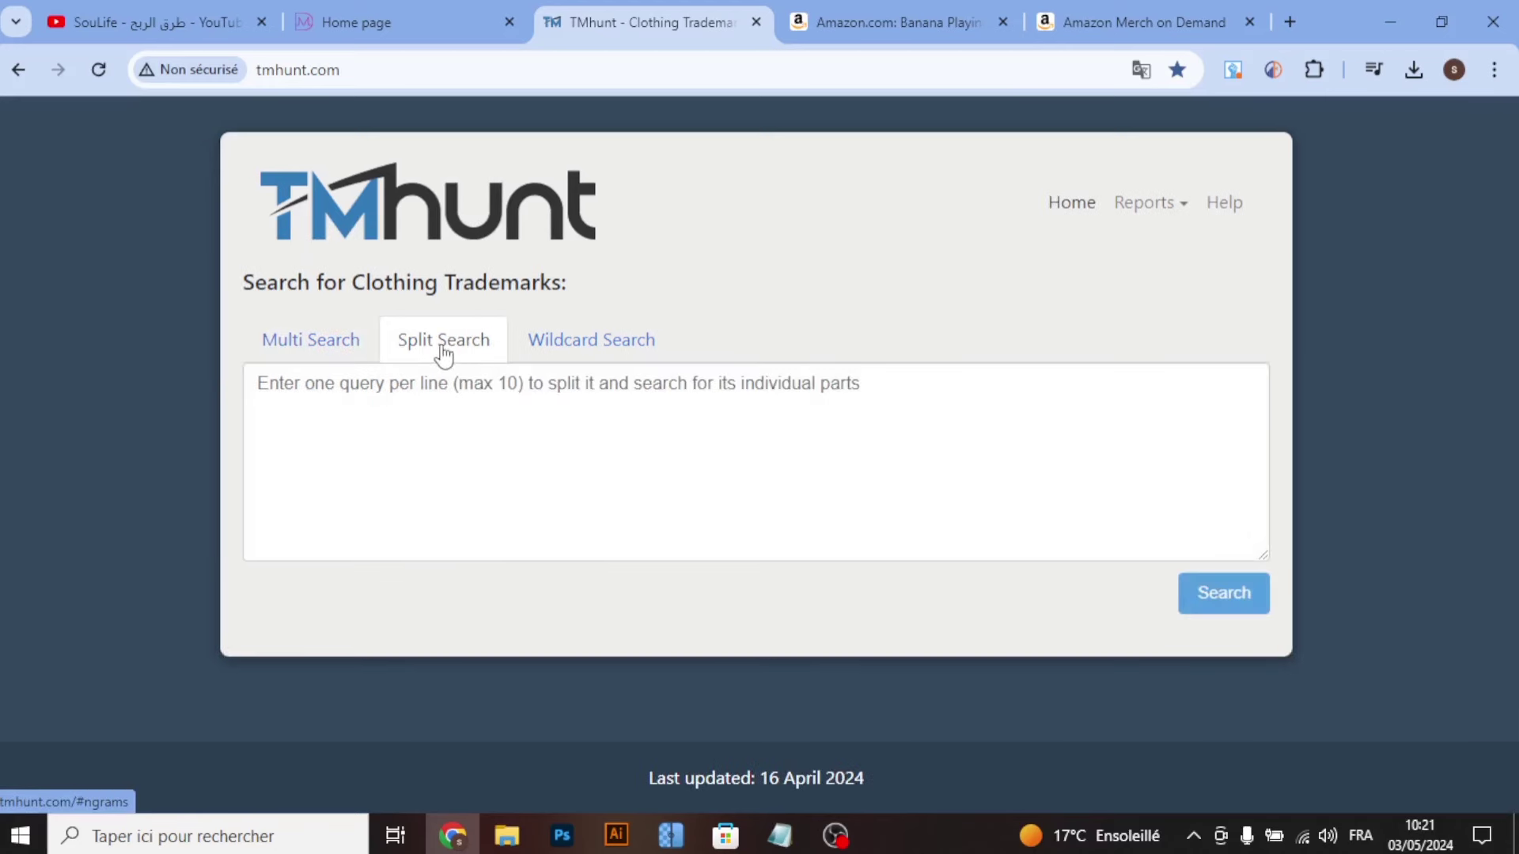
click(425, 389)
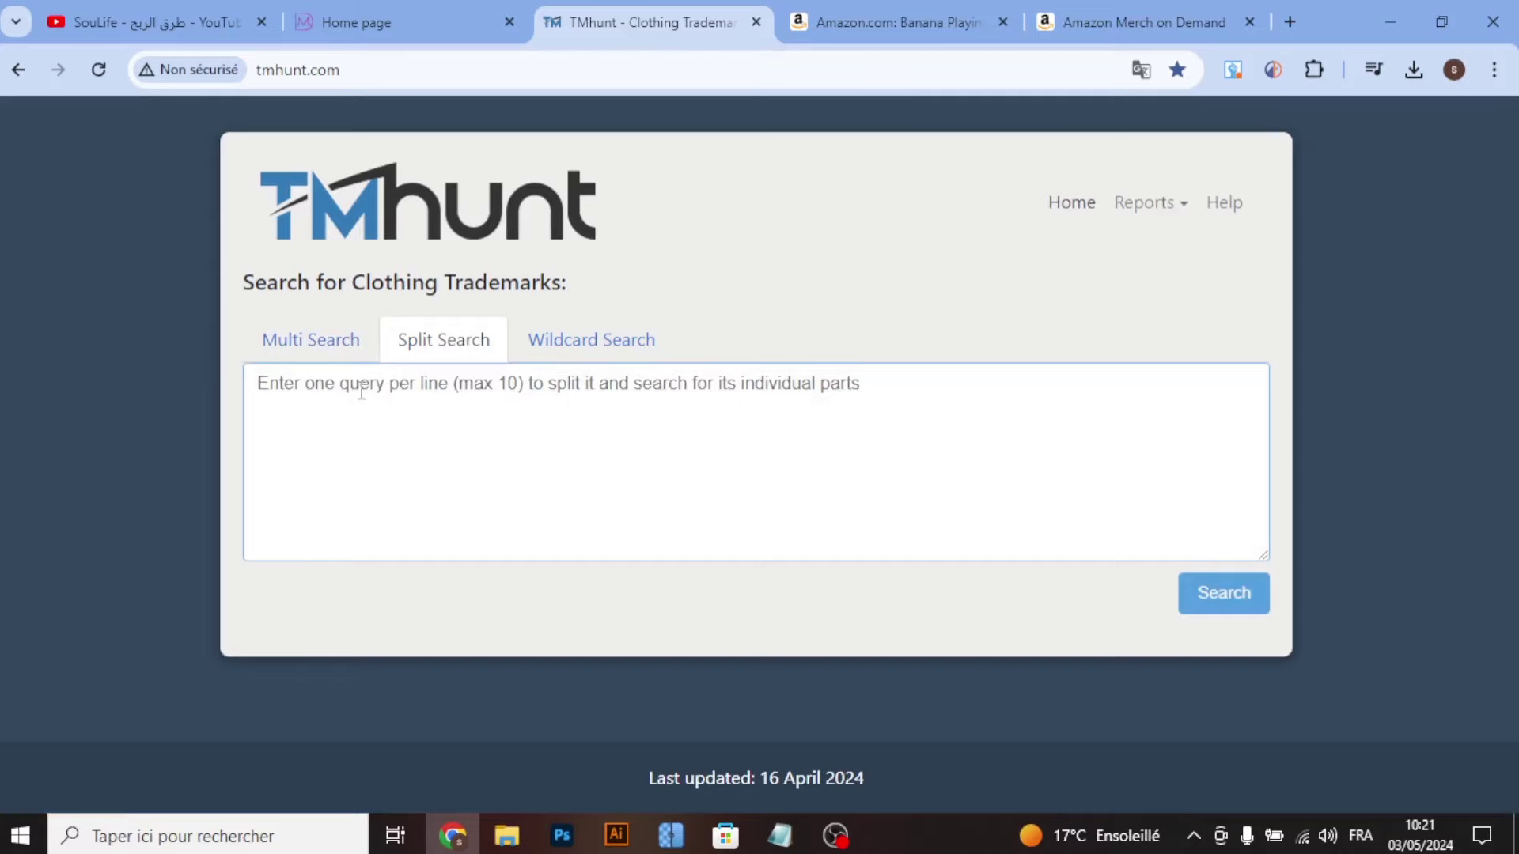
click(397, 10)
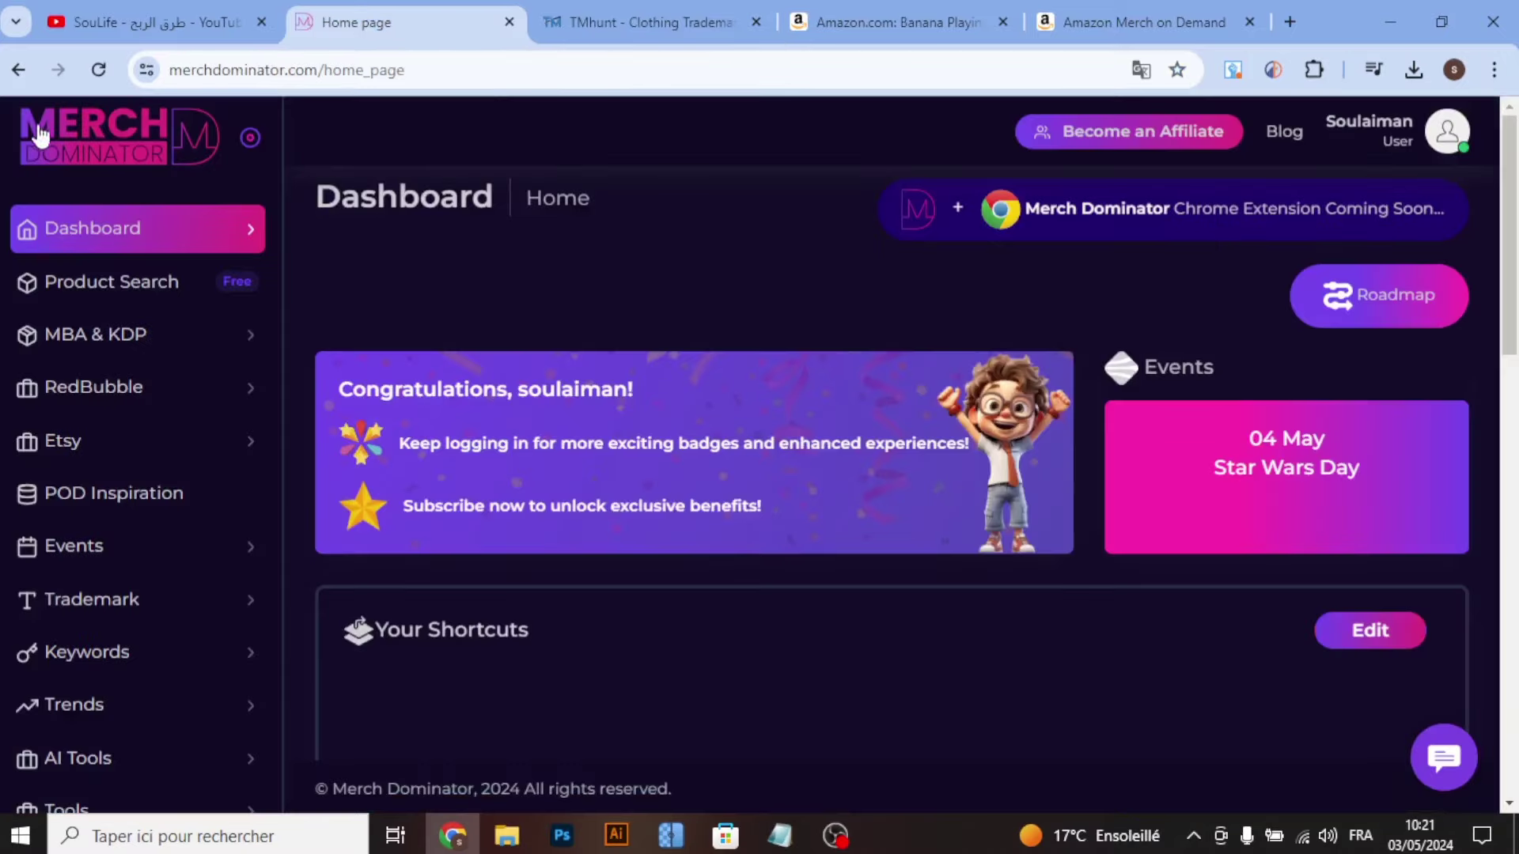
Step: Open Merch Dominator's Keyword Processor in a new tab
scroll(130, 589, down, 1)
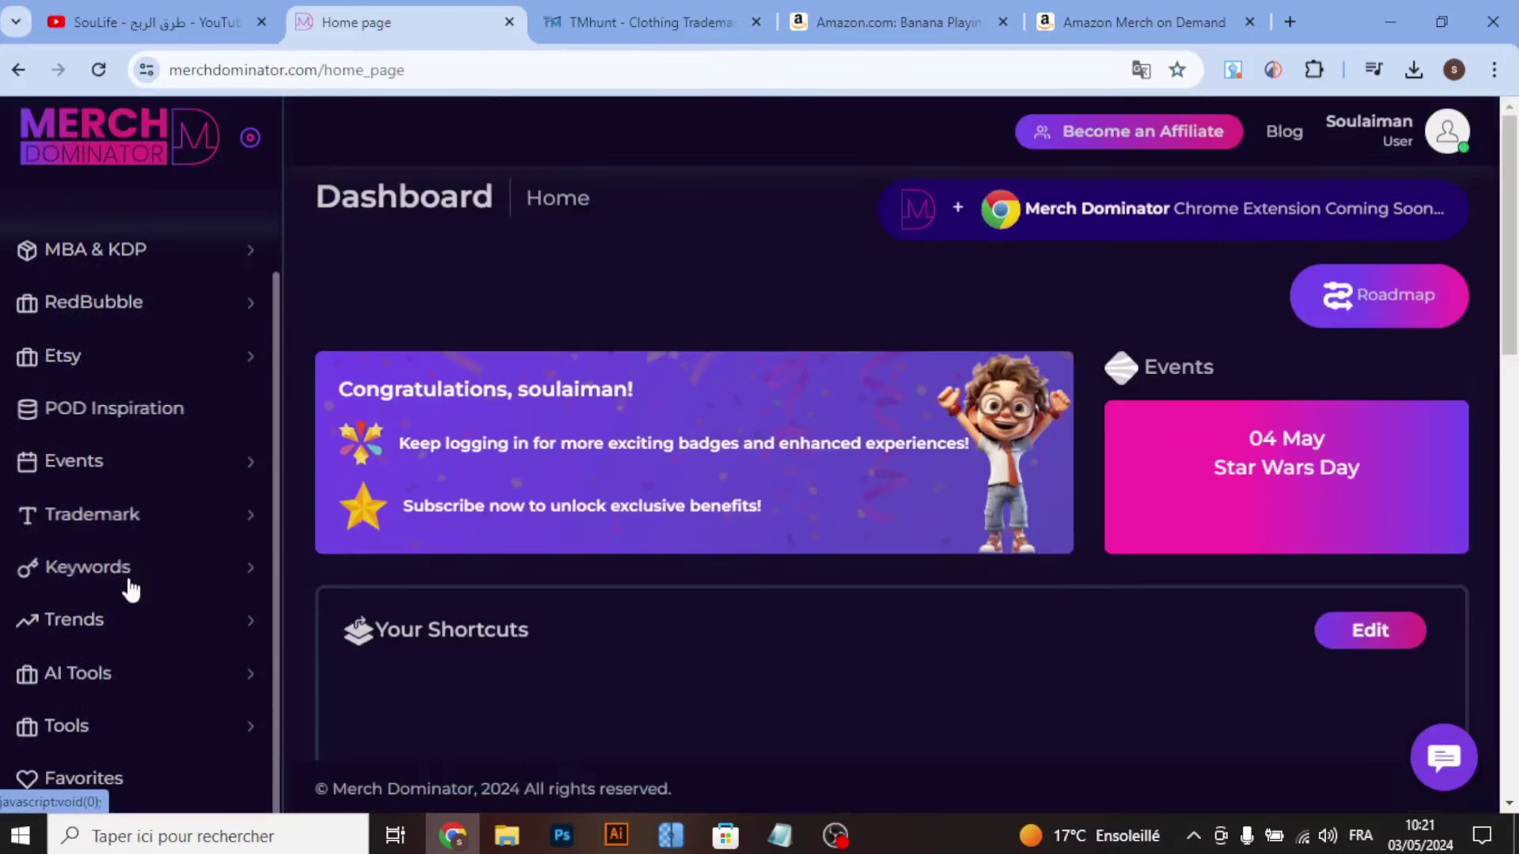
click(131, 586)
right_click(86, 568)
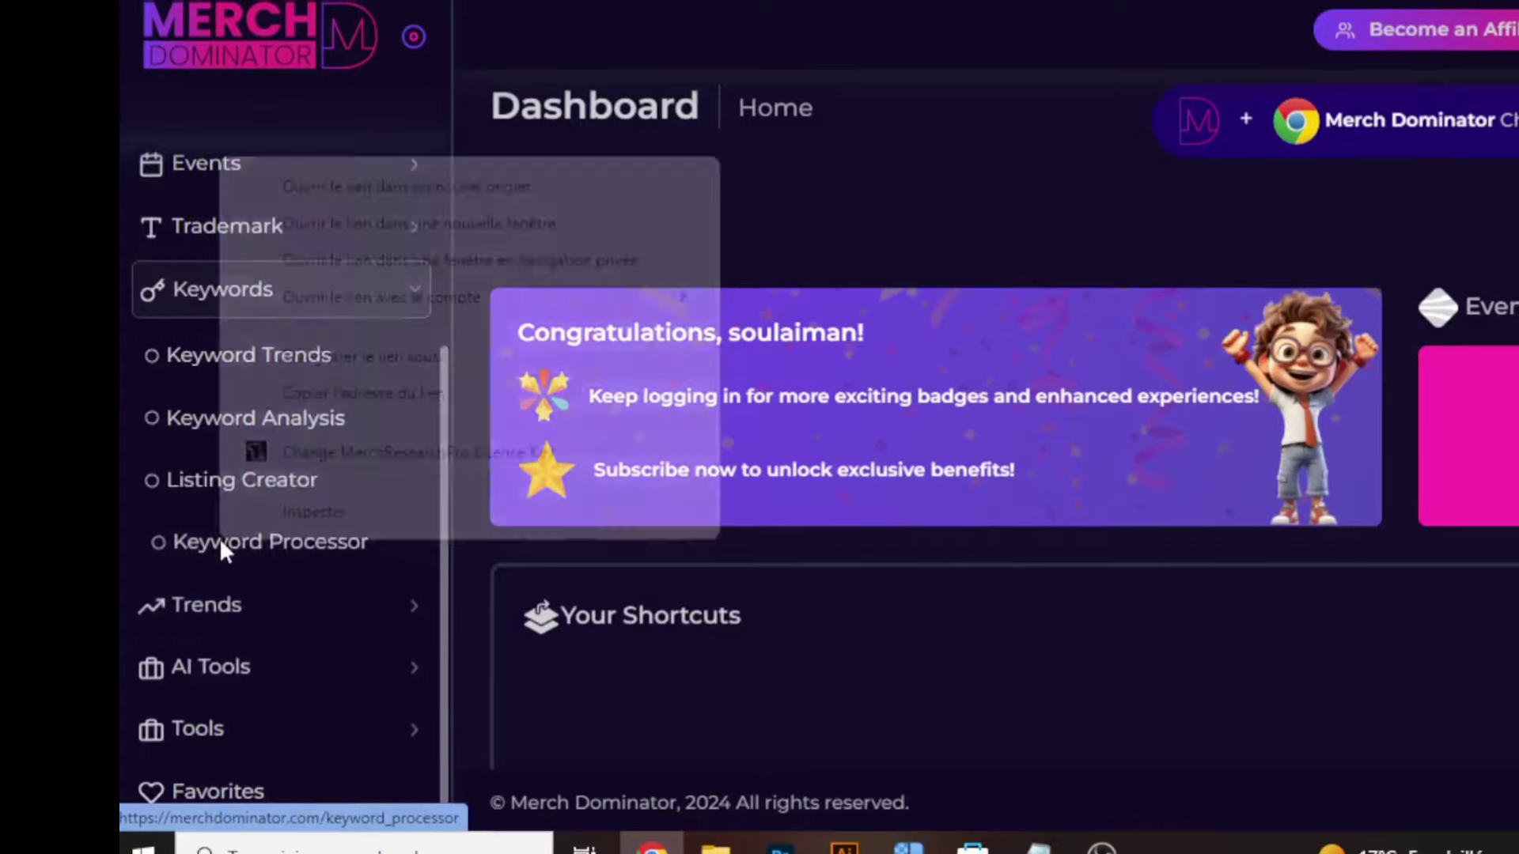
click(404, 186)
click(543, 22)
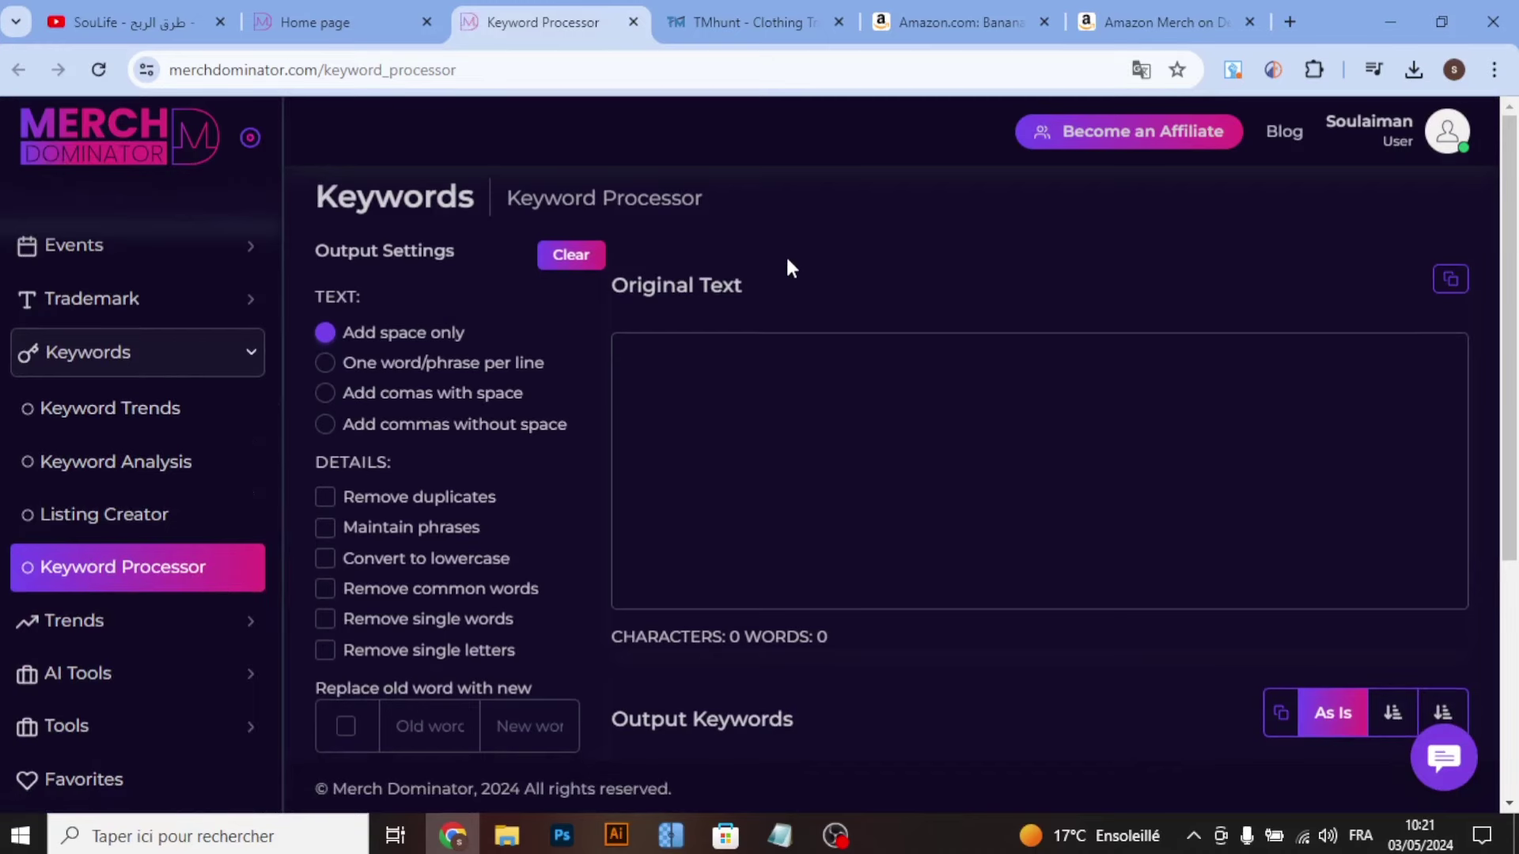
click(1159, 23)
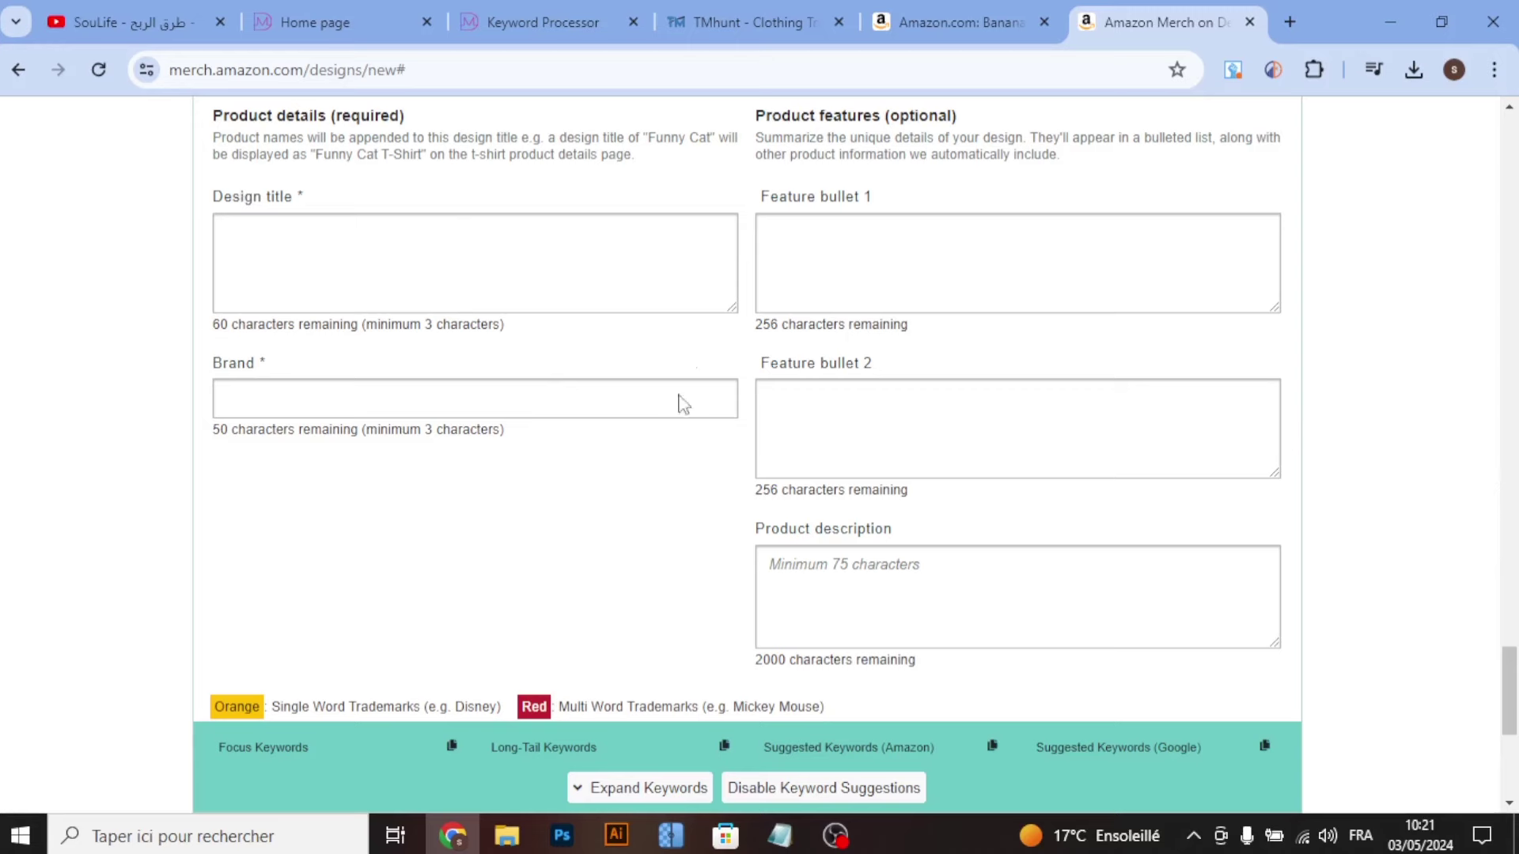
click(538, 24)
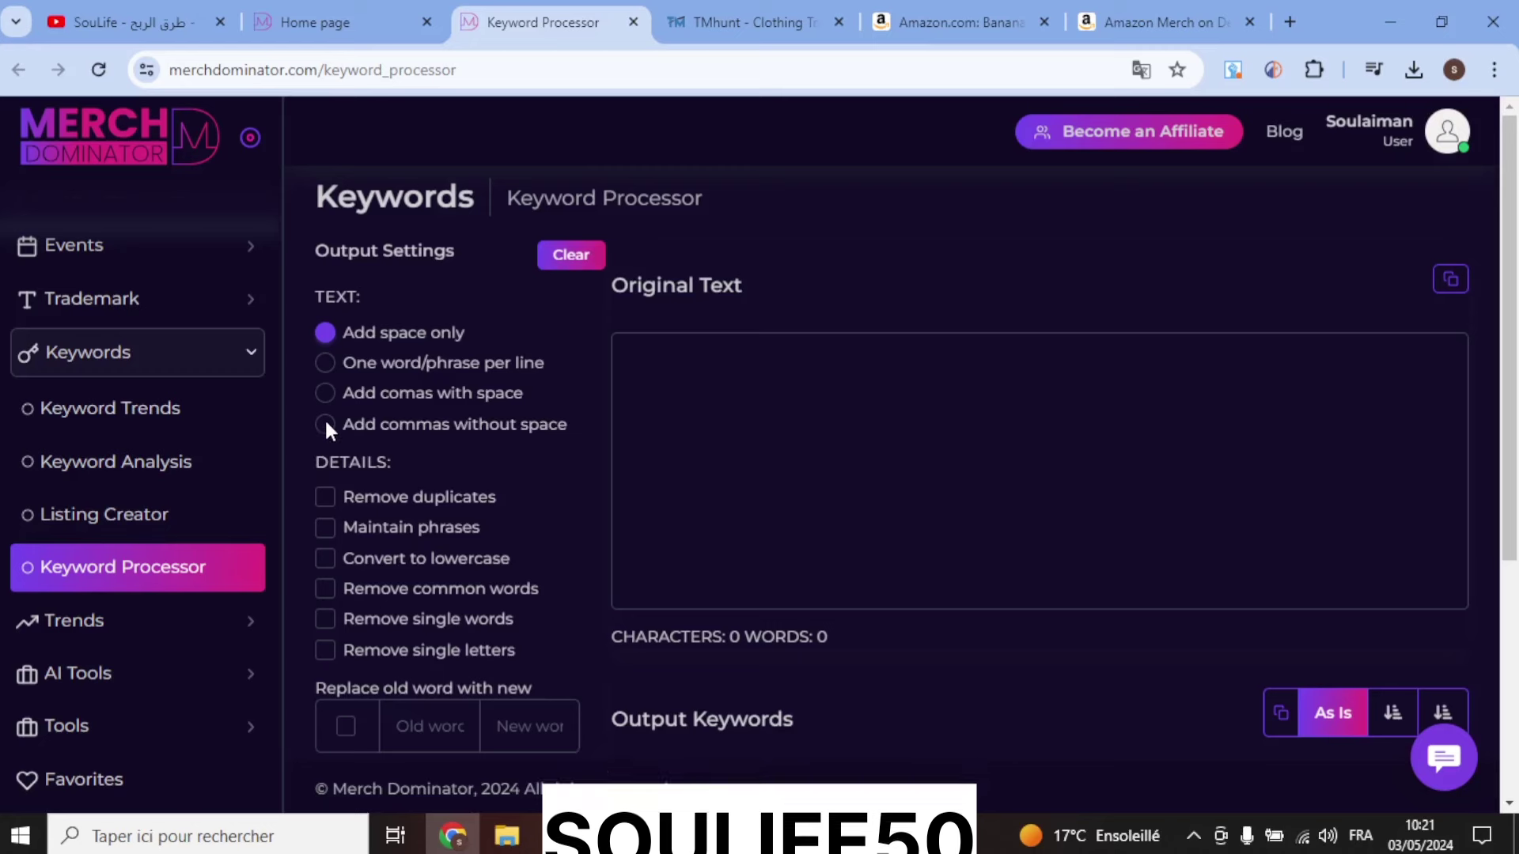
Step: Set the Keyword Processor to join keywords with commas without spaces
click(324, 425)
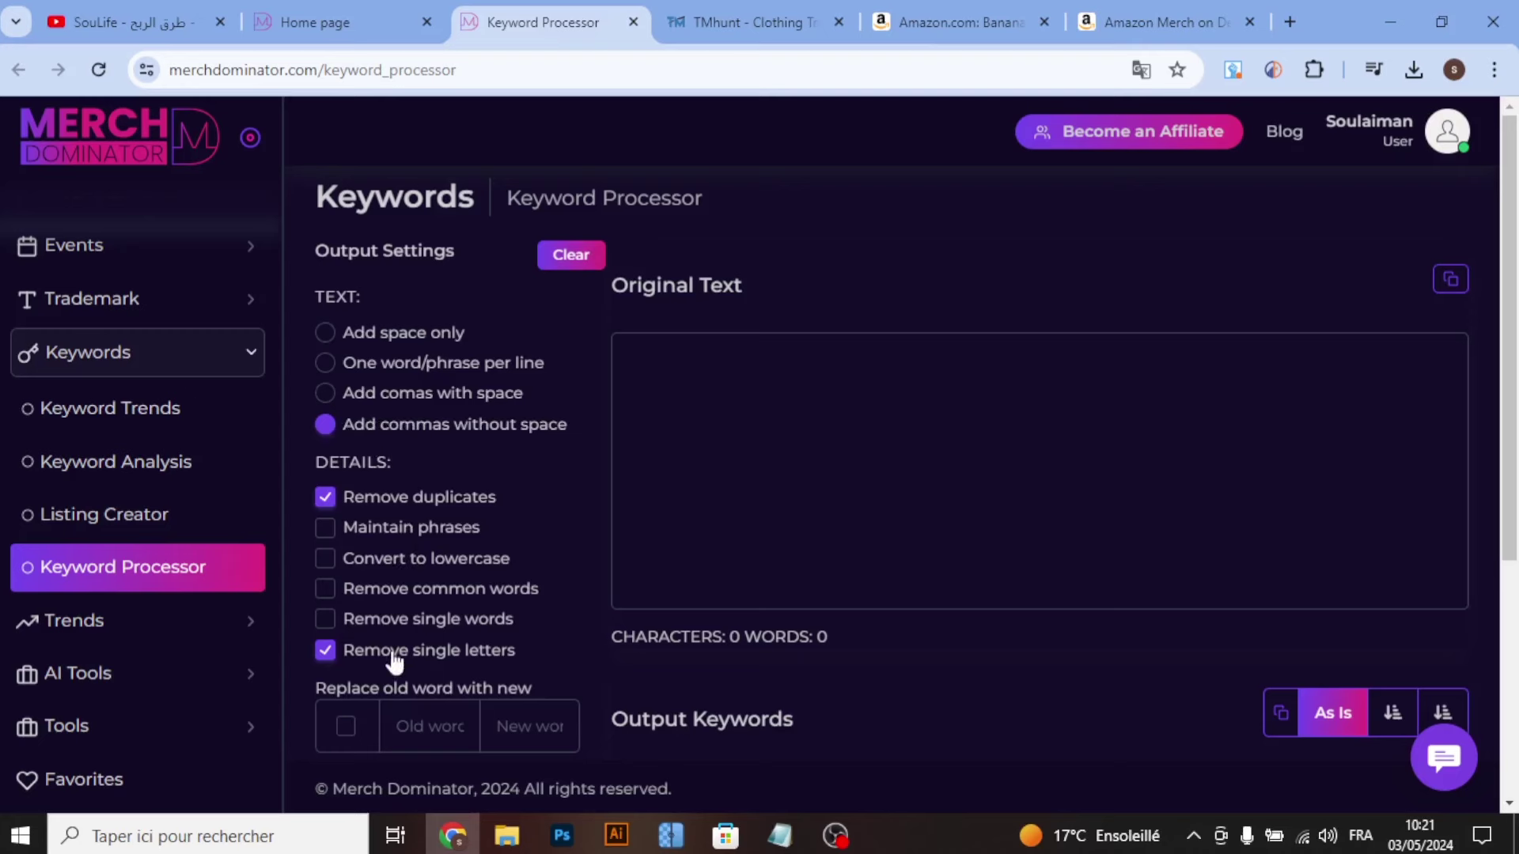
click(701, 369)
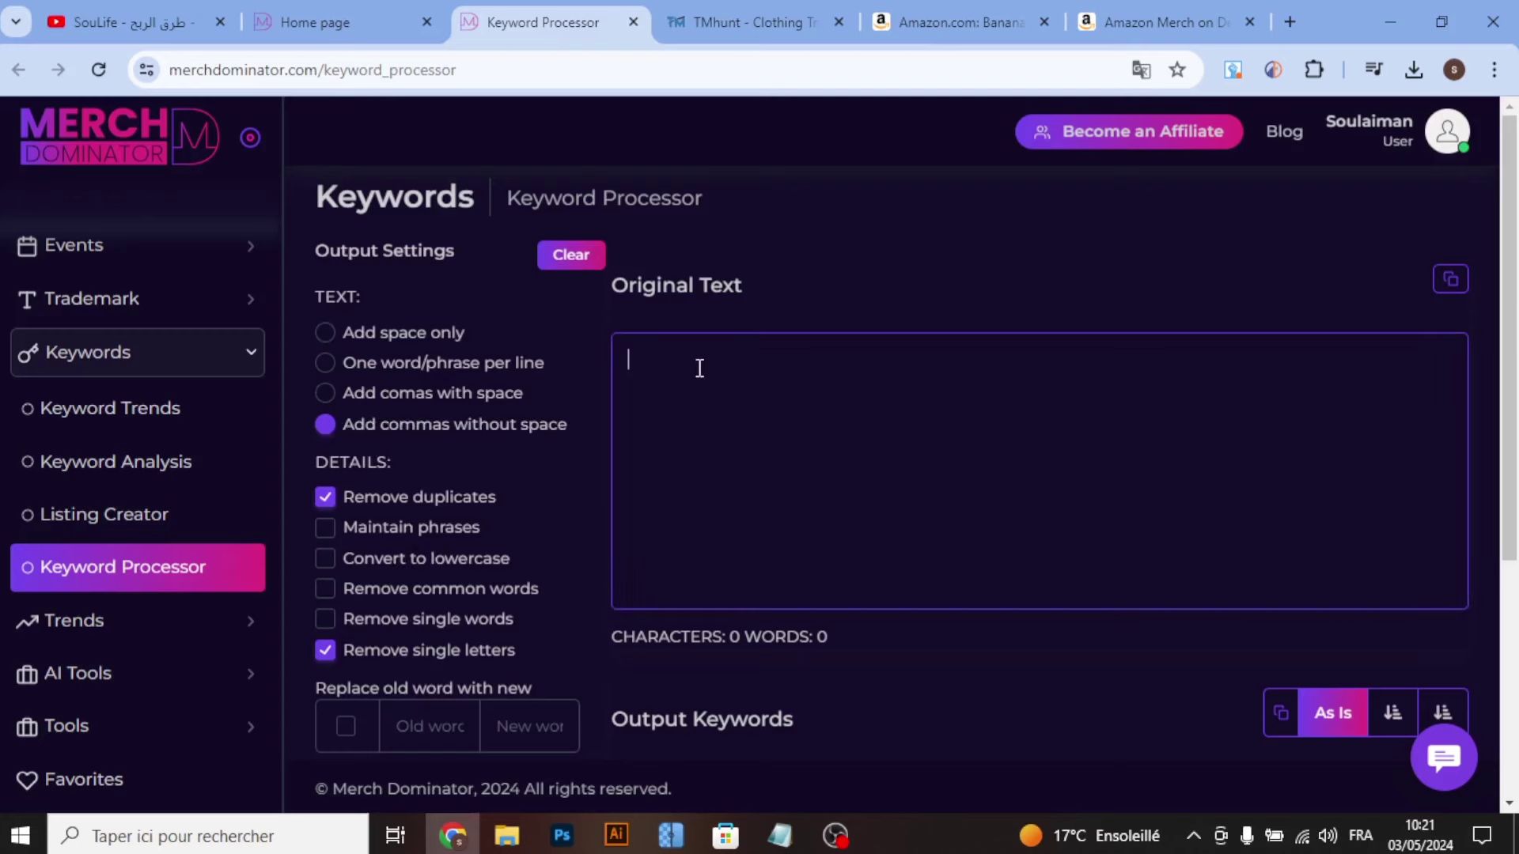
scroll(730, 630, down, 3)
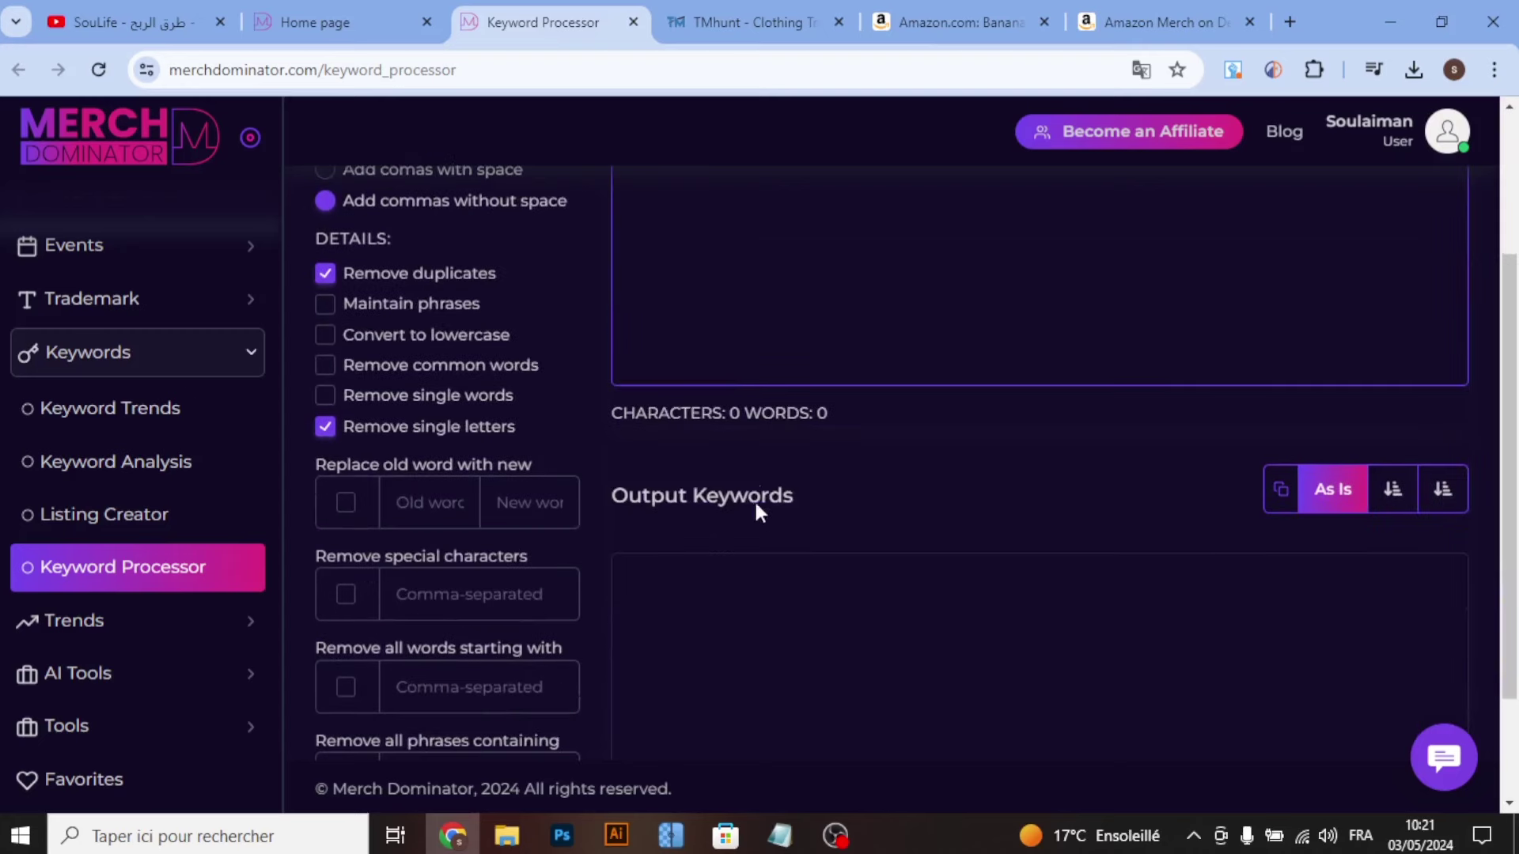
scroll(757, 510, up, 2)
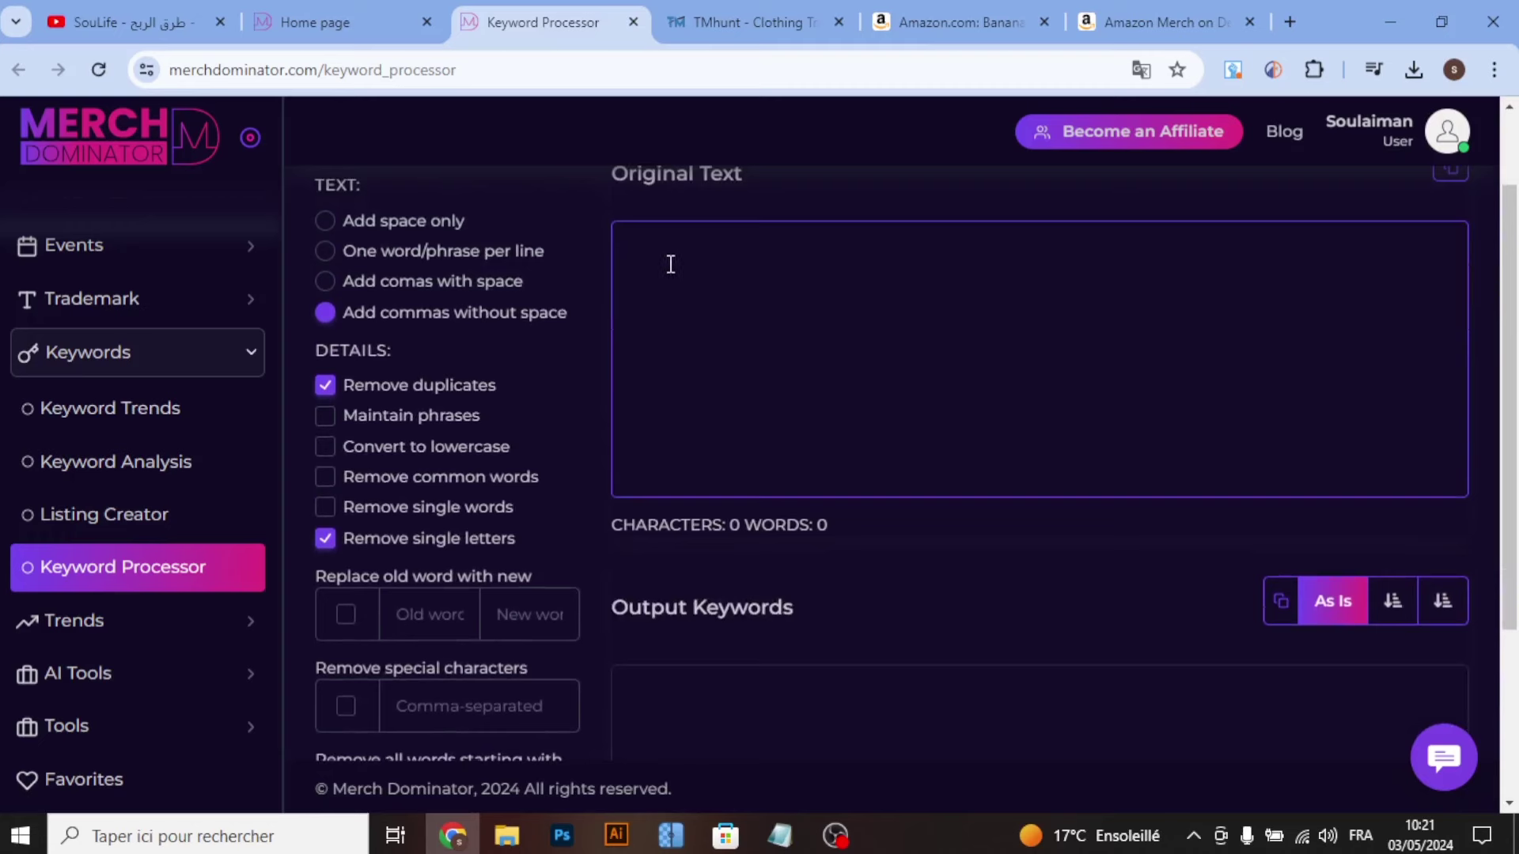
scroll(758, 490, down, 3)
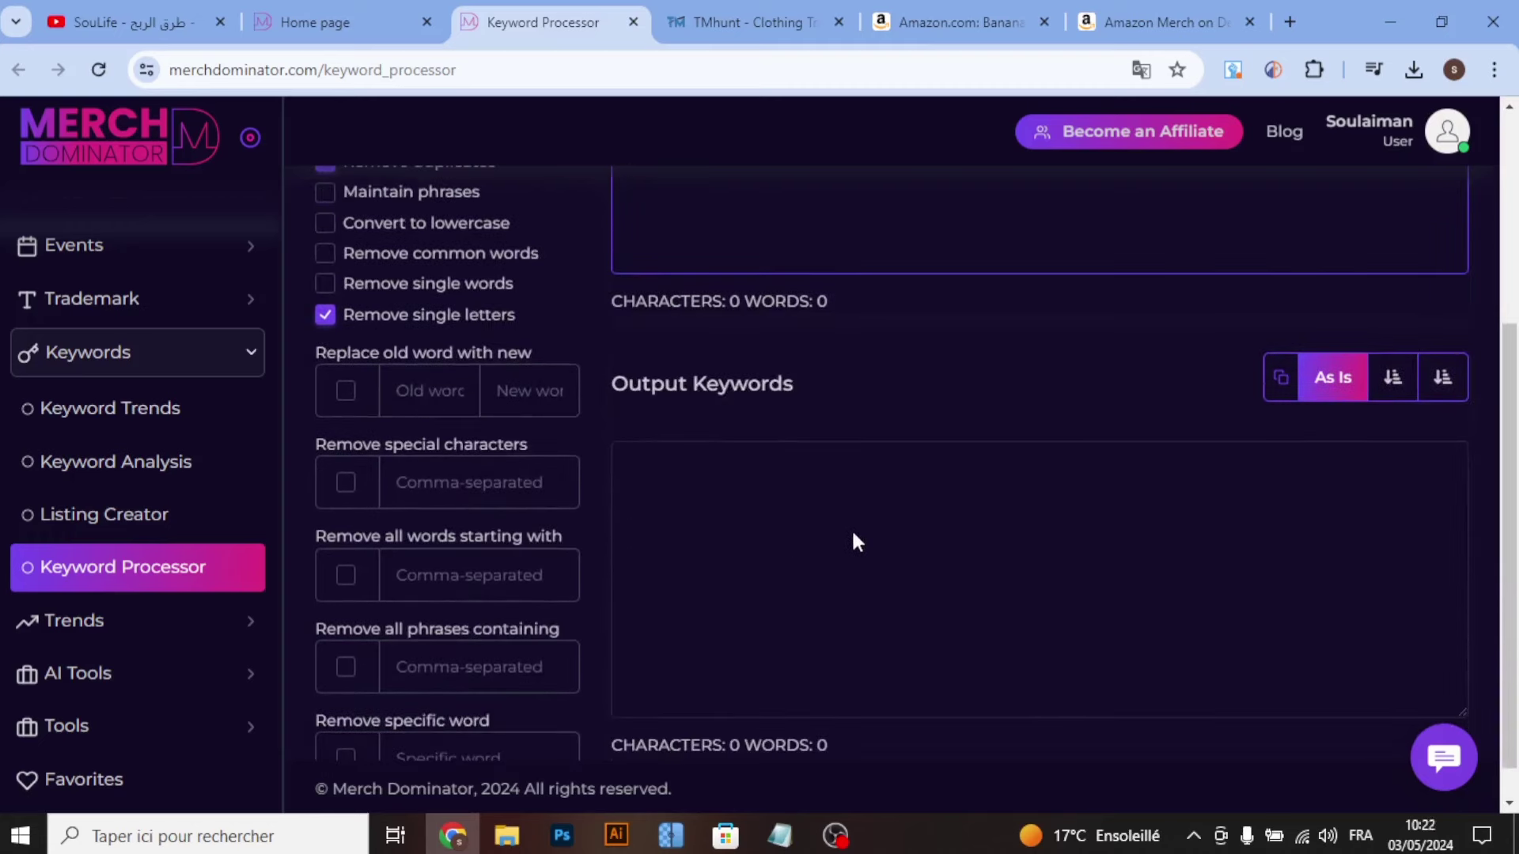
Step: Open the AI Listing Creator from AI Tools in a new tab
click(102, 679)
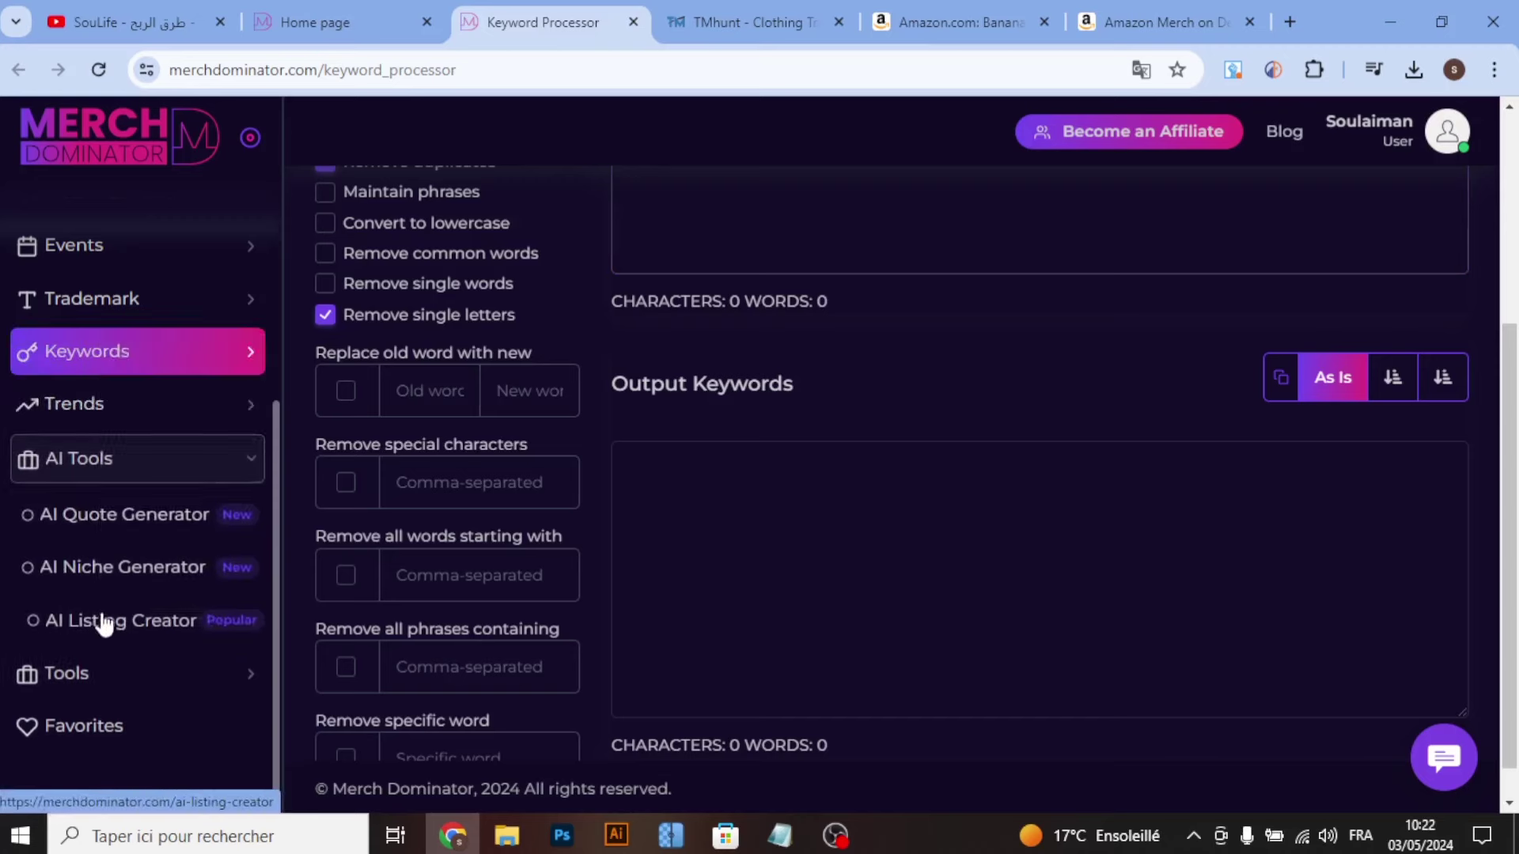
right_click(103, 621)
click(198, 308)
click(648, 22)
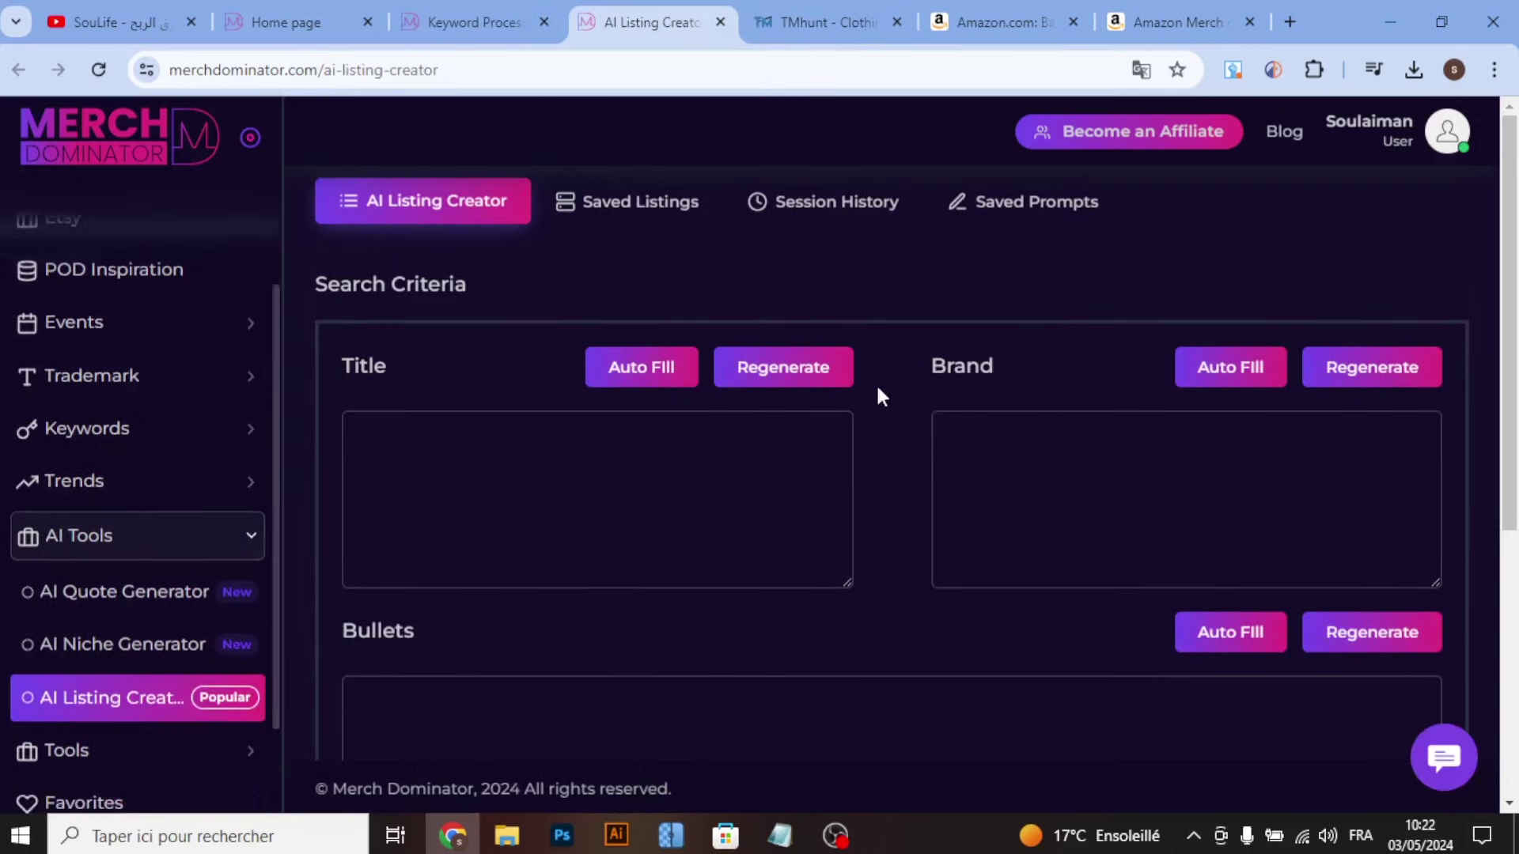
scroll(325, 505, down, 5)
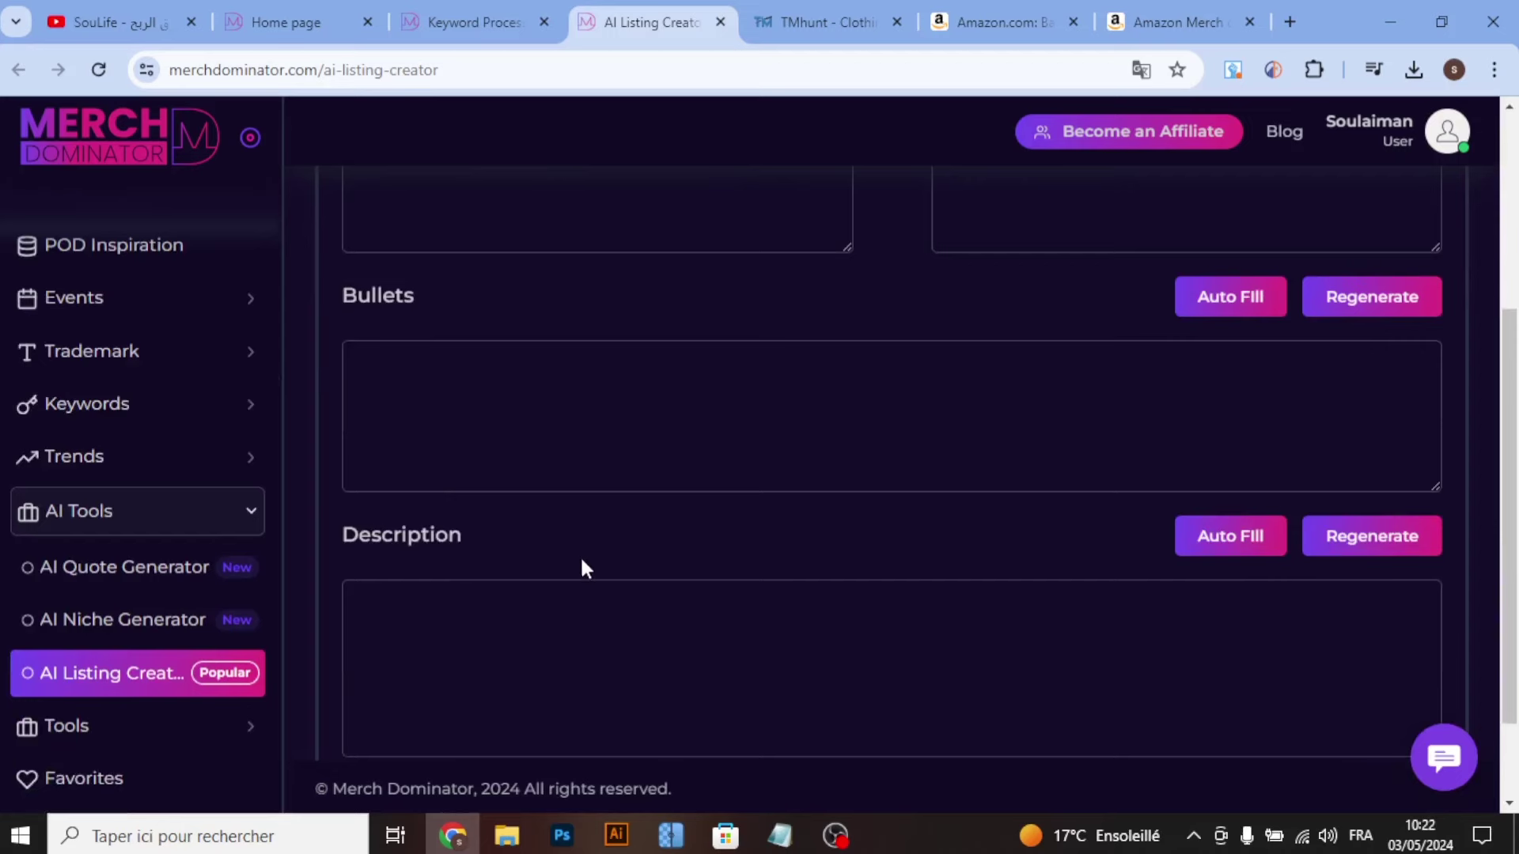
scroll(581, 564, up, 5)
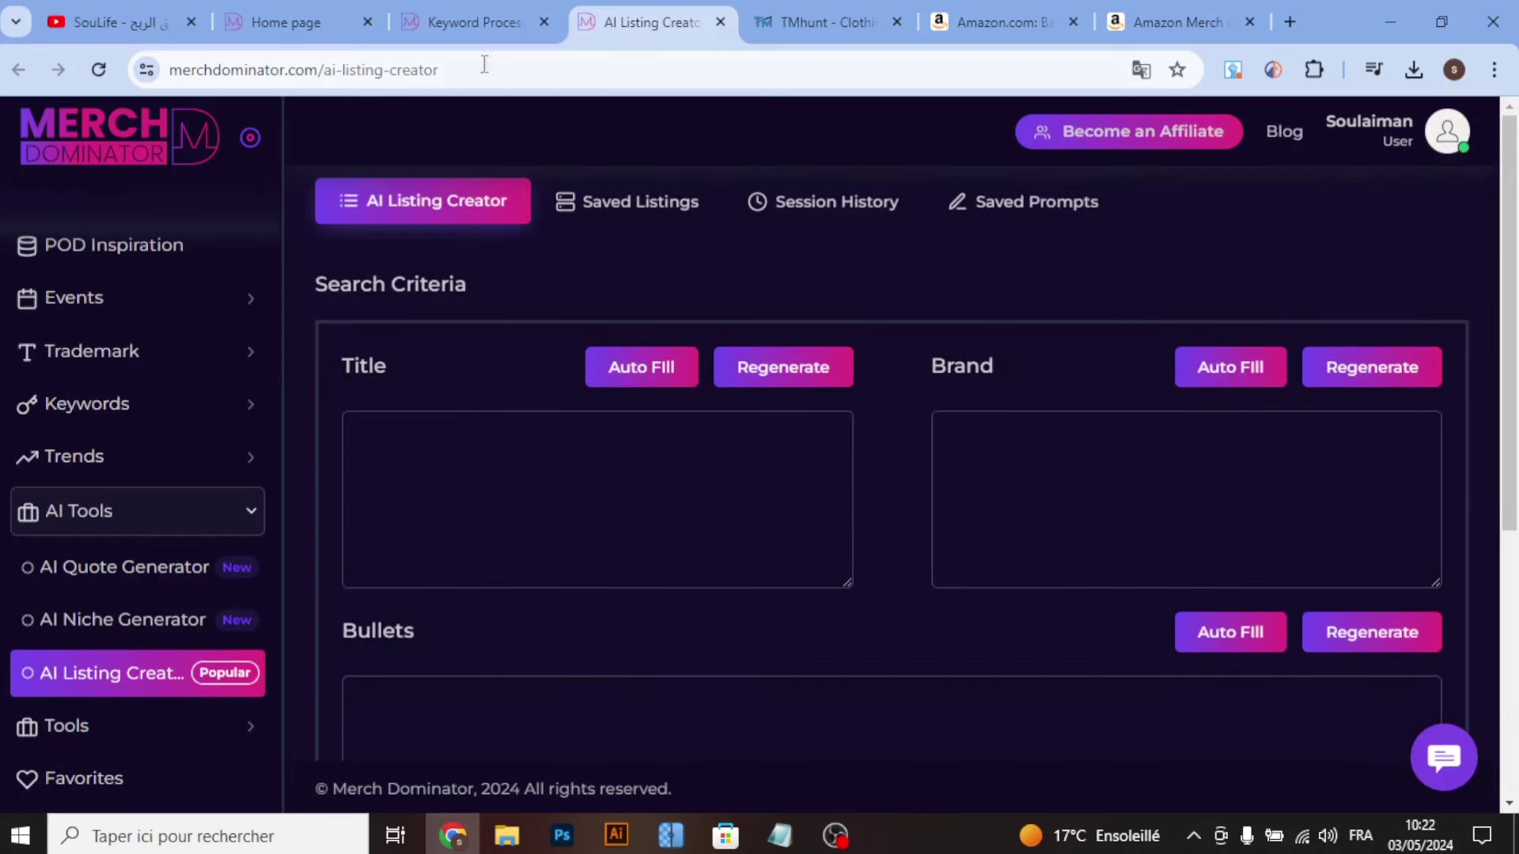
Step: Return to the Keyword Processor and focus its Original Text box
click(475, 22)
scroll(847, 340, up, 5)
right_click(855, 334)
click(719, 391)
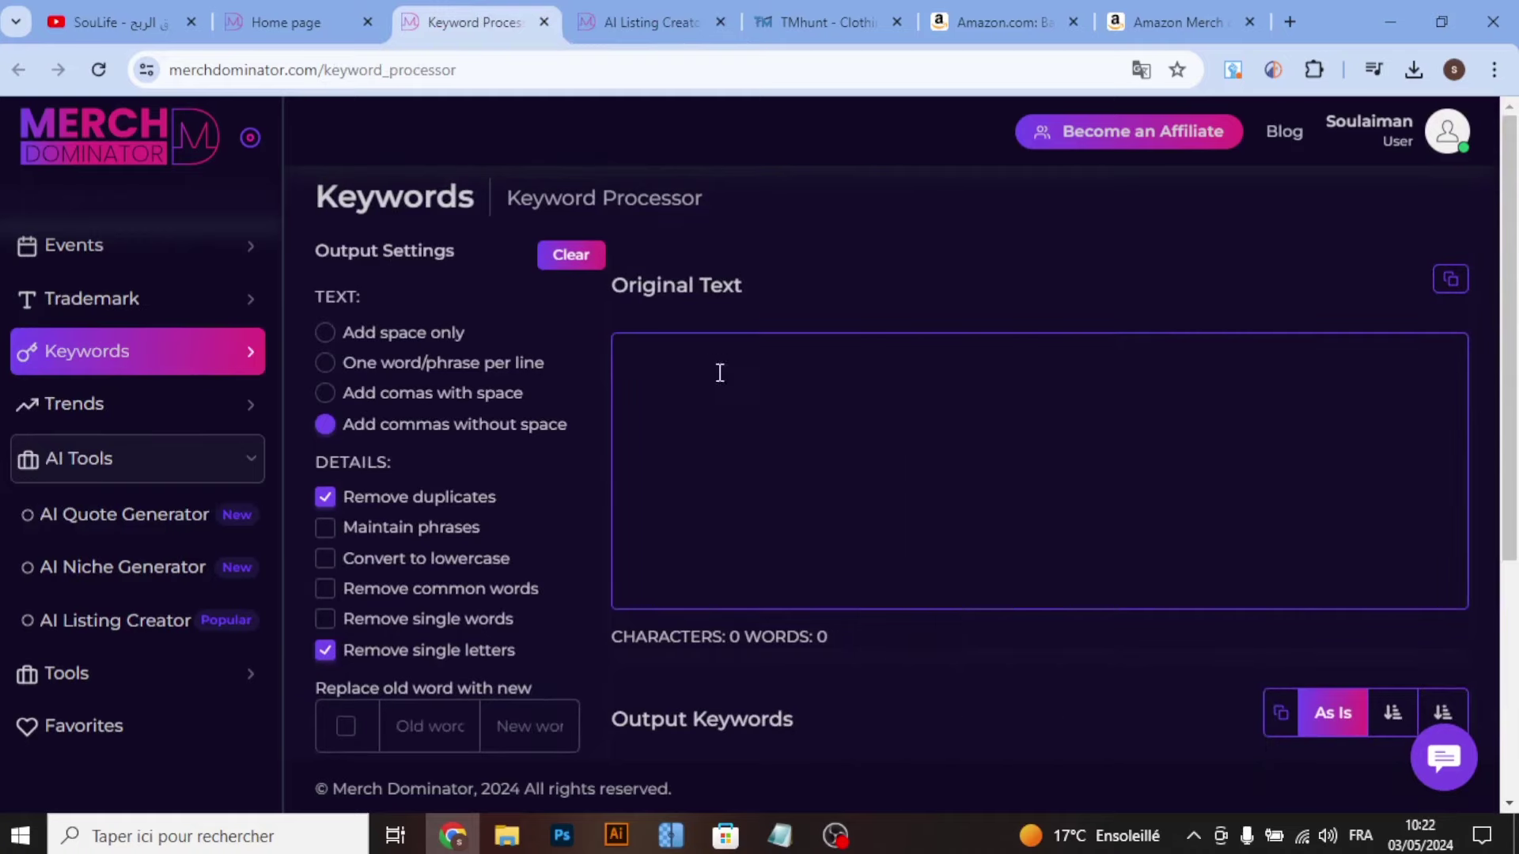
click(999, 22)
Step: Select the opening words of the Amazon title 'Banana Playing Baseball Fruit Lover Baseball Player game…'
scroll(941, 237, up, 10)
scroll(912, 417, up, 7)
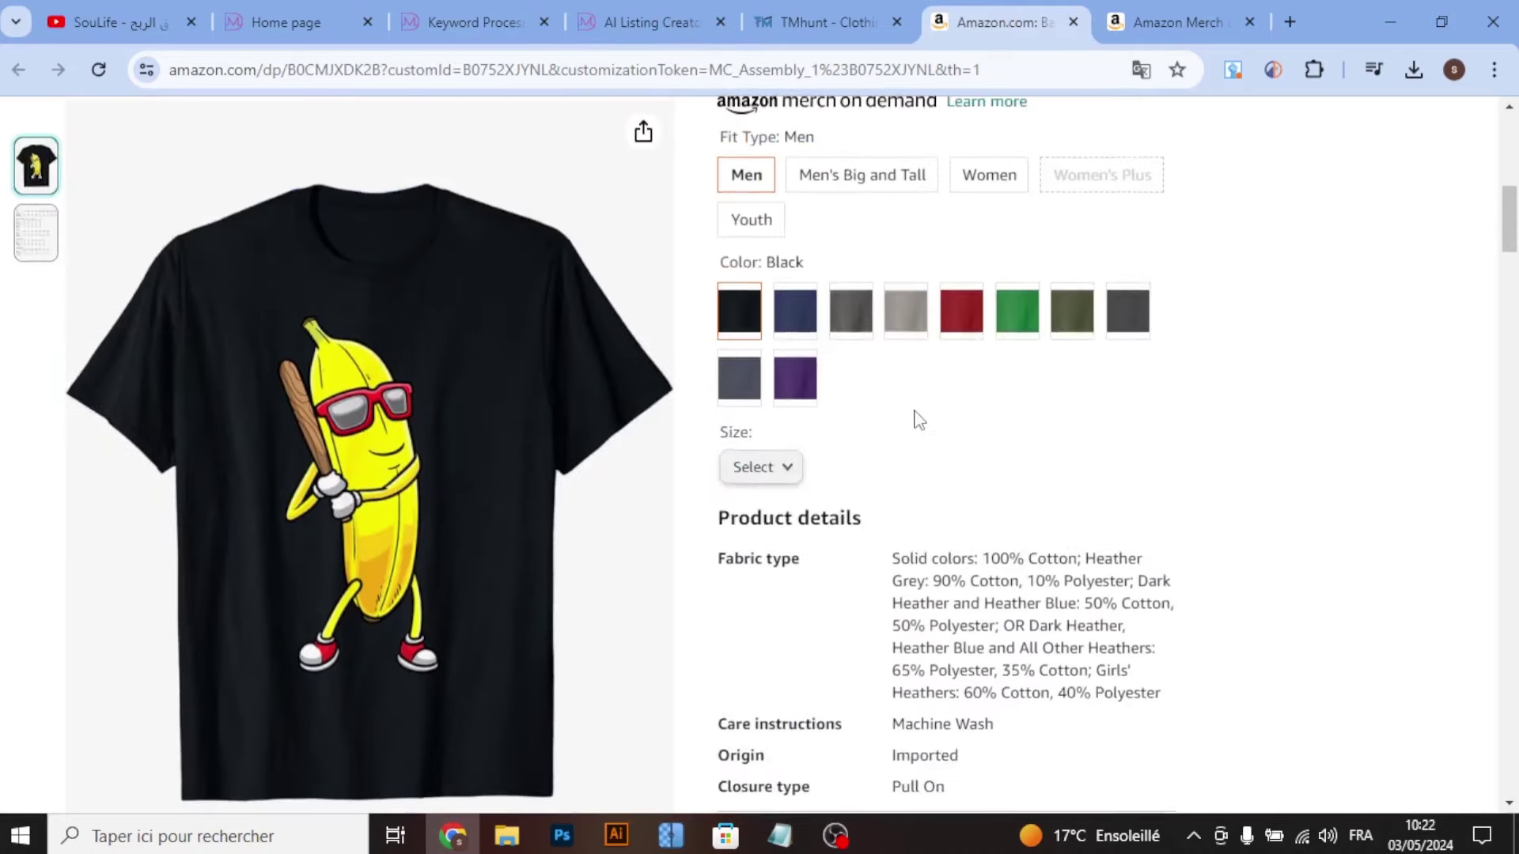
scroll(913, 416, up, 7)
scroll(912, 417, down, 1)
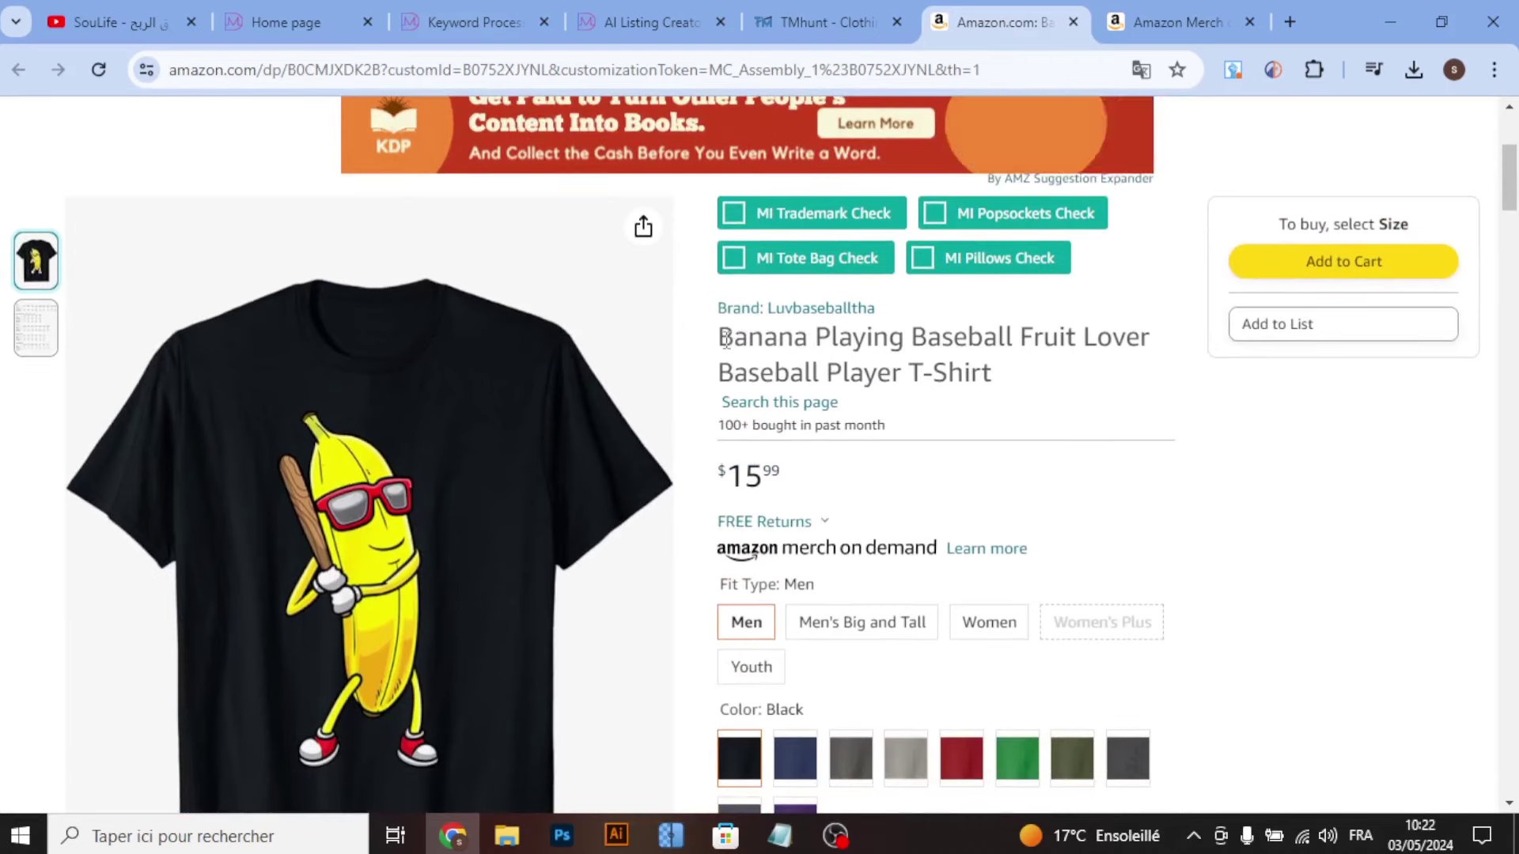
drag(726, 338, 1031, 338)
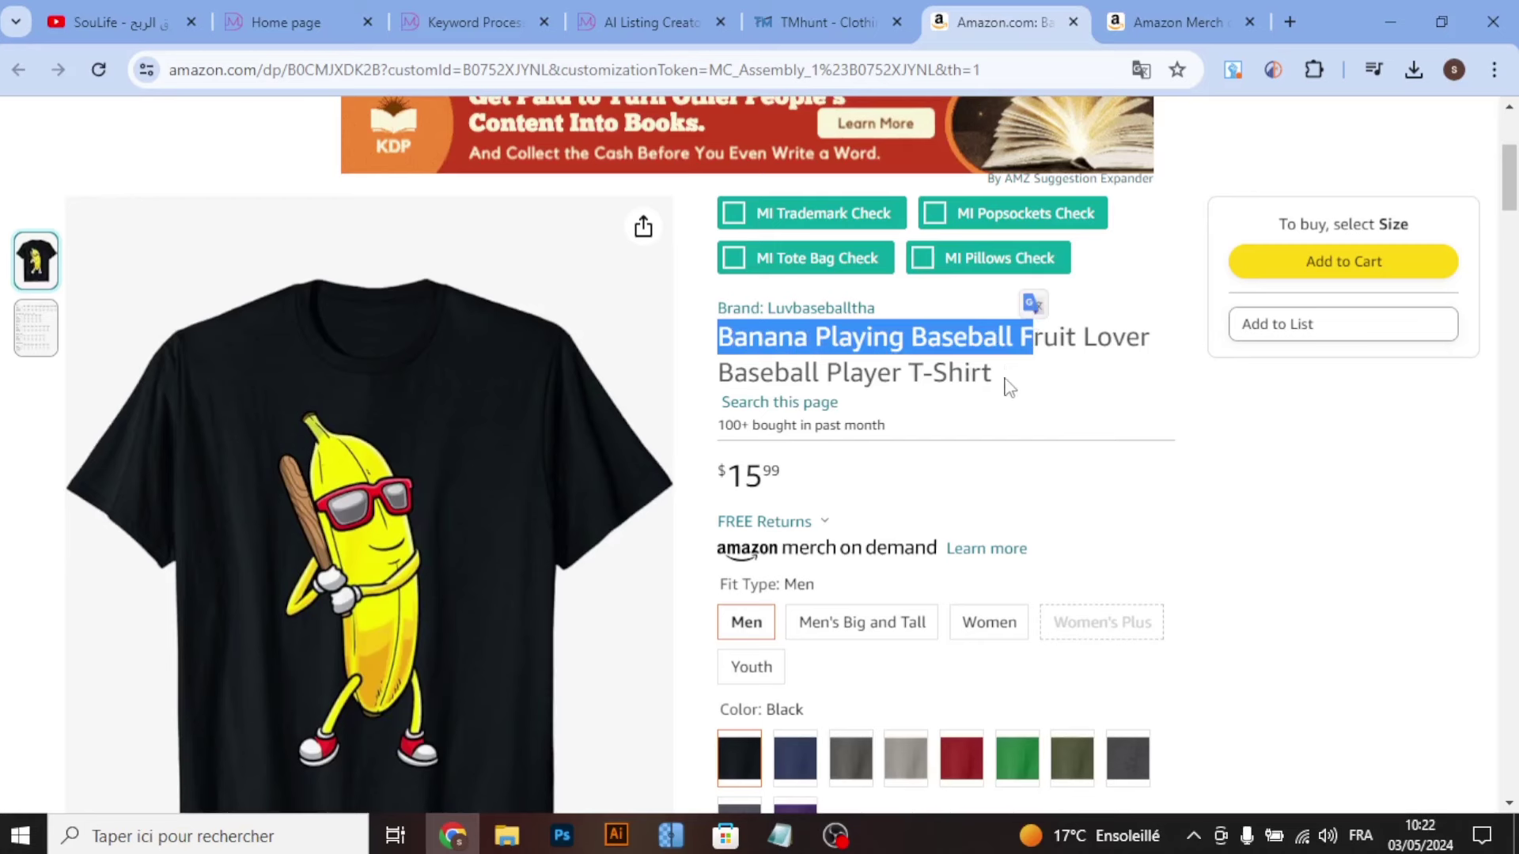
click(1072, 386)
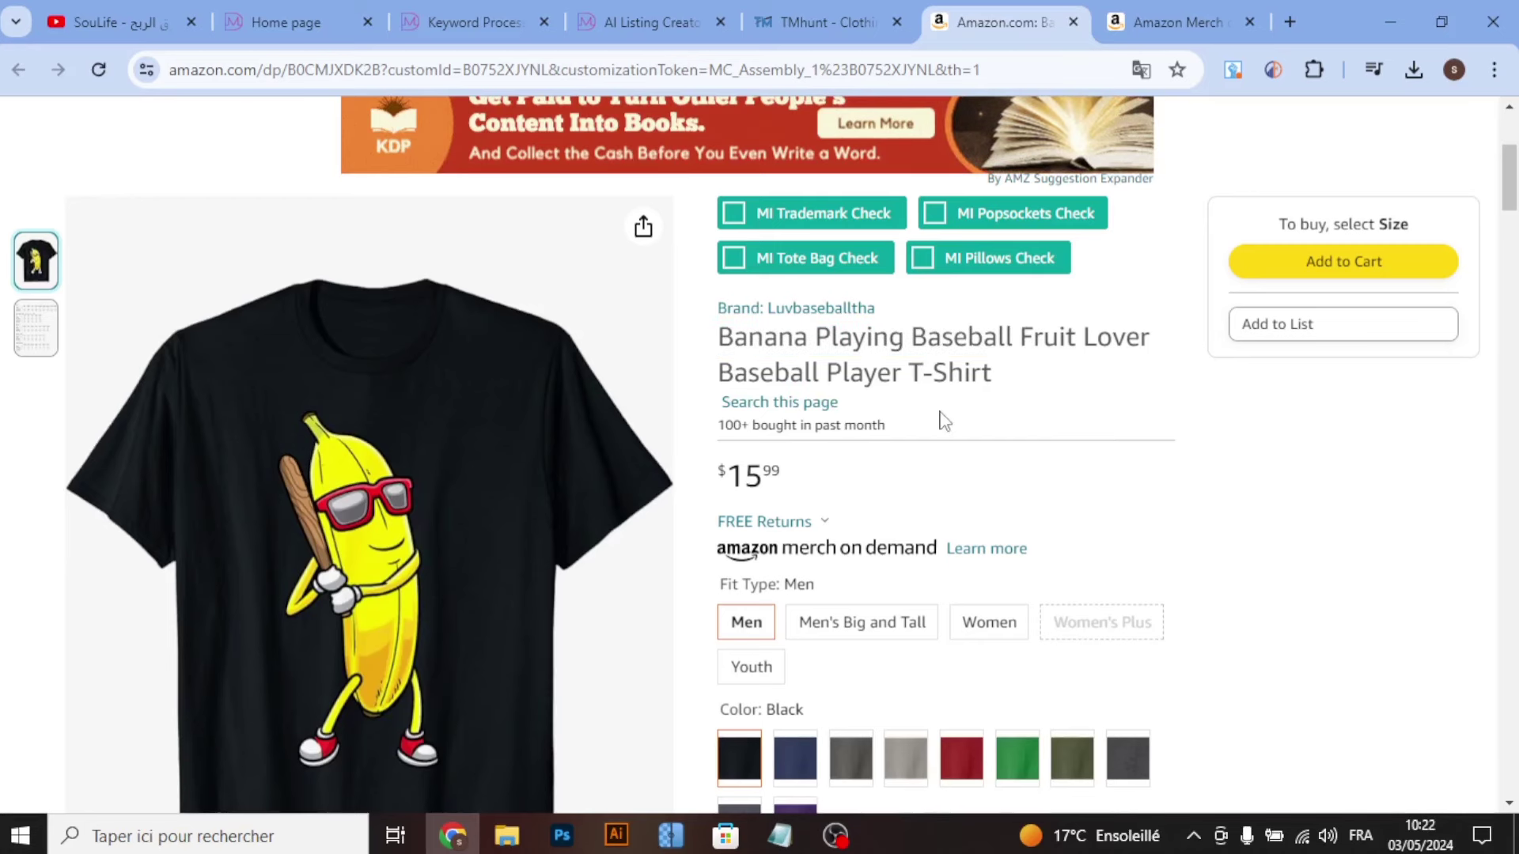
Step: Go to the Merch design form and bring the empty title and brand fields into view
click(1126, 14)
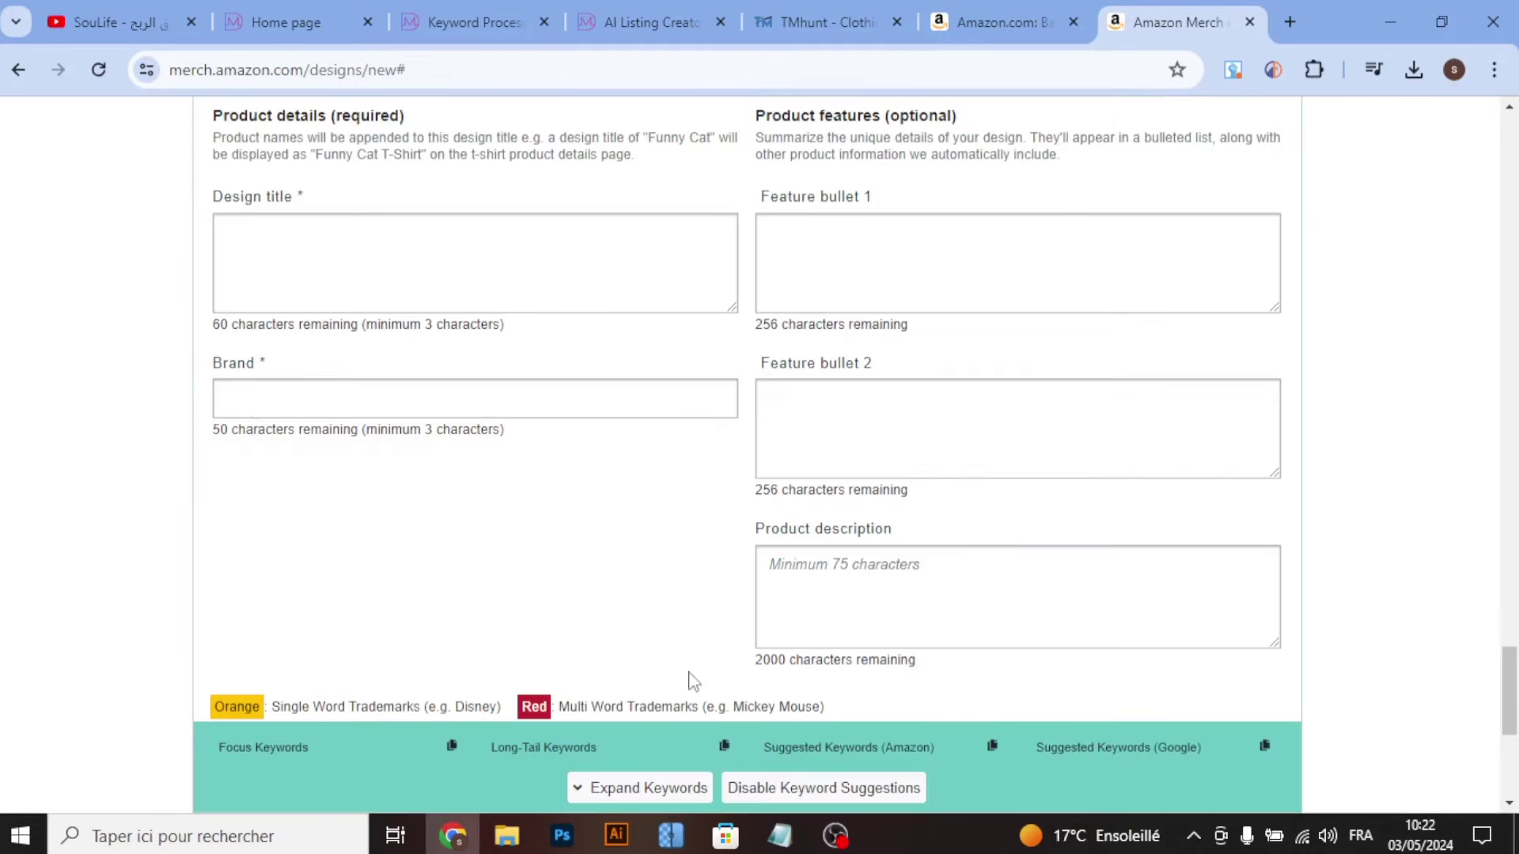
scroll(269, 539, down, 5)
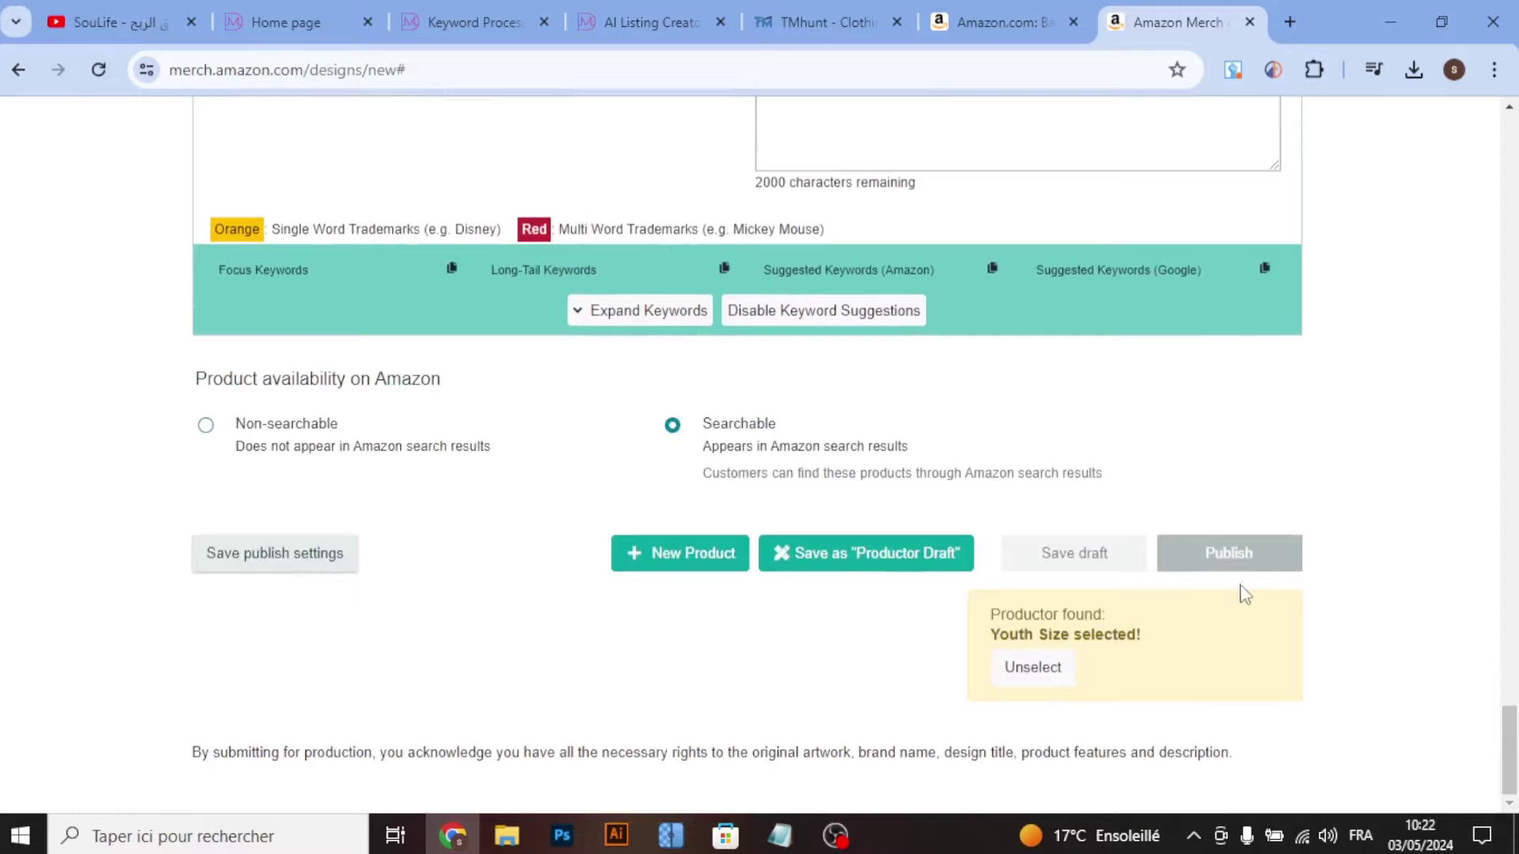
click(625, 540)
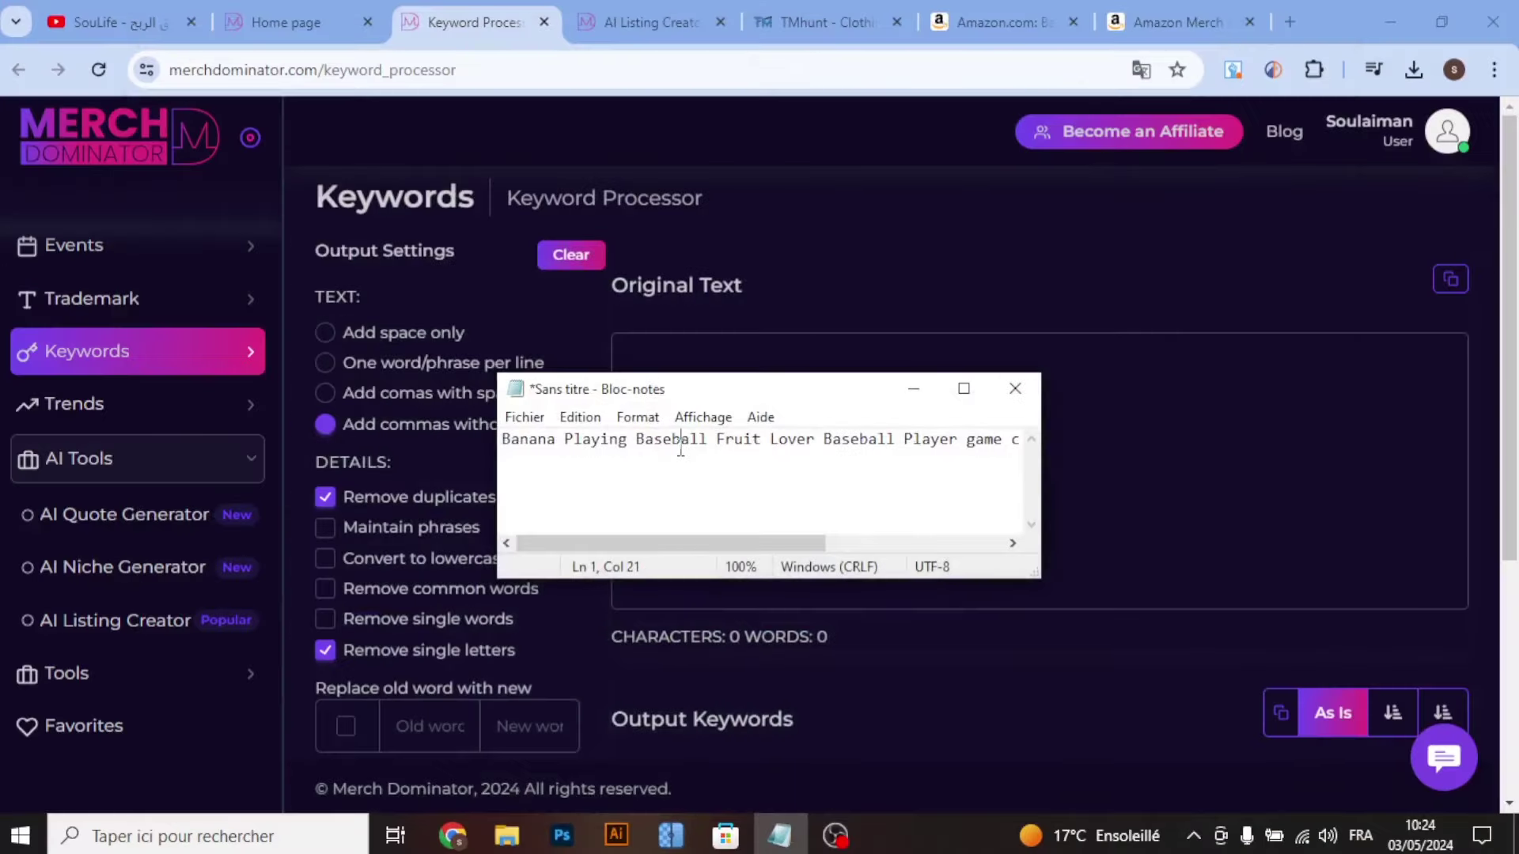
Step: Paste the Notepad keyword line into Original Text and copy the comma-separated output keywords
key(ctrl+a)
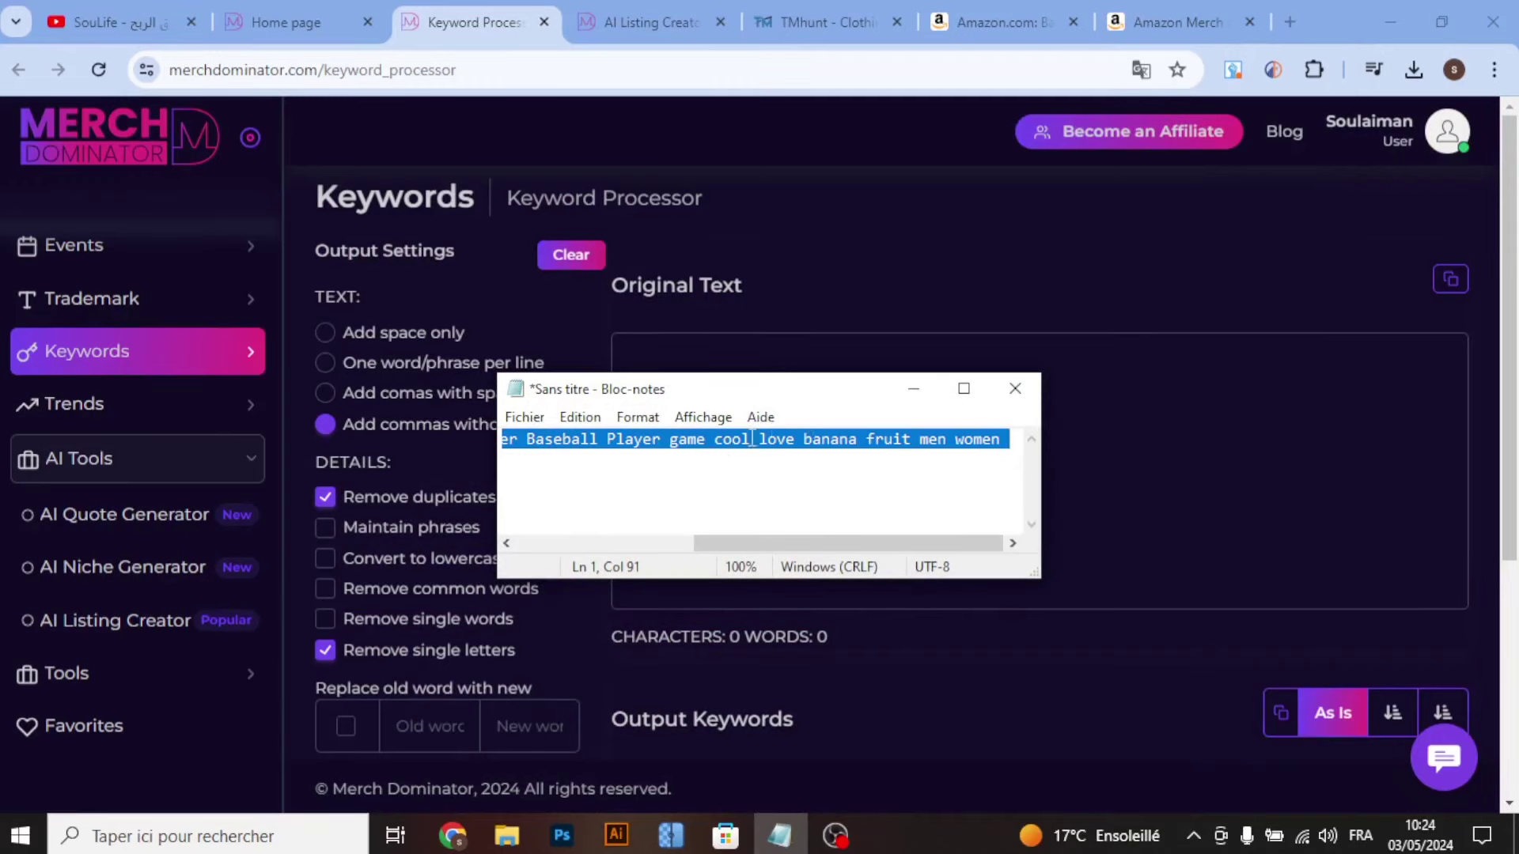
click(914, 389)
text(Banana Playing Baseball Fruit Lover Baseball Player game cool love banana fruit men women)
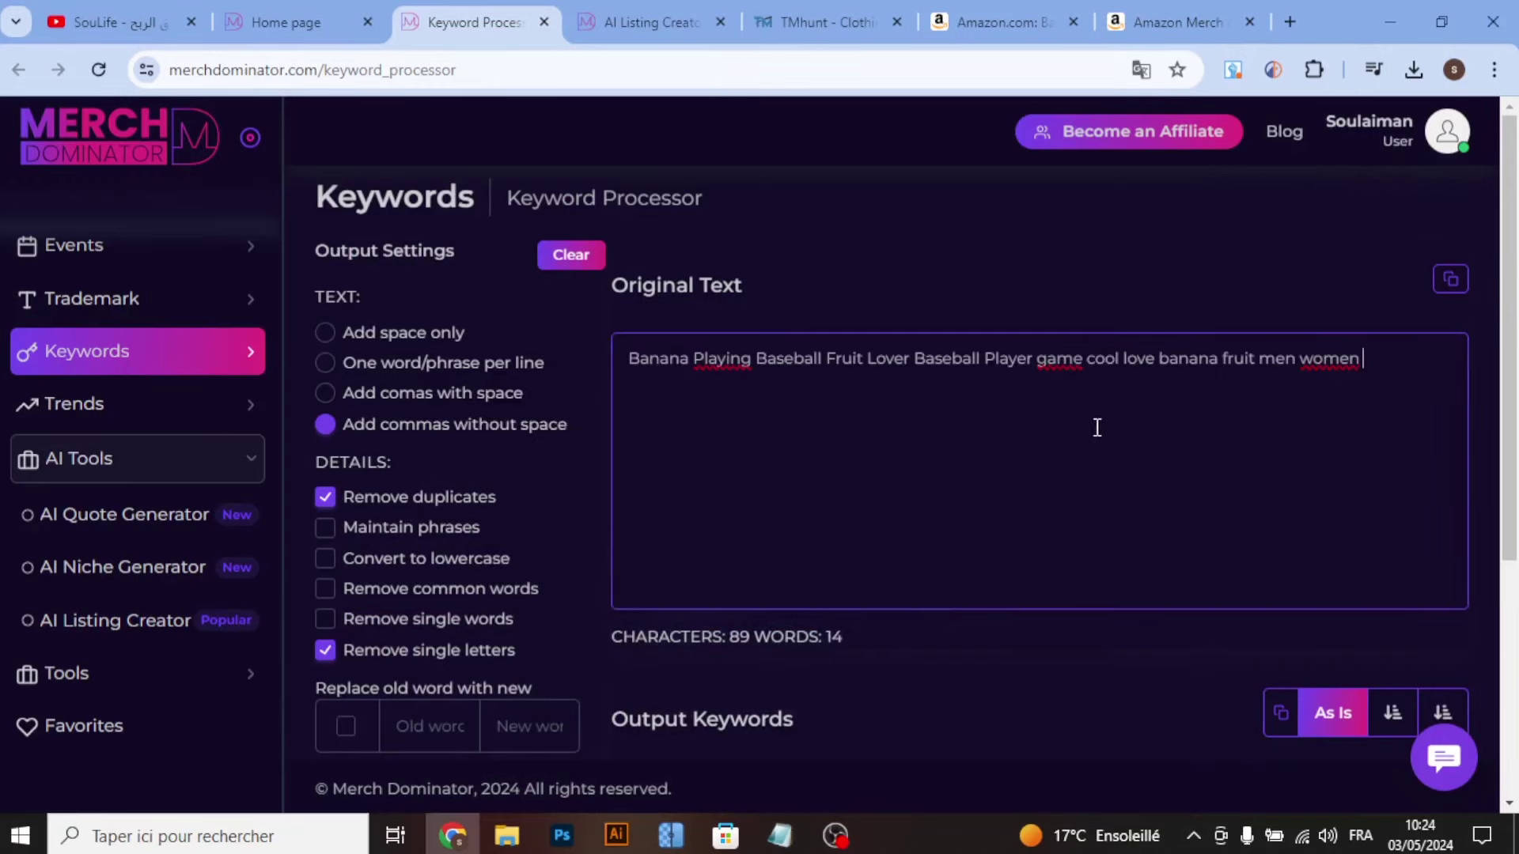
scroll(935, 415, down, 3)
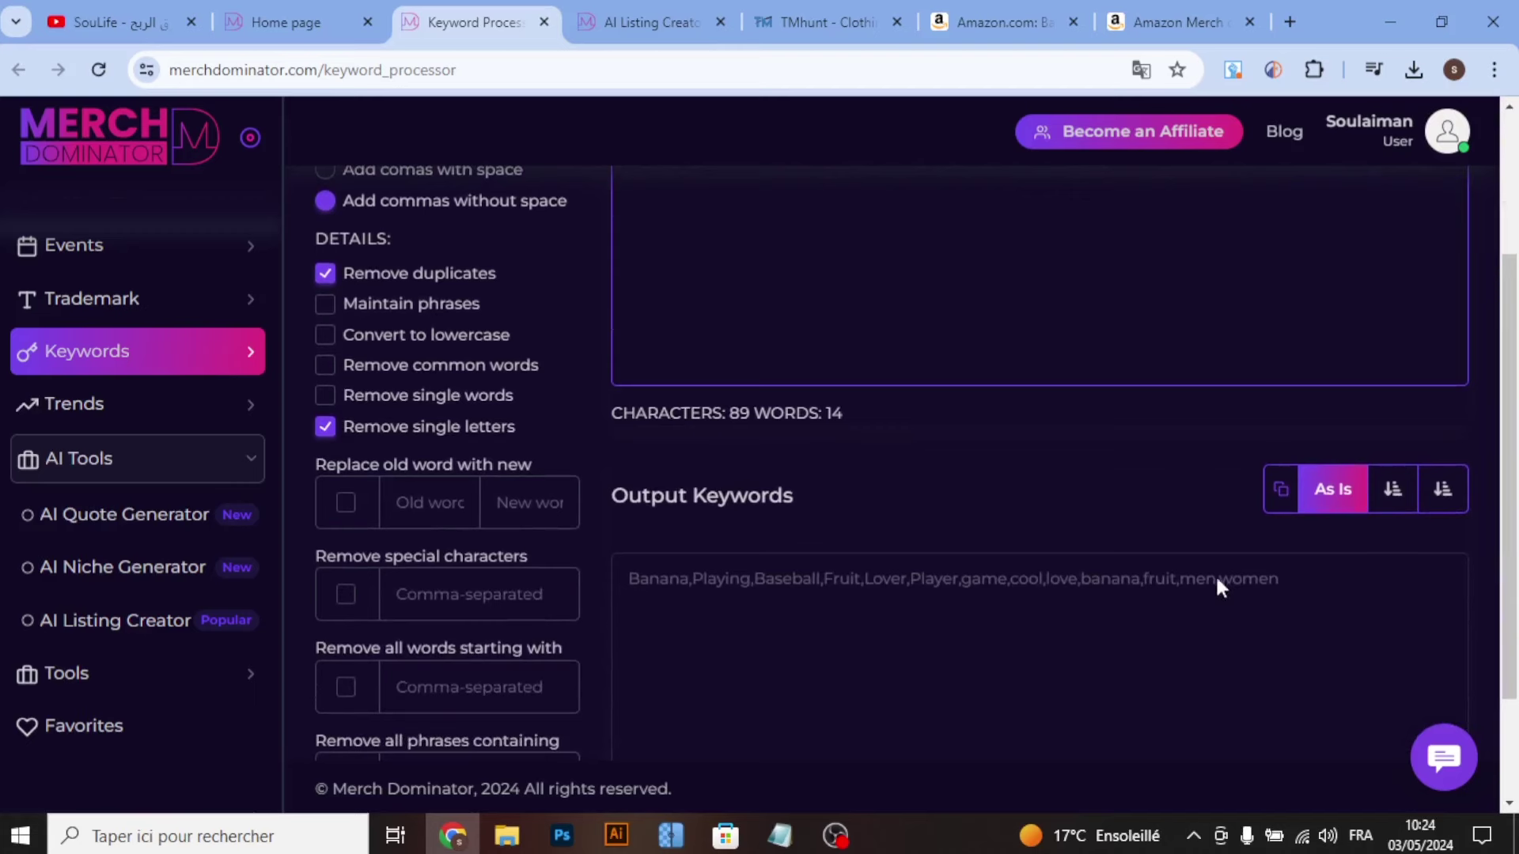
click(1280, 489)
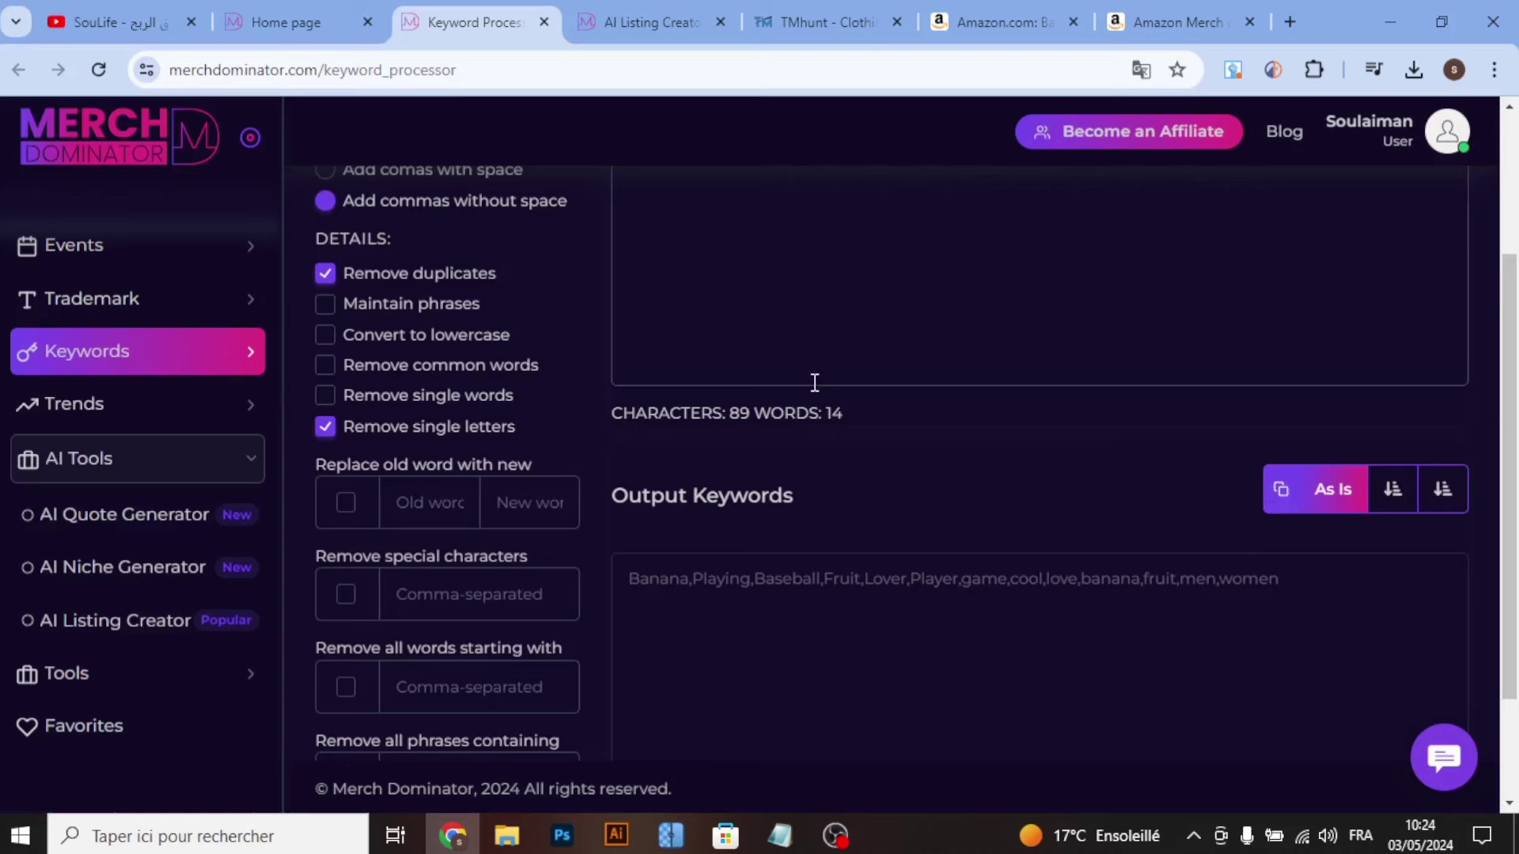
click(637, 22)
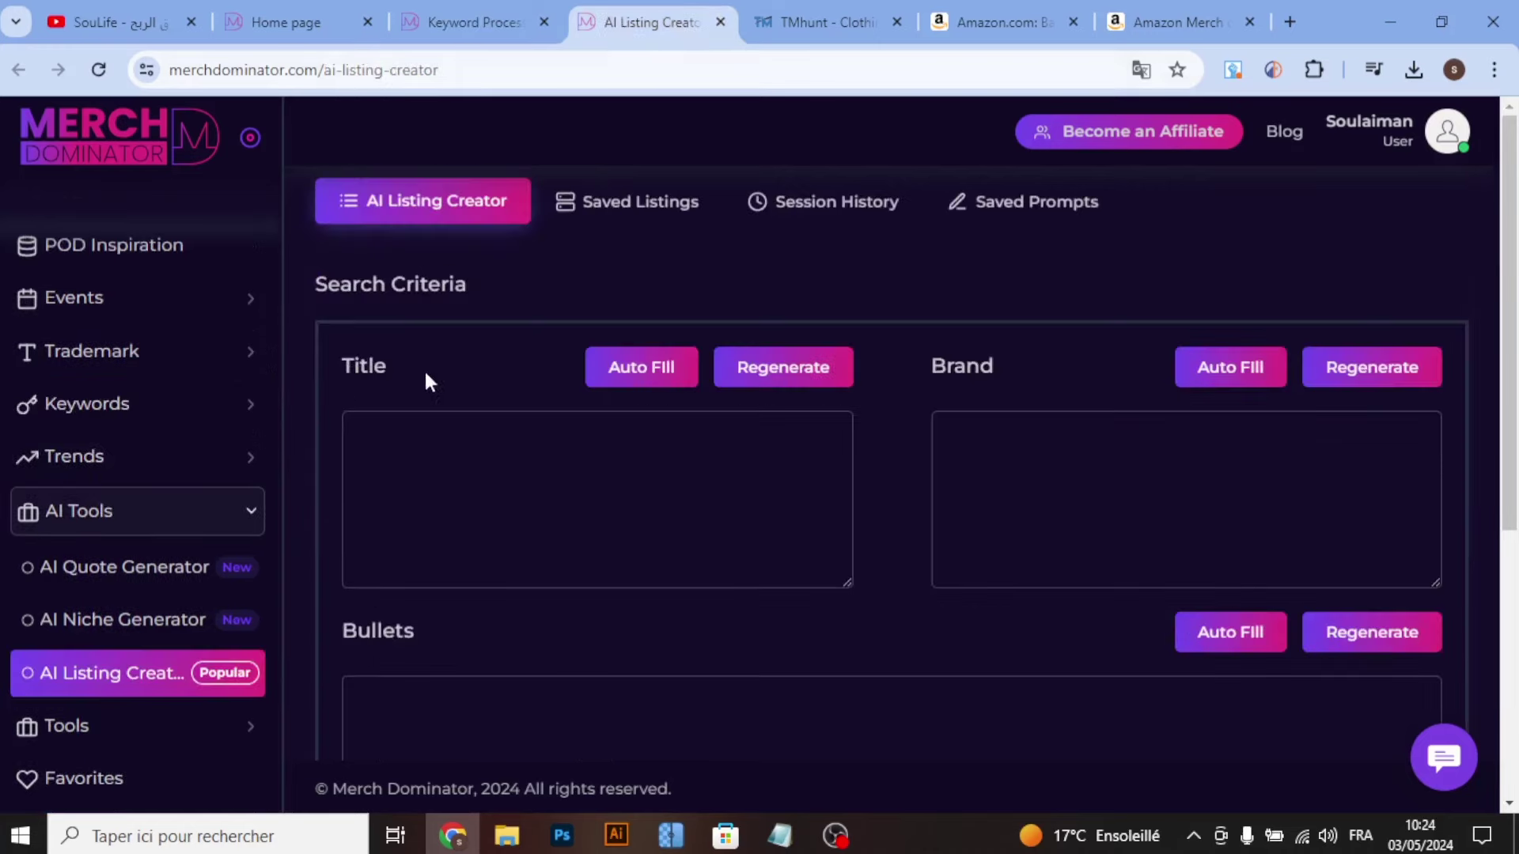
Step: Auto-fill prompts for Title, Brand, two Bullets and Description
click(617, 374)
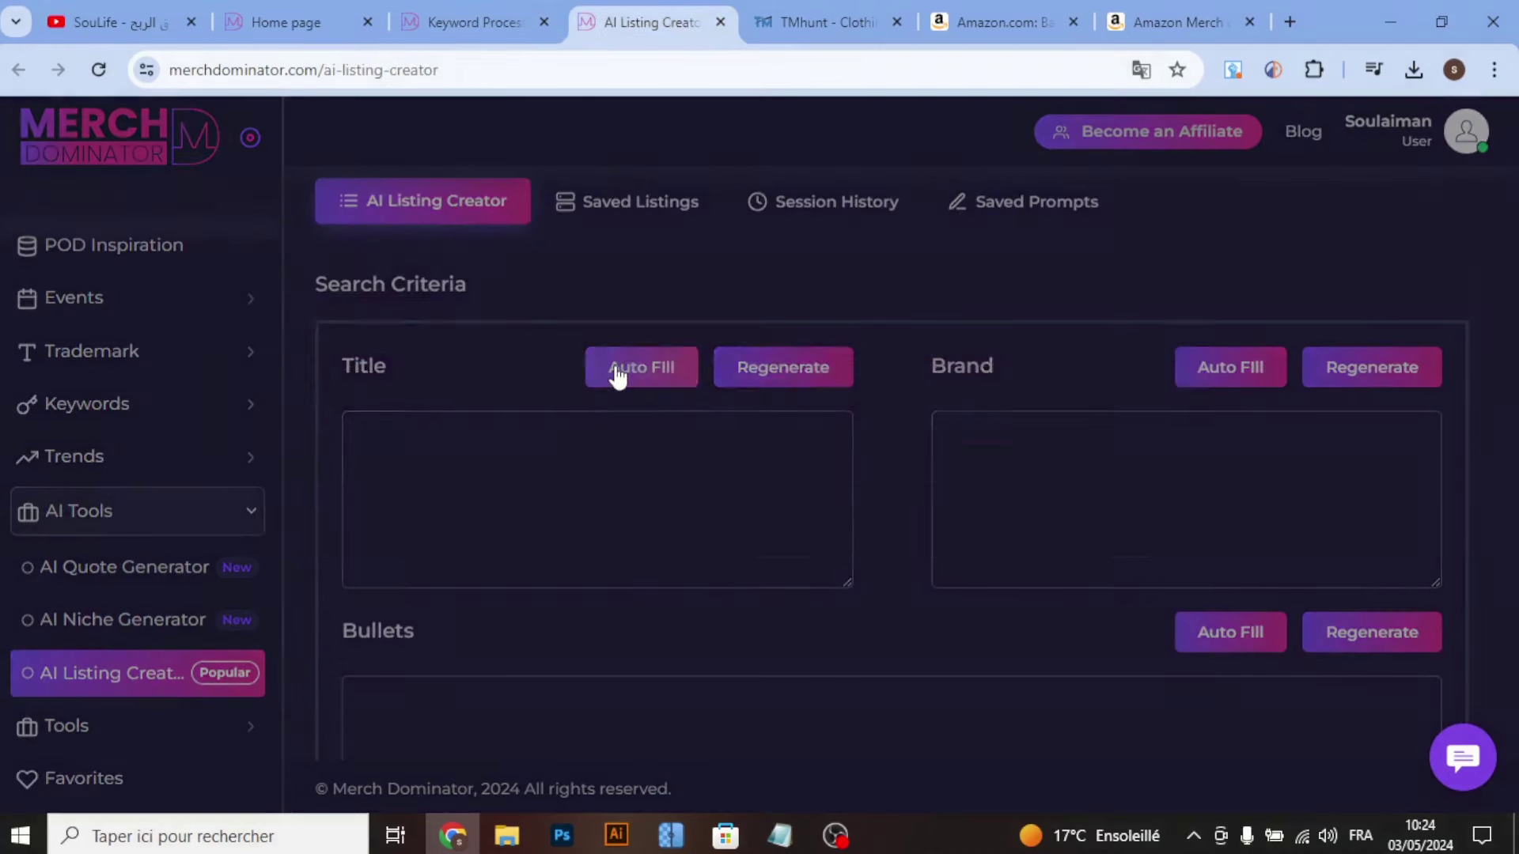
click(1127, 554)
click(1207, 370)
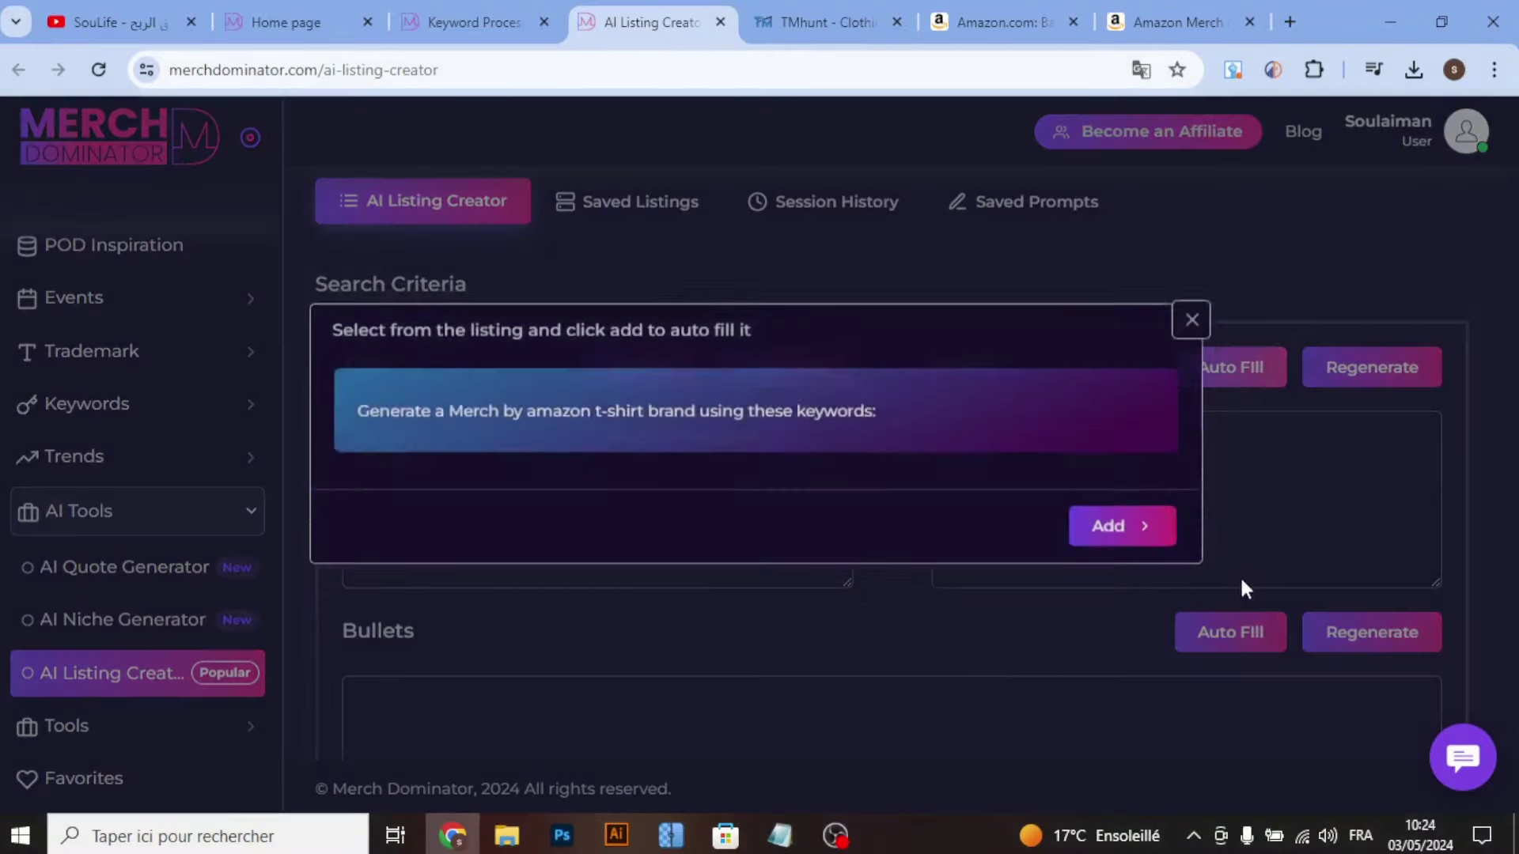
click(1127, 532)
click(1227, 633)
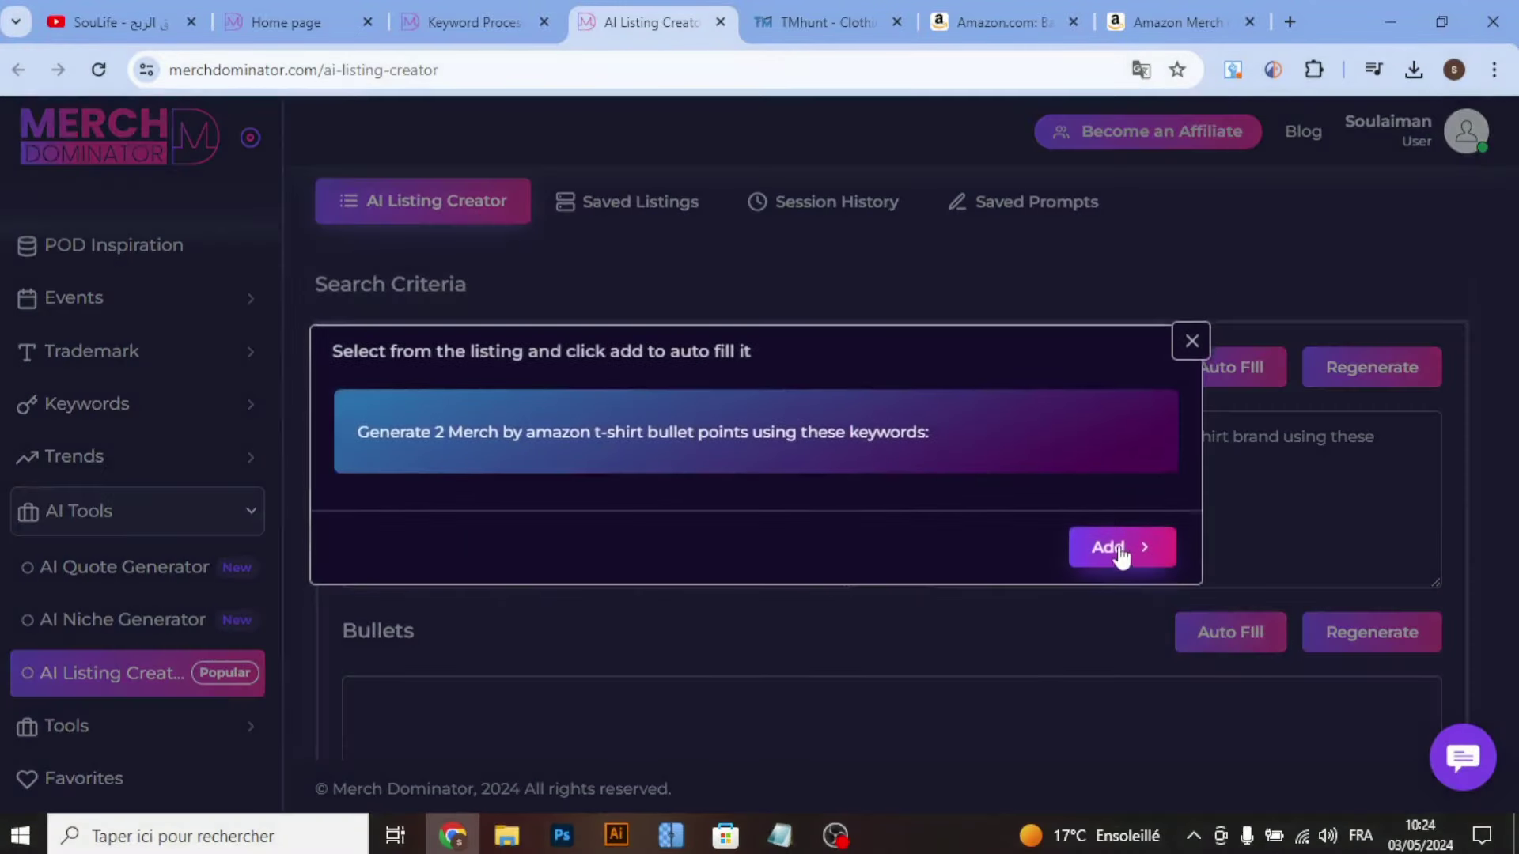
click(1121, 553)
scroll(1108, 498, down, 5)
click(1228, 415)
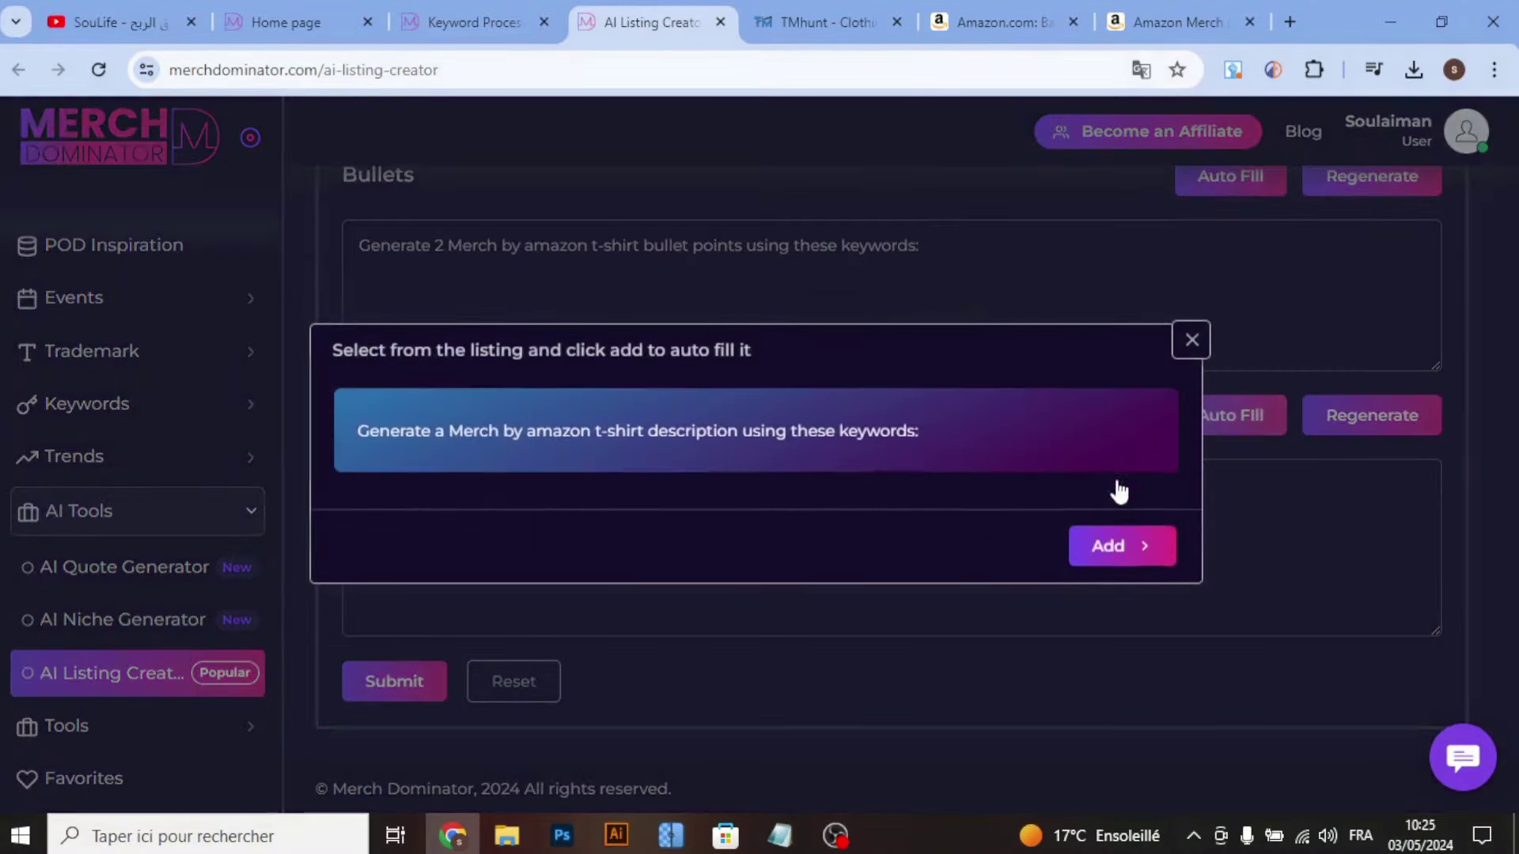
click(1119, 541)
Step: Paste the keyword list into all four prompts and submit to generate the listing
click(689, 457)
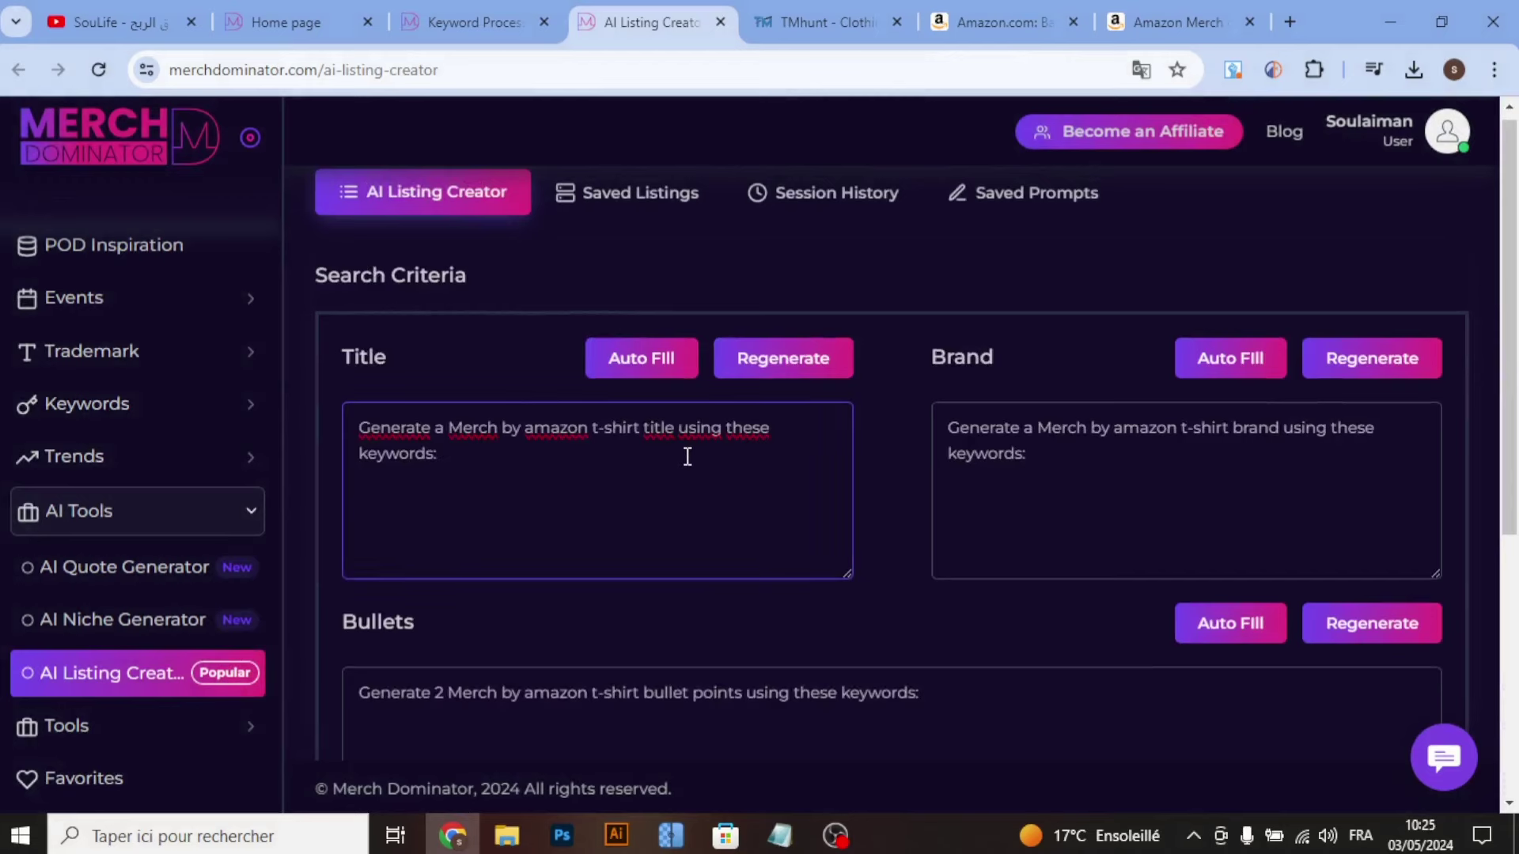
key(ctrl+v)
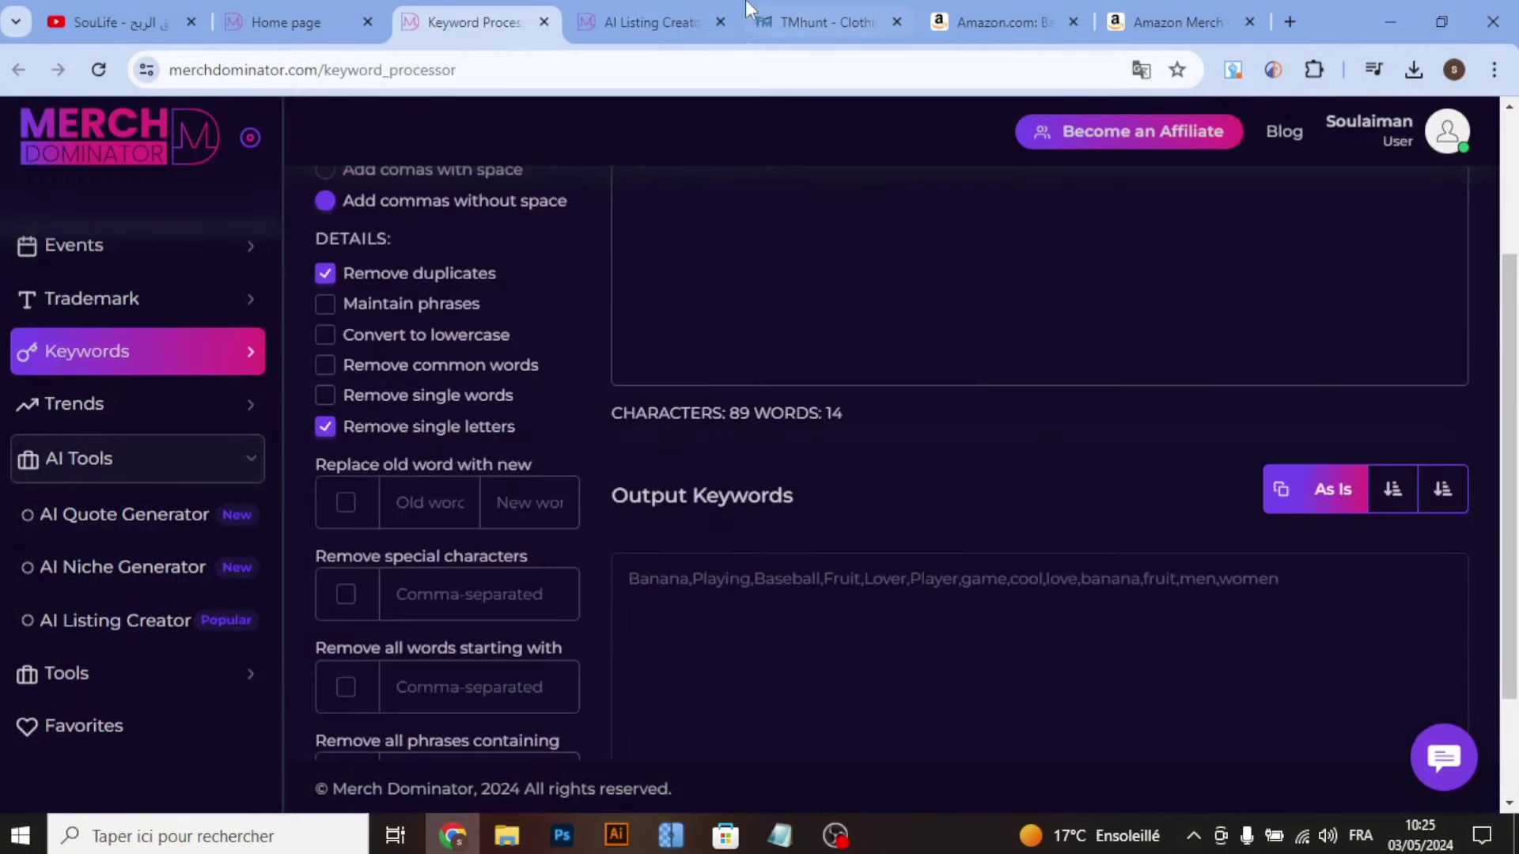
click(1148, 475)
text(Banana,Playing,Baseball,Fruit,Lover,Player,game,cool,love,banana,fruit,men,women)
scroll(1041, 510, down, 2)
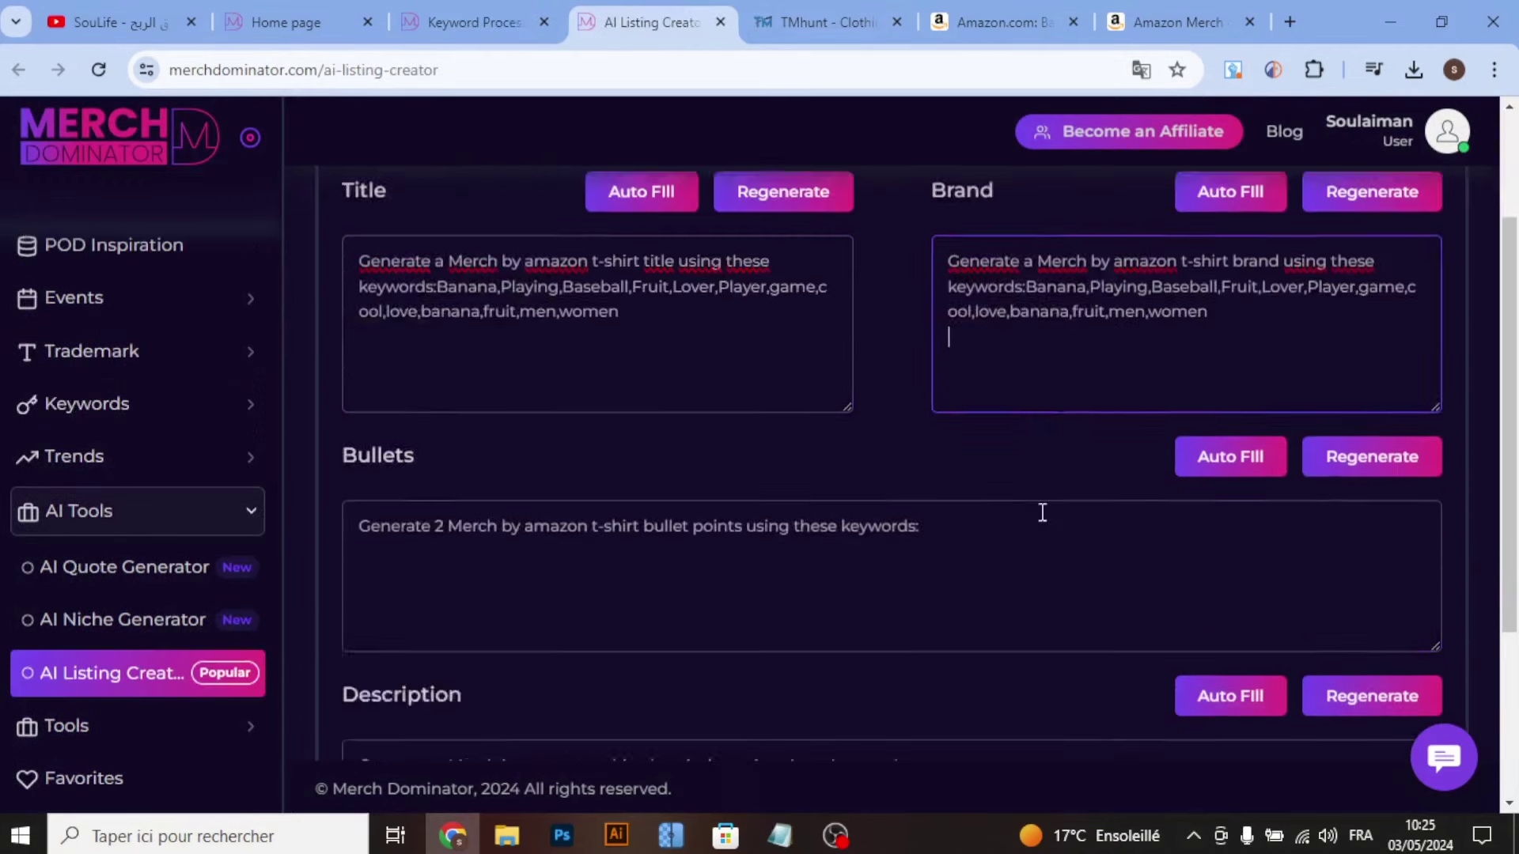
scroll(1107, 459, down, 2)
click(1139, 408)
text(Banana,Playing,Baseball,Fruit,Lover,Player,game,cool,love,banana,fruit,men,women)
scroll(1052, 443, down, 2)
click(1010, 482)
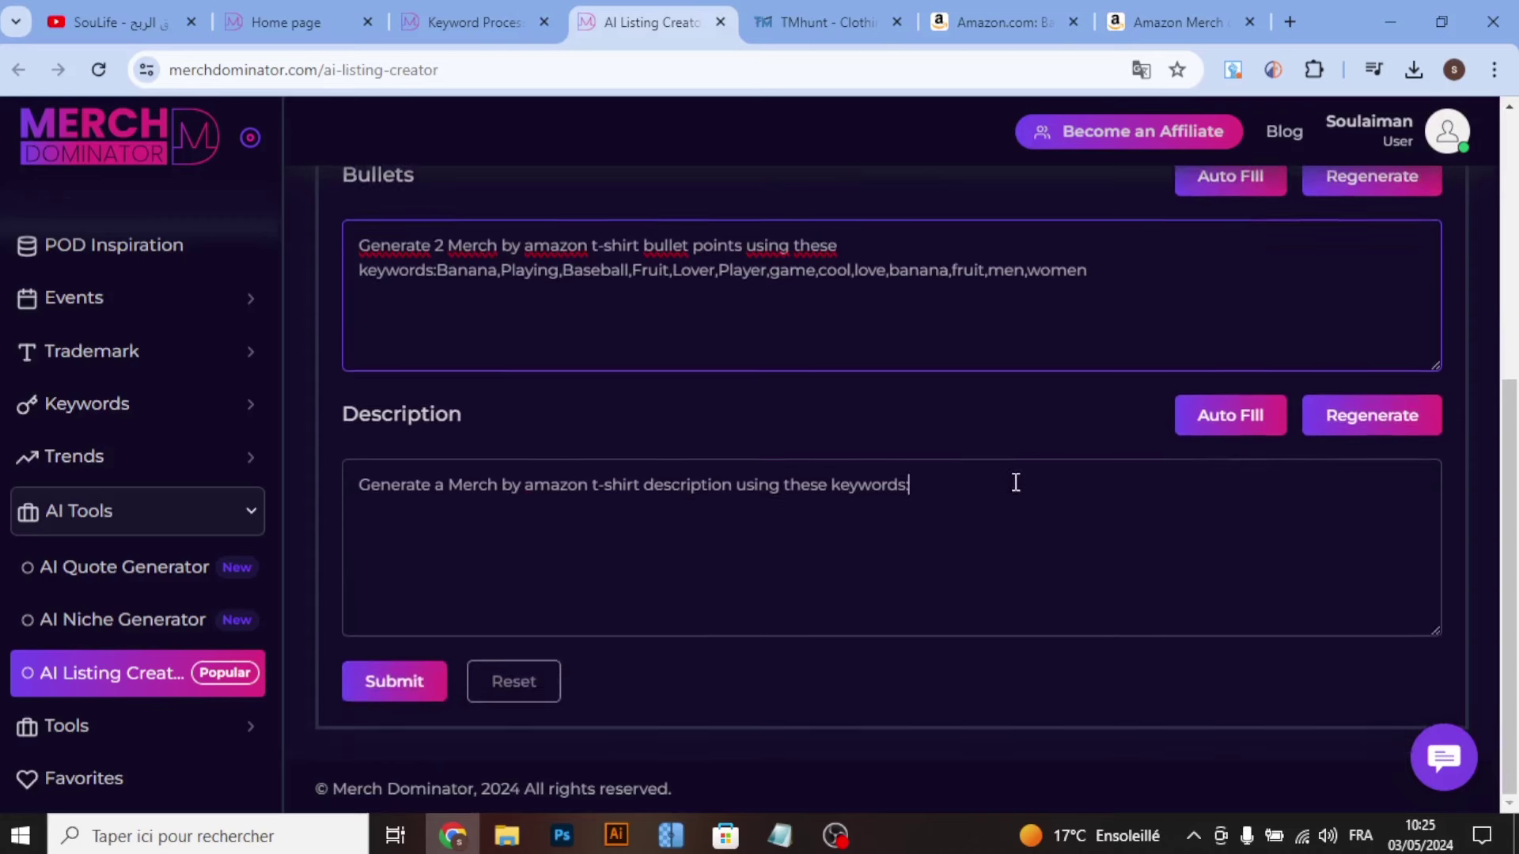
text(Banana,Playing,Baseball,Fruit,Lover,Player,game,cool,love,banana,fruit,men,women)
click(421, 694)
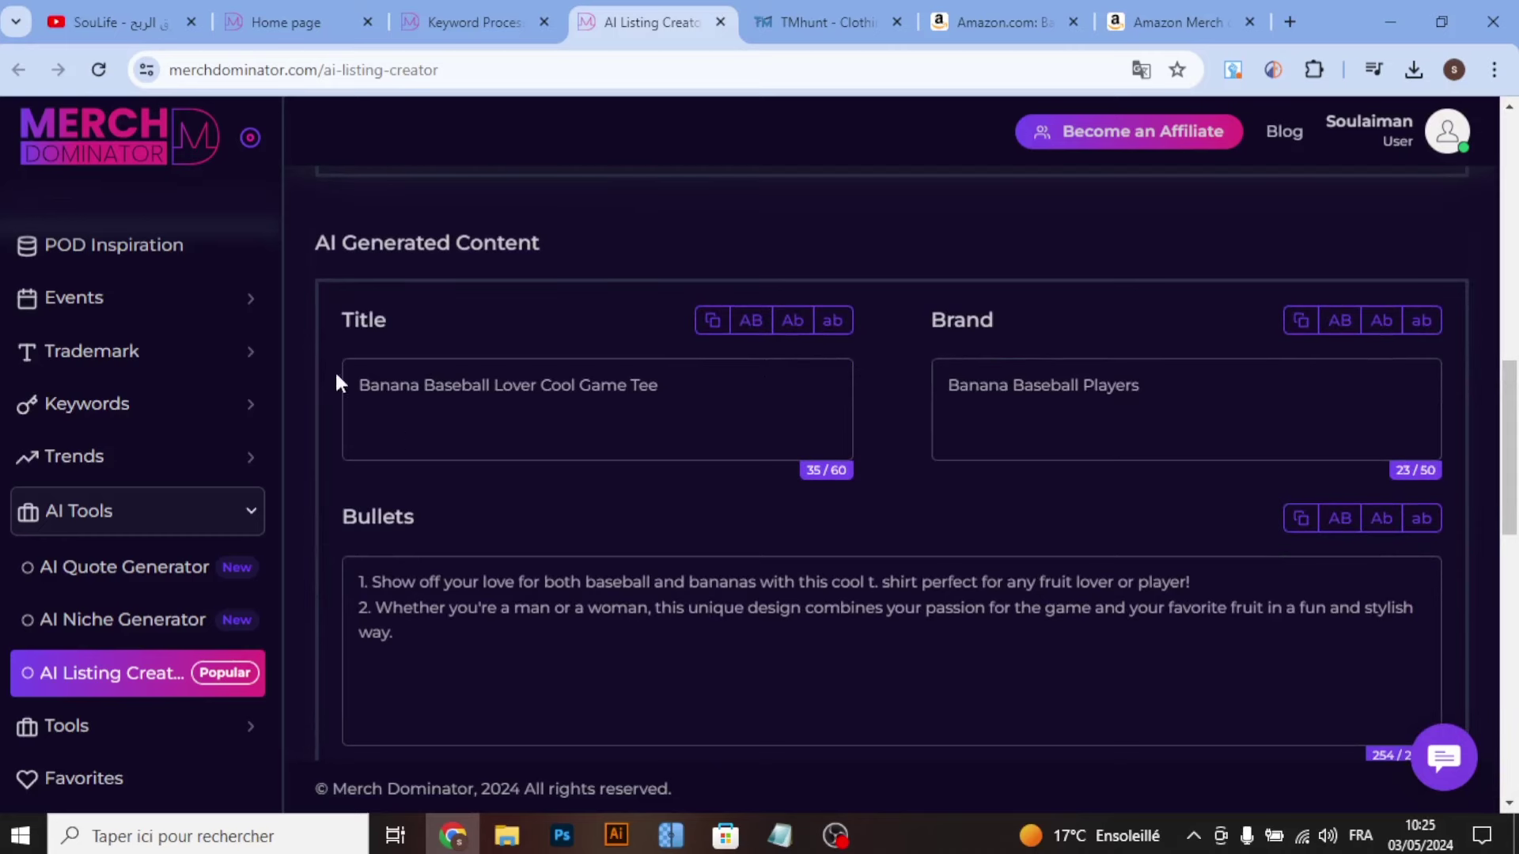
Step: Look over the AI-generated bullets in the listing content
scroll(386, 558, down, 5)
scroll(407, 534, up, 4)
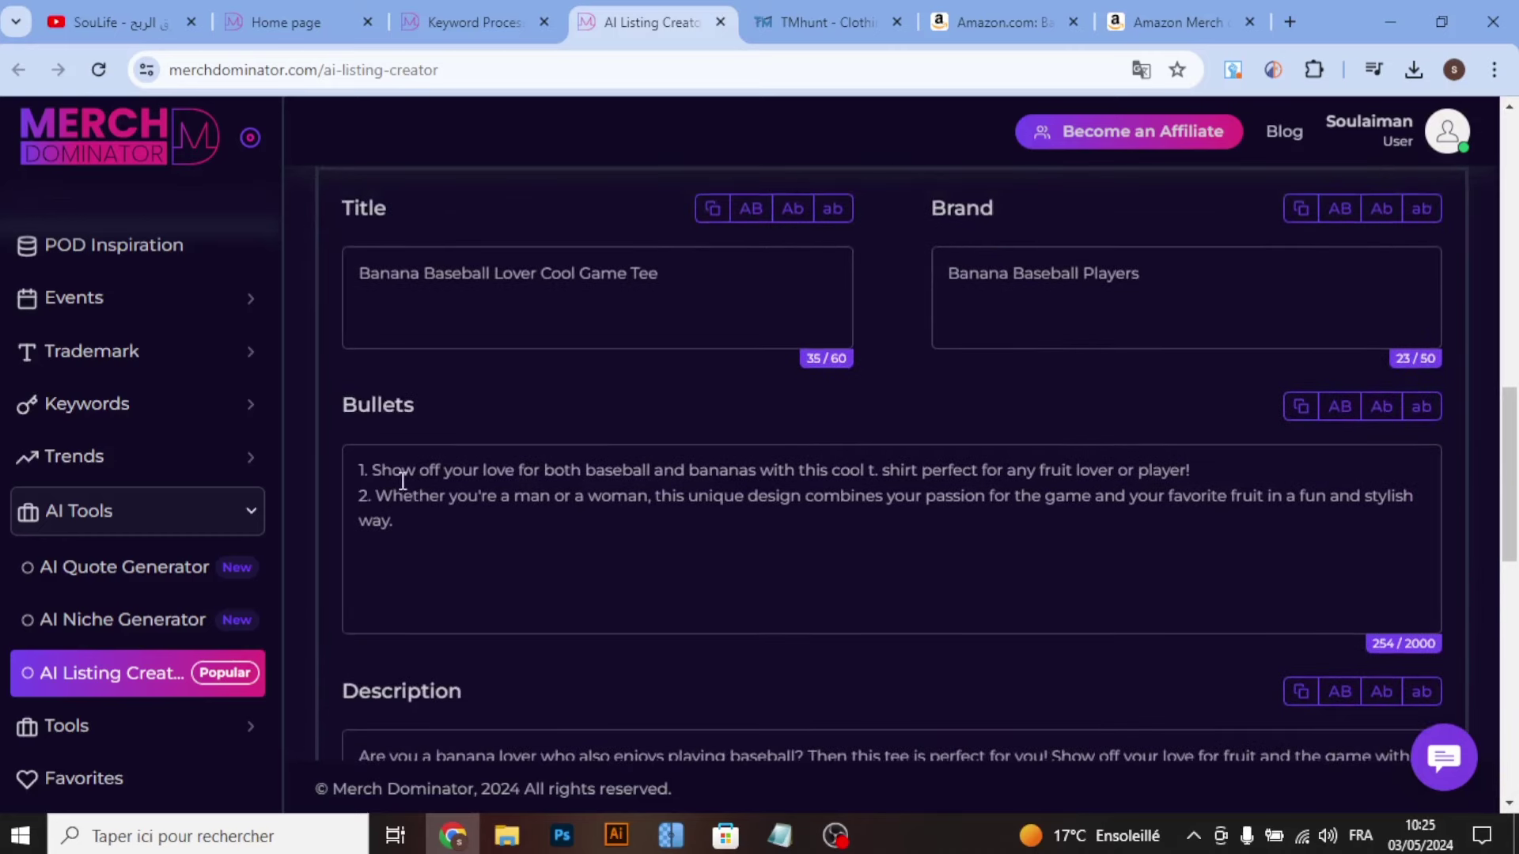
mouse_move(372, 470)
mouse_down()
mouse_move(427, 470)
mouse_move(440, 496)
mouse_up()
click(479, 597)
scroll(486, 593, down, 4)
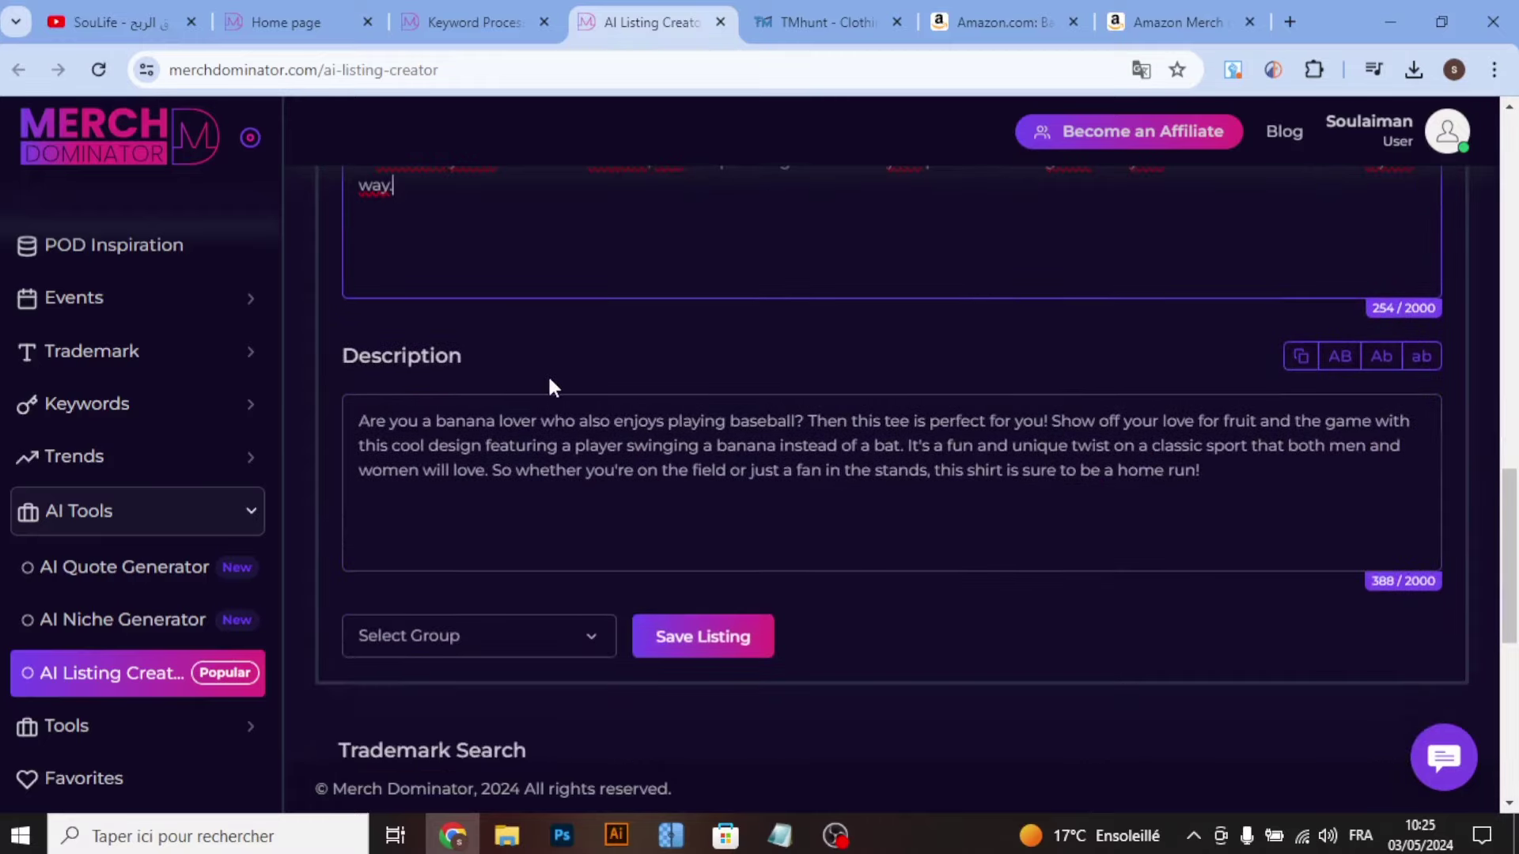
scroll(548, 373, up, 7)
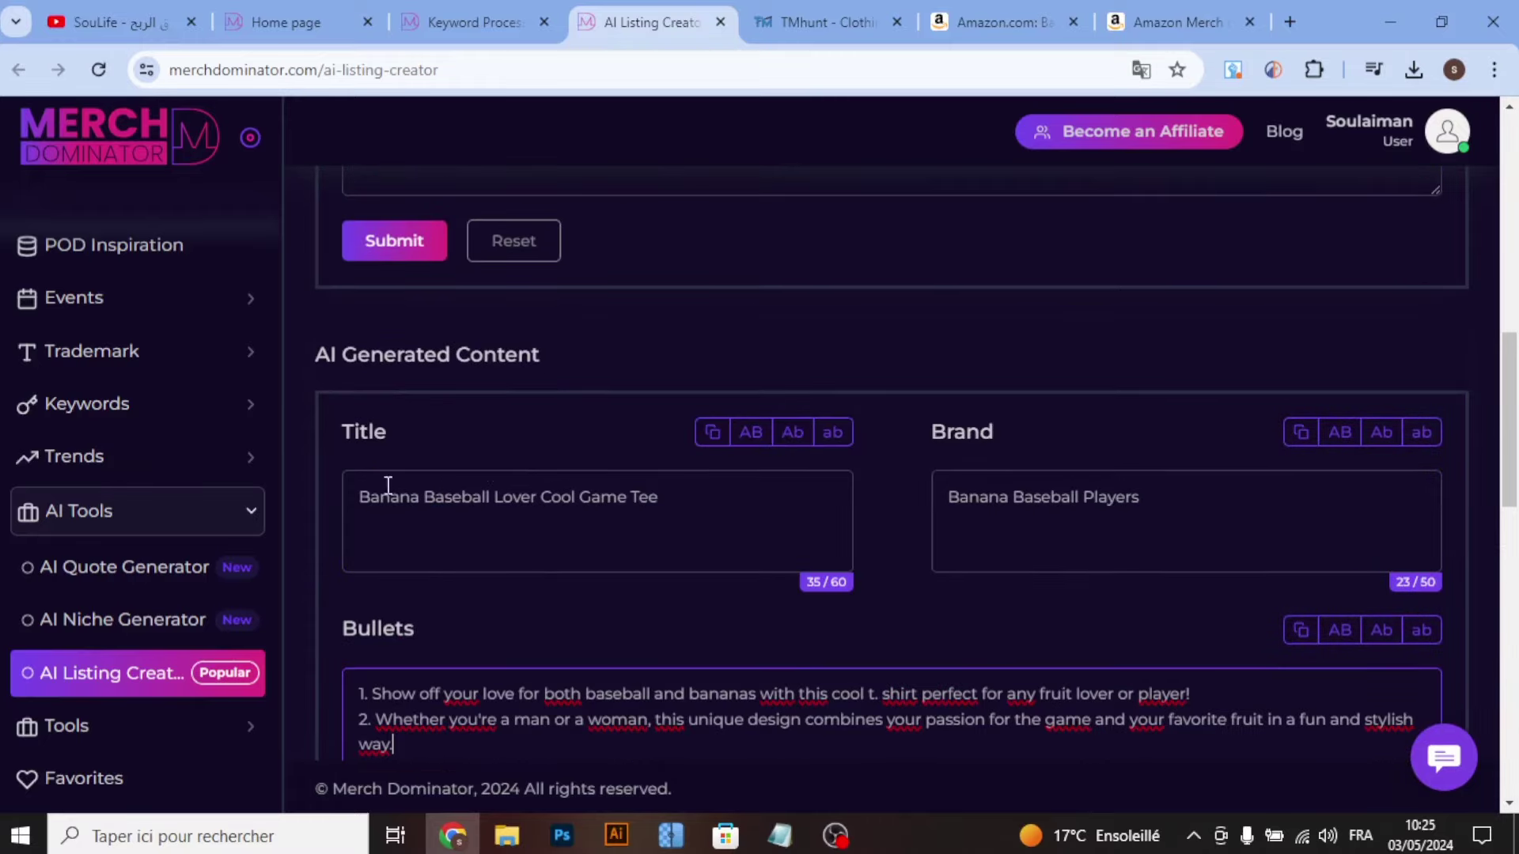
scroll(472, 528, up, 5)
scroll(794, 411, up, 4)
scroll(793, 501, down, 4)
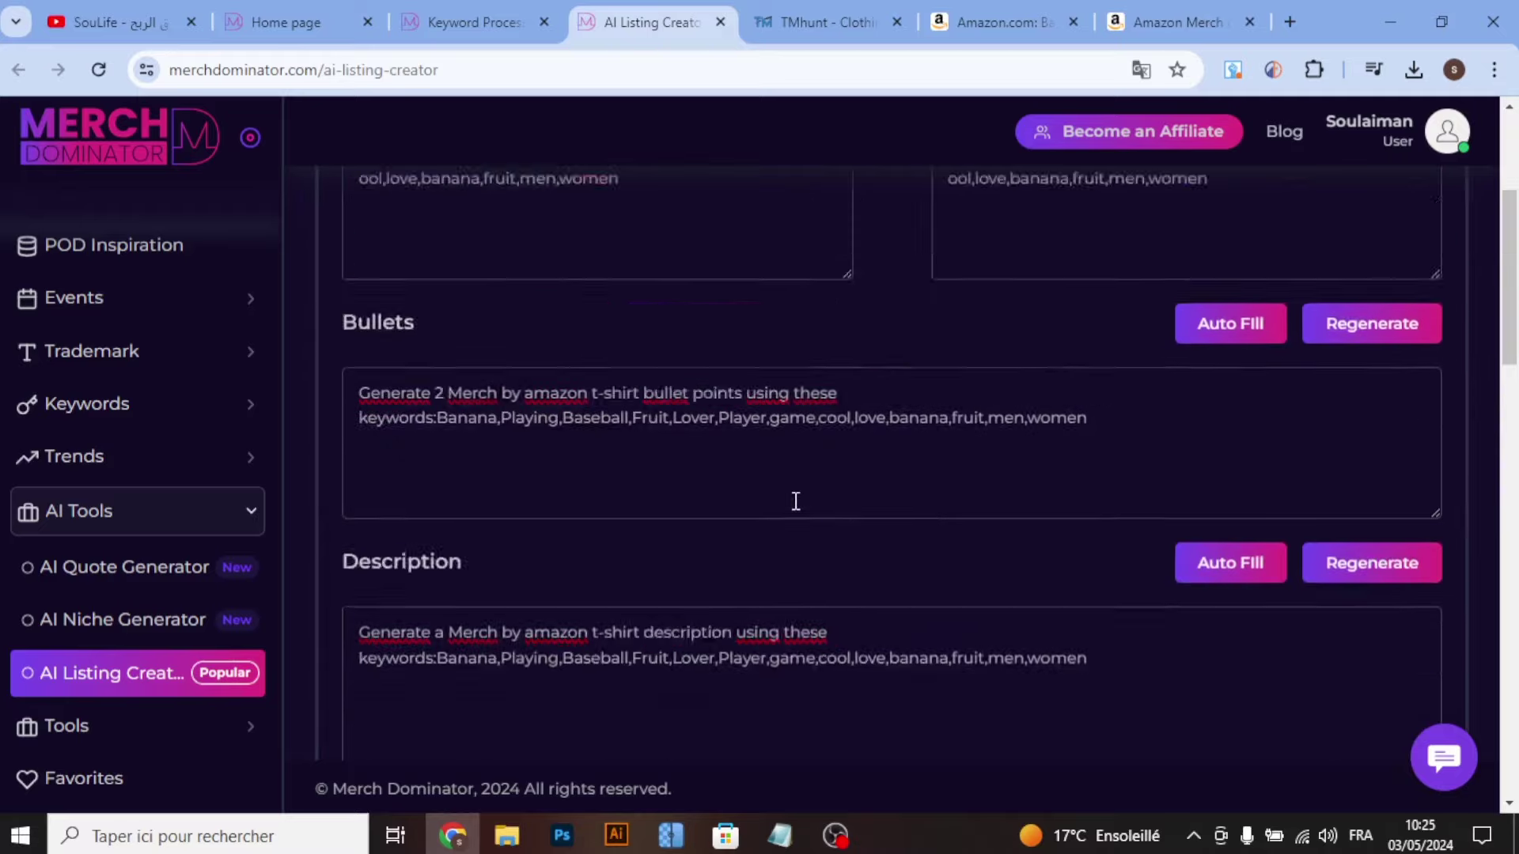
scroll(797, 499, down, 5)
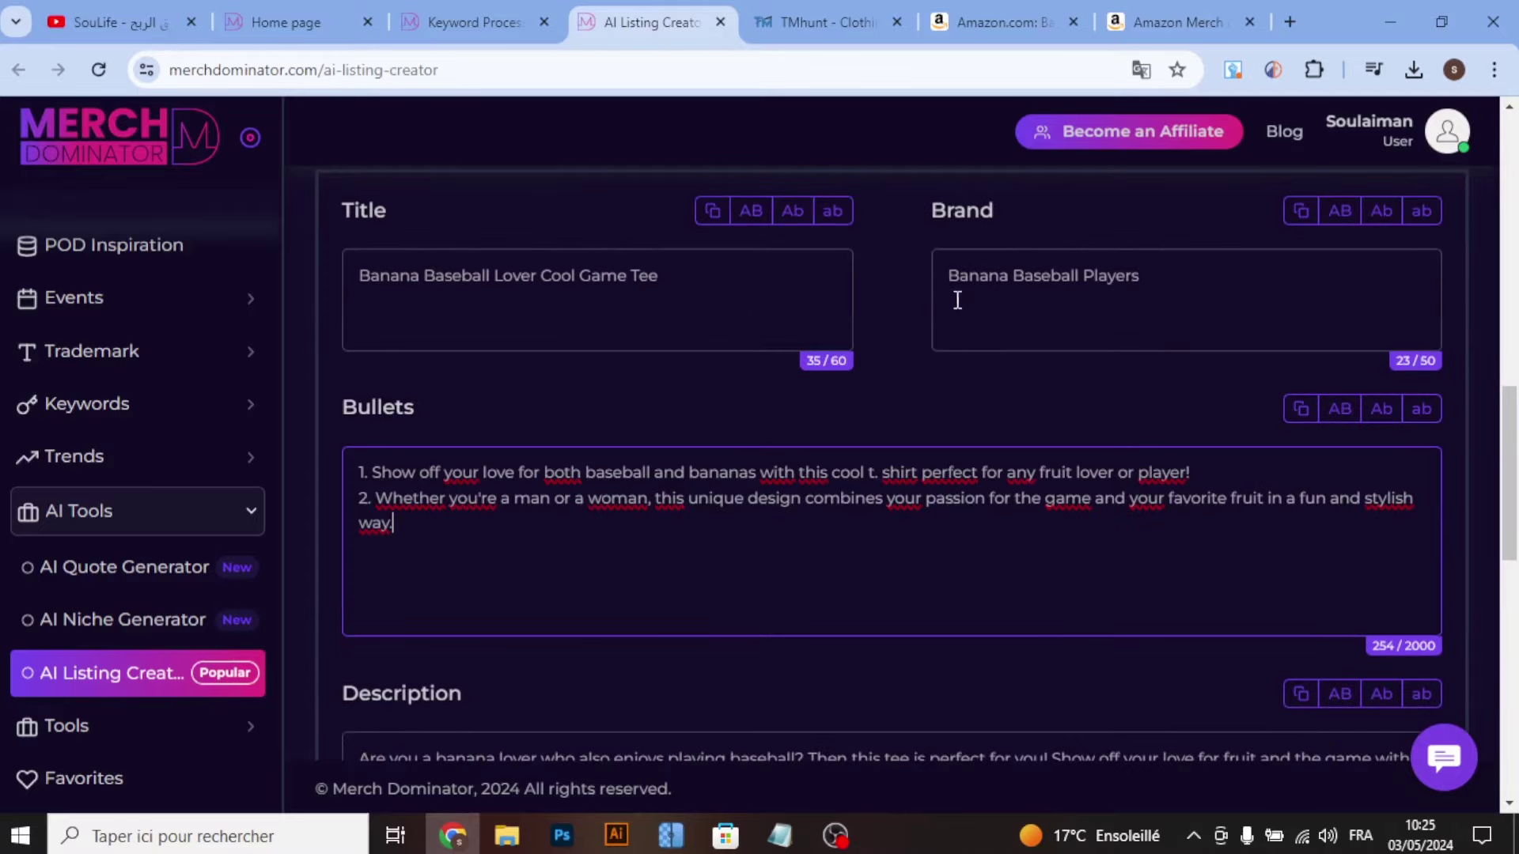
Step: Review the generated title 'Banana Baseball Lover Cool Game Tee' and brand 'Banana Baseball Players'
drag(941, 293, 891, 454)
click(702, 293)
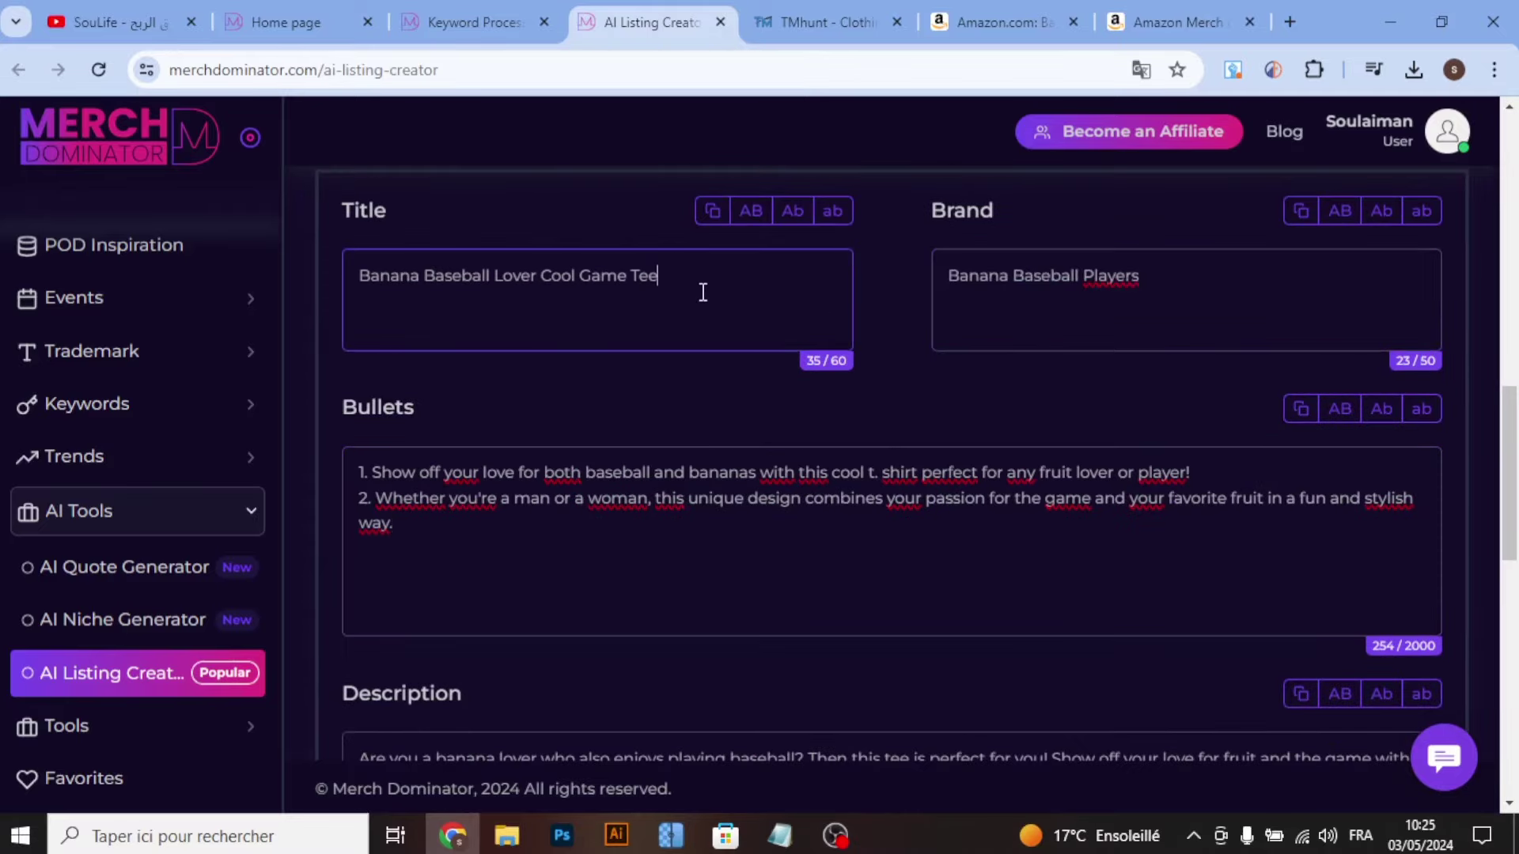
drag(596, 291, 368, 299)
drag(630, 278, 852, 303)
click(642, 362)
Step: Review the bullet text and the 388-character generated description
drag(371, 468, 1293, 476)
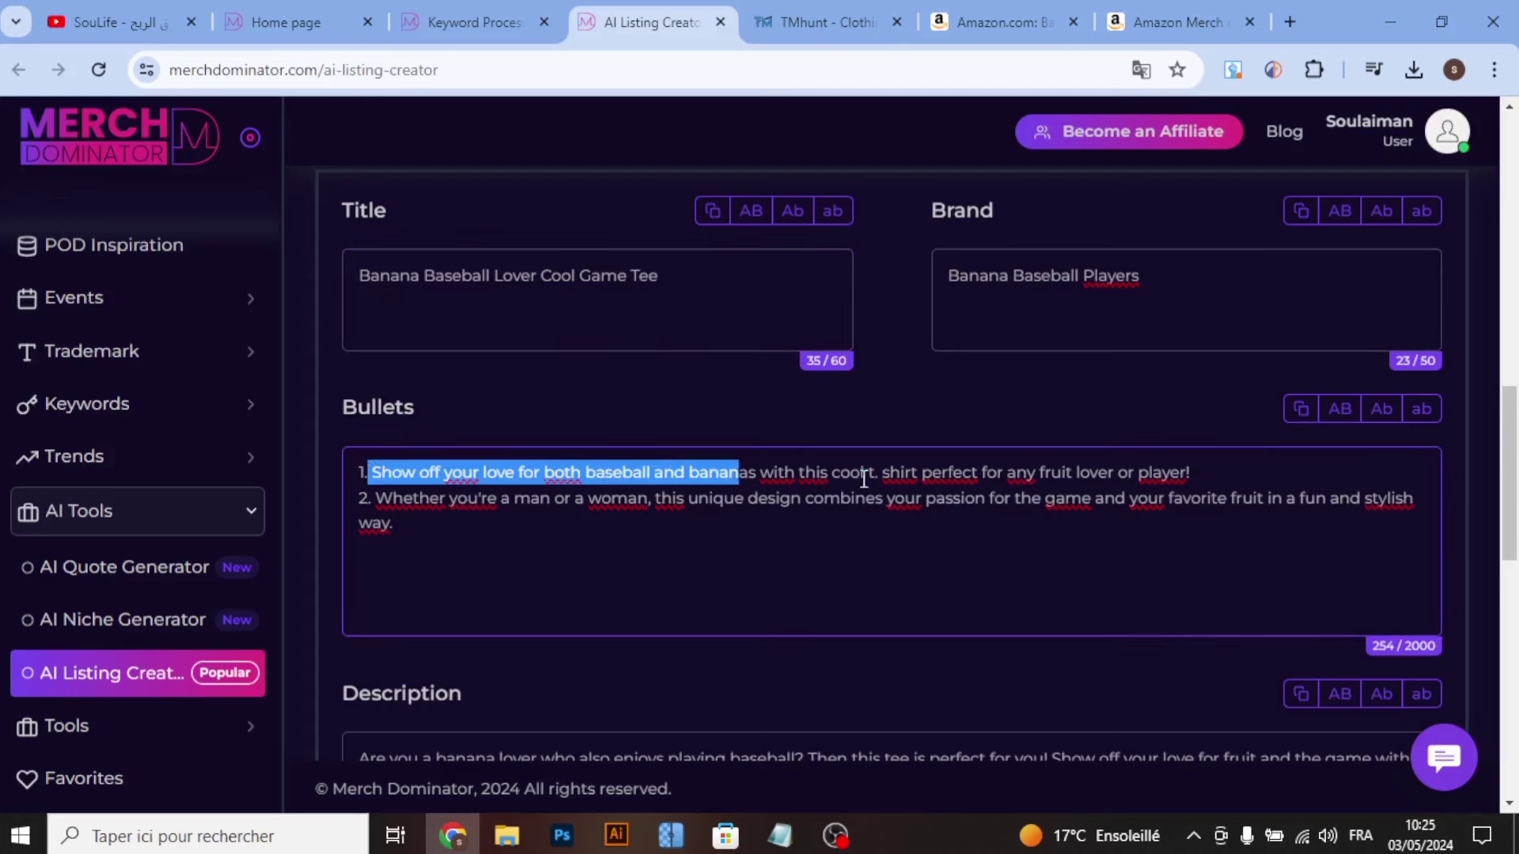
drag(377, 497, 404, 498)
scroll(512, 538, down, 3)
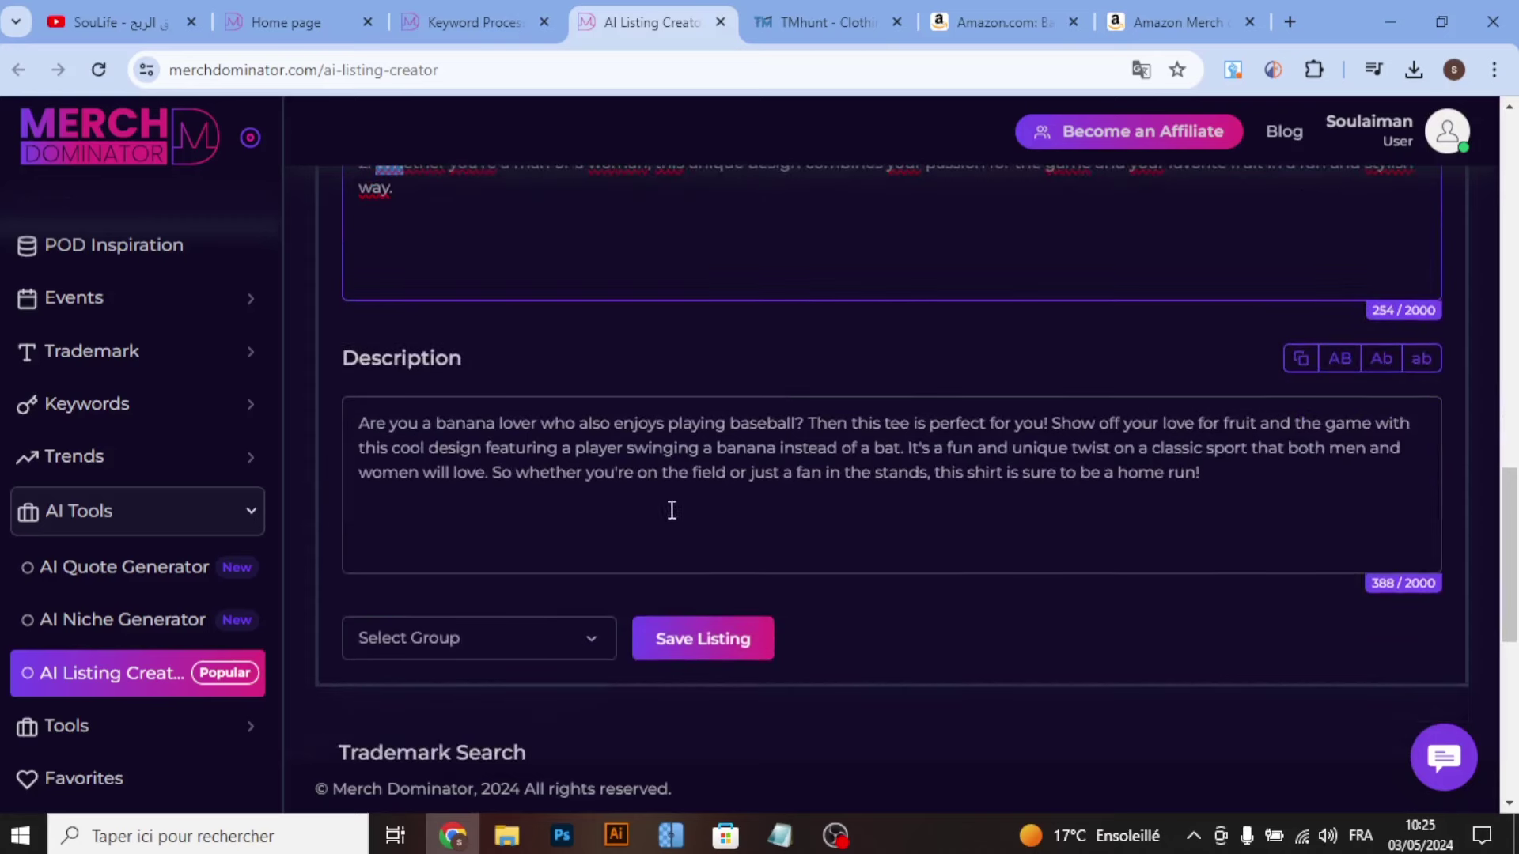
click(899, 523)
scroll(713, 500, down, 3)
scroll(492, 440, down, 2)
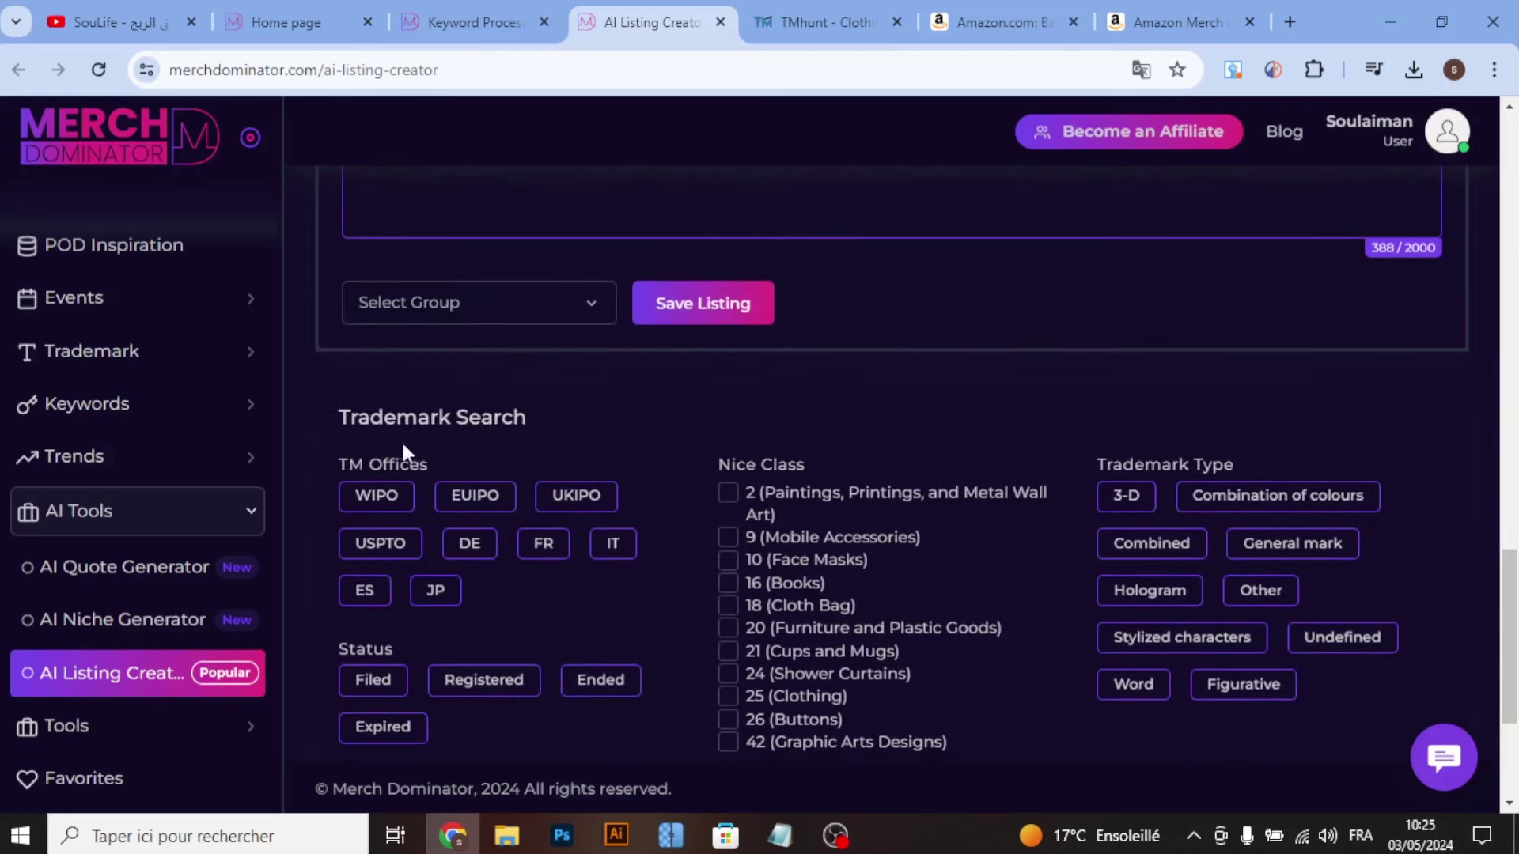
Step: Run a USPTO trademark check for class 25 Clothing, registered Word marks, and review the 11 flagged keywords
scroll(400, 447, down, 1)
click(377, 434)
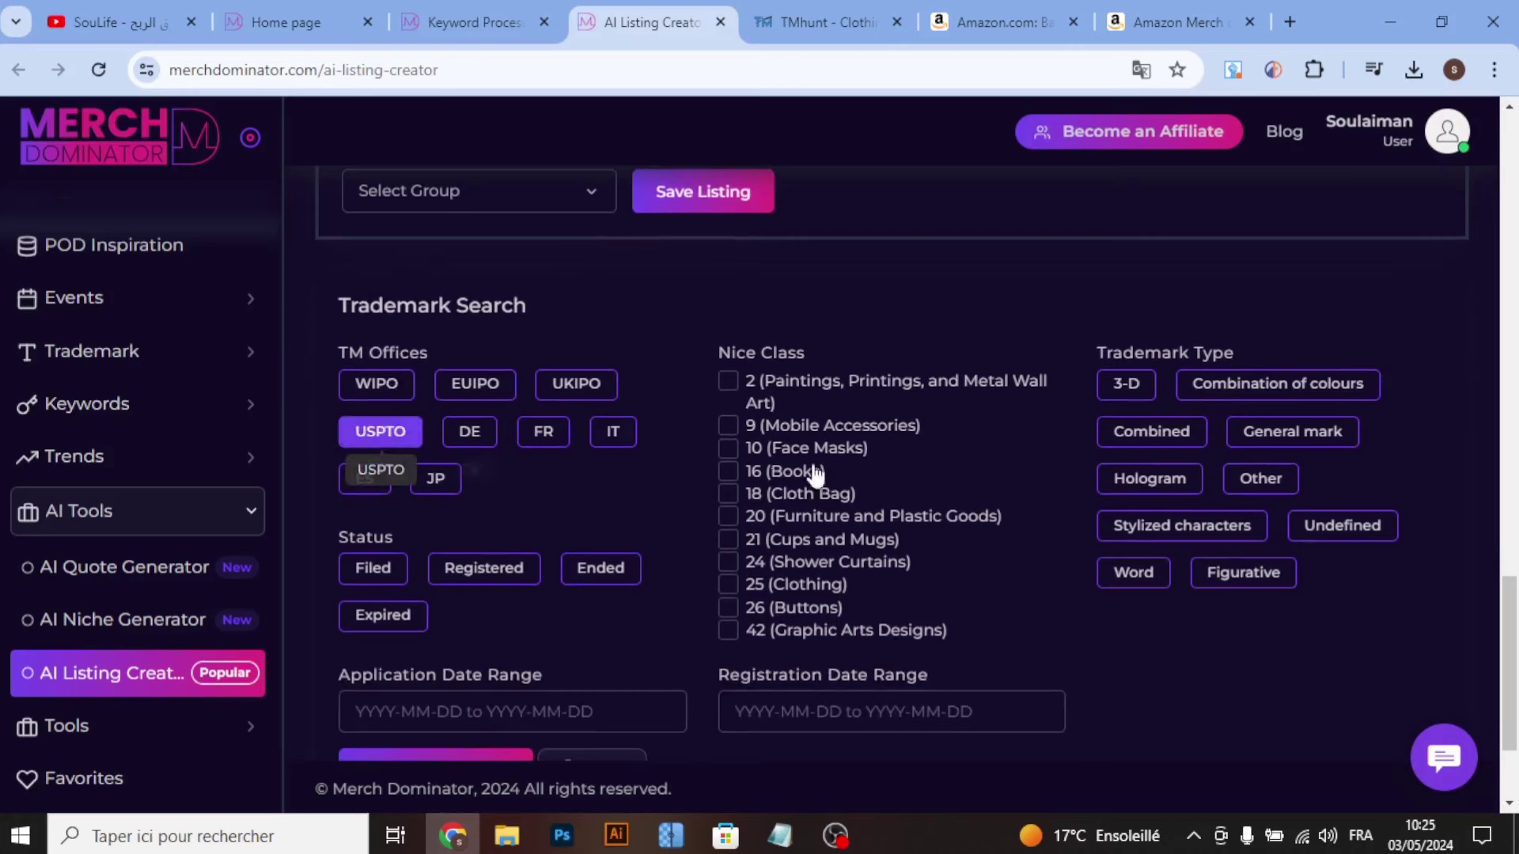
click(732, 583)
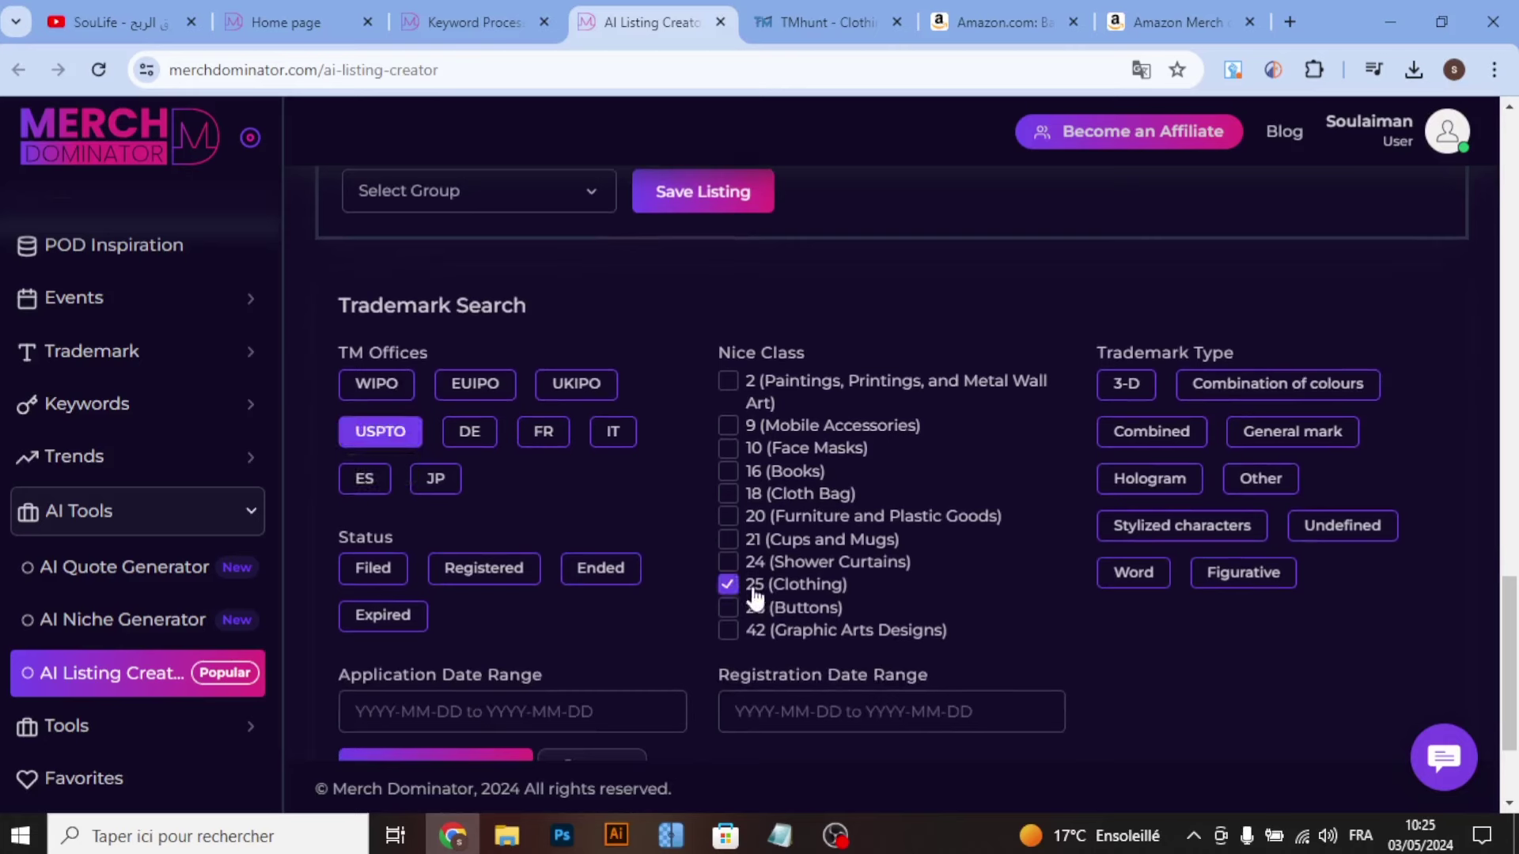
click(1133, 576)
click(494, 565)
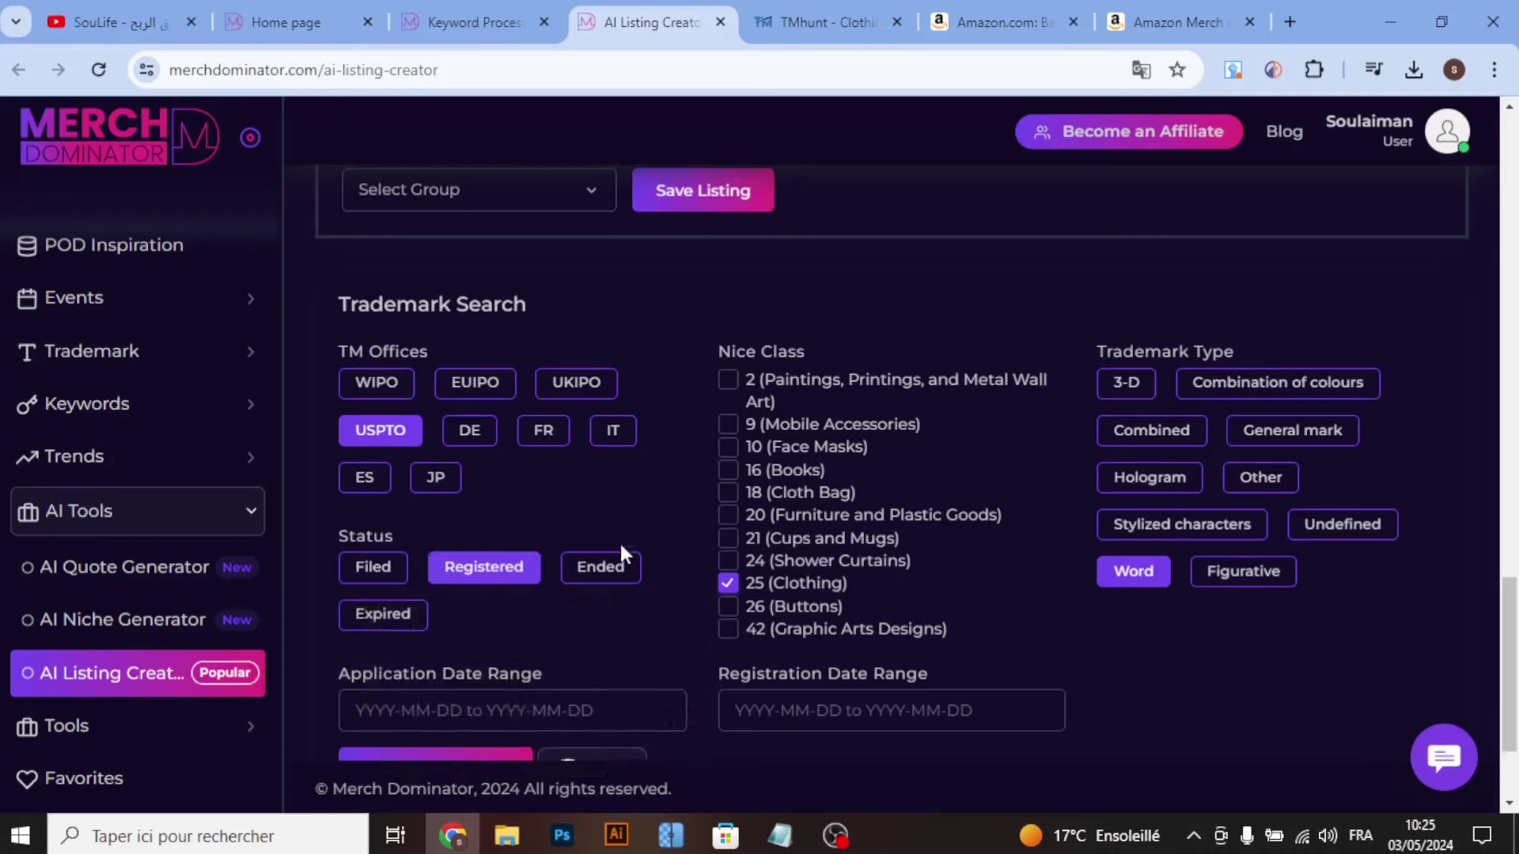
scroll(439, 609, down, 3)
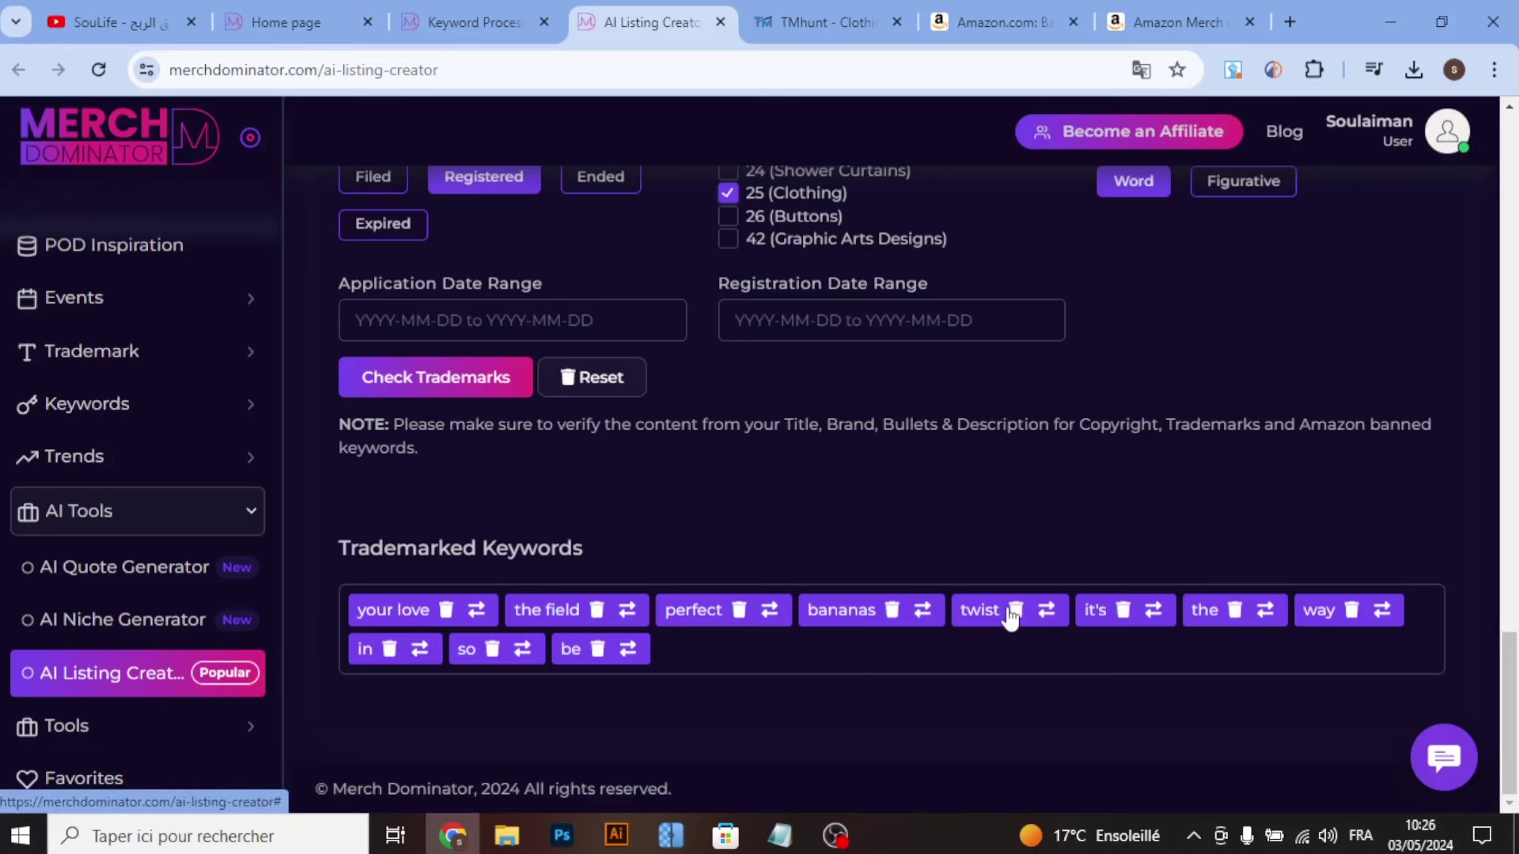
scroll(483, 521, up, 5)
scroll(482, 520, up, 10)
scroll(502, 525, down, 4)
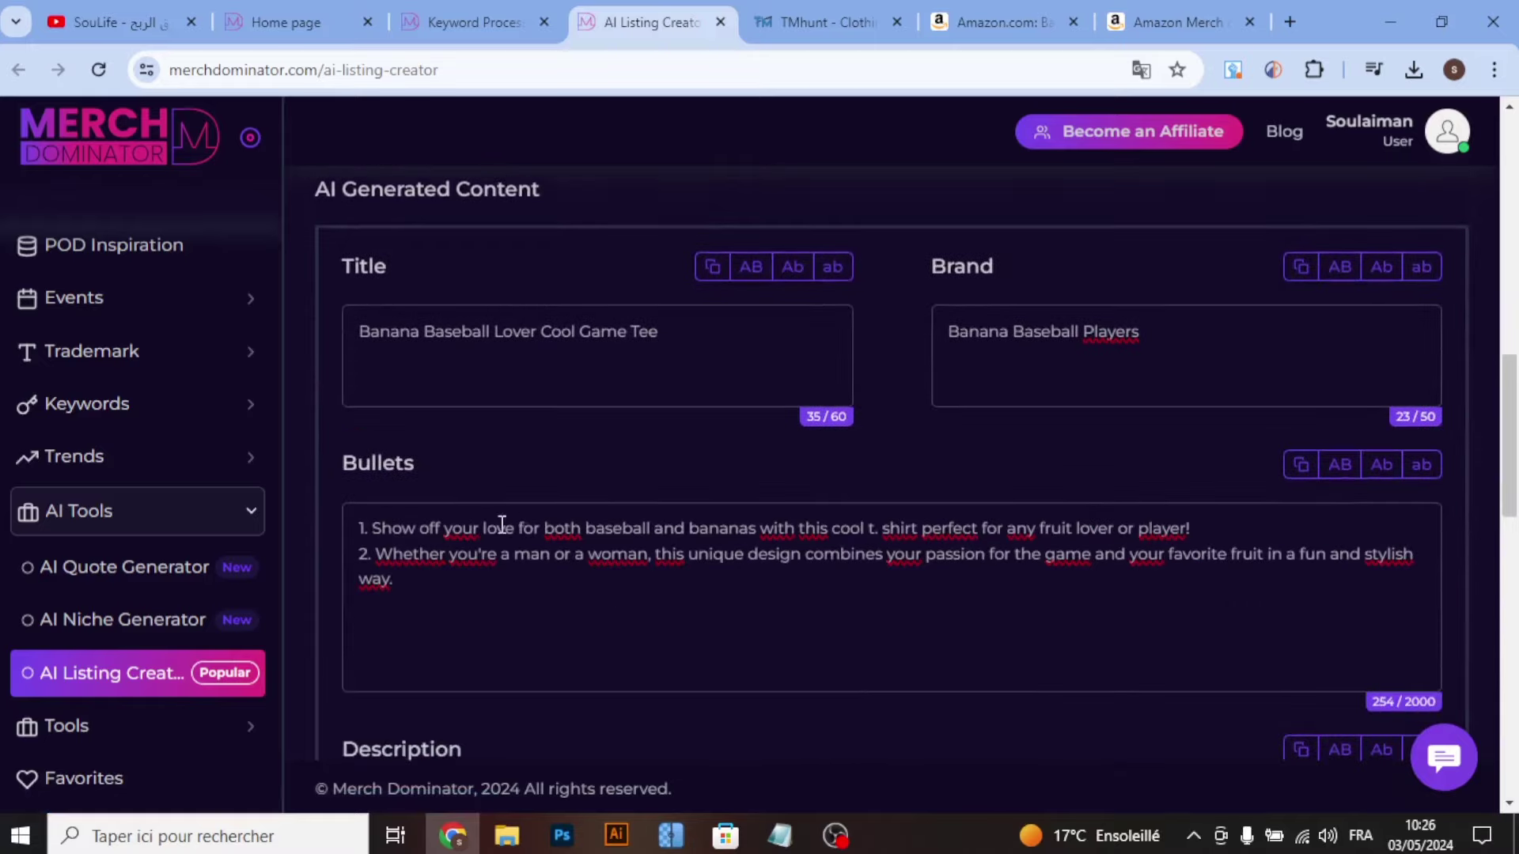
Step: Put 'Banana Baseball Lover Cool Game' from the title into TMhunt's search box
click(760, 14)
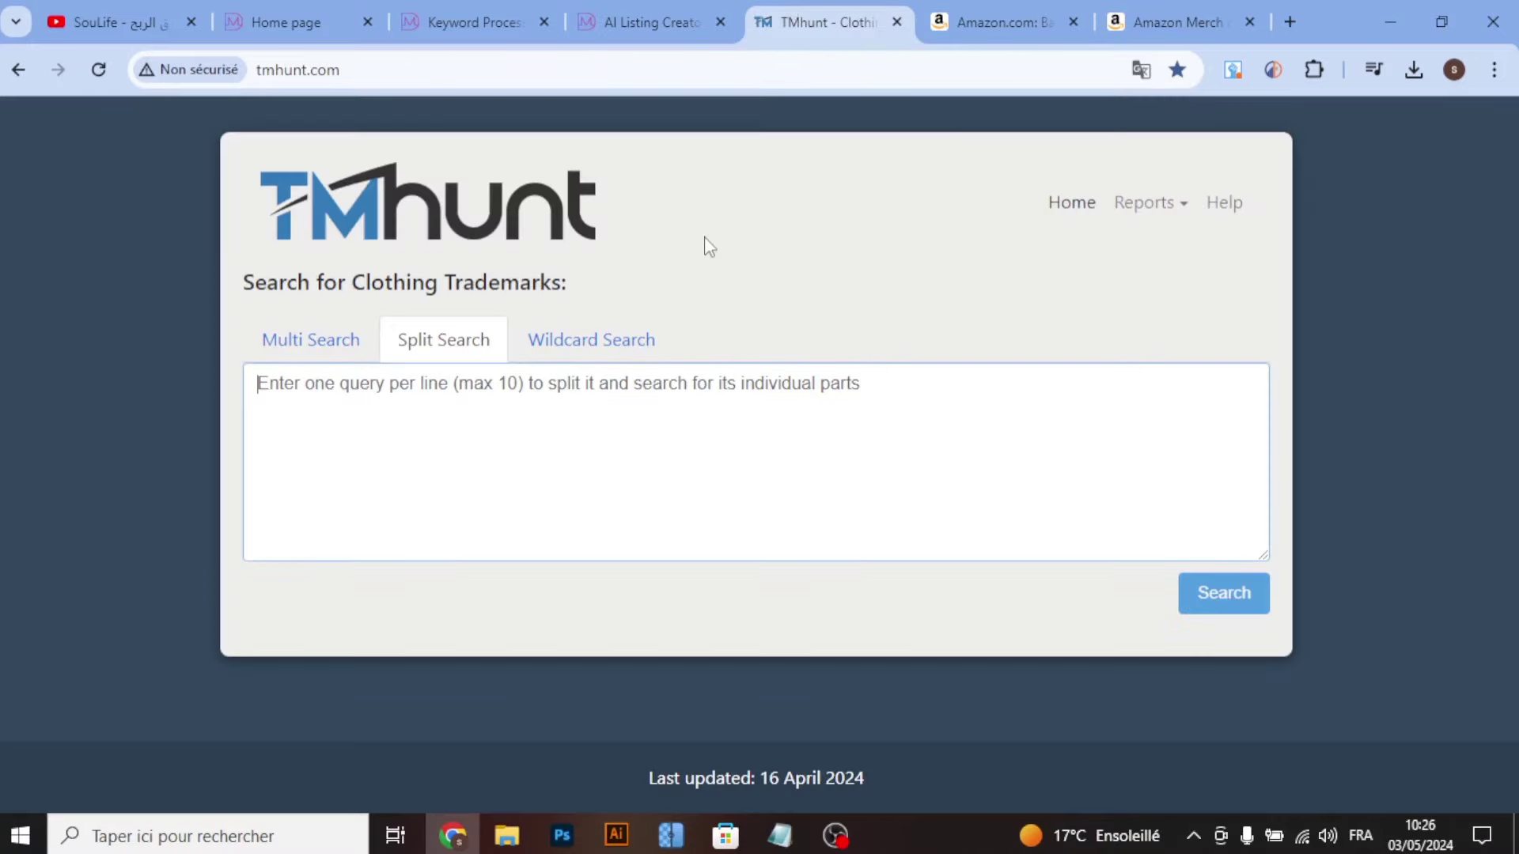
click(638, 15)
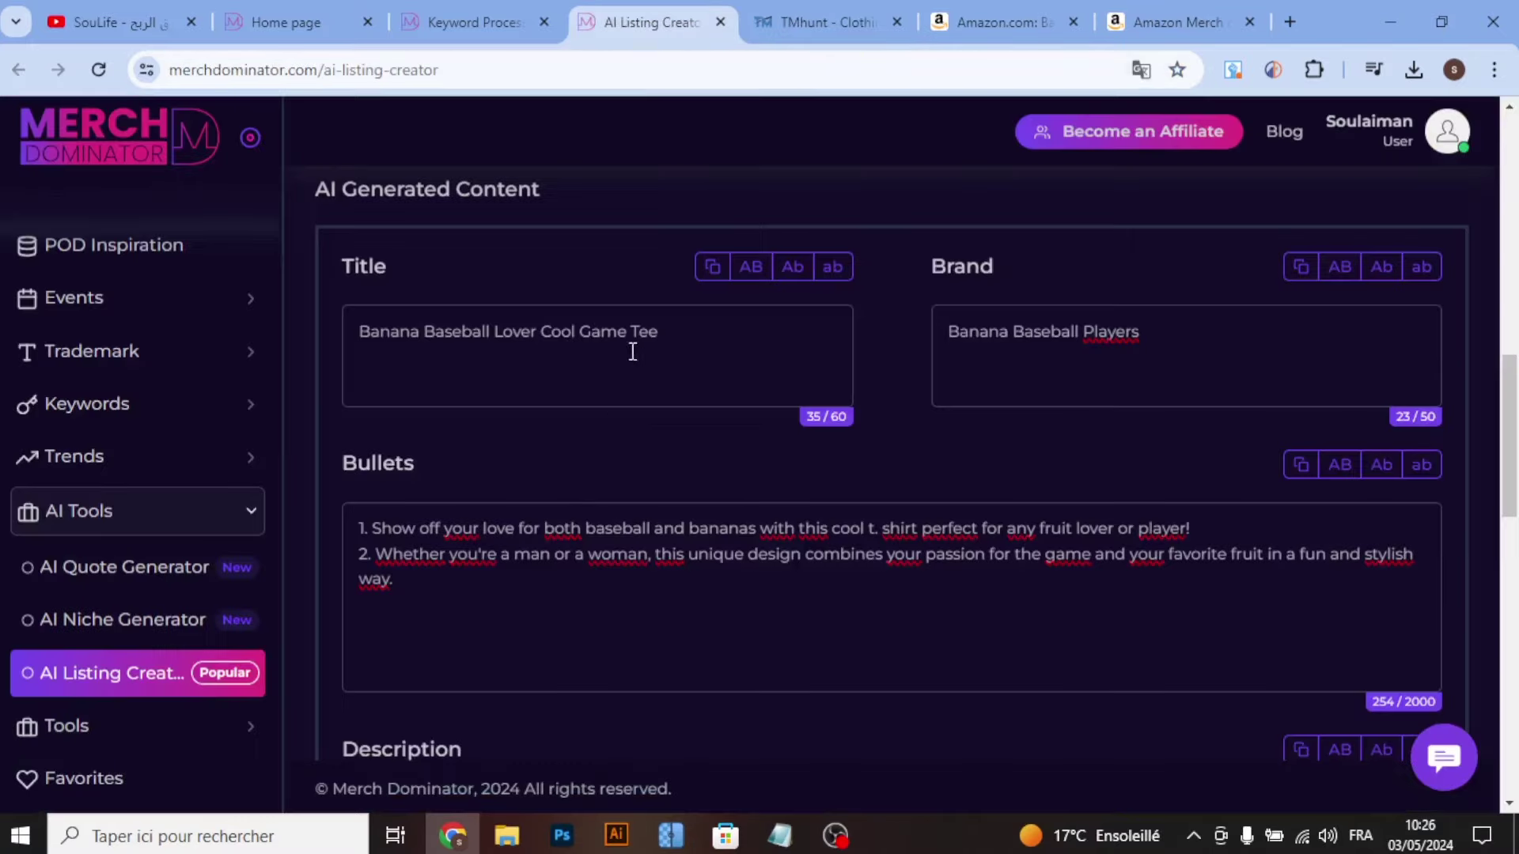
drag(627, 332, 333, 341)
key(ctrl+c)
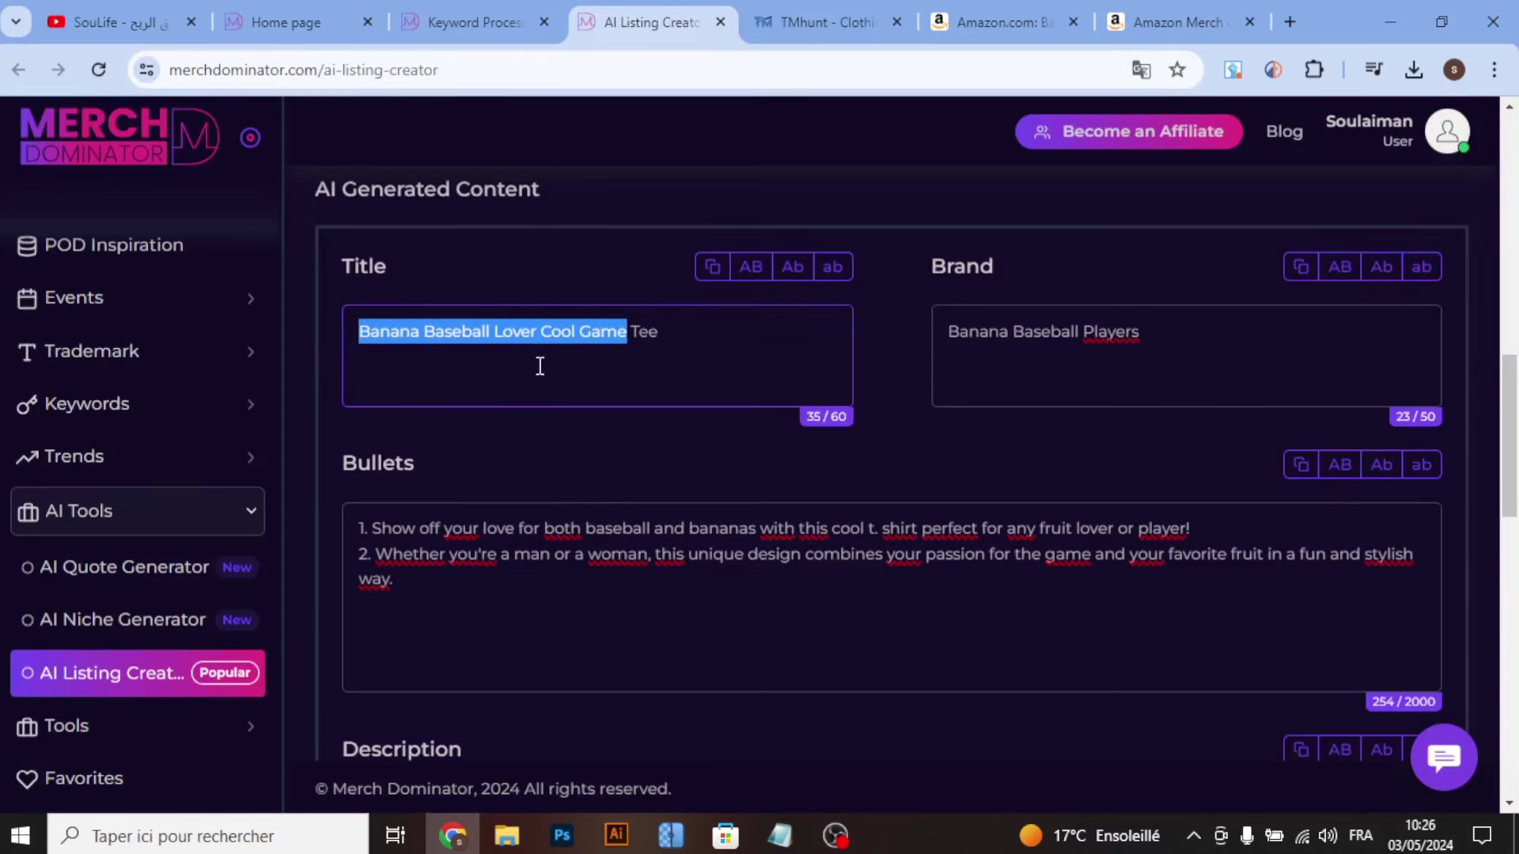
click(823, 23)
click(501, 405)
text(v)
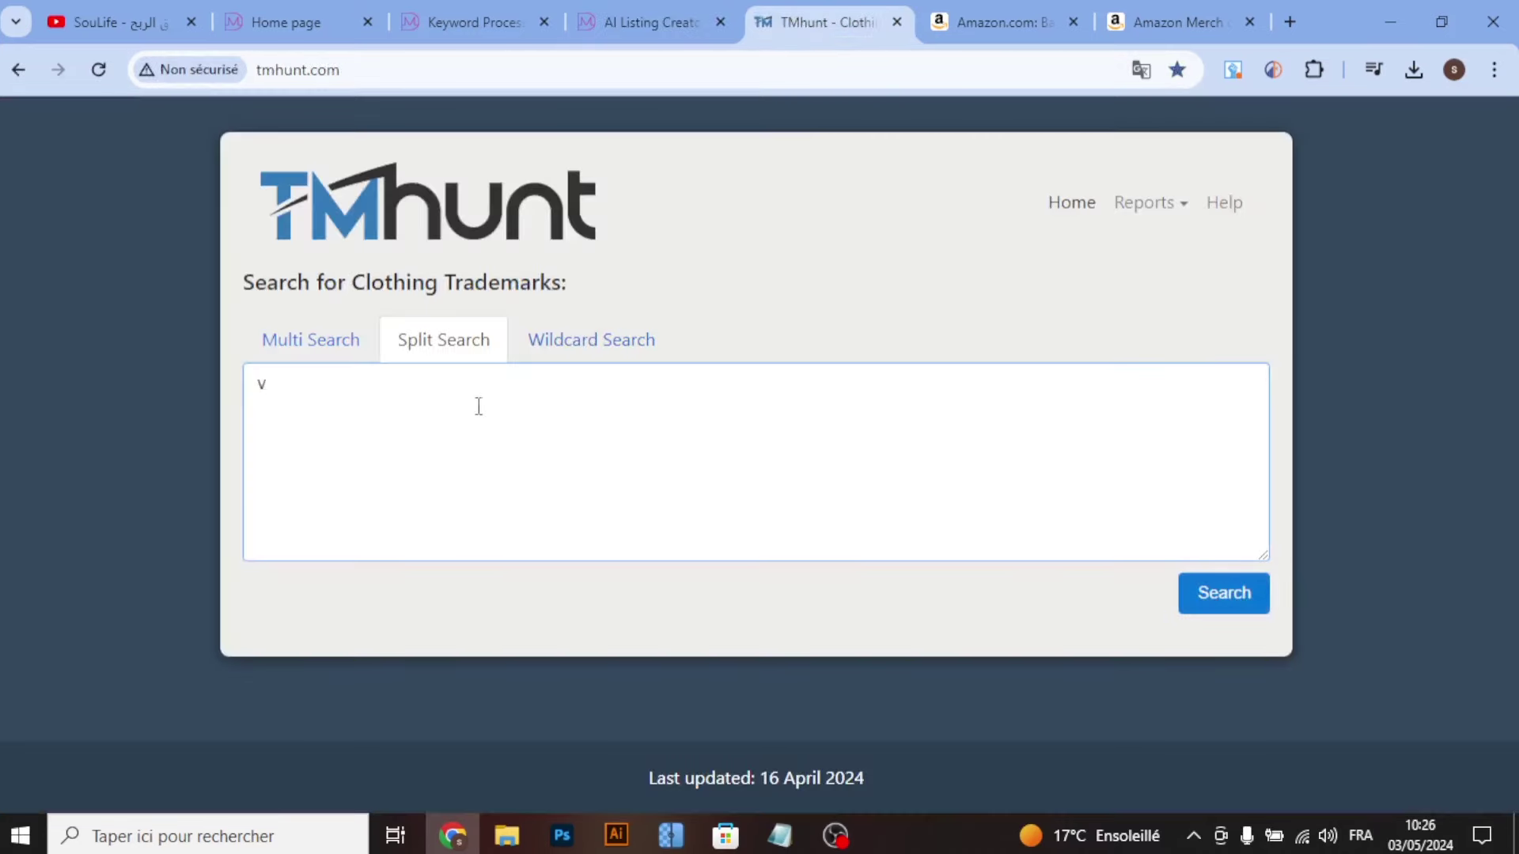
drag(479, 406, 225, 407)
key(ctrl+v)
Step: Regenerate the AI title twice until it reads 'Banana Baseball Lover Tee'
click(639, 22)
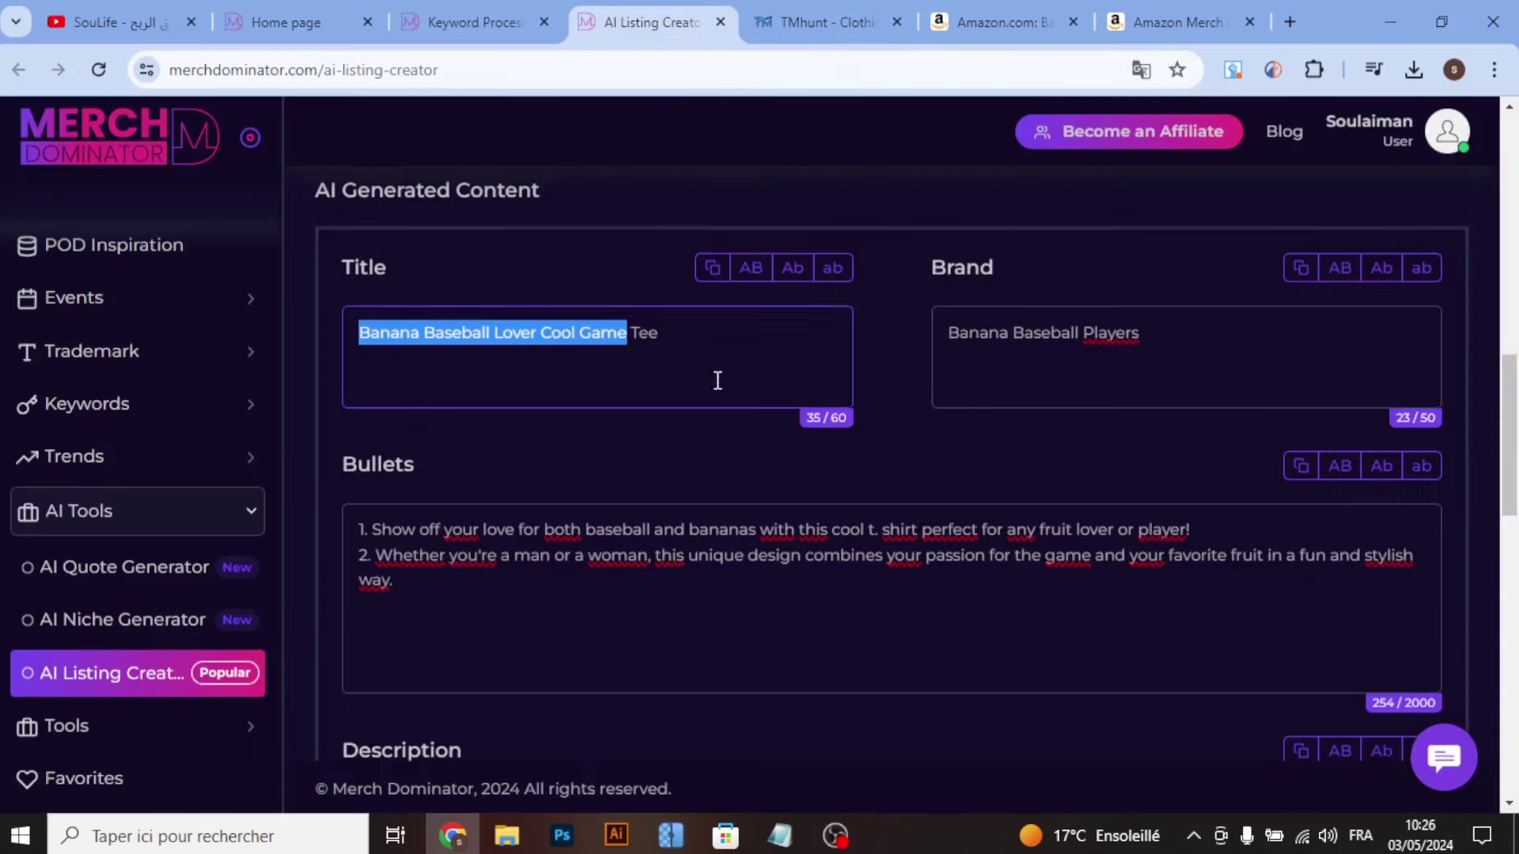
scroll(717, 381, up, 10)
click(767, 367)
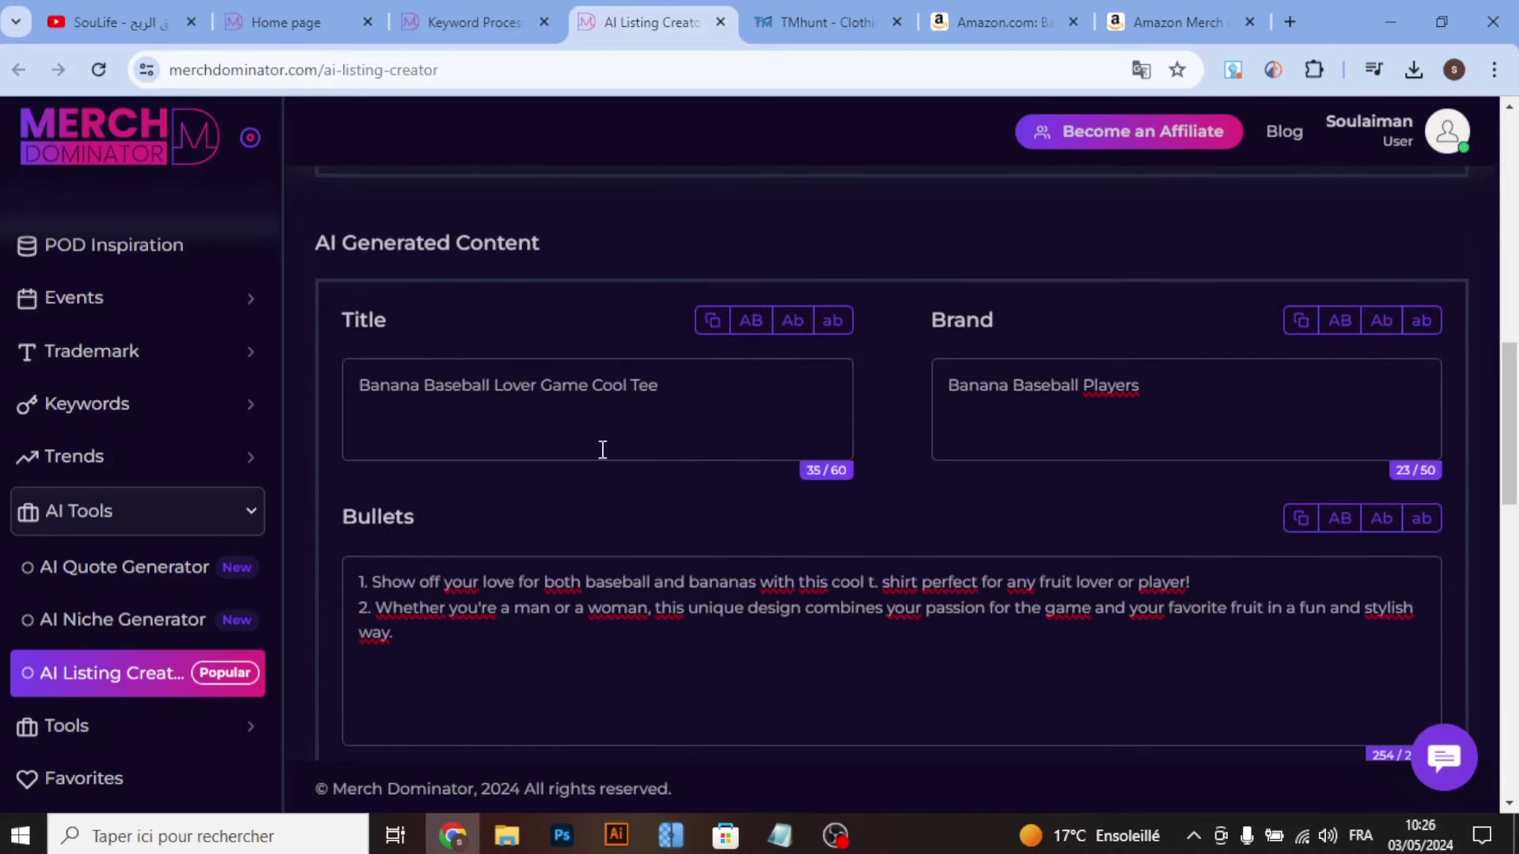
drag(352, 418, 606, 415)
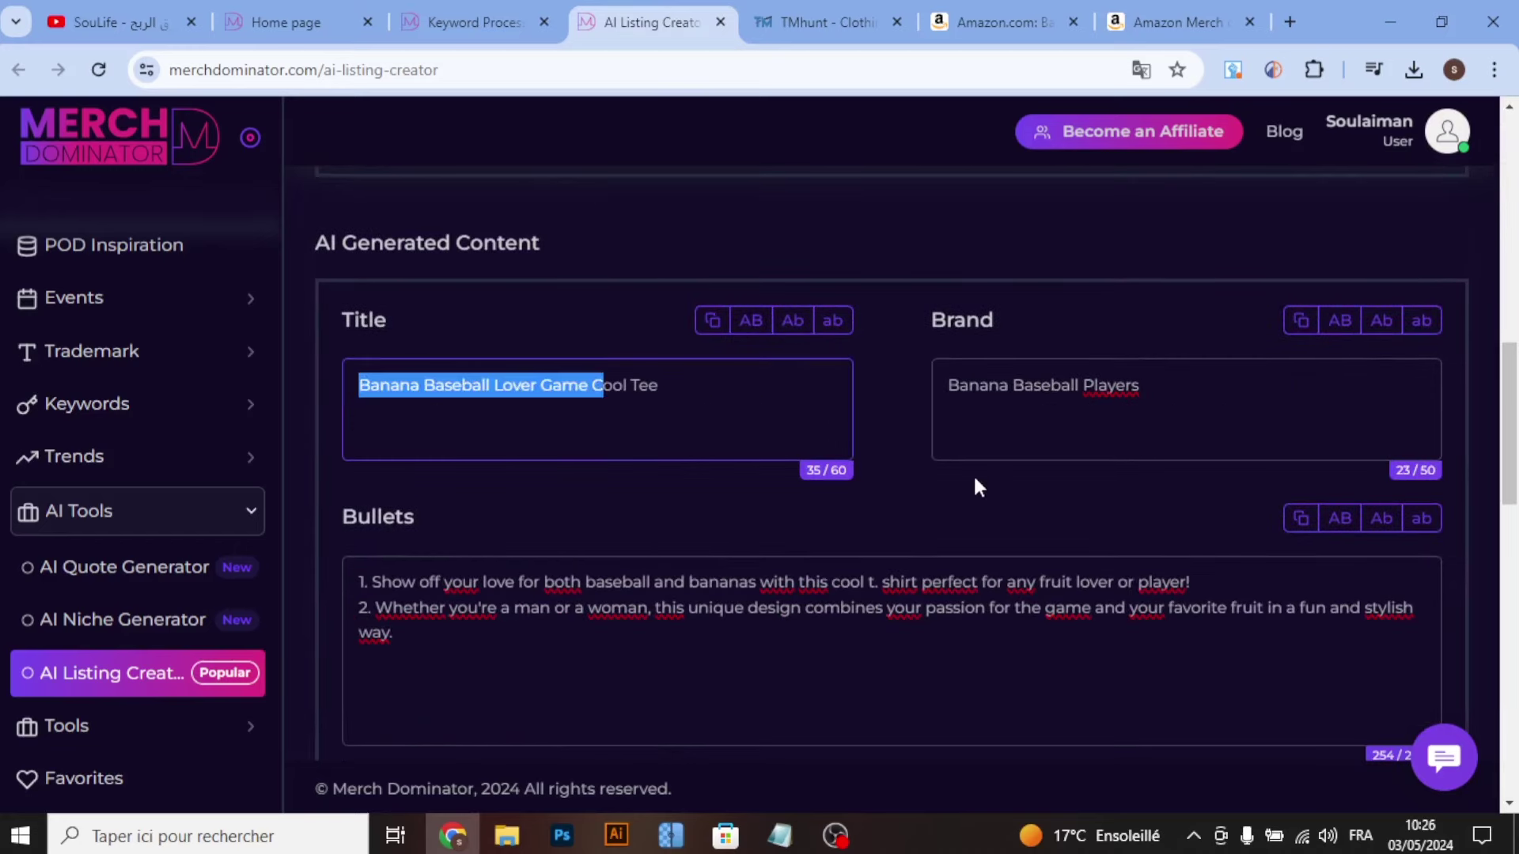
scroll(813, 451, up, 1)
scroll(813, 451, up, 5)
click(767, 366)
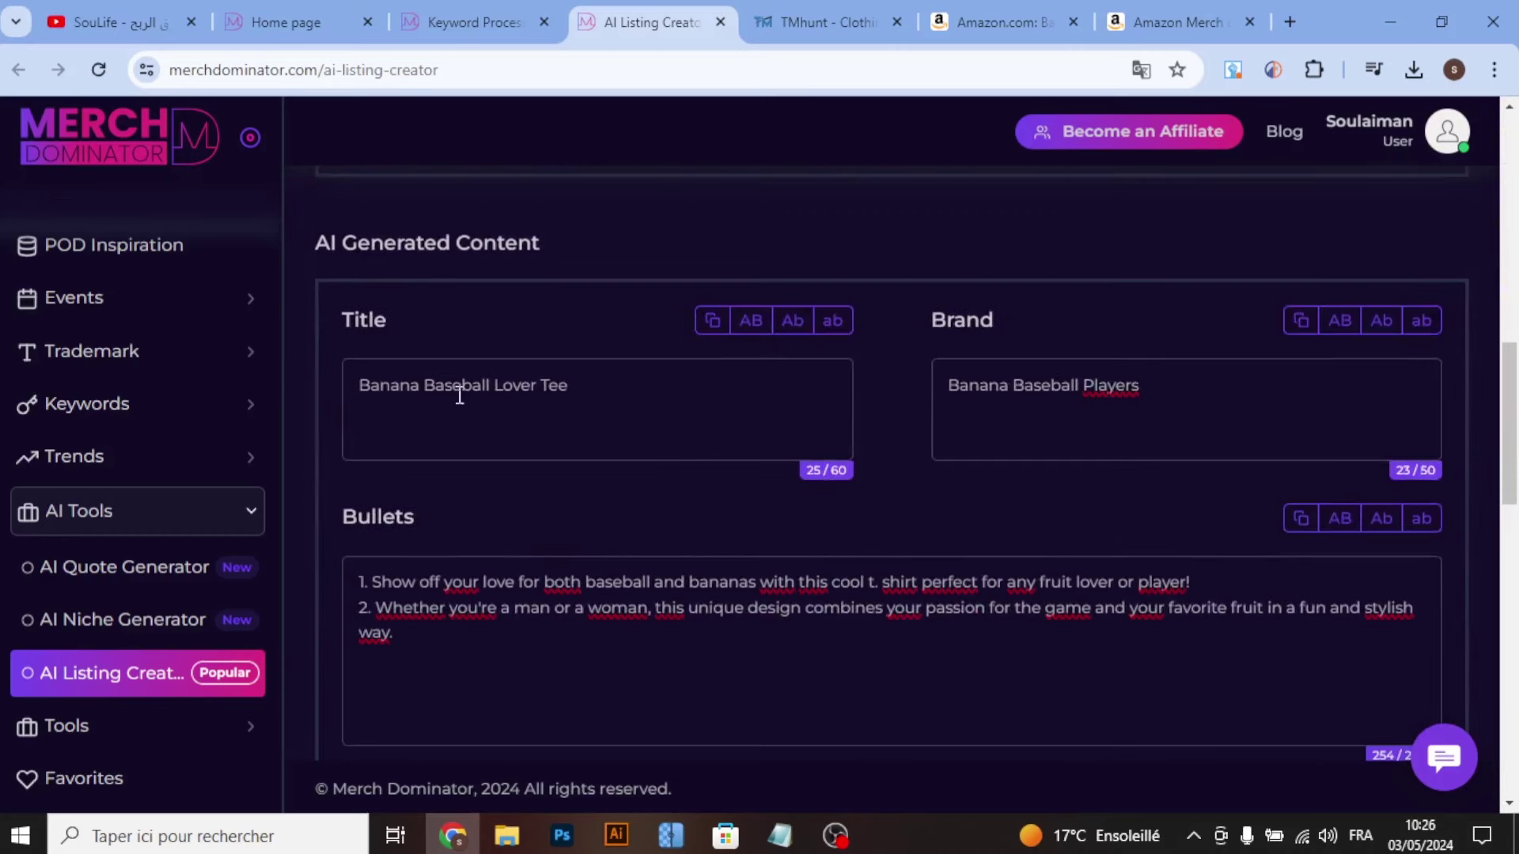
drag(953, 396, 1176, 395)
click(637, 409)
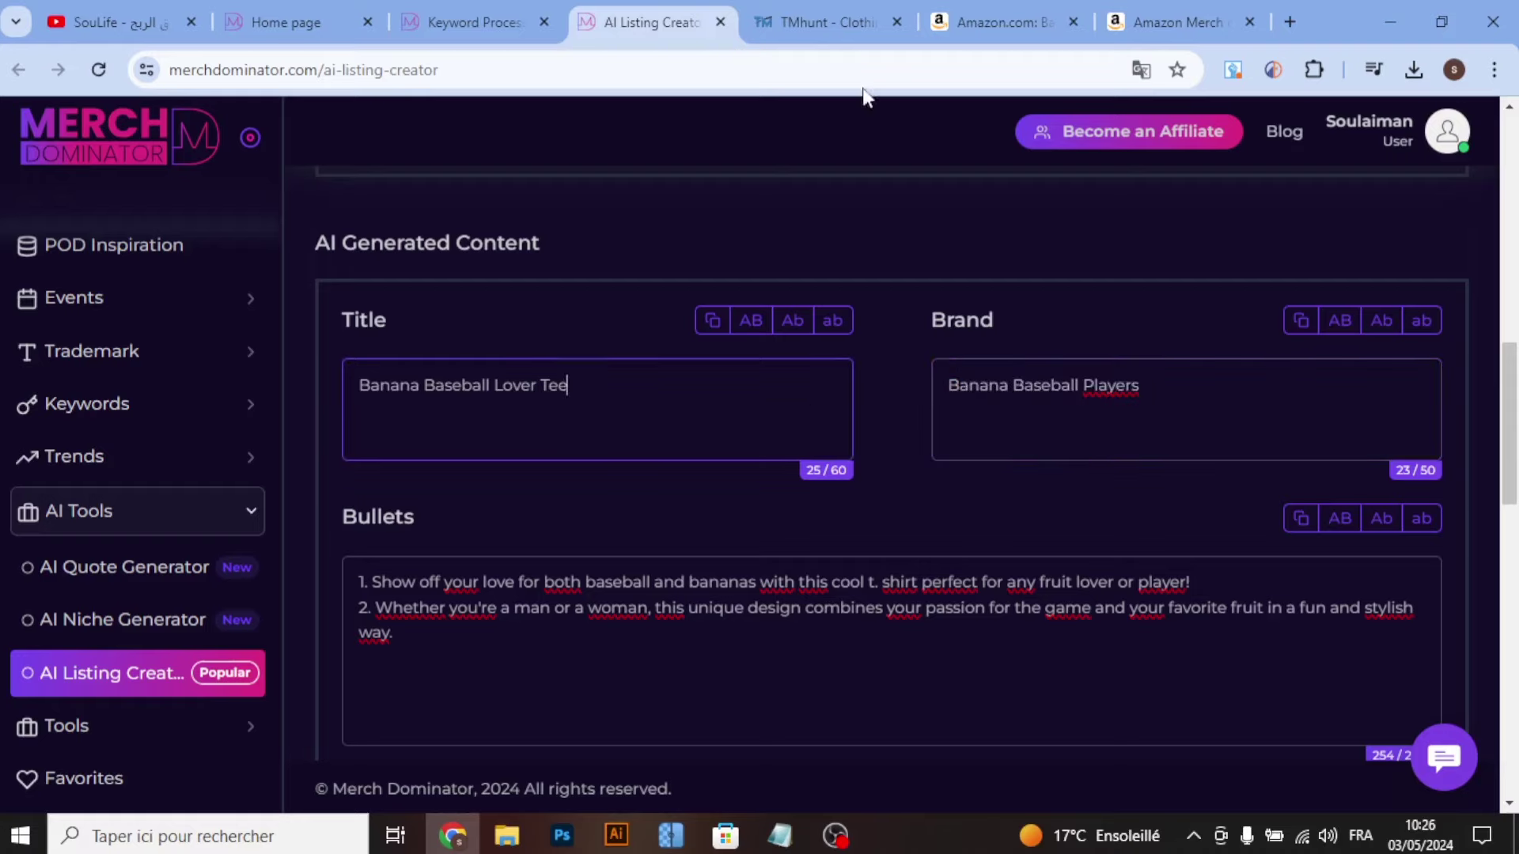
Step: Filter TMhunt to live text trademarks, confirming none exist for 'Banana Baseball Lover Cool Game'
click(998, 22)
scroll(754, 360, up, 5)
scroll(754, 360, up, 5)
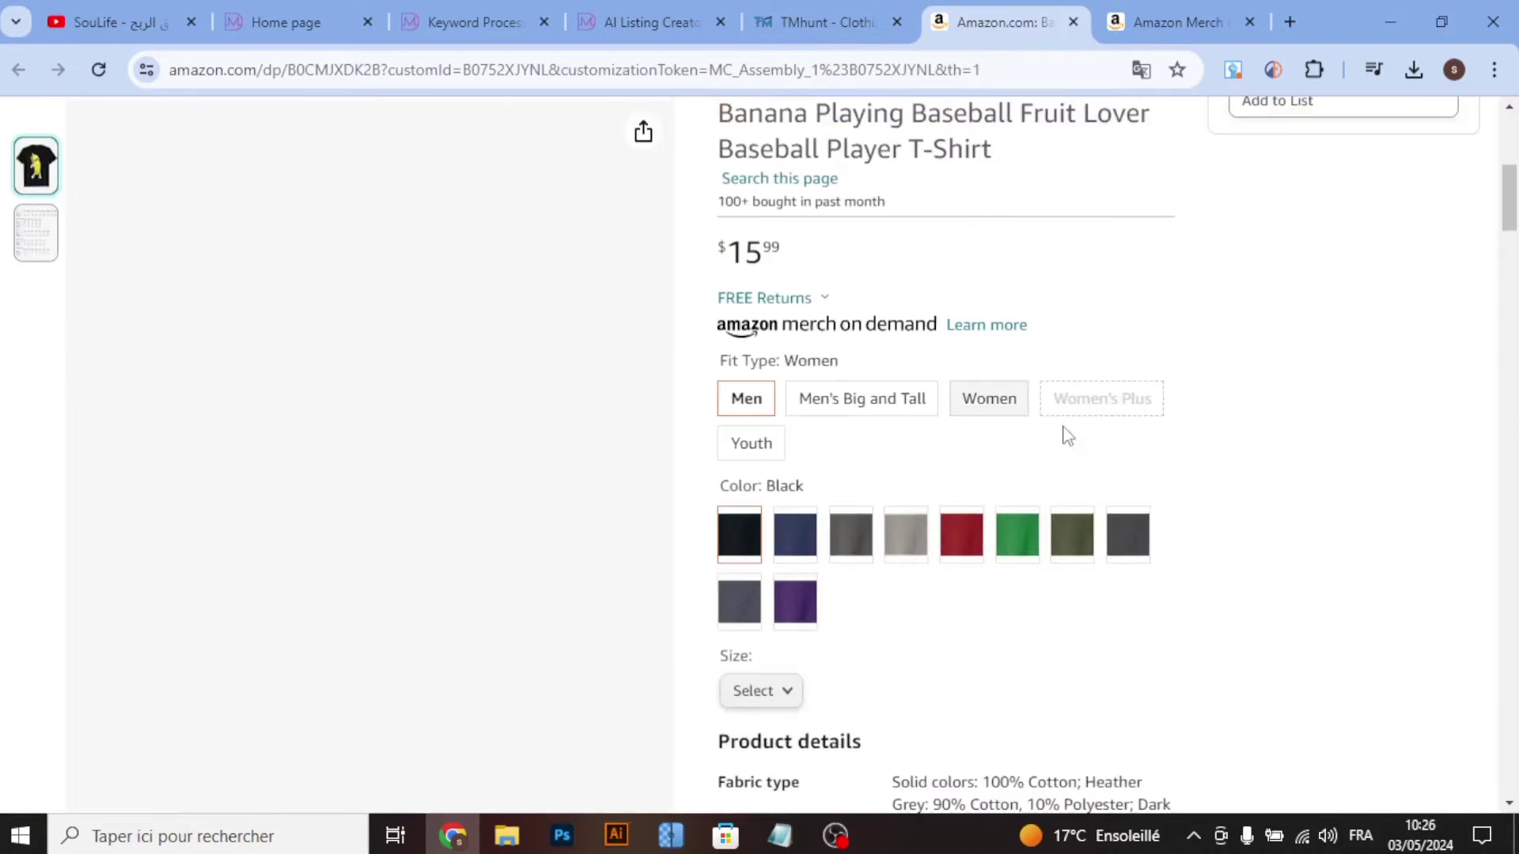
scroll(1061, 434, up, 2)
scroll(939, 396, up, 1)
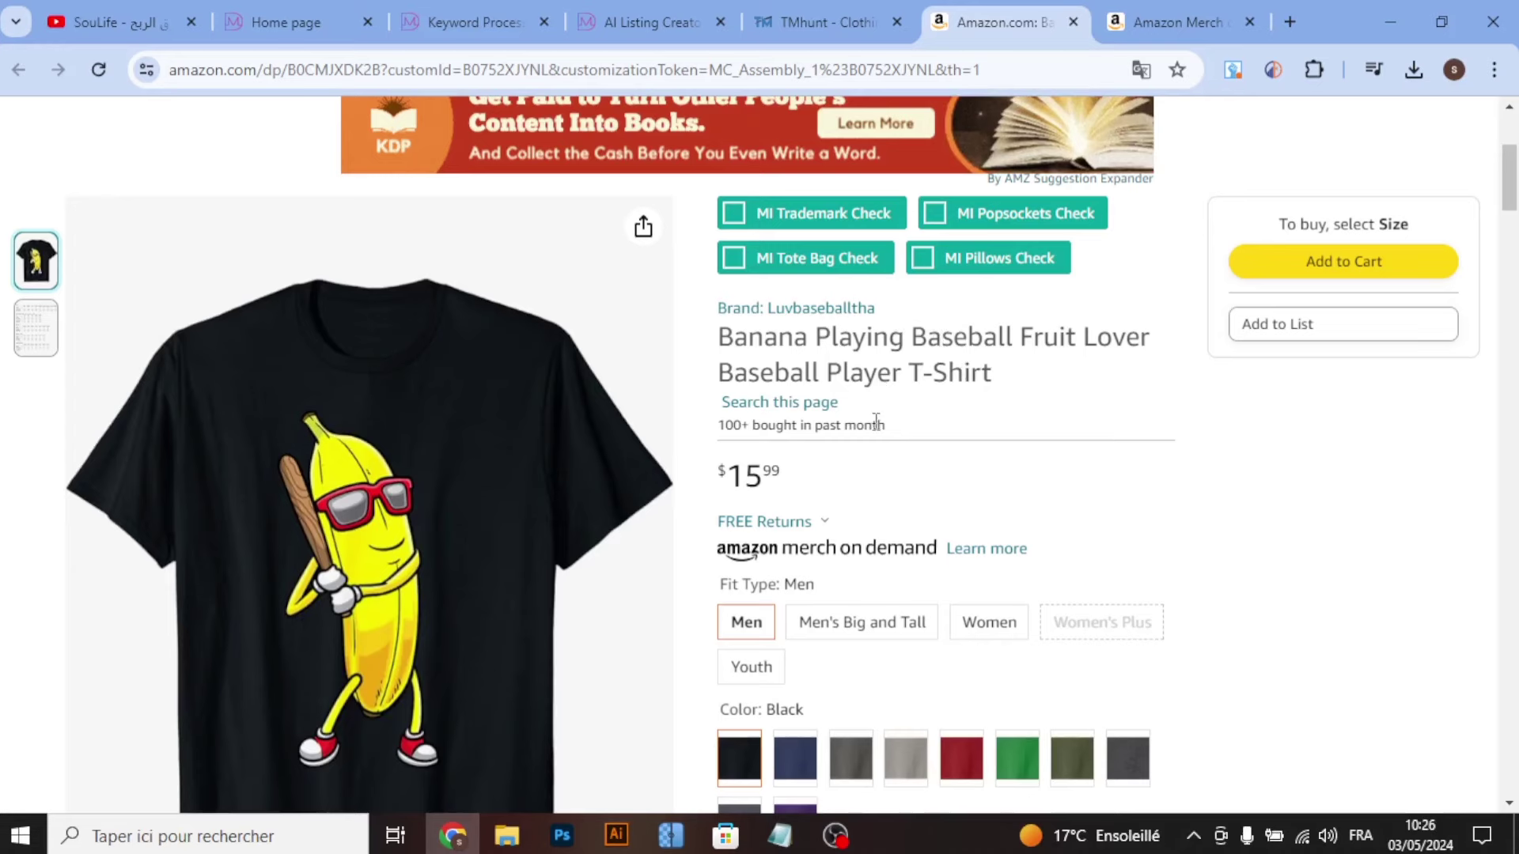
click(815, 22)
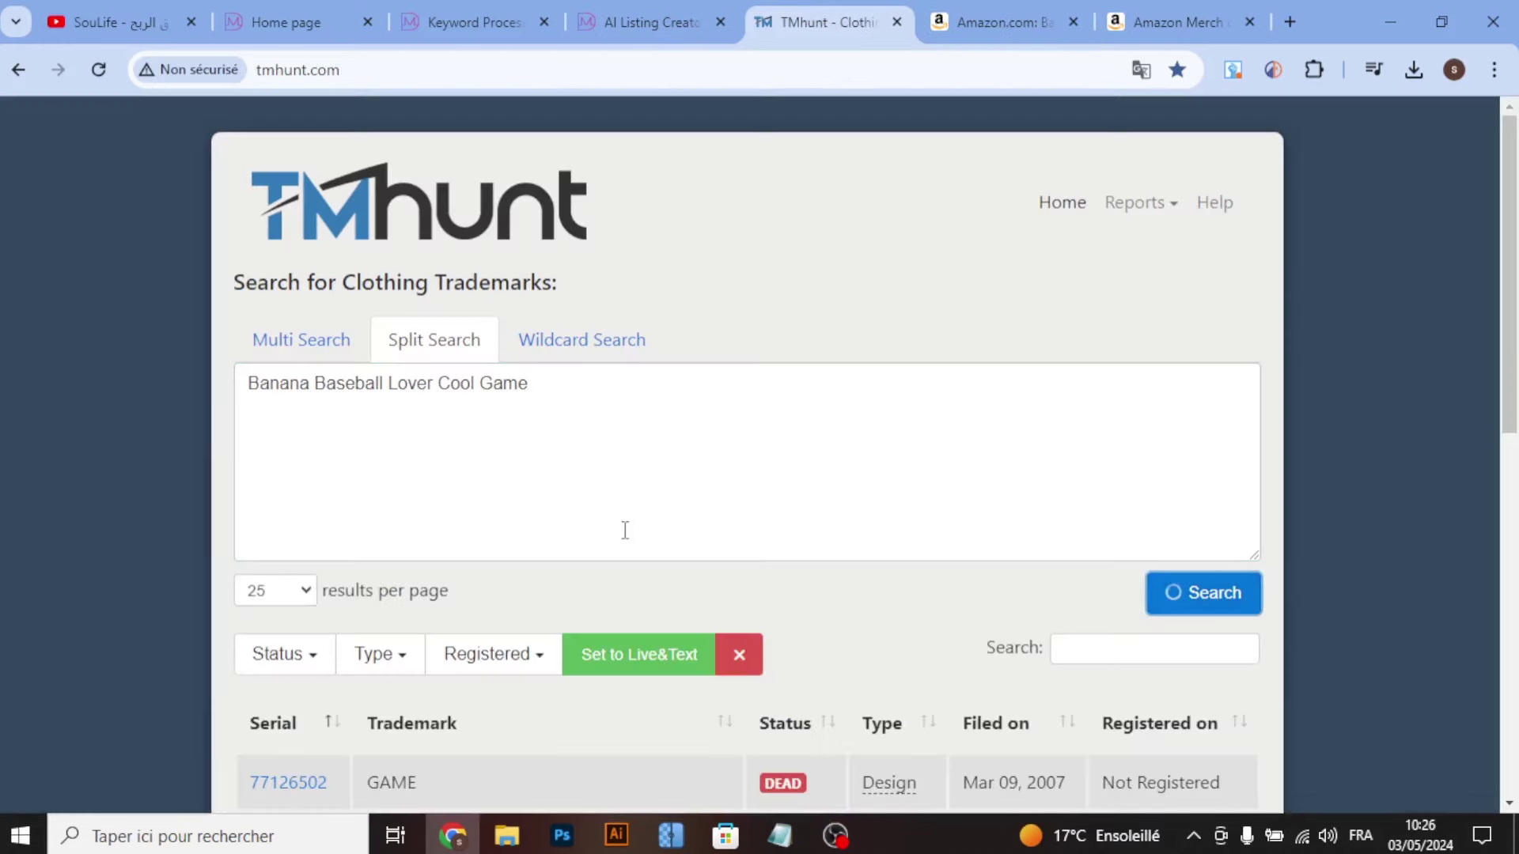
click(625, 655)
scroll(712, 525, down, 3)
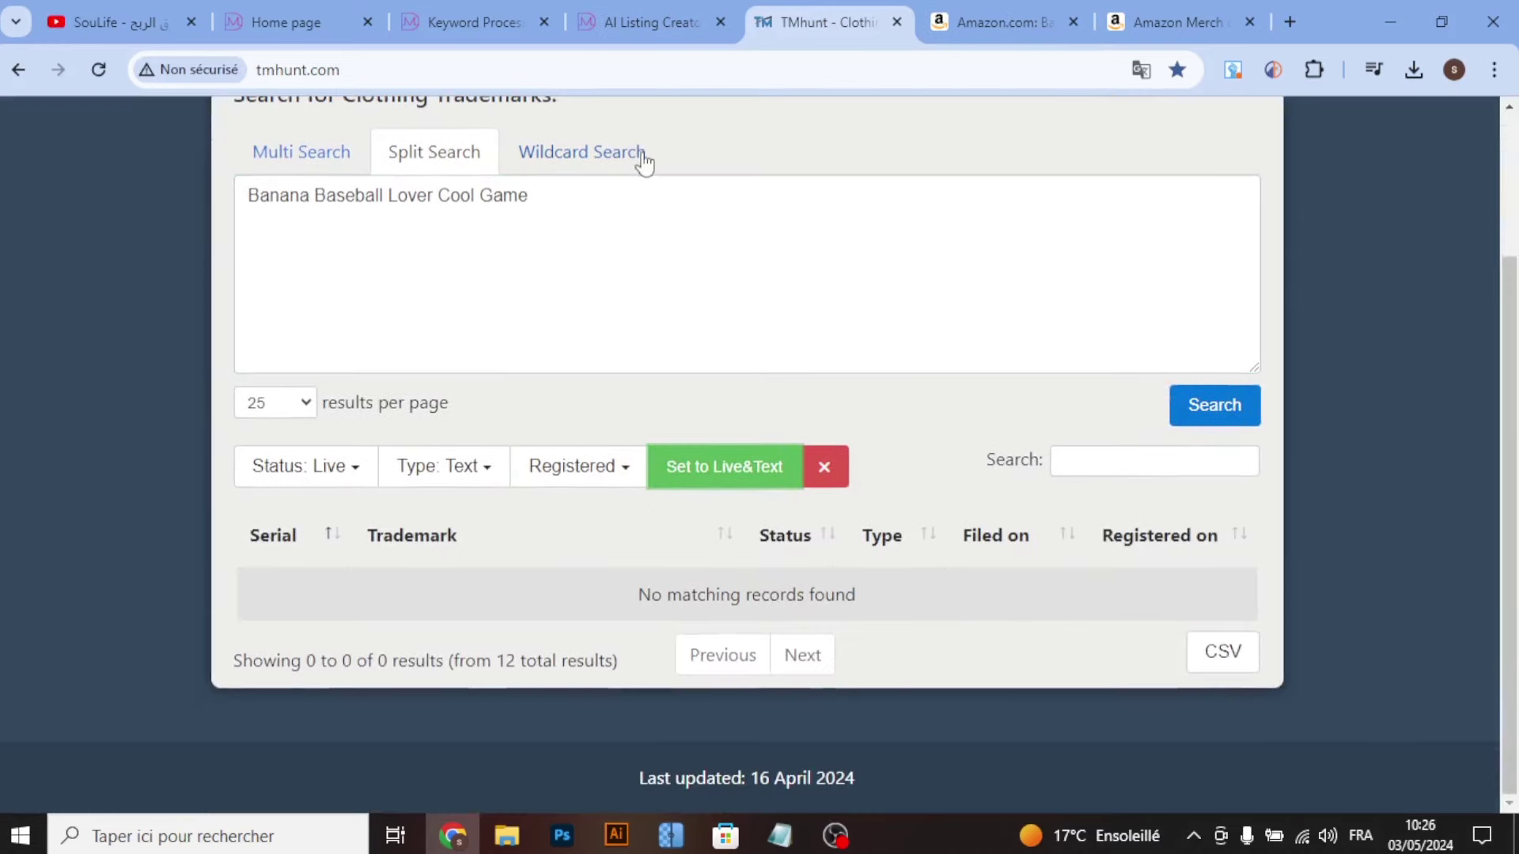
drag(532, 195, 111, 224)
key(ctrl+c)
Step: Enter the Merch design title 'Banana Baseball Lover Cool Game For Men Women'
click(1183, 22)
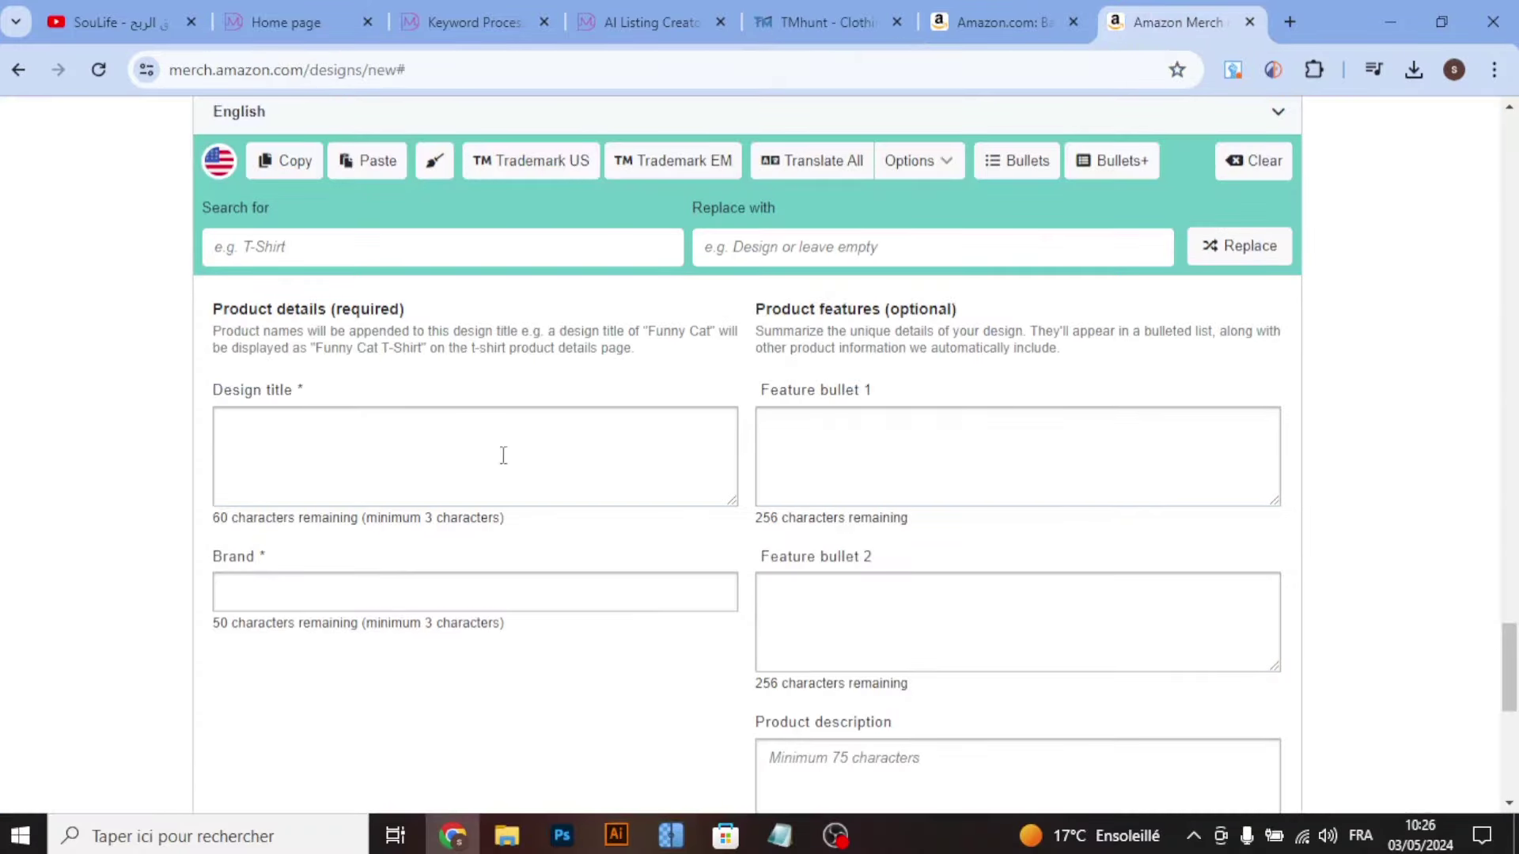
key(ctrl+v)
scroll(149, 457, down, 5)
scroll(150, 457, up, 3)
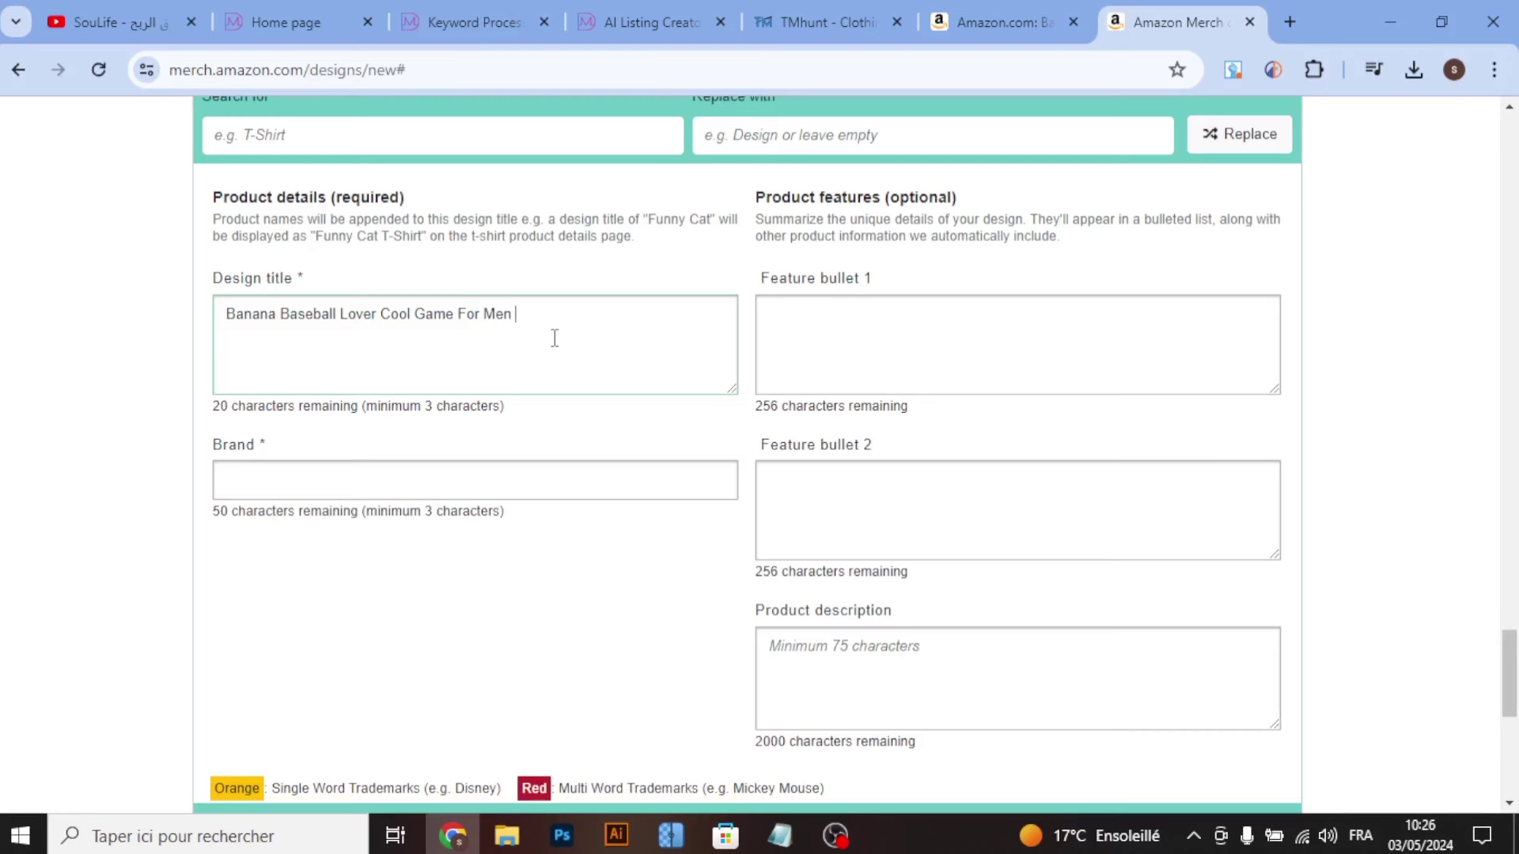
text(Women)
scroll(150, 407, down, 4)
scroll(150, 407, up, 3)
scroll(150, 407, up, 1)
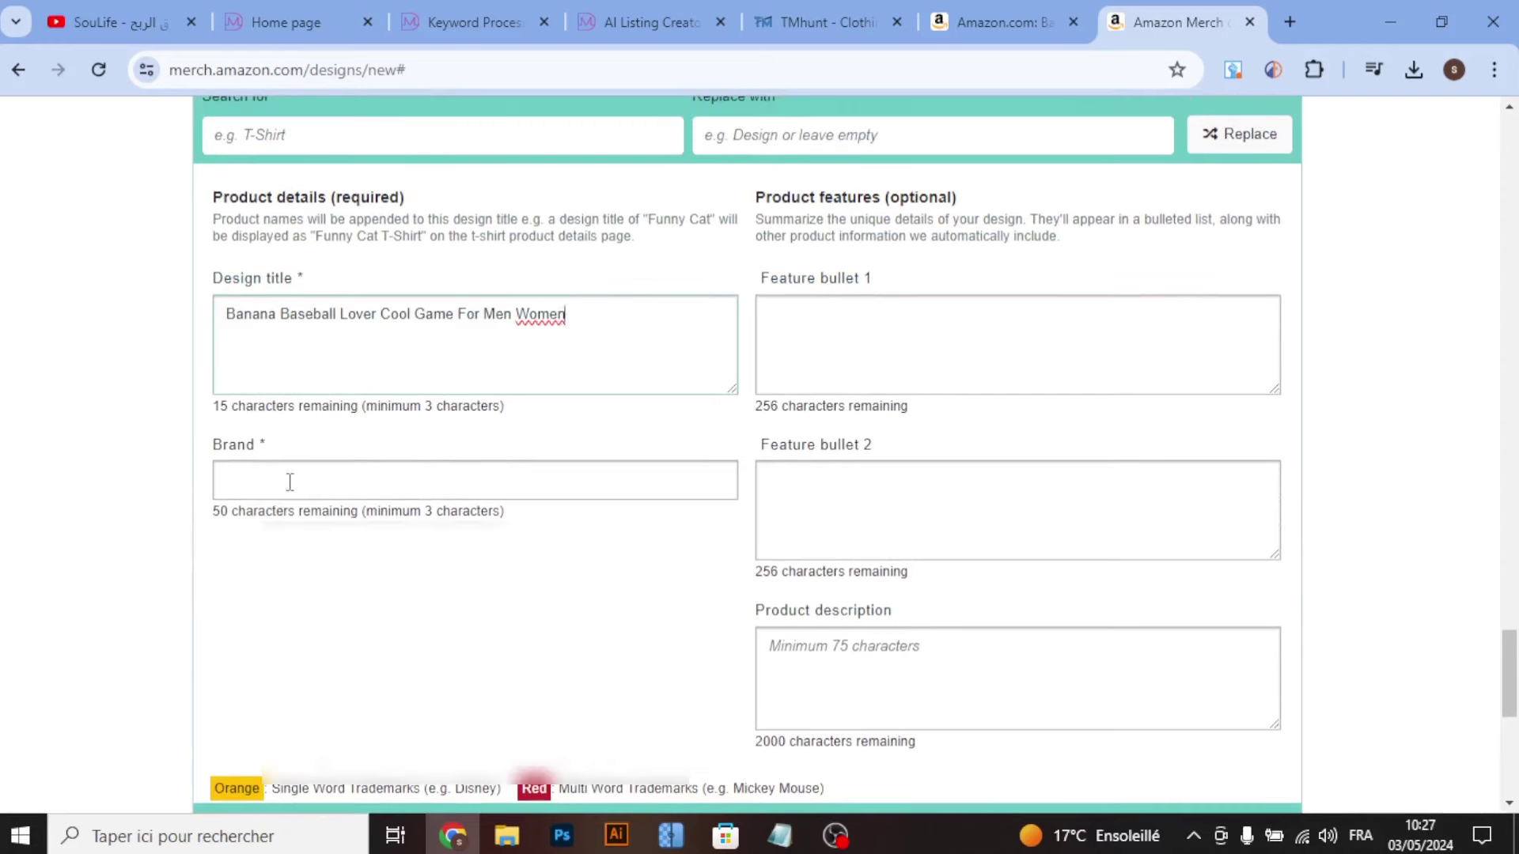
click(288, 479)
click(823, 22)
Step: Search TMhunt for 'Banana Baseball Players' filtered to live text trademarks, finding none
click(649, 22)
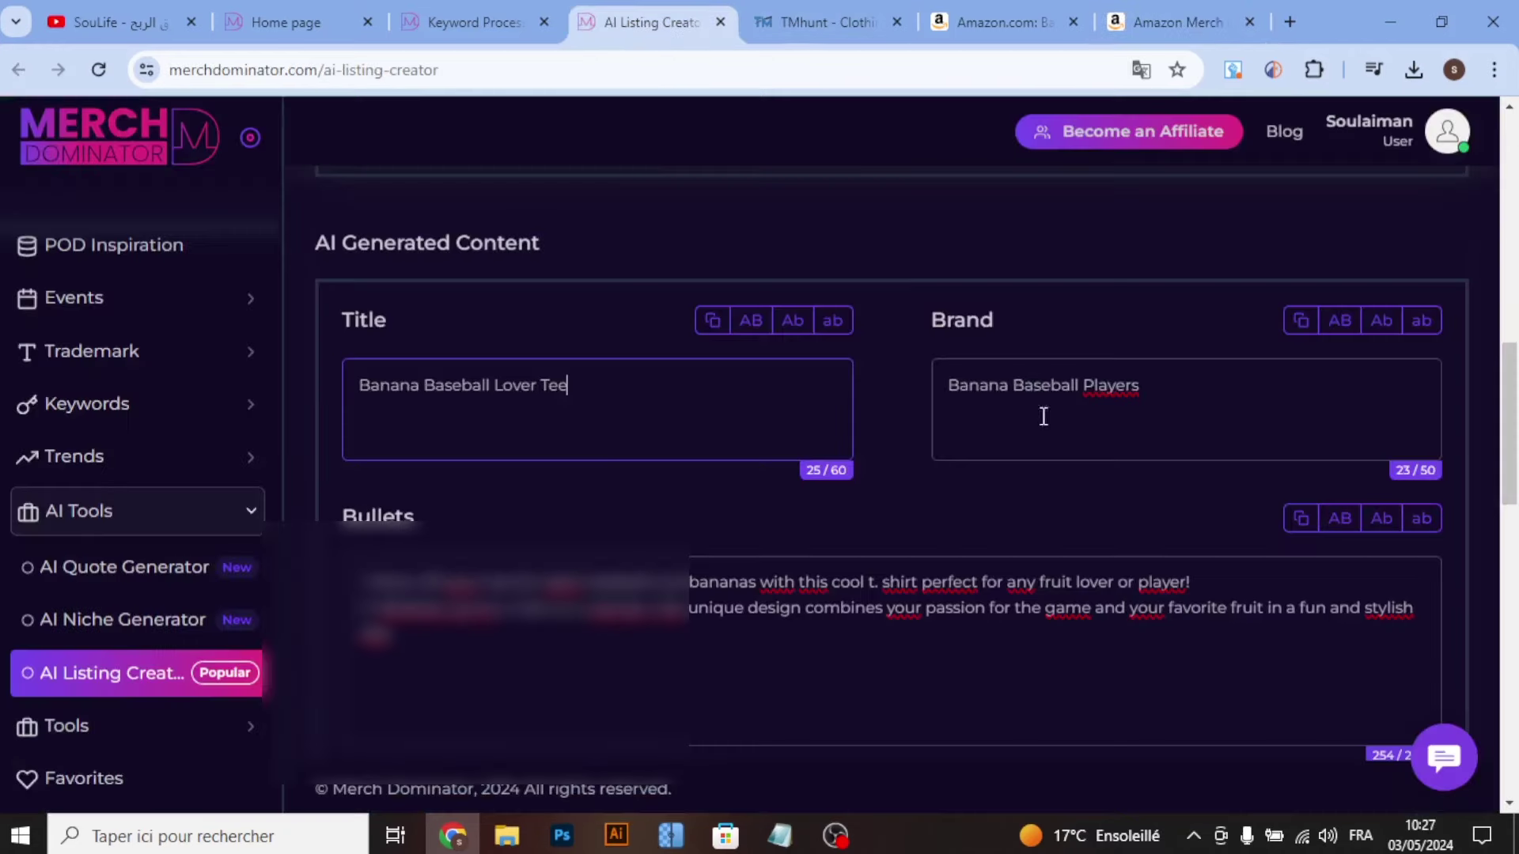
drag(960, 402, 1267, 393)
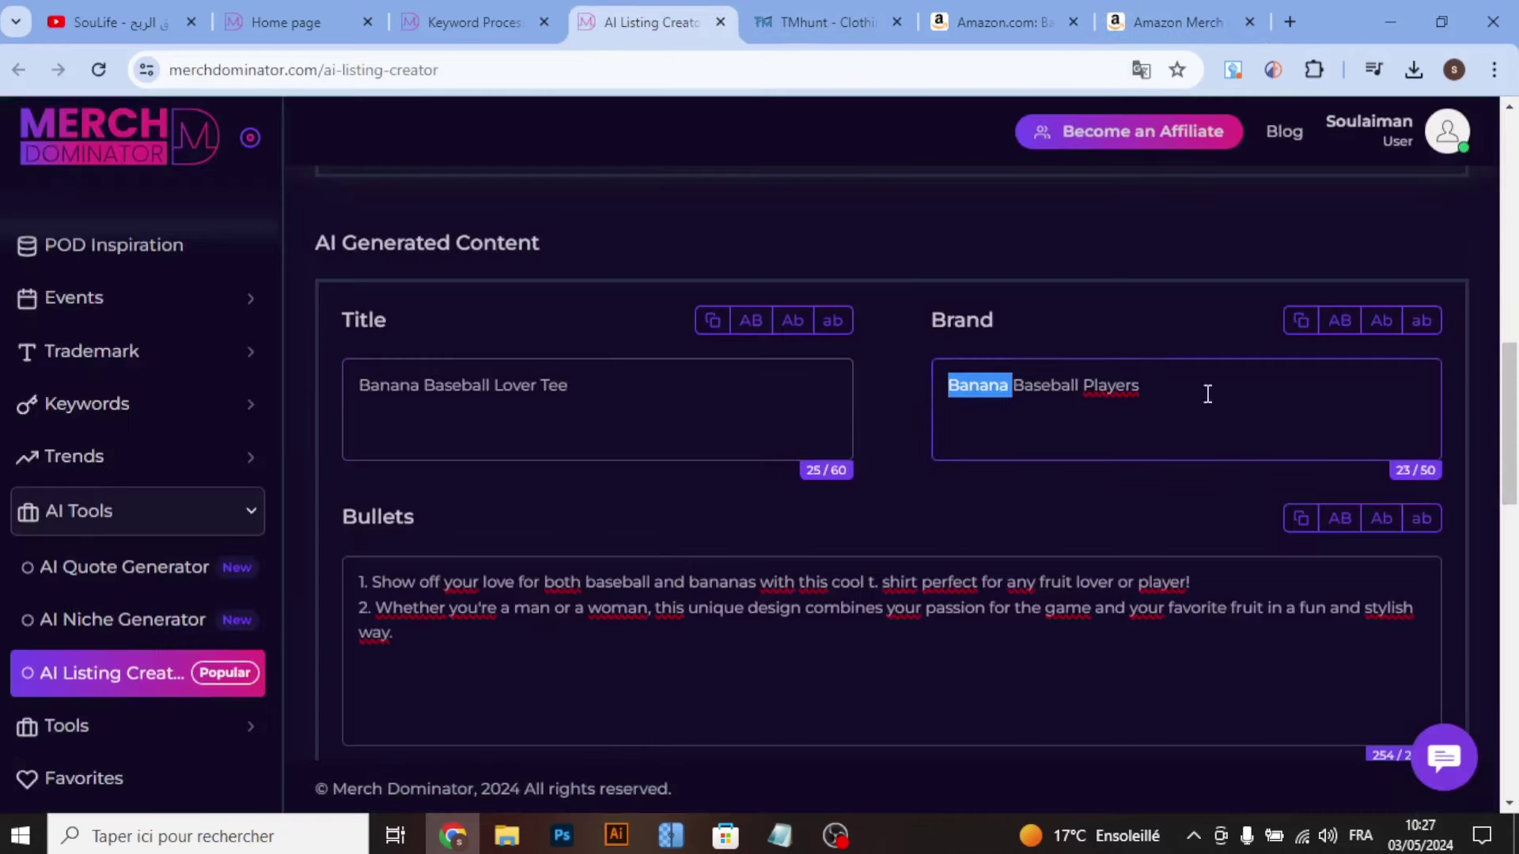
key(ctrl+c)
click(873, 9)
key(ctrl+v)
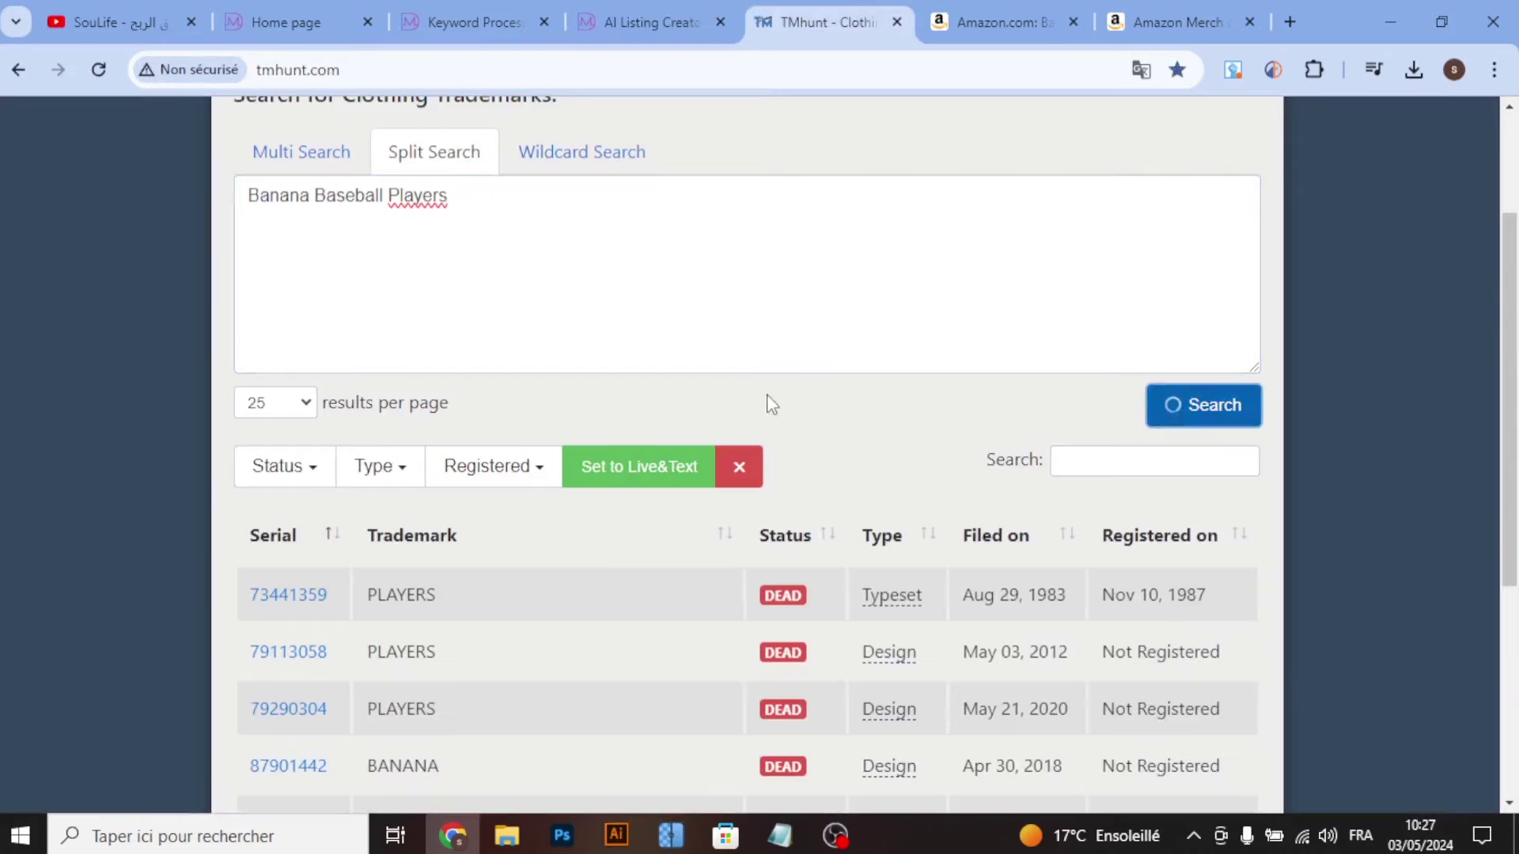
click(618, 466)
triple_click(797, 208)
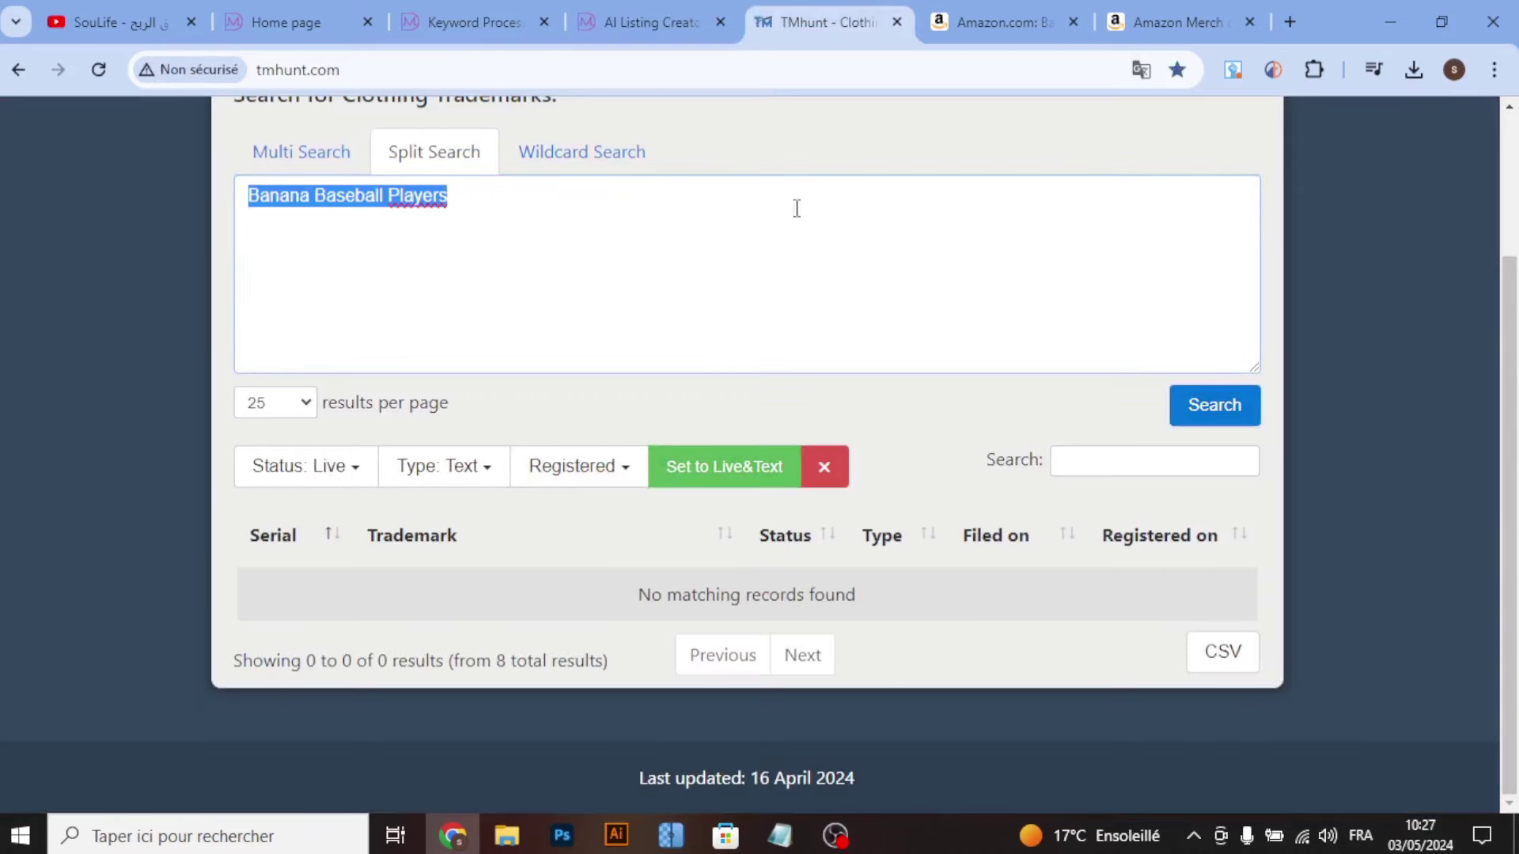
Step: Paste 'Banana Baseball Players' into the Merch Brand field
click(1171, 22)
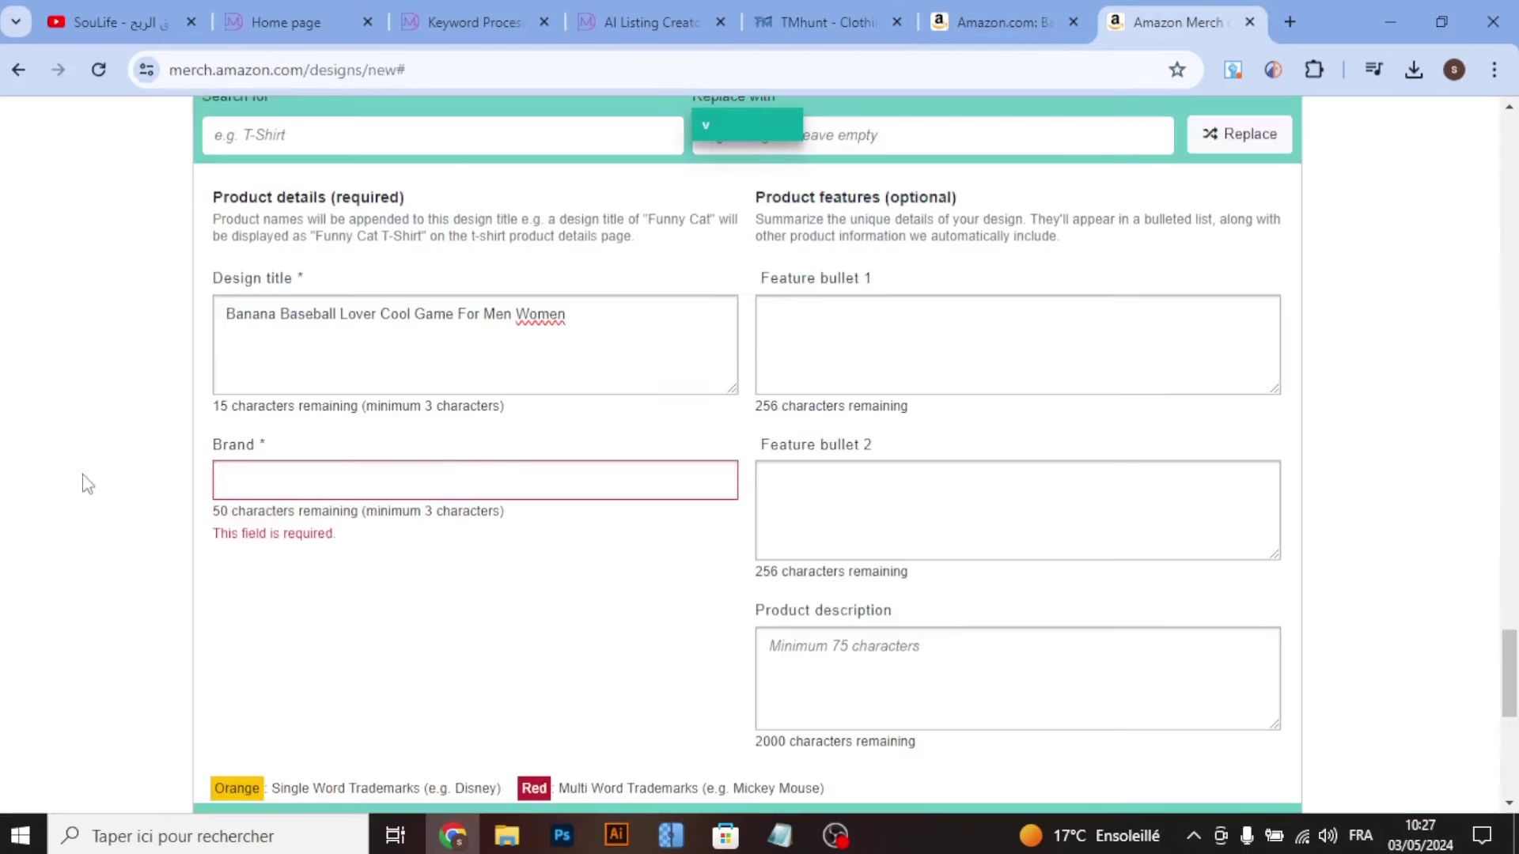
click(272, 483)
key(ctrl+v)
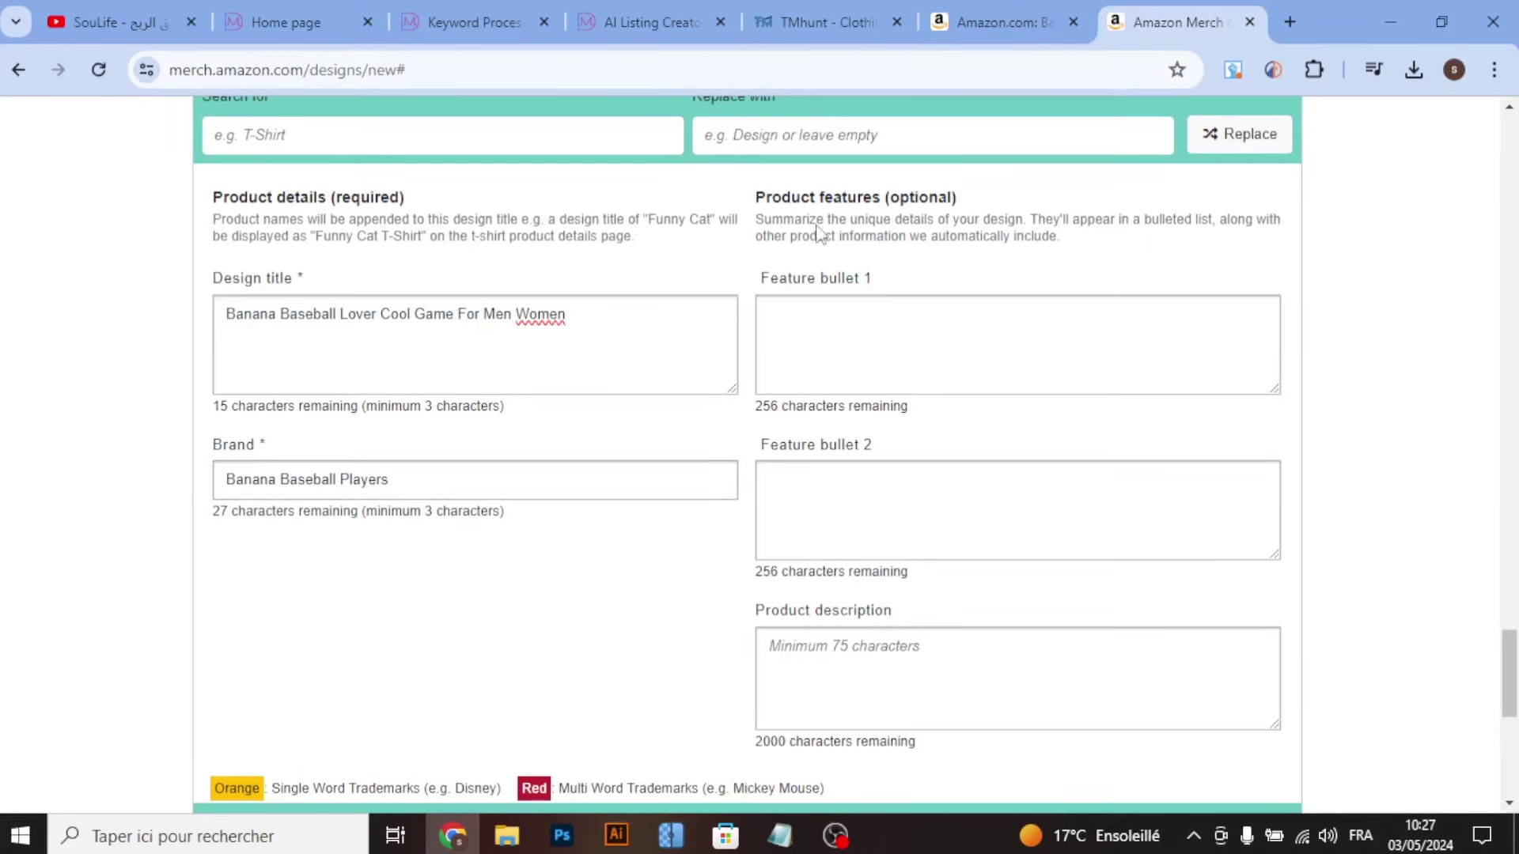
click(473, 22)
Step: Search TMhunt for live text marks in the first bullet, with 't. shirt' changed to 'design'
click(632, 17)
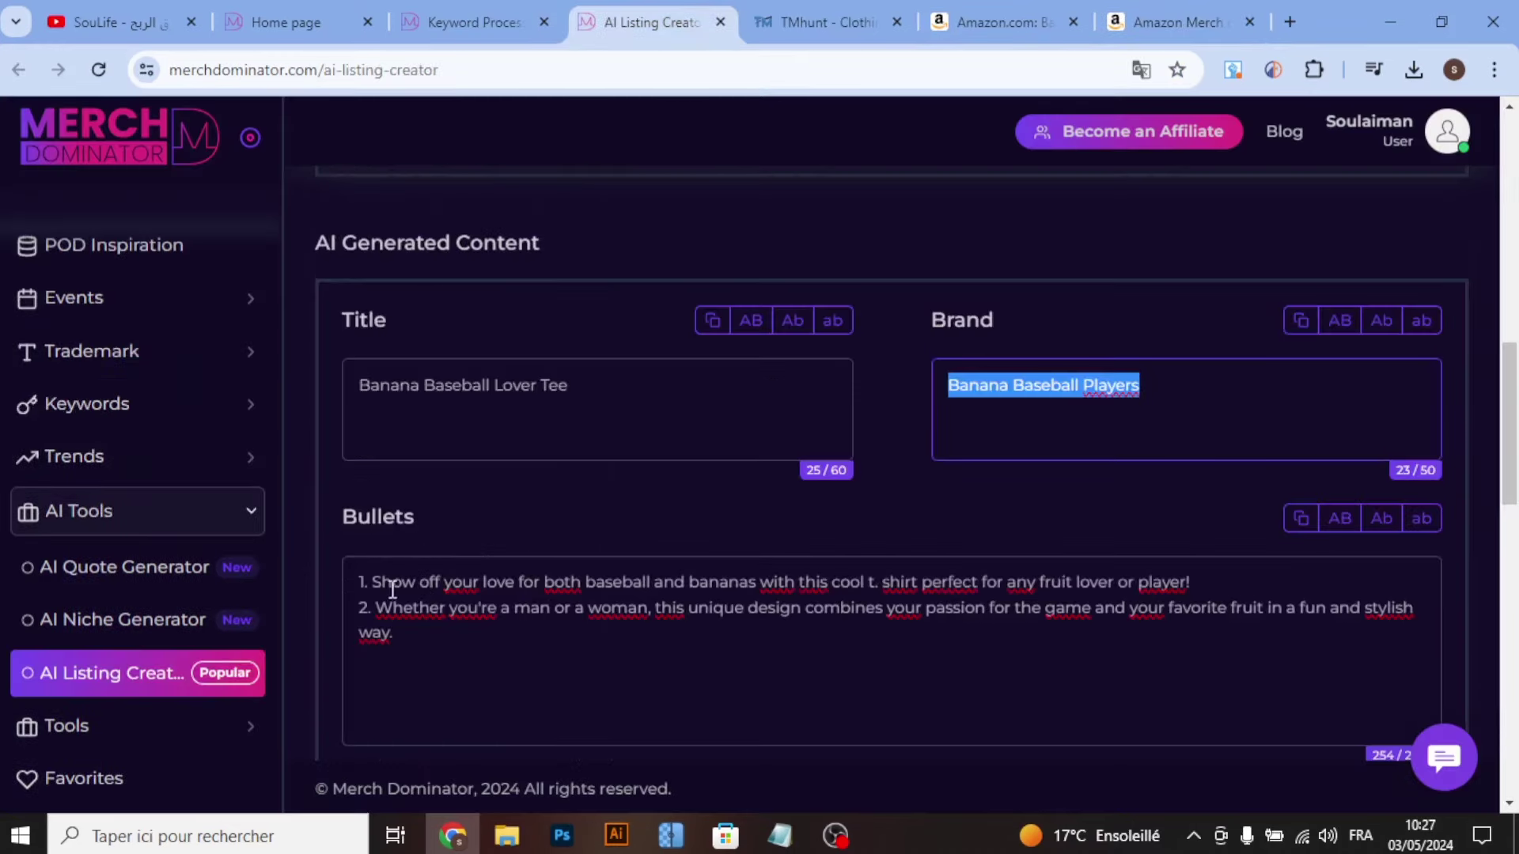
drag(379, 580, 1280, 577)
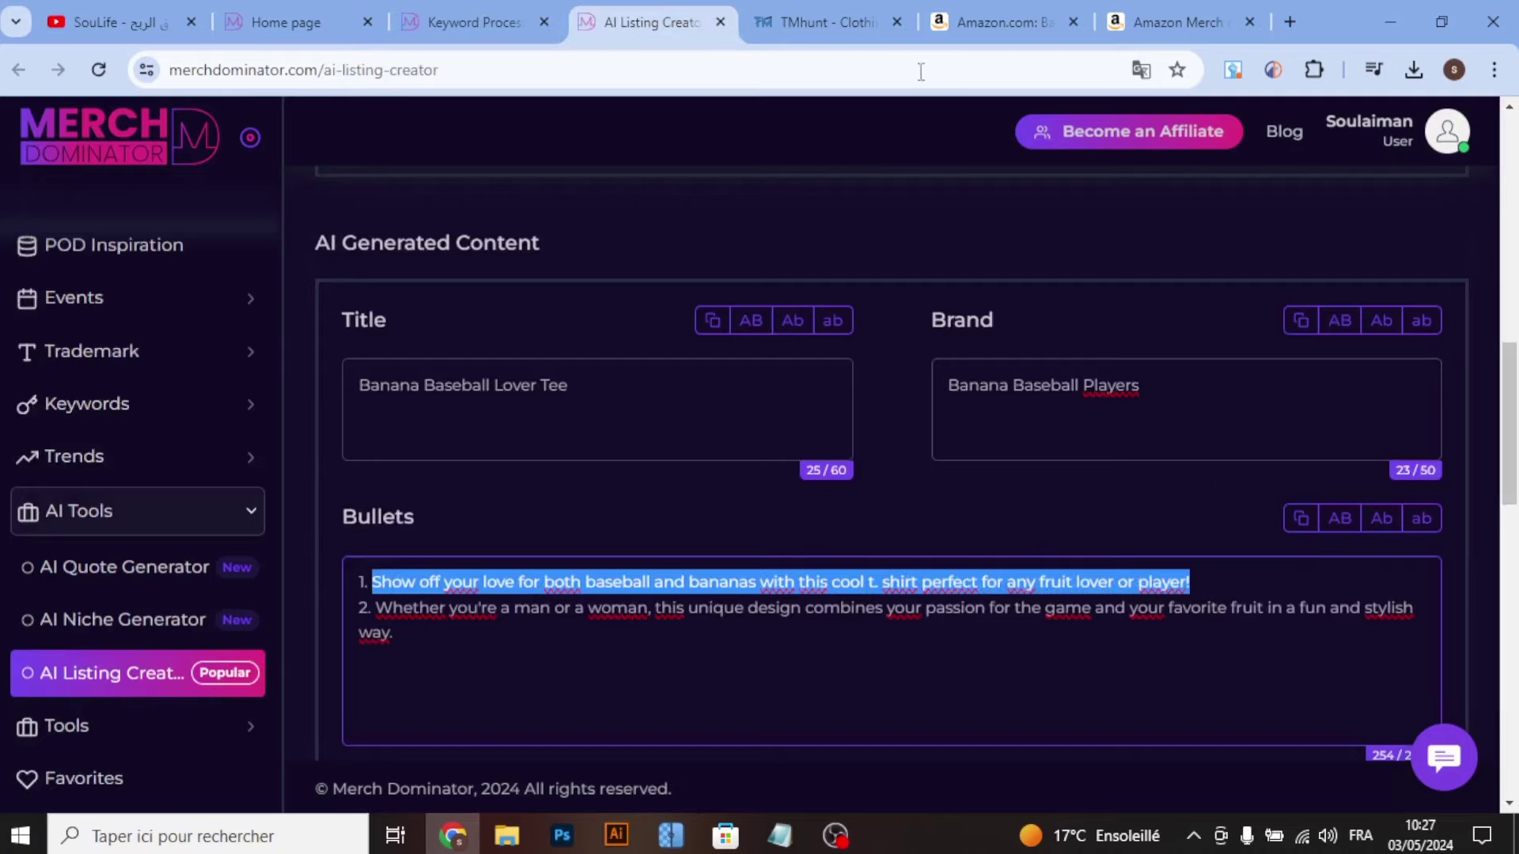
click(823, 22)
key(ctrl+v)
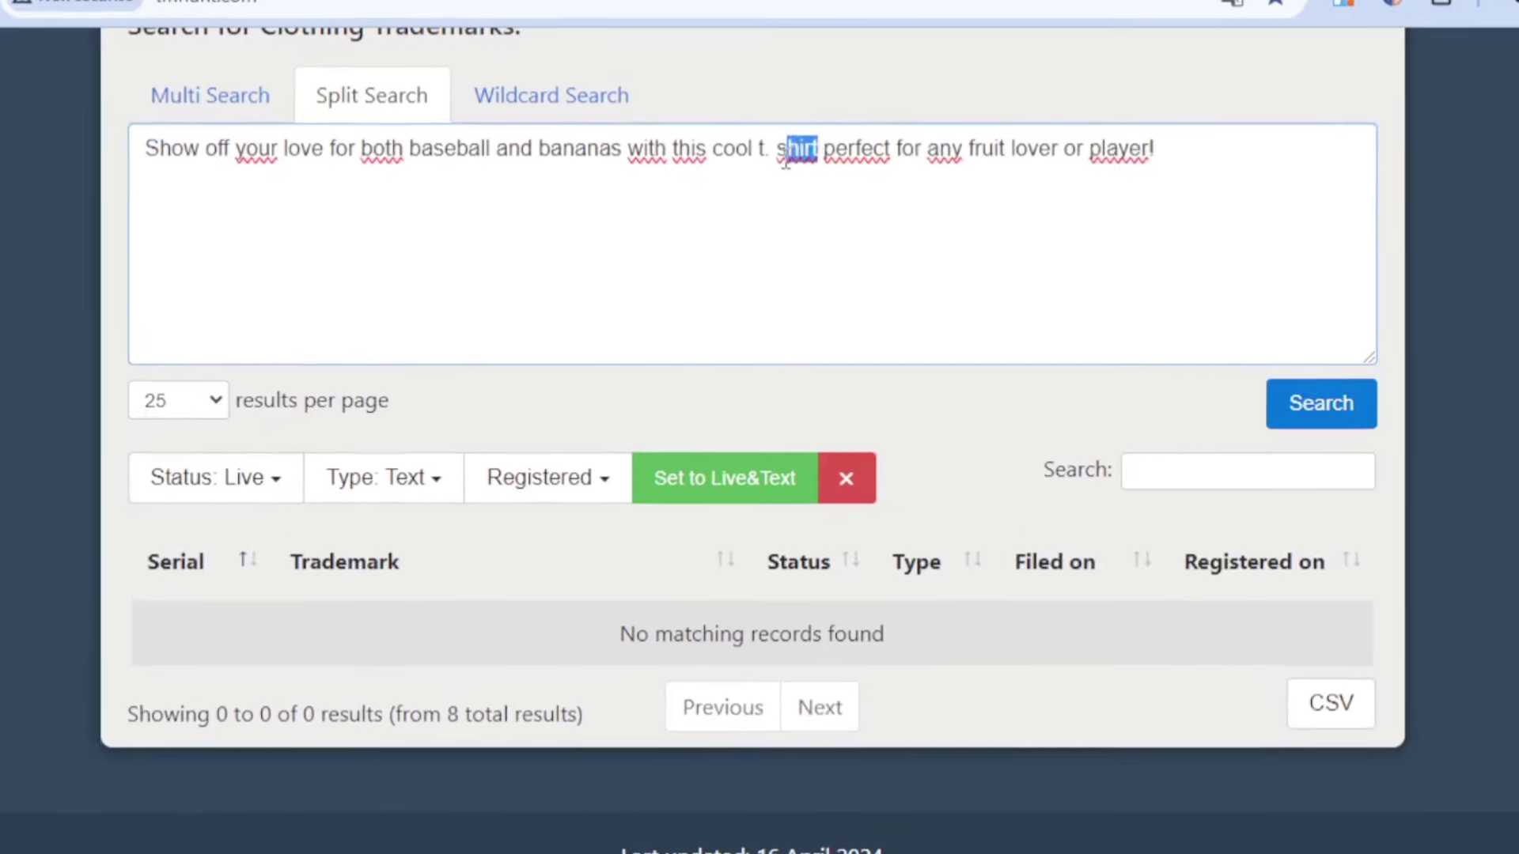
drag(802, 196, 753, 198)
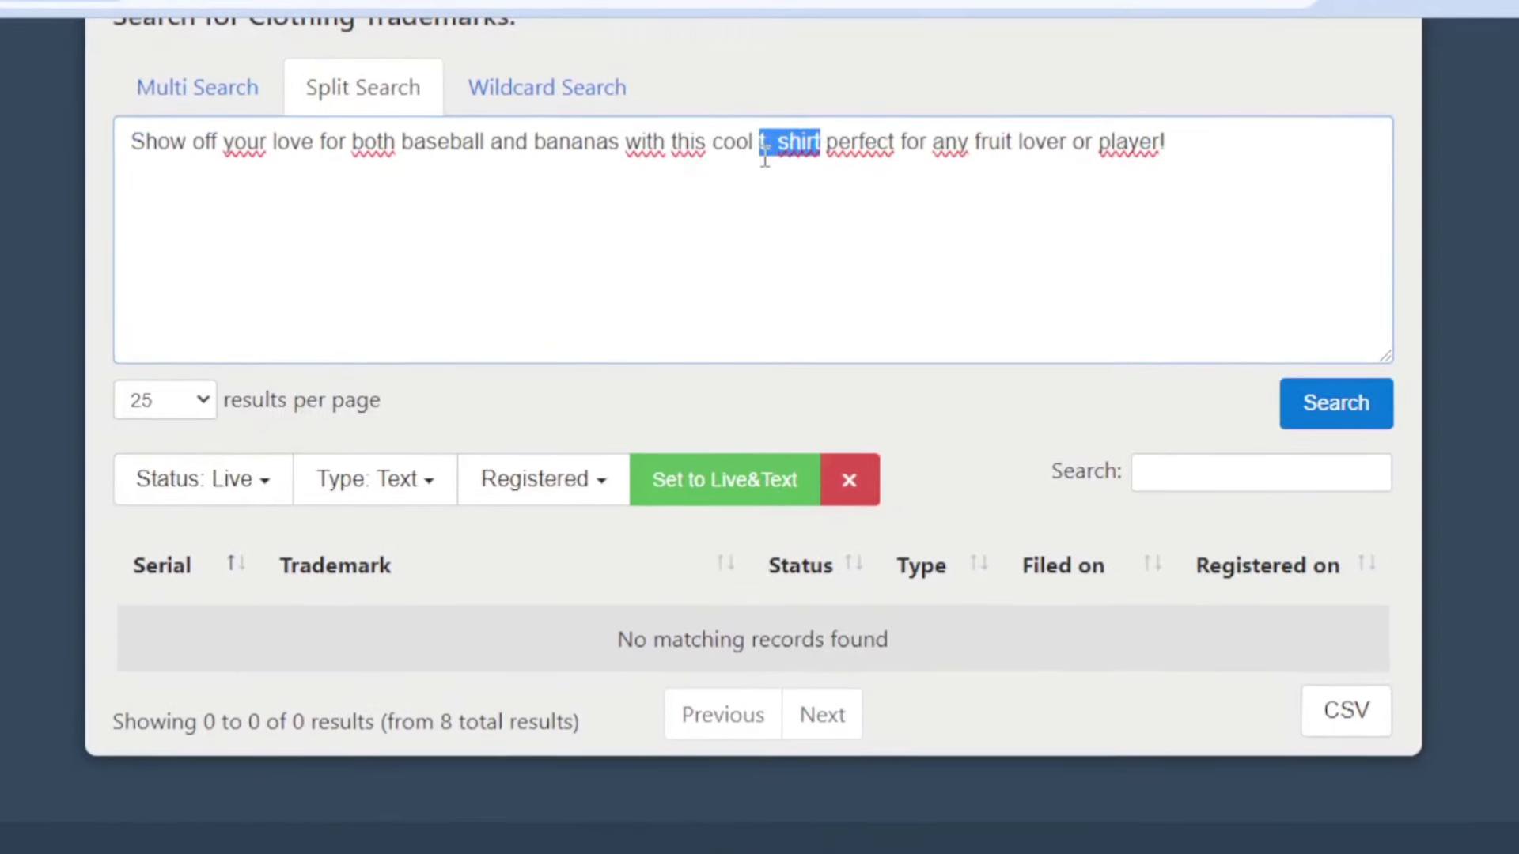
text(desi)
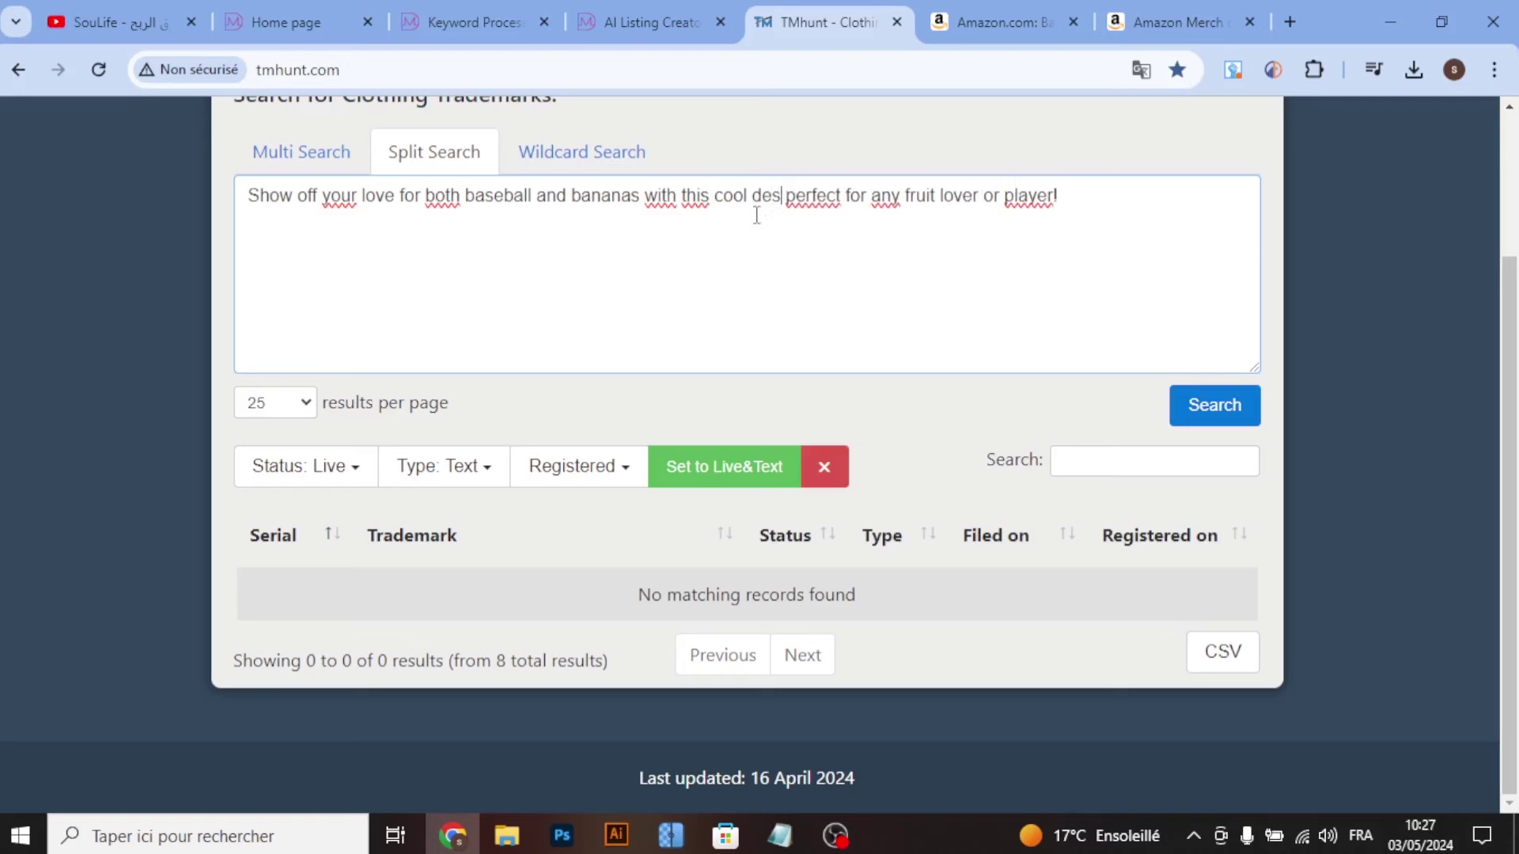
text(gn)
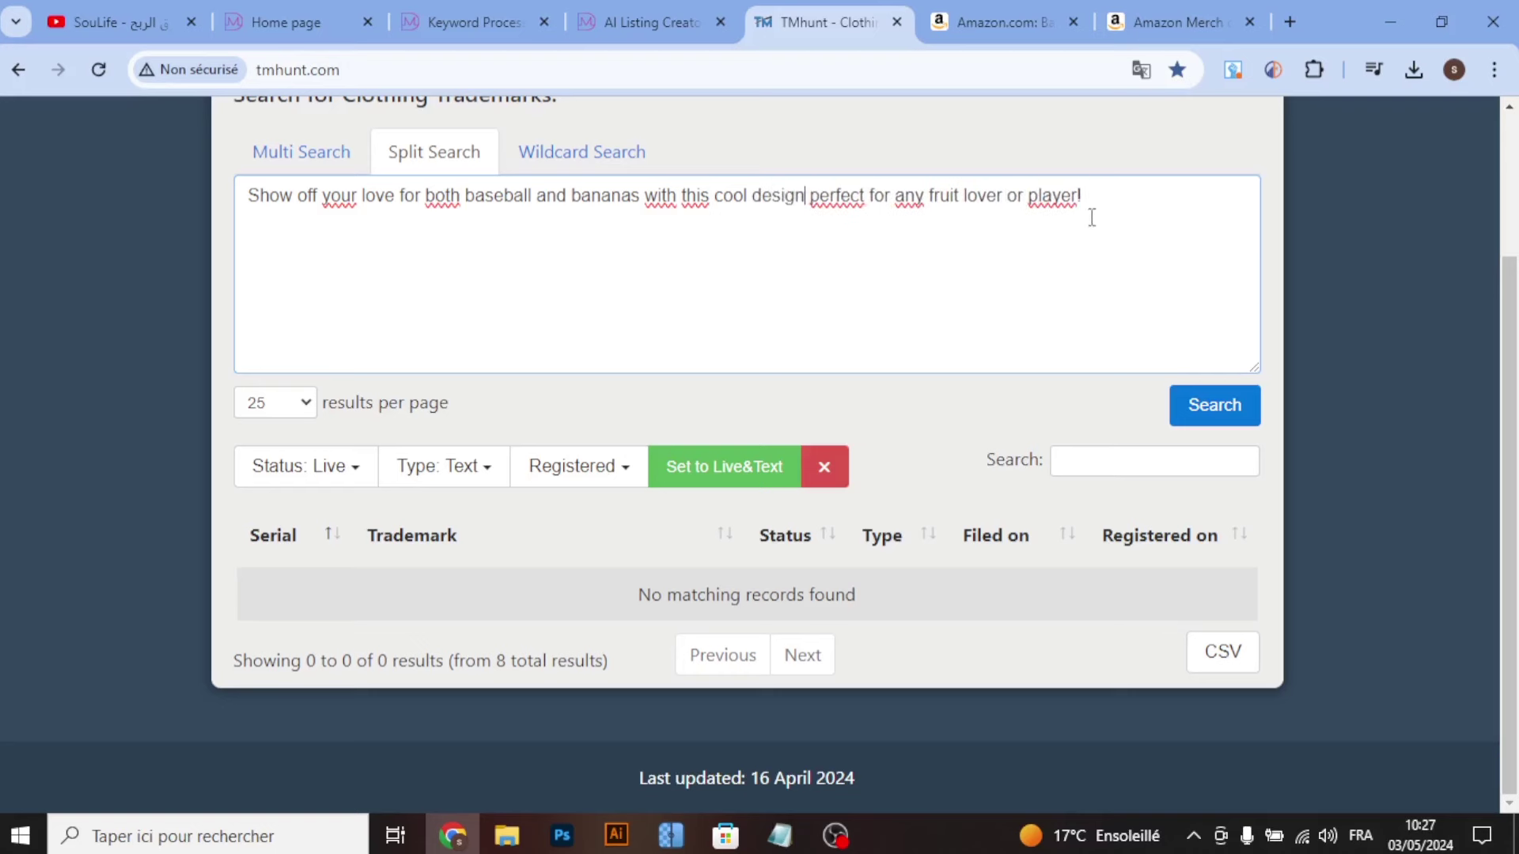
click(1214, 405)
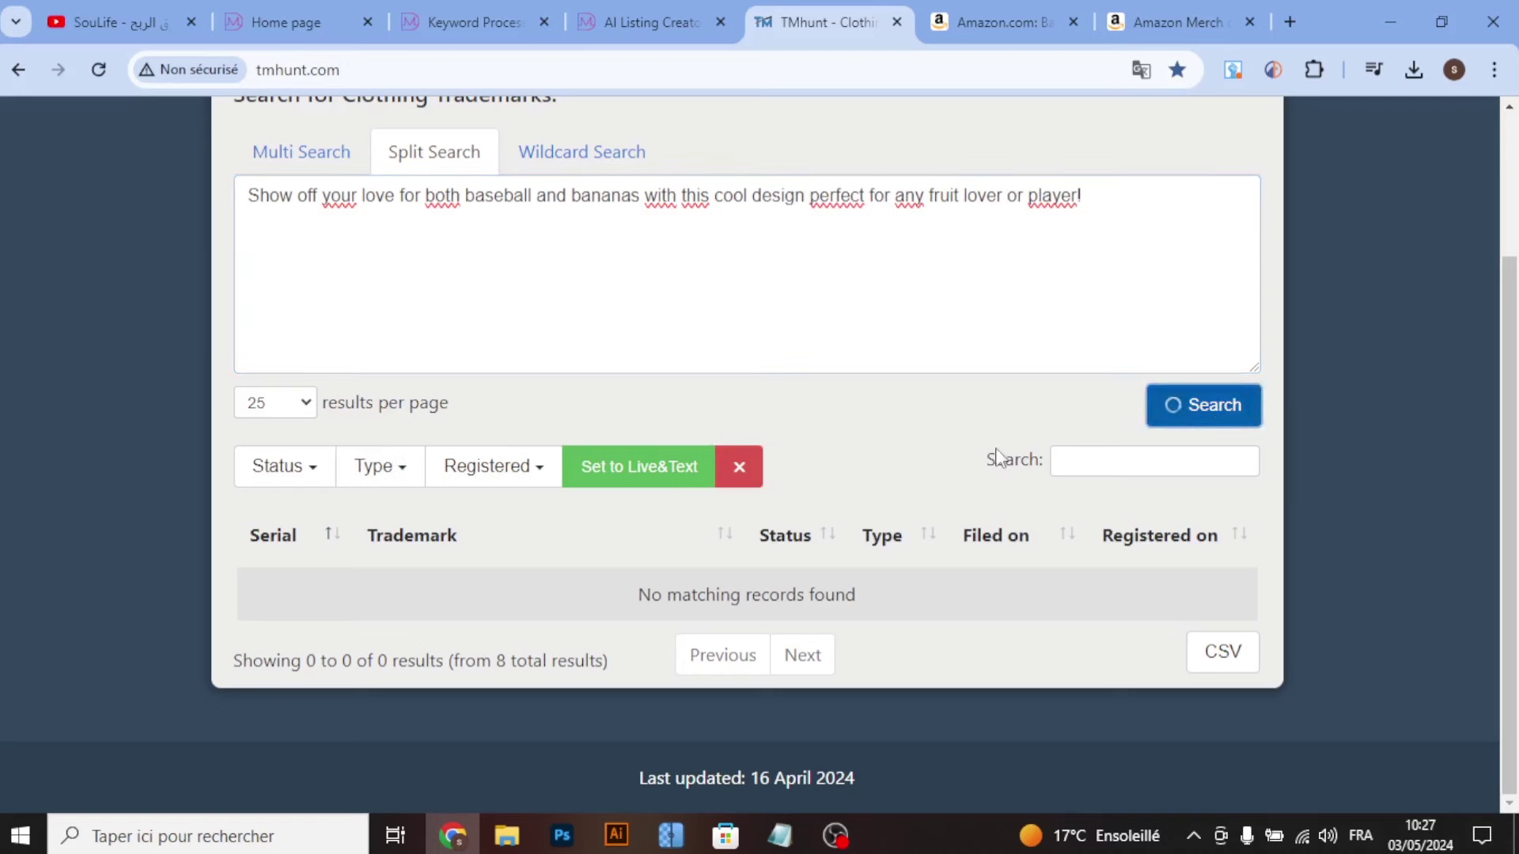
click(724, 467)
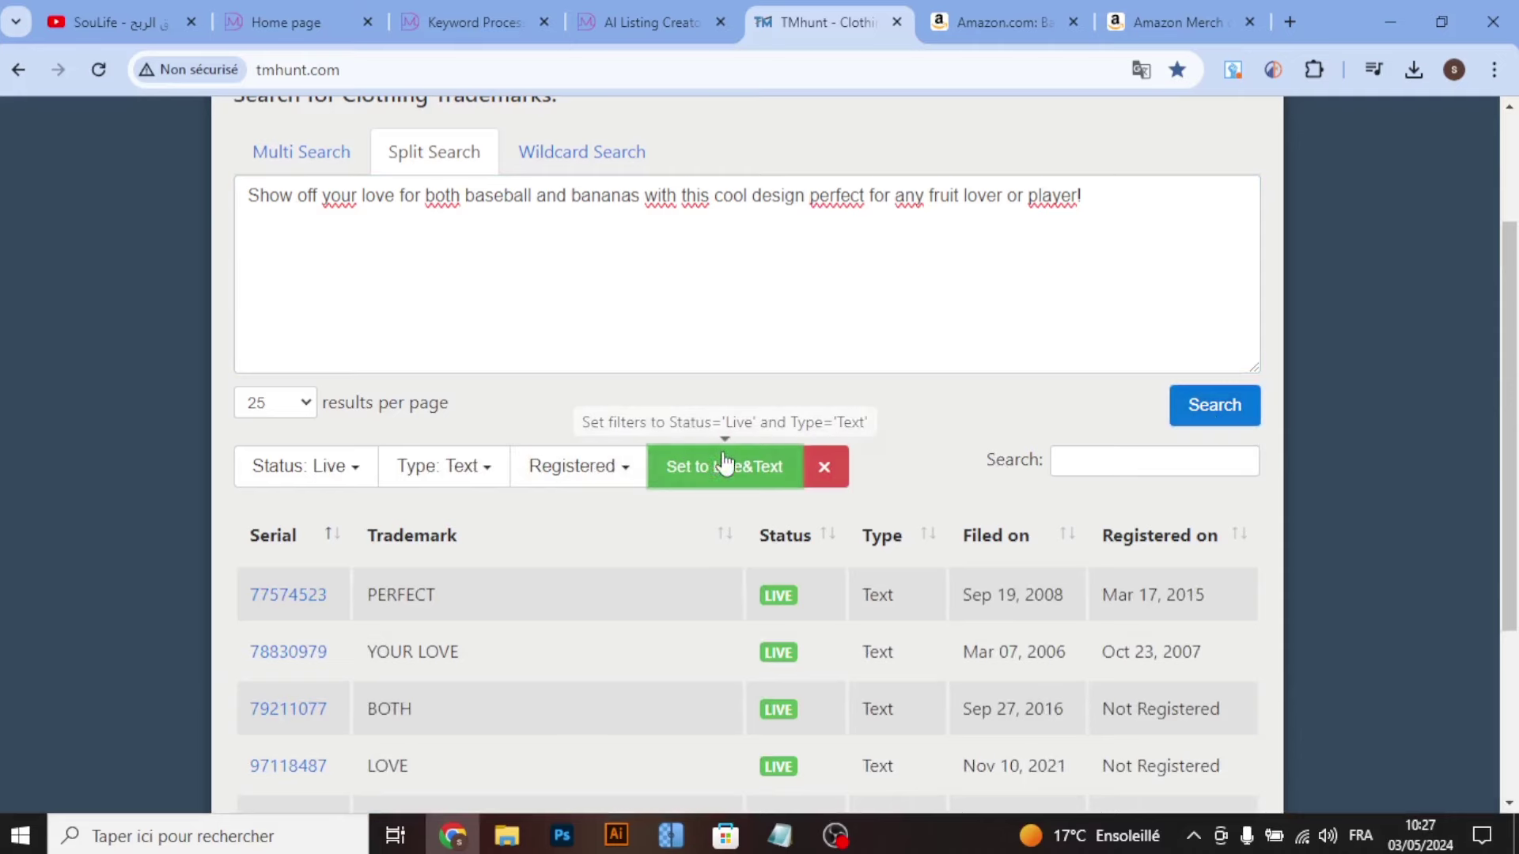
Step: Delete 'both' from the bullet and rerun the search, getting five matches including YOUR LOVE and BANANAS
scroll(616, 489, down, 3)
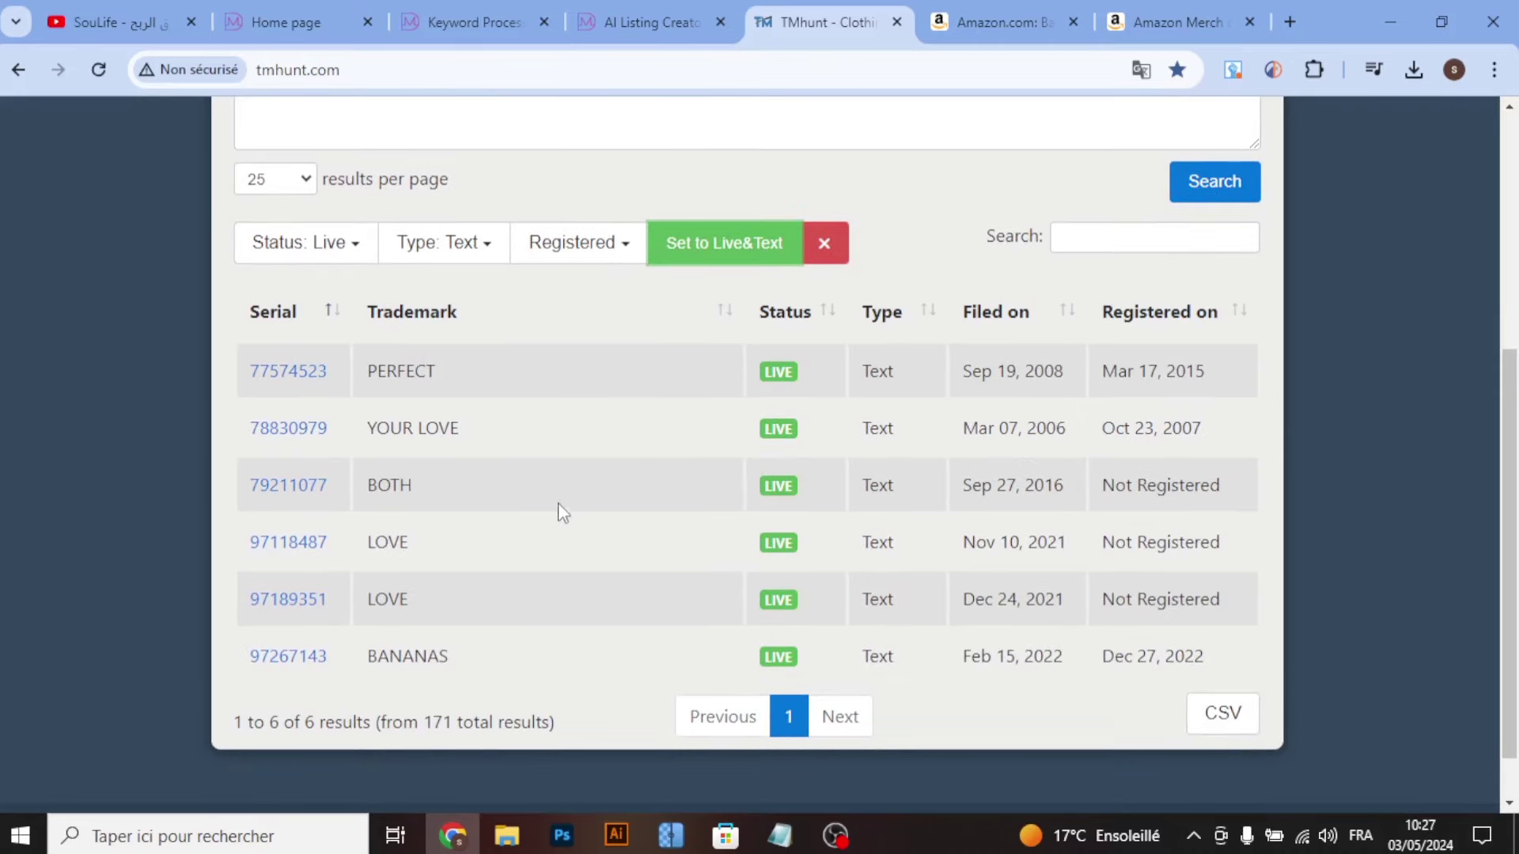
scroll(569, 506, up, 1)
scroll(567, 498, up, 4)
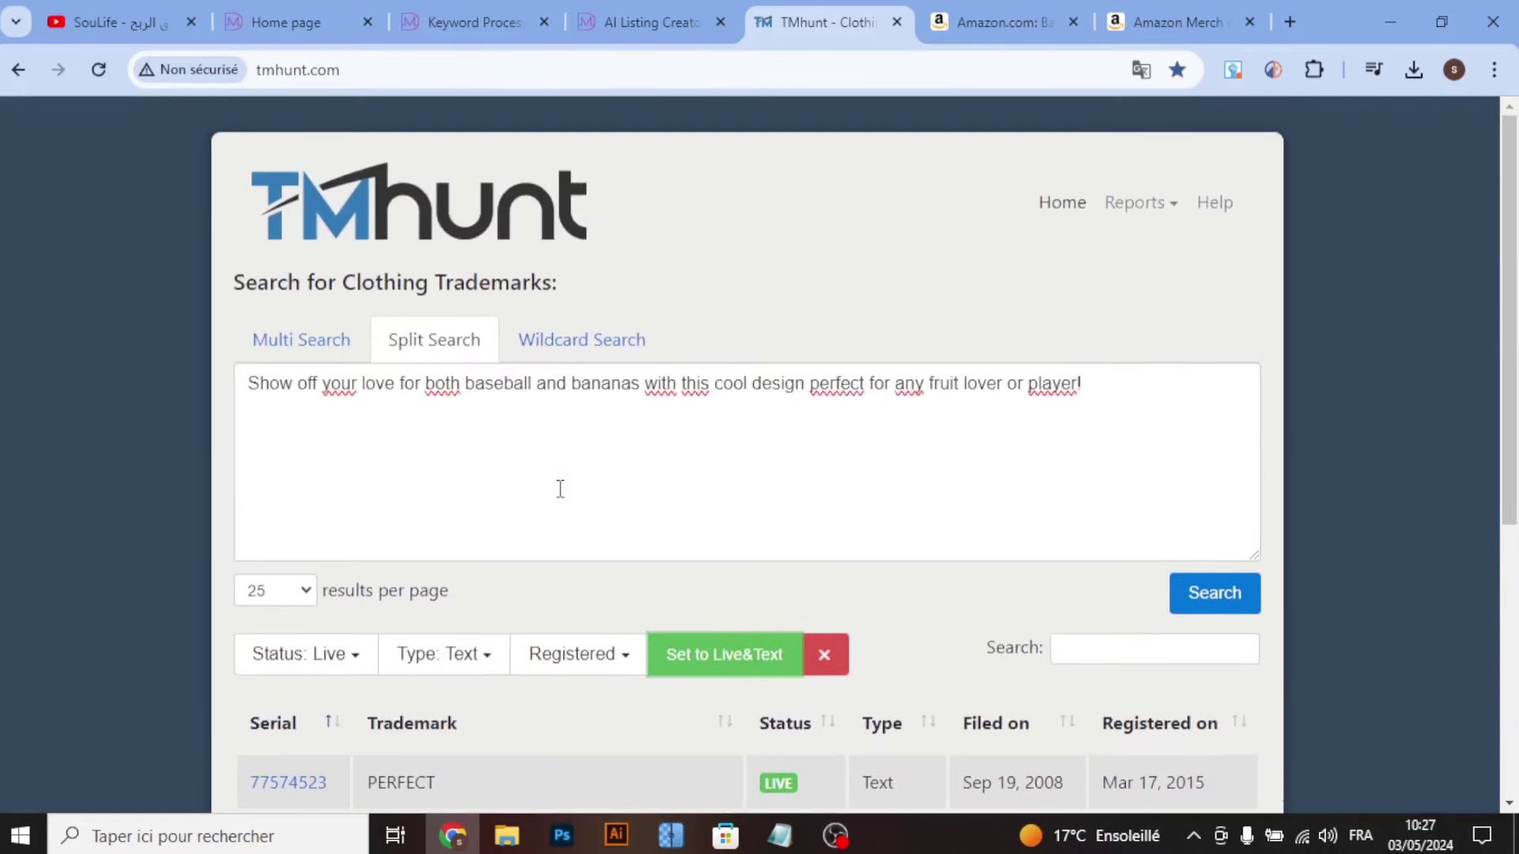
double_click(423, 386)
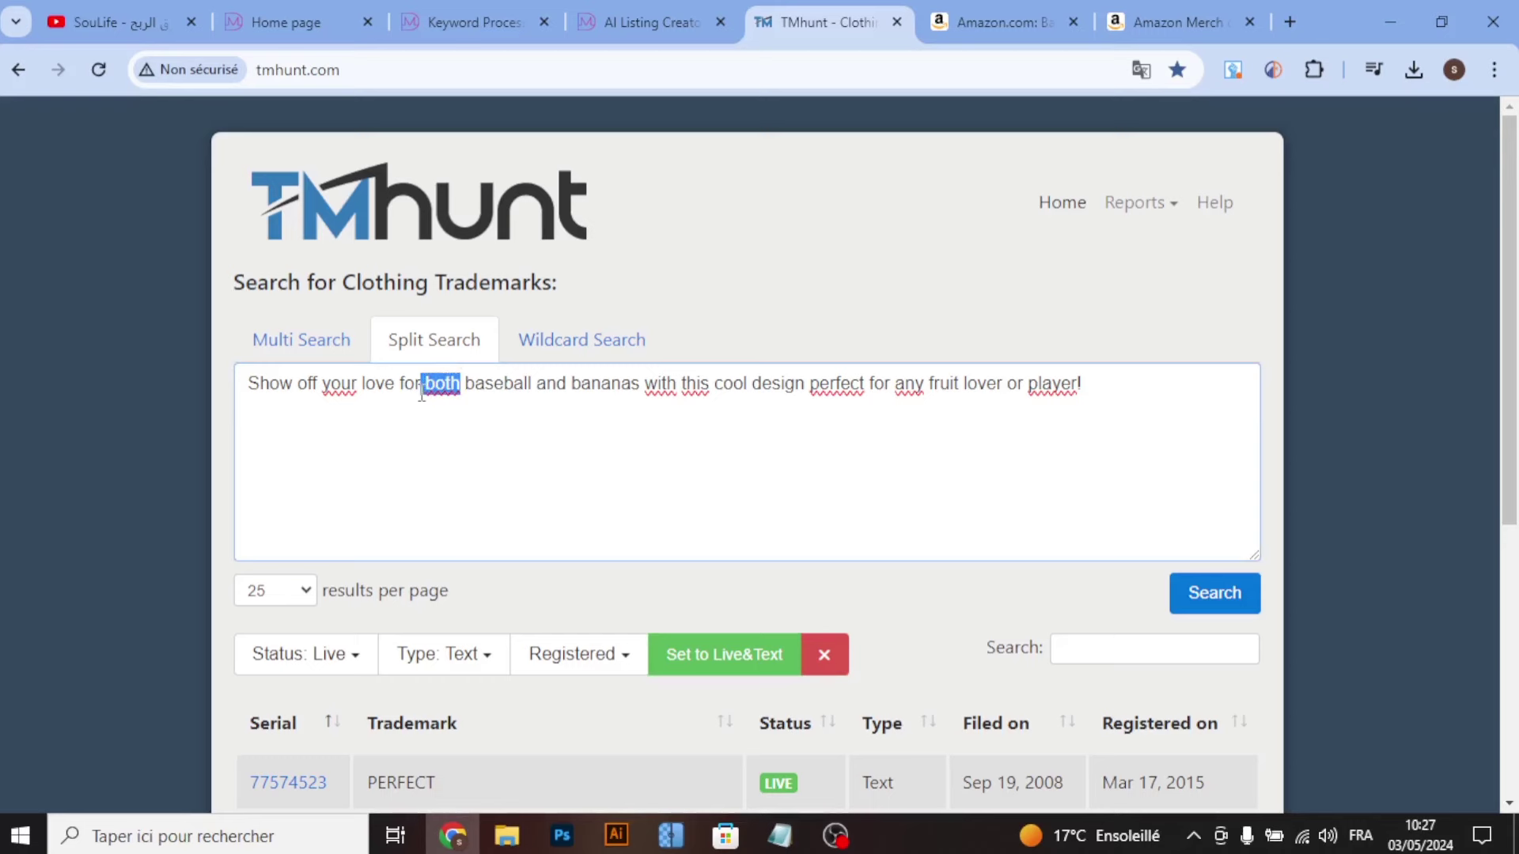
key(BackSpace)
click(1198, 592)
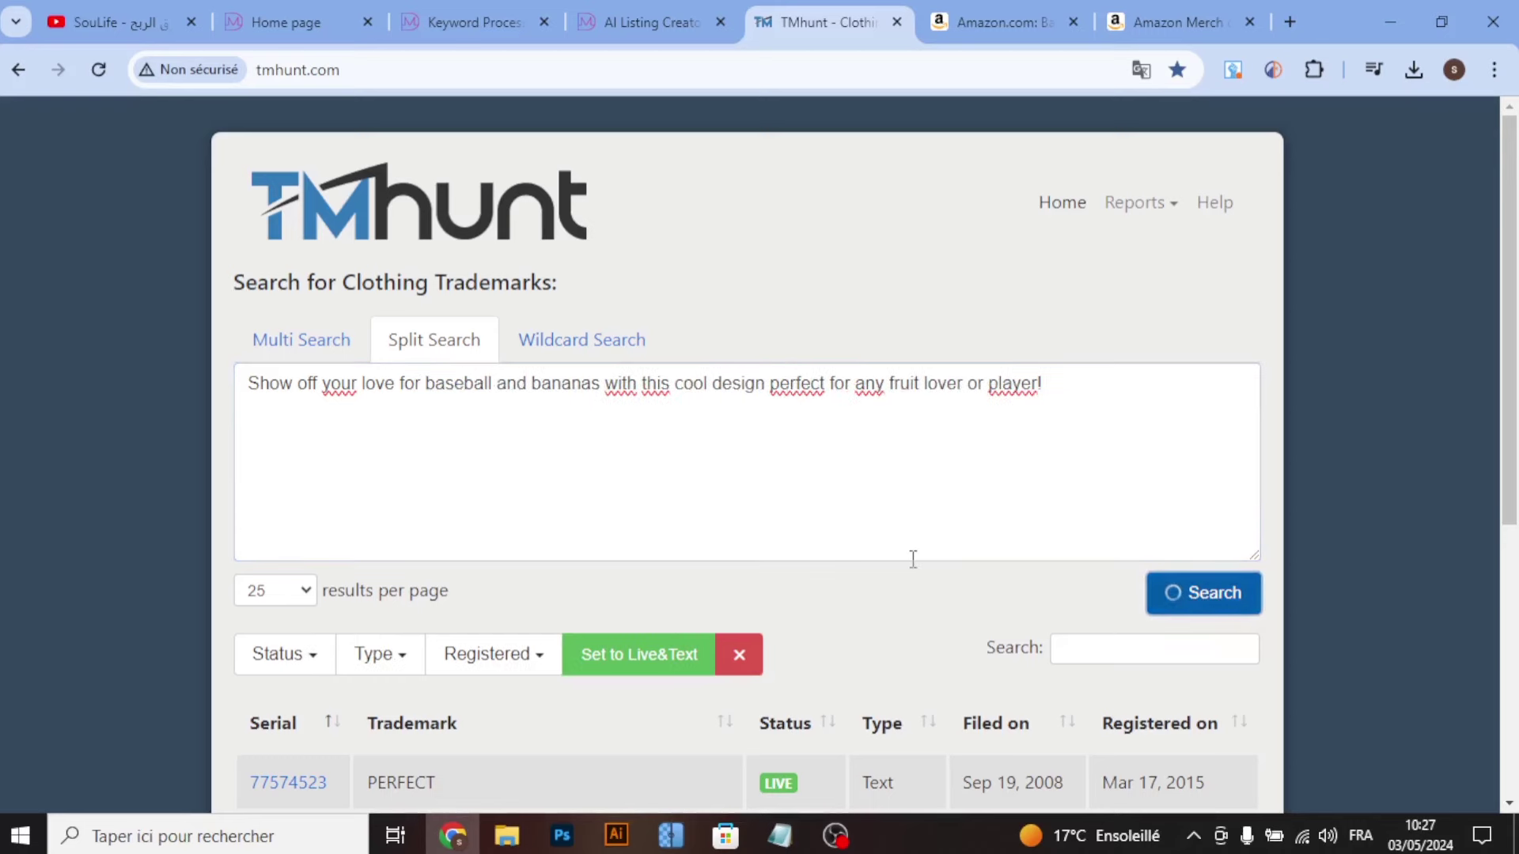
click(633, 657)
scroll(626, 664, down, 5)
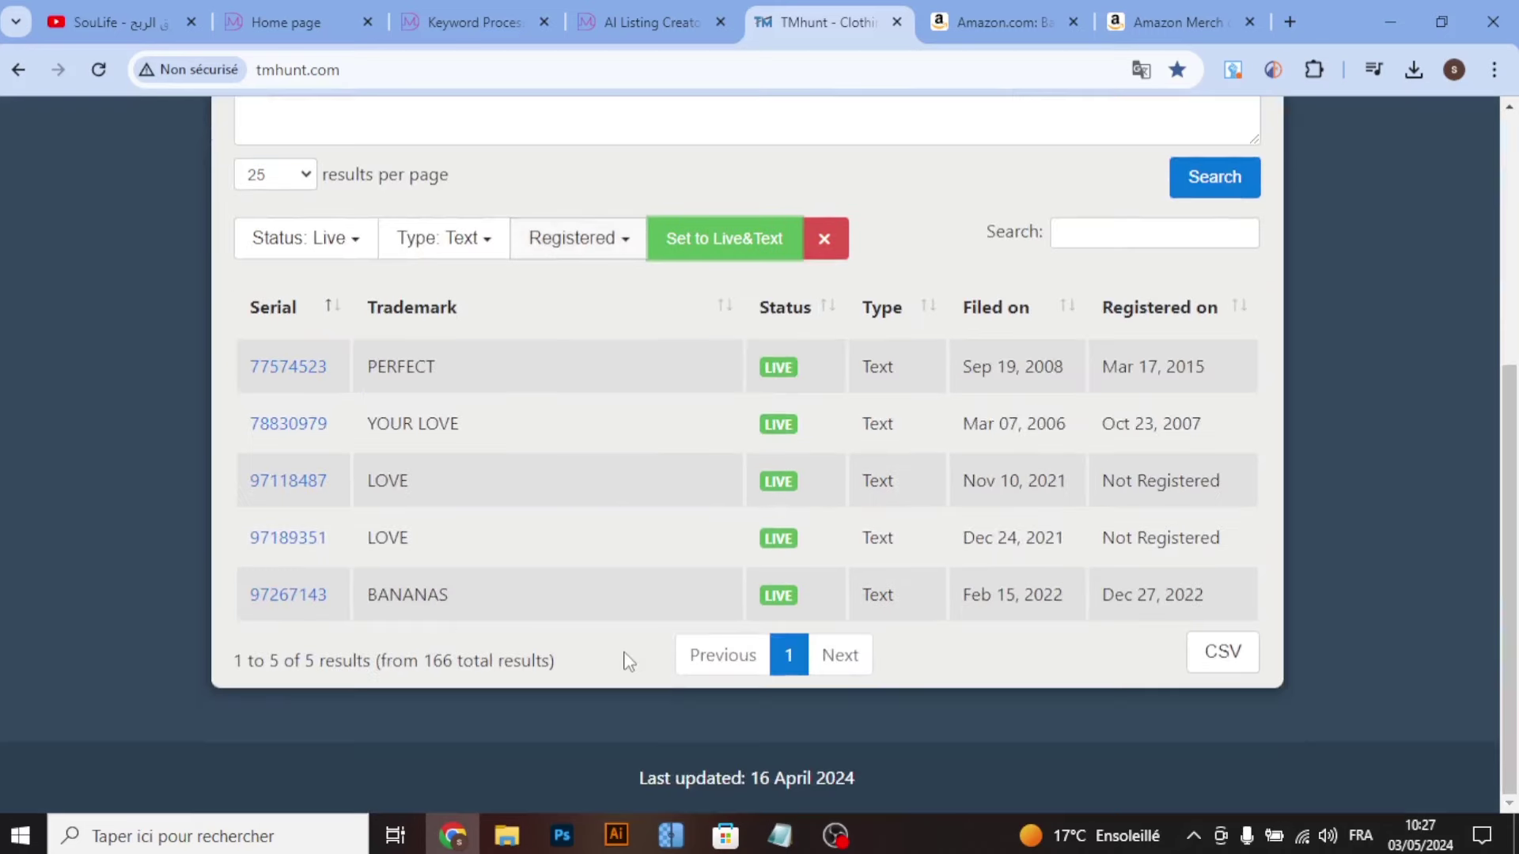
scroll(627, 658, up, 5)
drag(1141, 396, 278, 416)
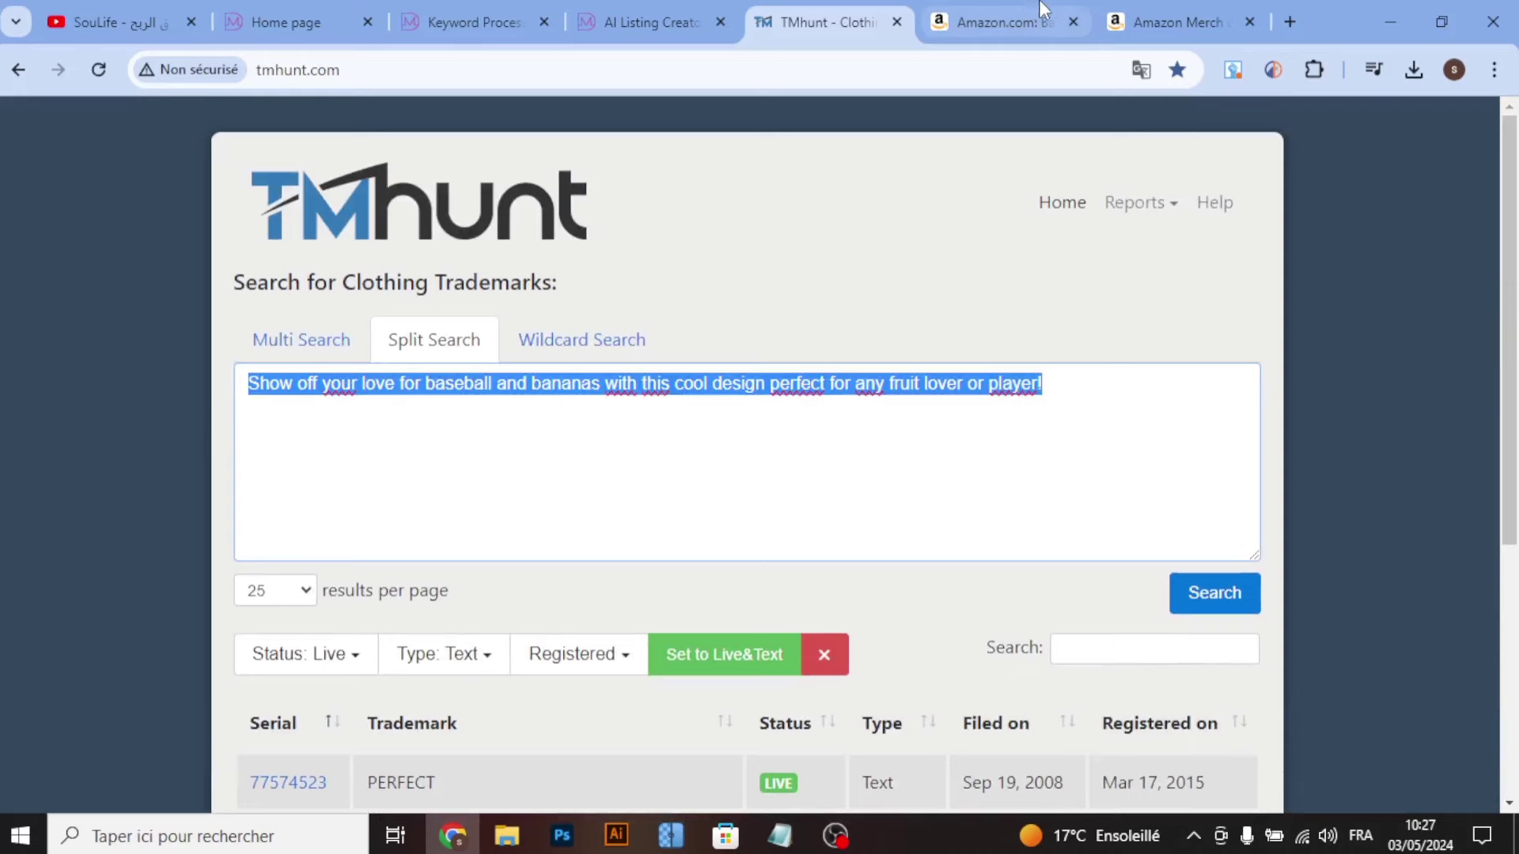
Step: Paste the edited first bullet into Merch's Feature bullet 1
click(1179, 22)
click(841, 329)
text(Show off your love for baseball and bananas with this cool design perfect for any fruit lover or player!)
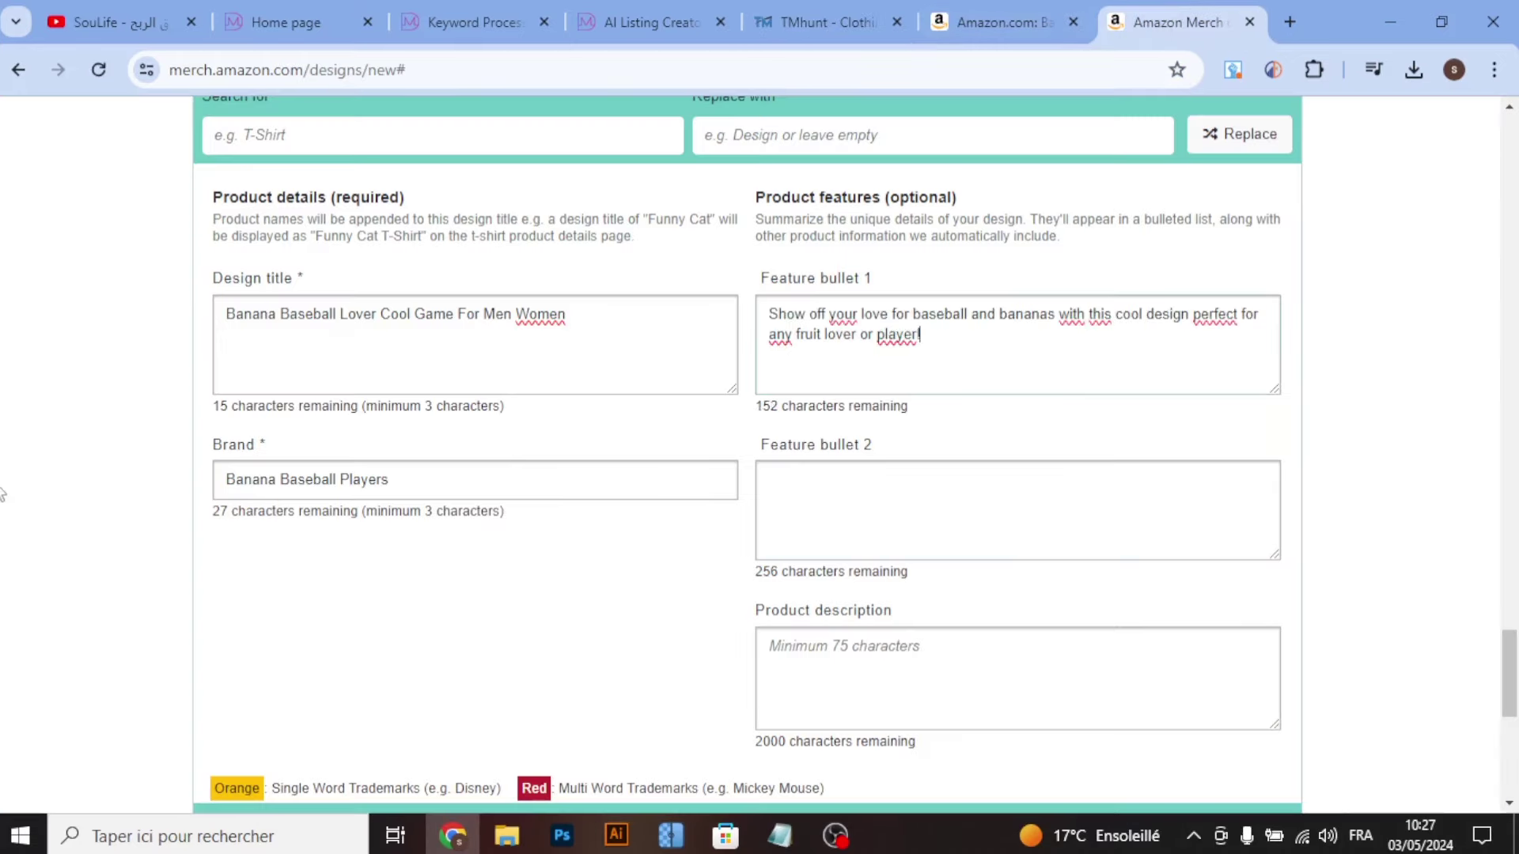
Step: Copy the second AI bullet into TMhunt's Split Search box
click(649, 22)
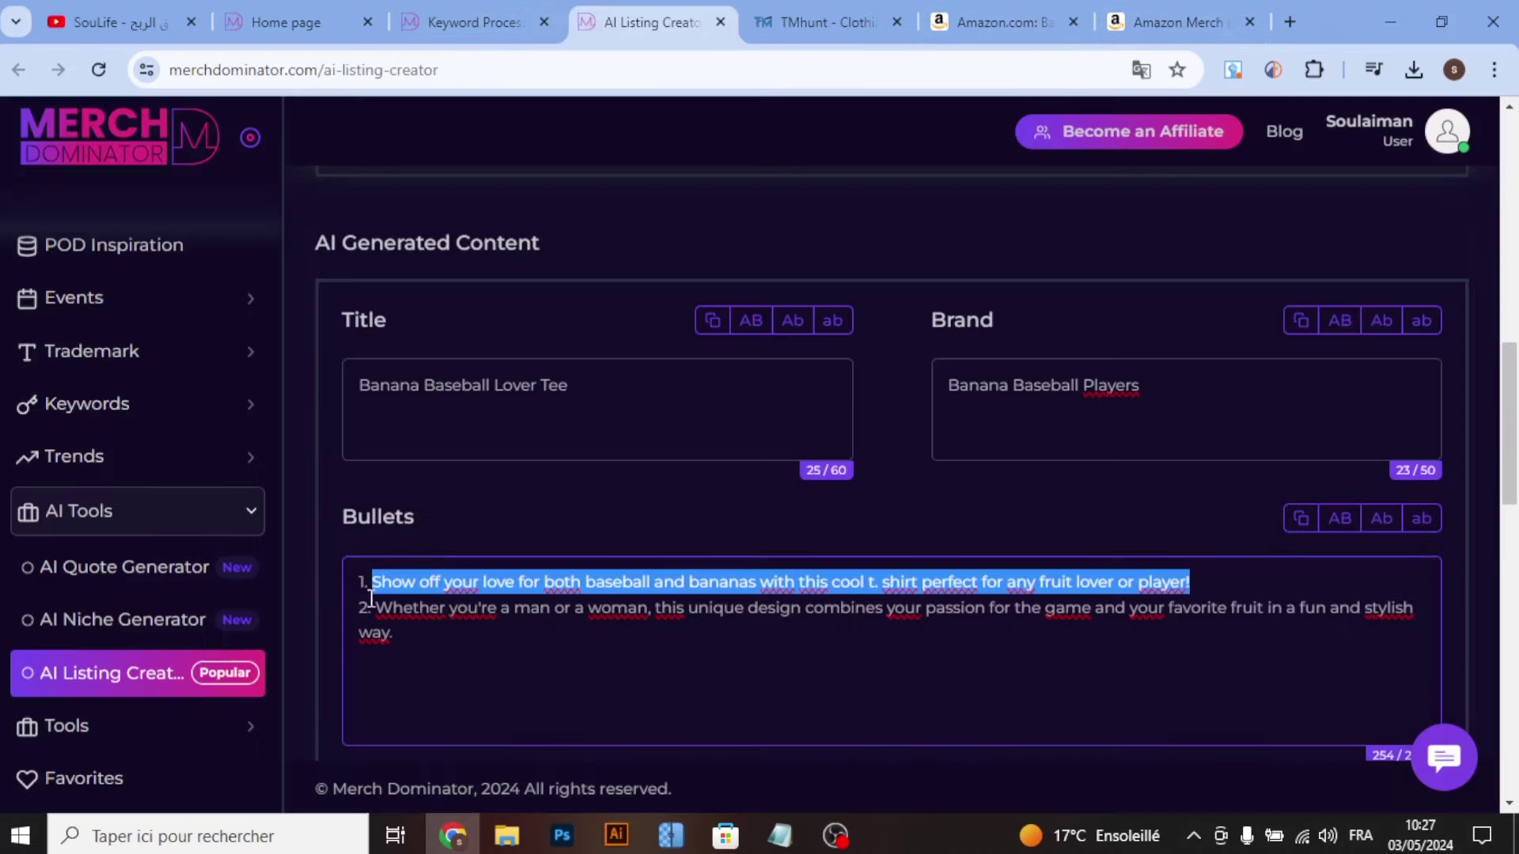
drag(372, 605, 487, 644)
key(ctrl+c)
click(747, 16)
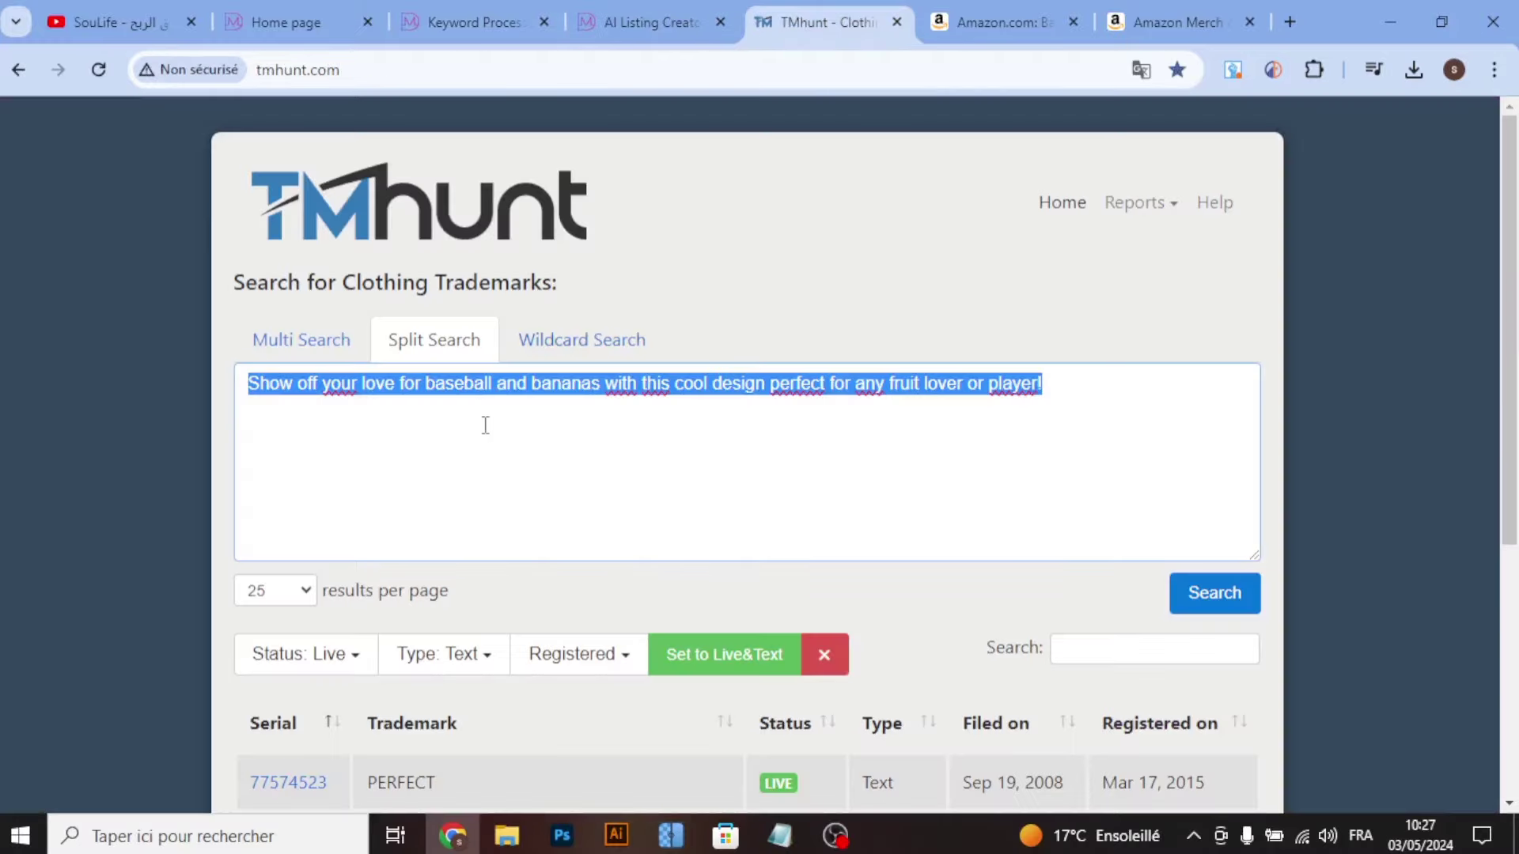
key(ctrl+v)
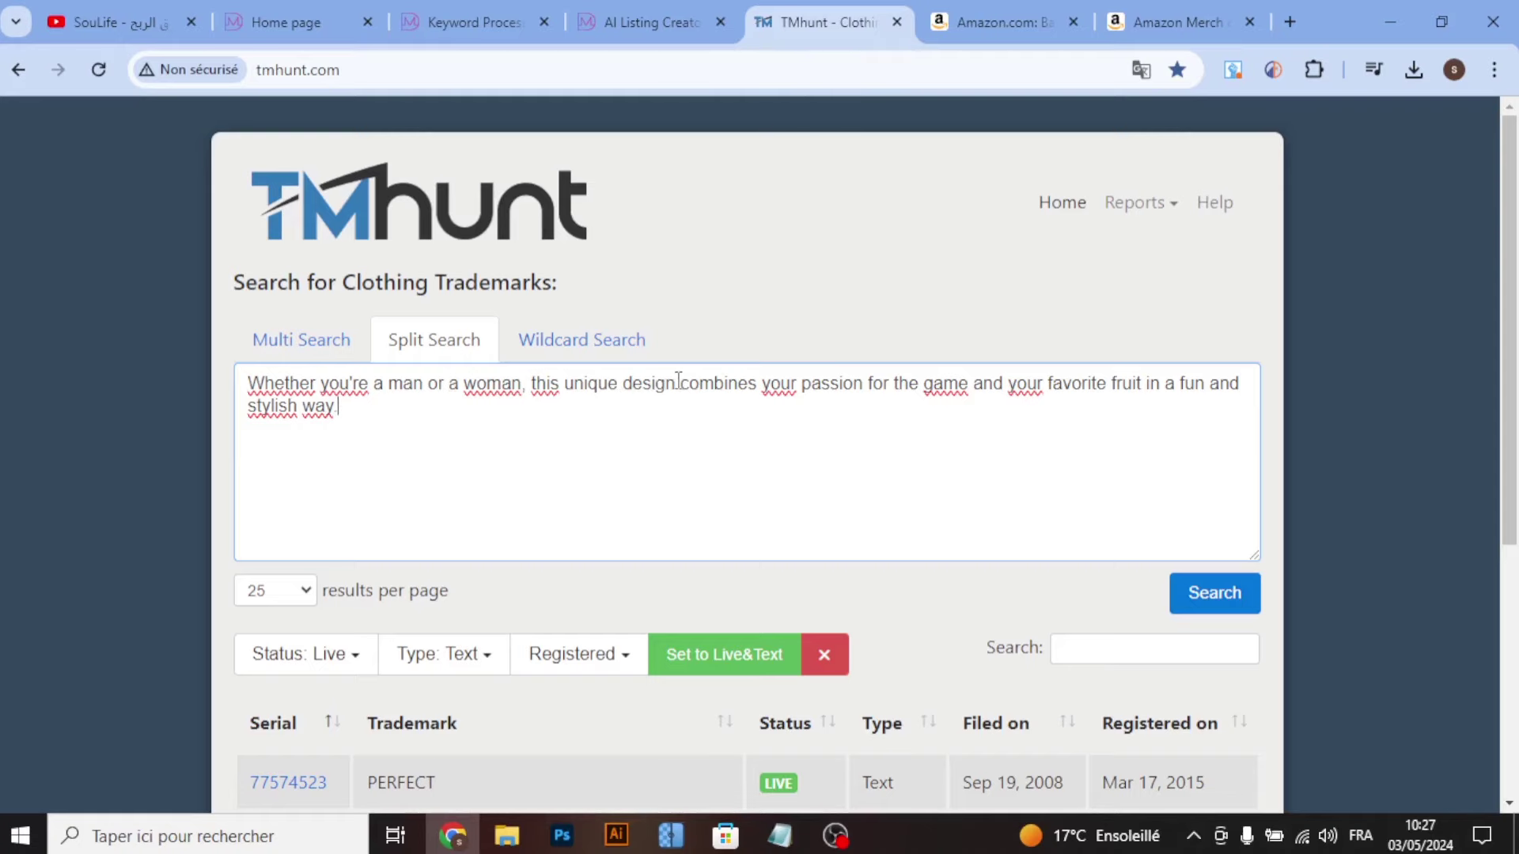
drag(678, 381, 602, 408)
click(602, 455)
Step: Regenerate the two bullet points in the AI Listing Creator
click(637, 22)
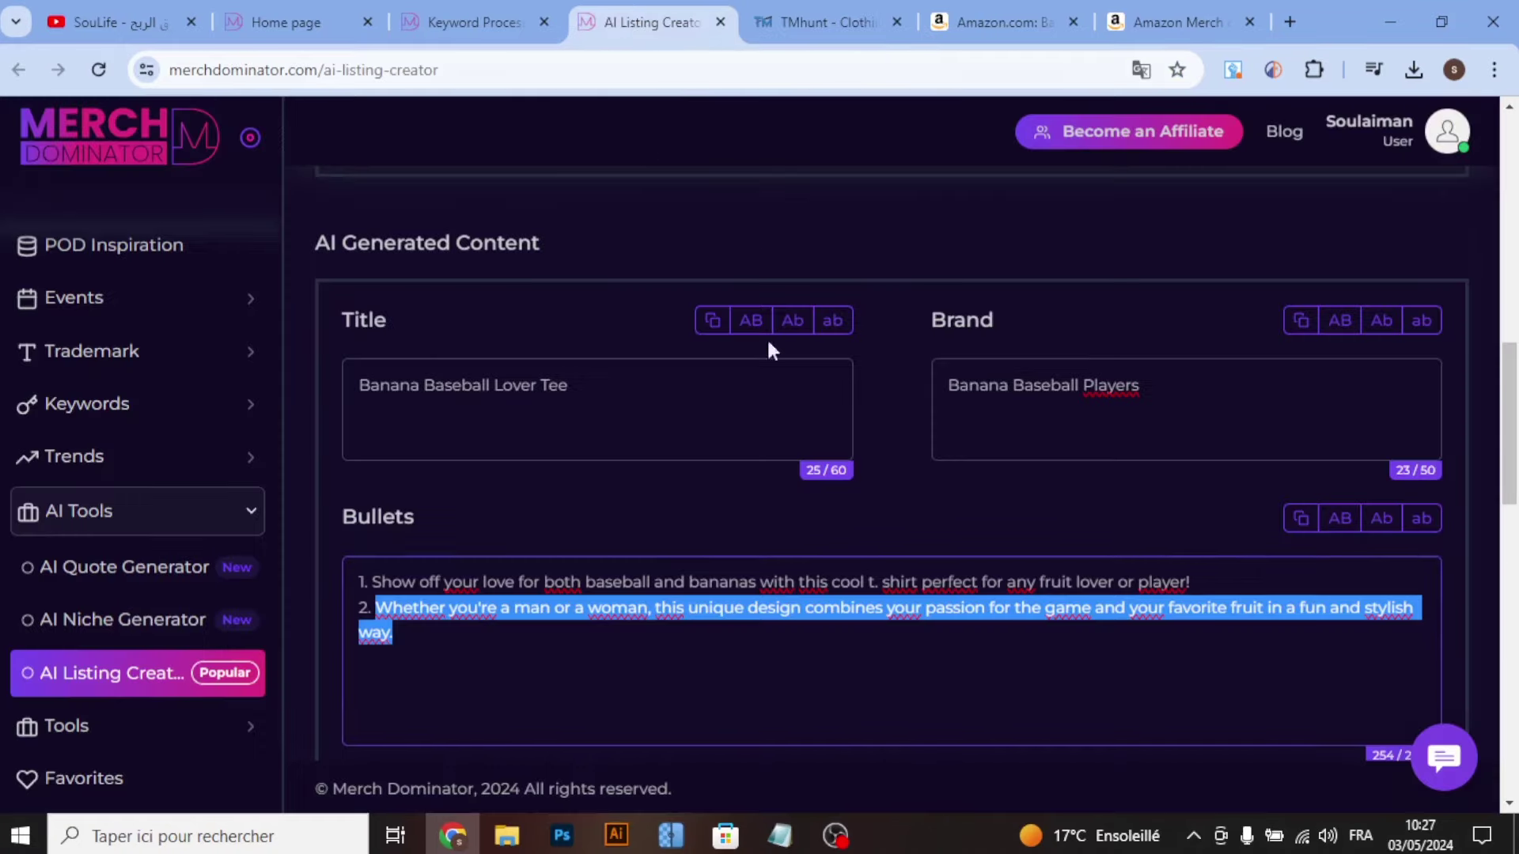
scroll(791, 356, up, 5)
scroll(1337, 519, down, 1)
click(1365, 402)
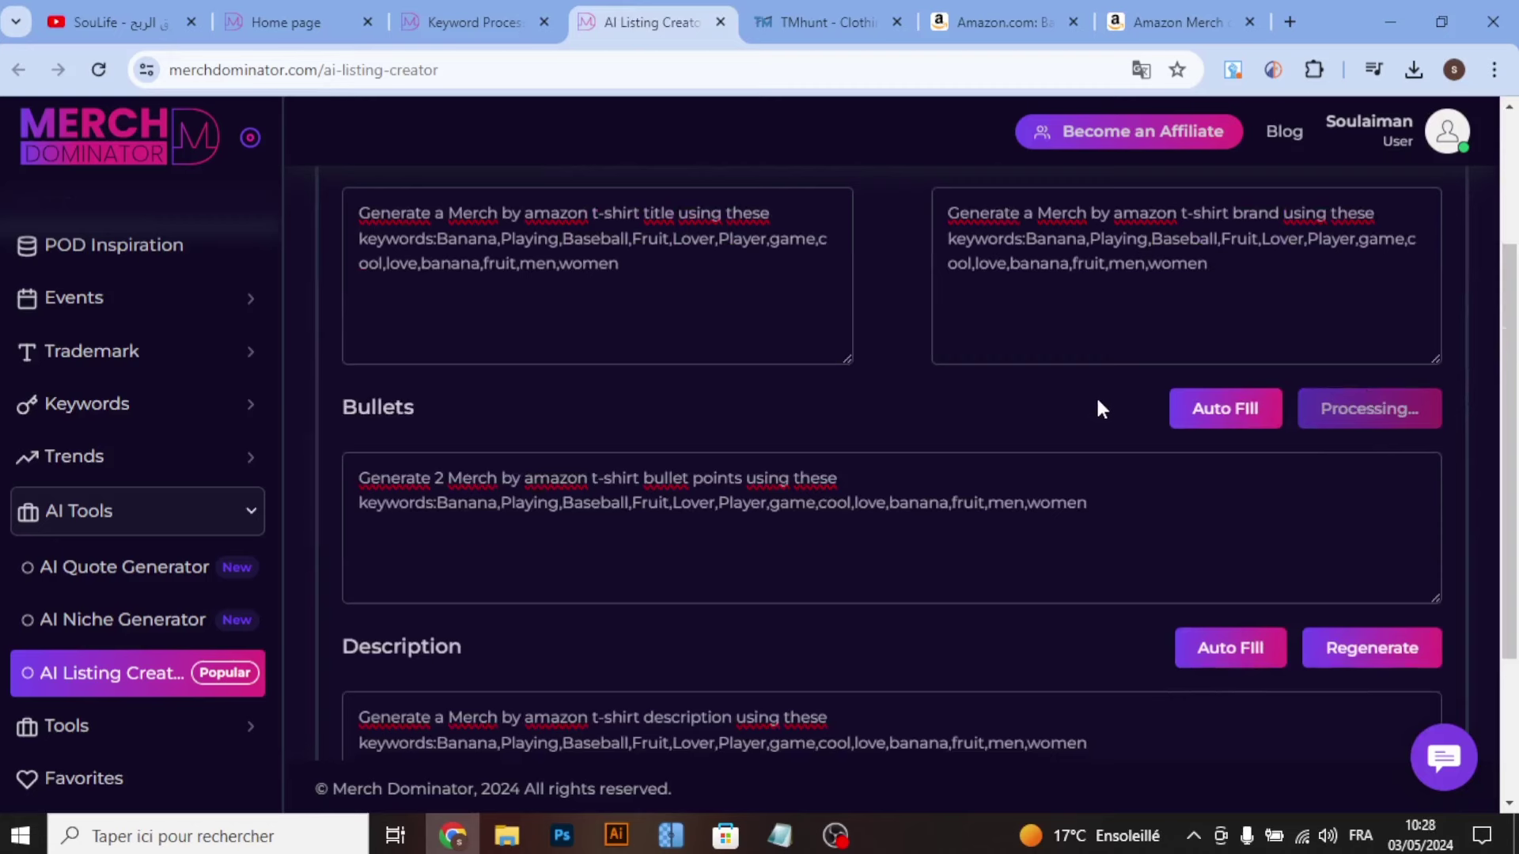
scroll(762, 345, down, 1)
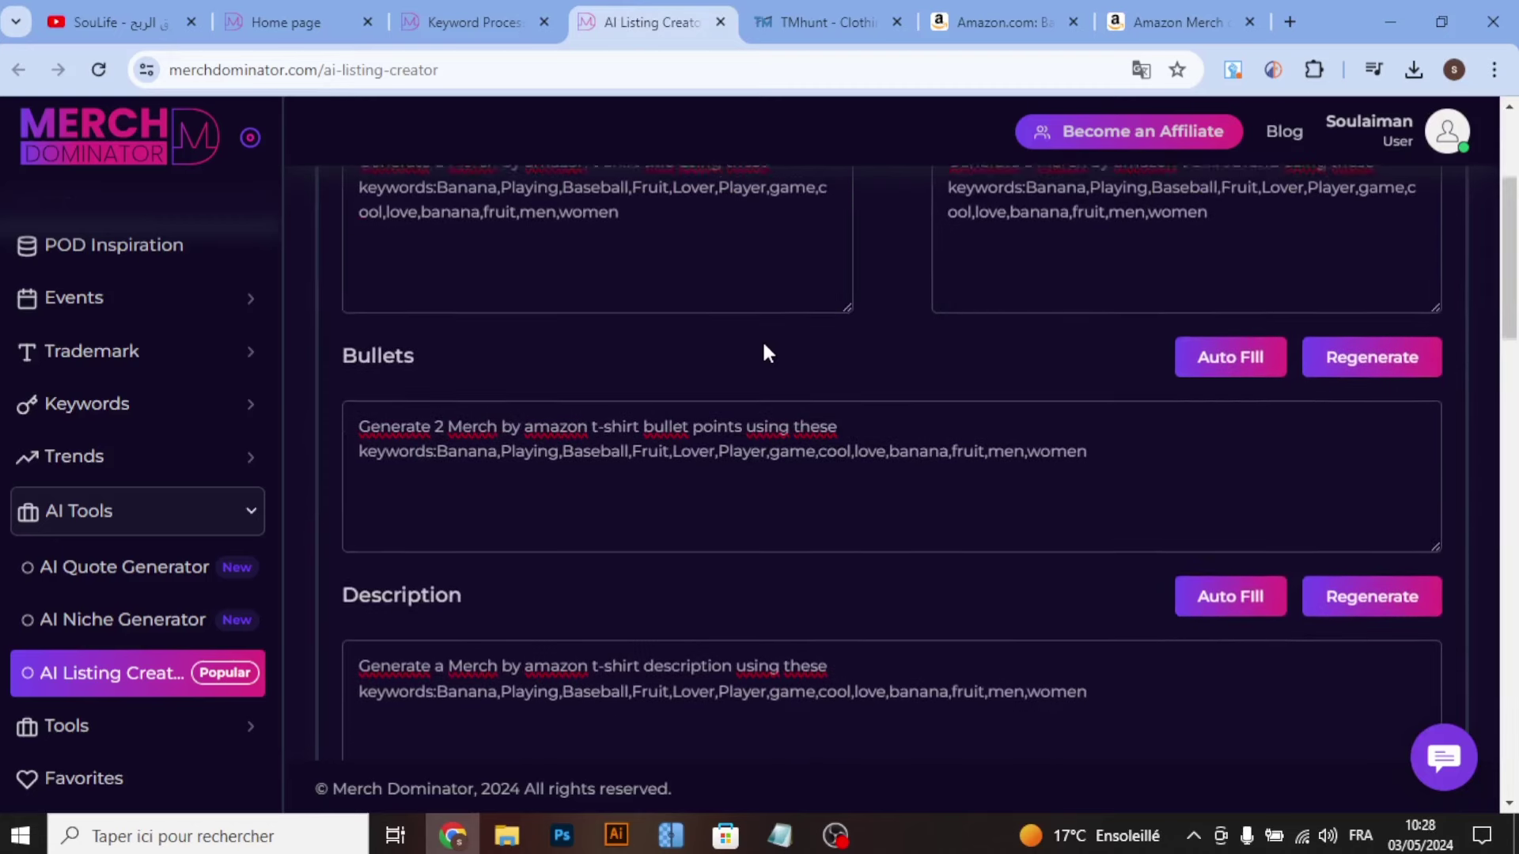
scroll(763, 345, down, 6)
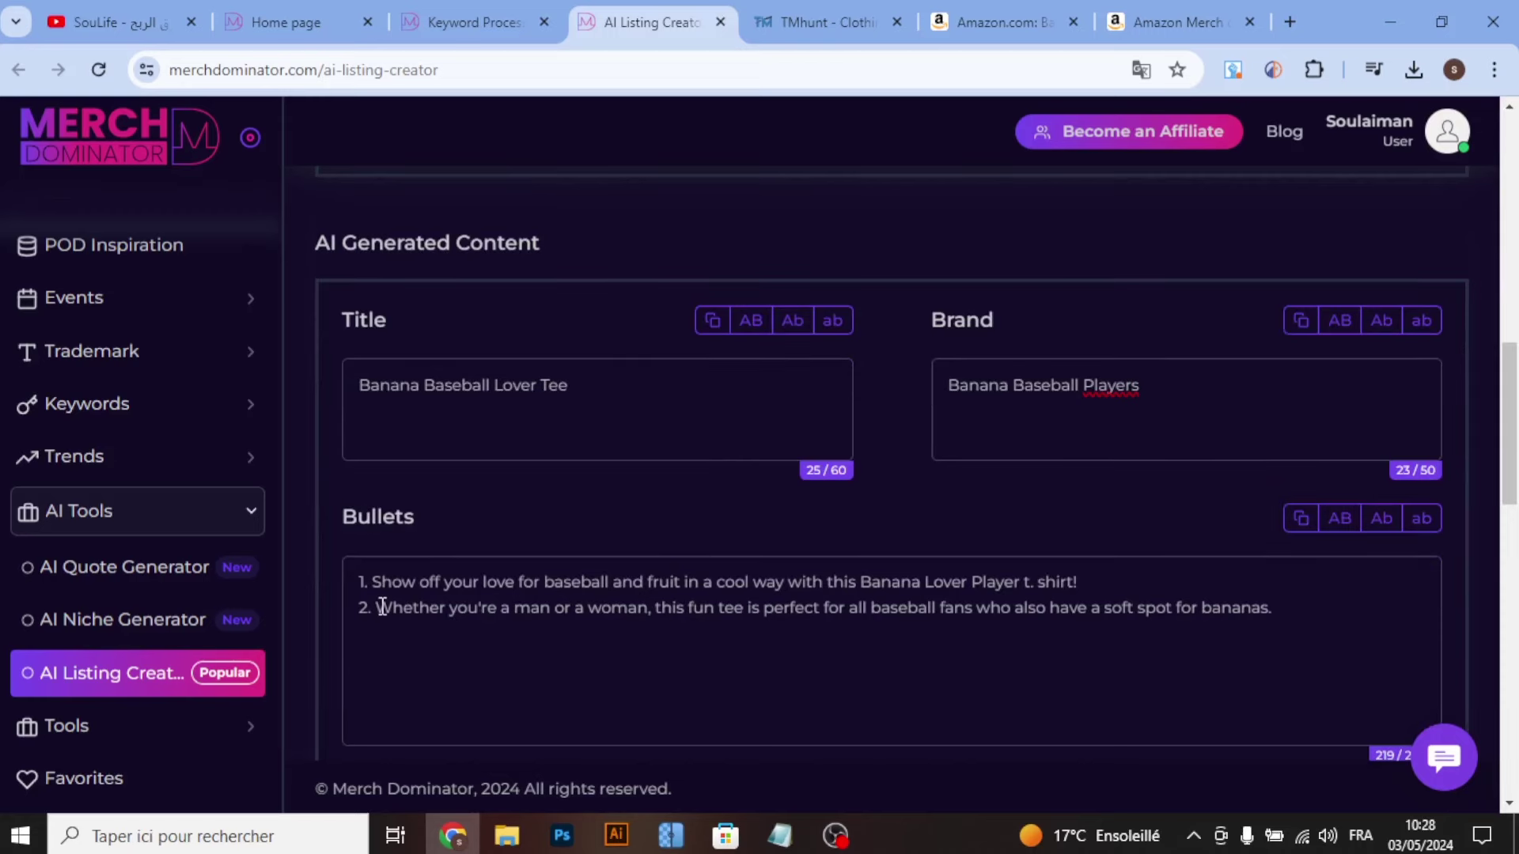
Step: Replace TMhunt's search text with the new baseball-fans-love-bananas second bullet
drag(377, 607, 1272, 641)
key(ctrl+c)
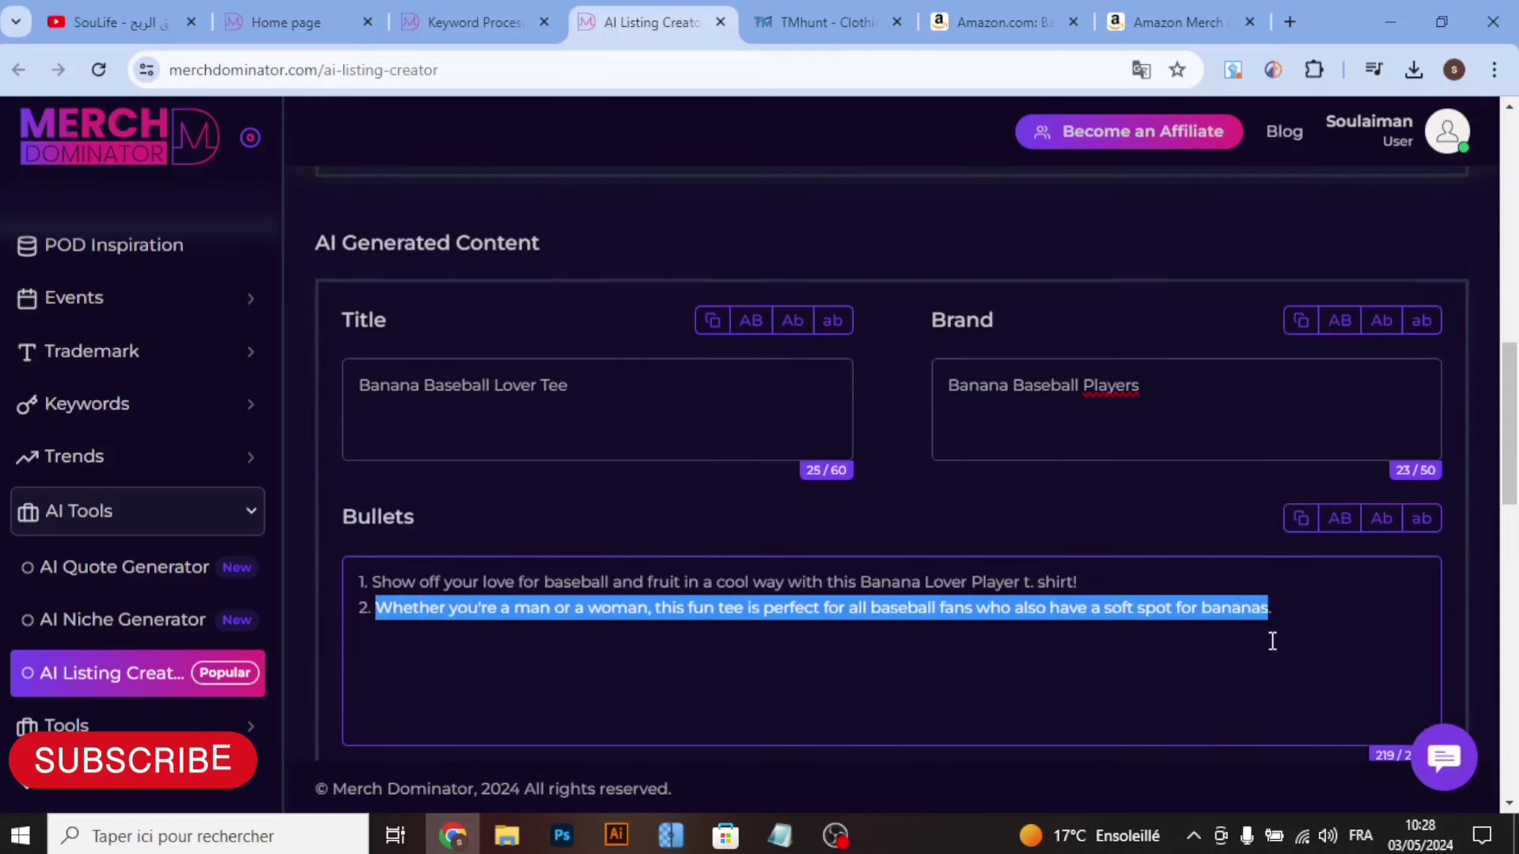
click(857, 24)
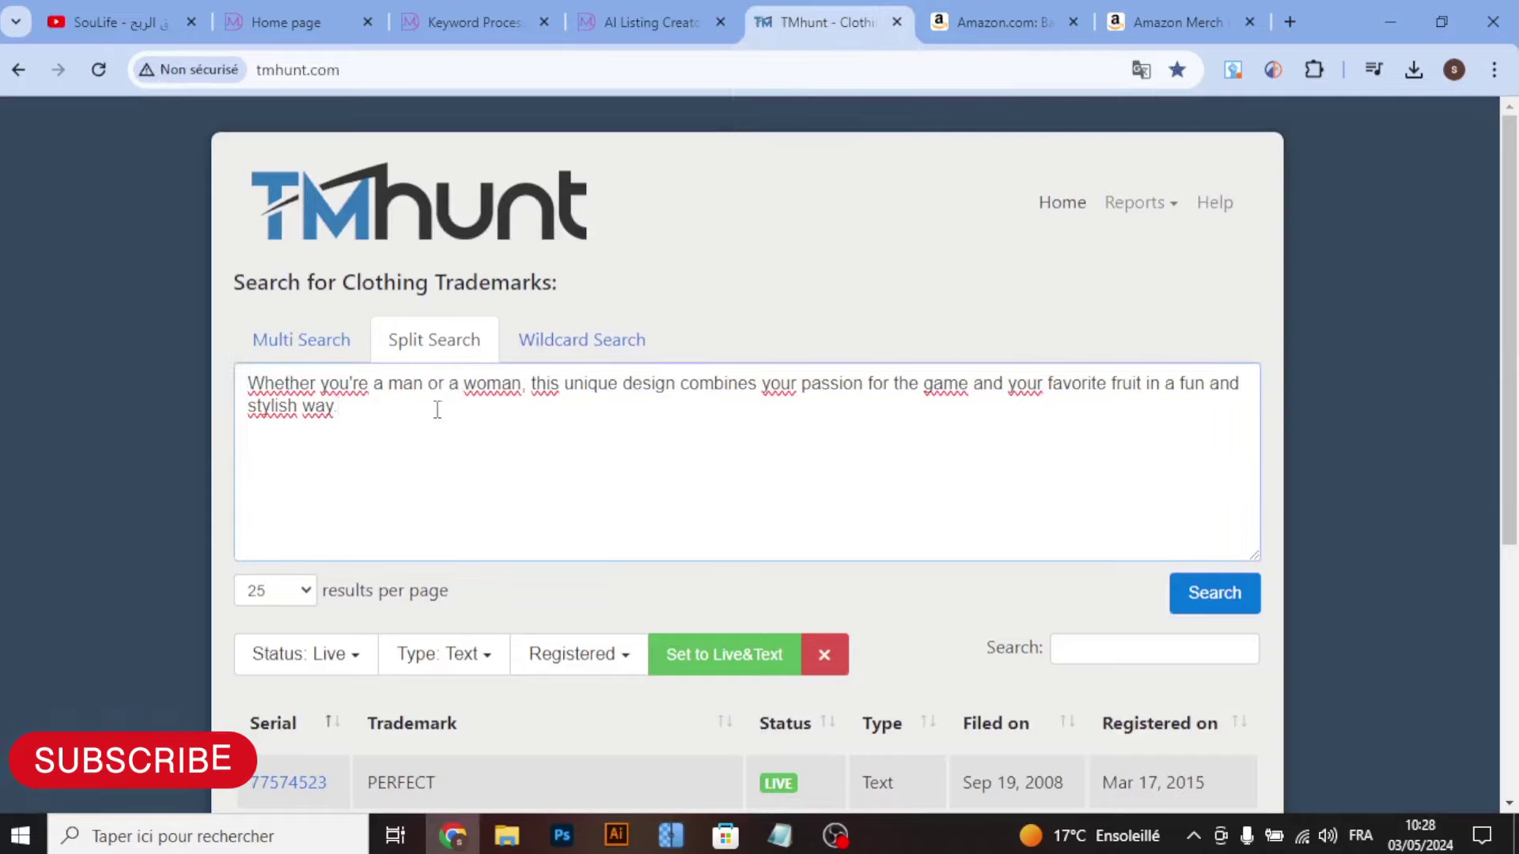
key(ctrl+a)
key(ctrl+v)
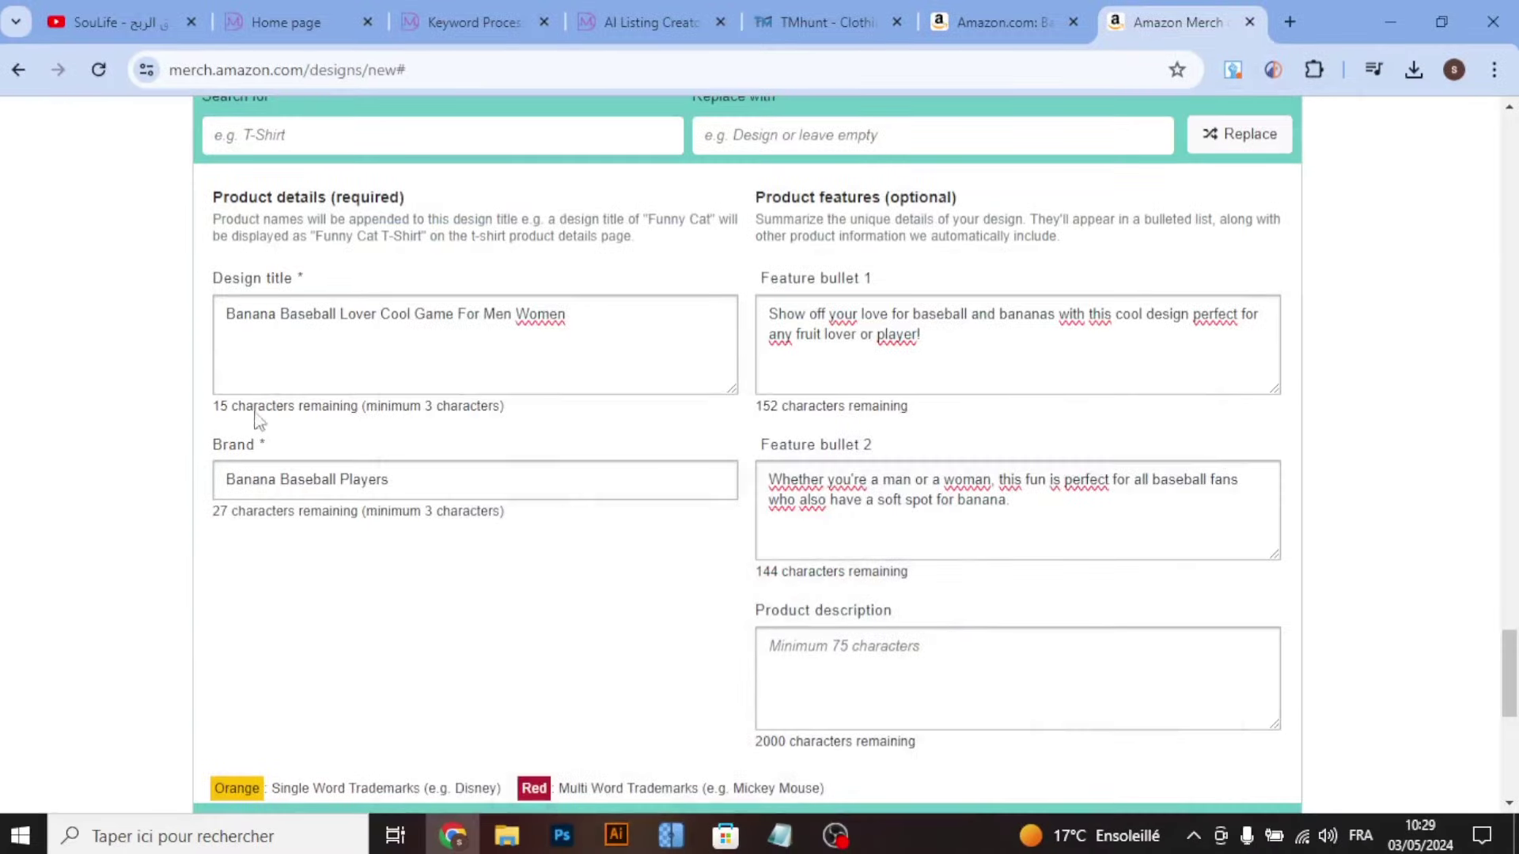
Step: Run the Trademark US check on the Merch listing, flagging YOUR LOVE and SOFT SPOT
scroll(259, 420, up, 3)
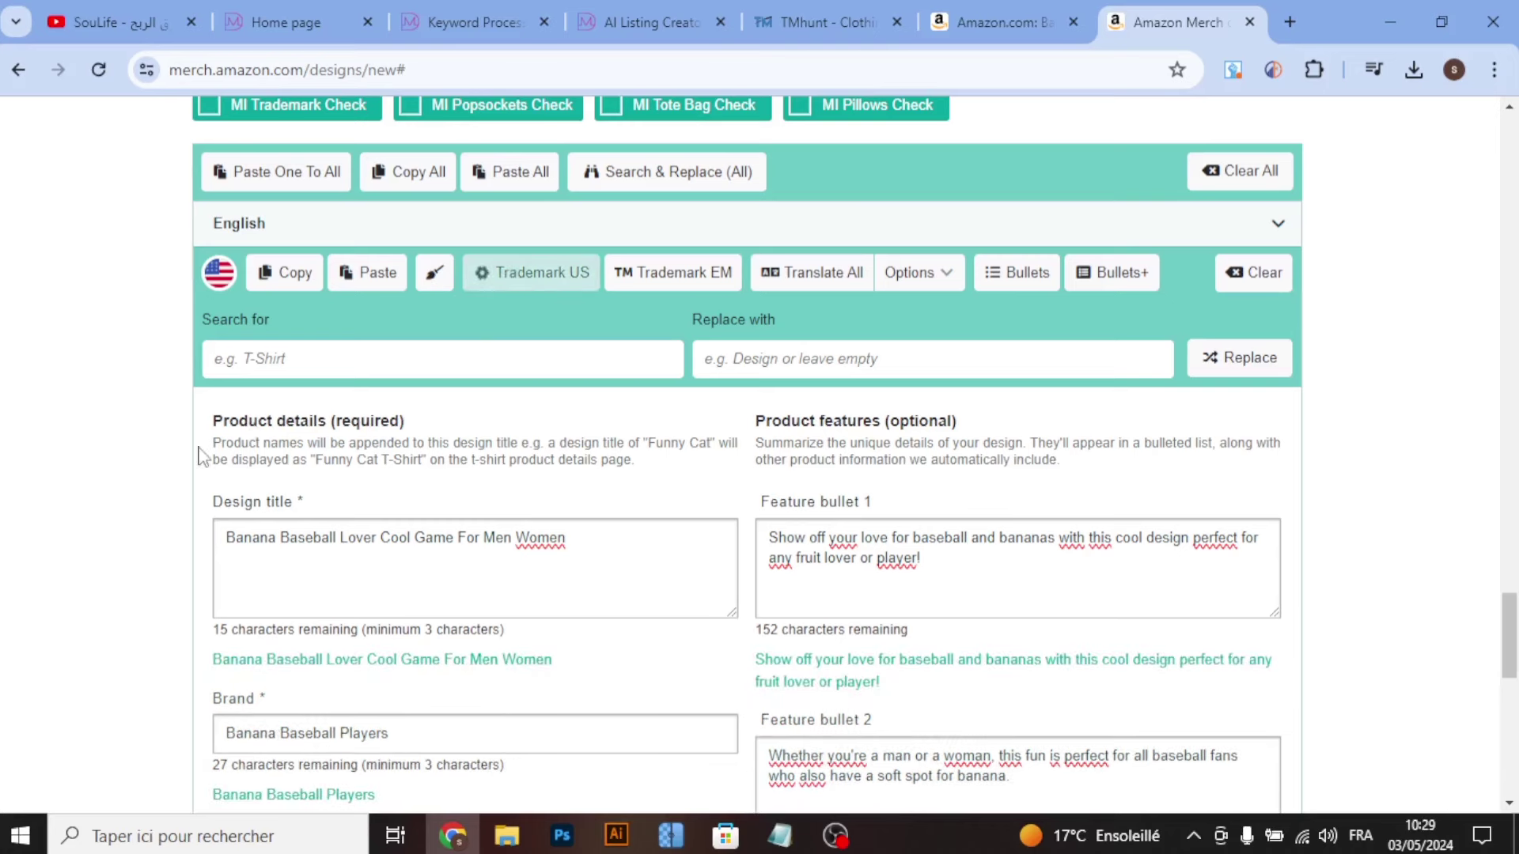
scroll(136, 439, down, 3)
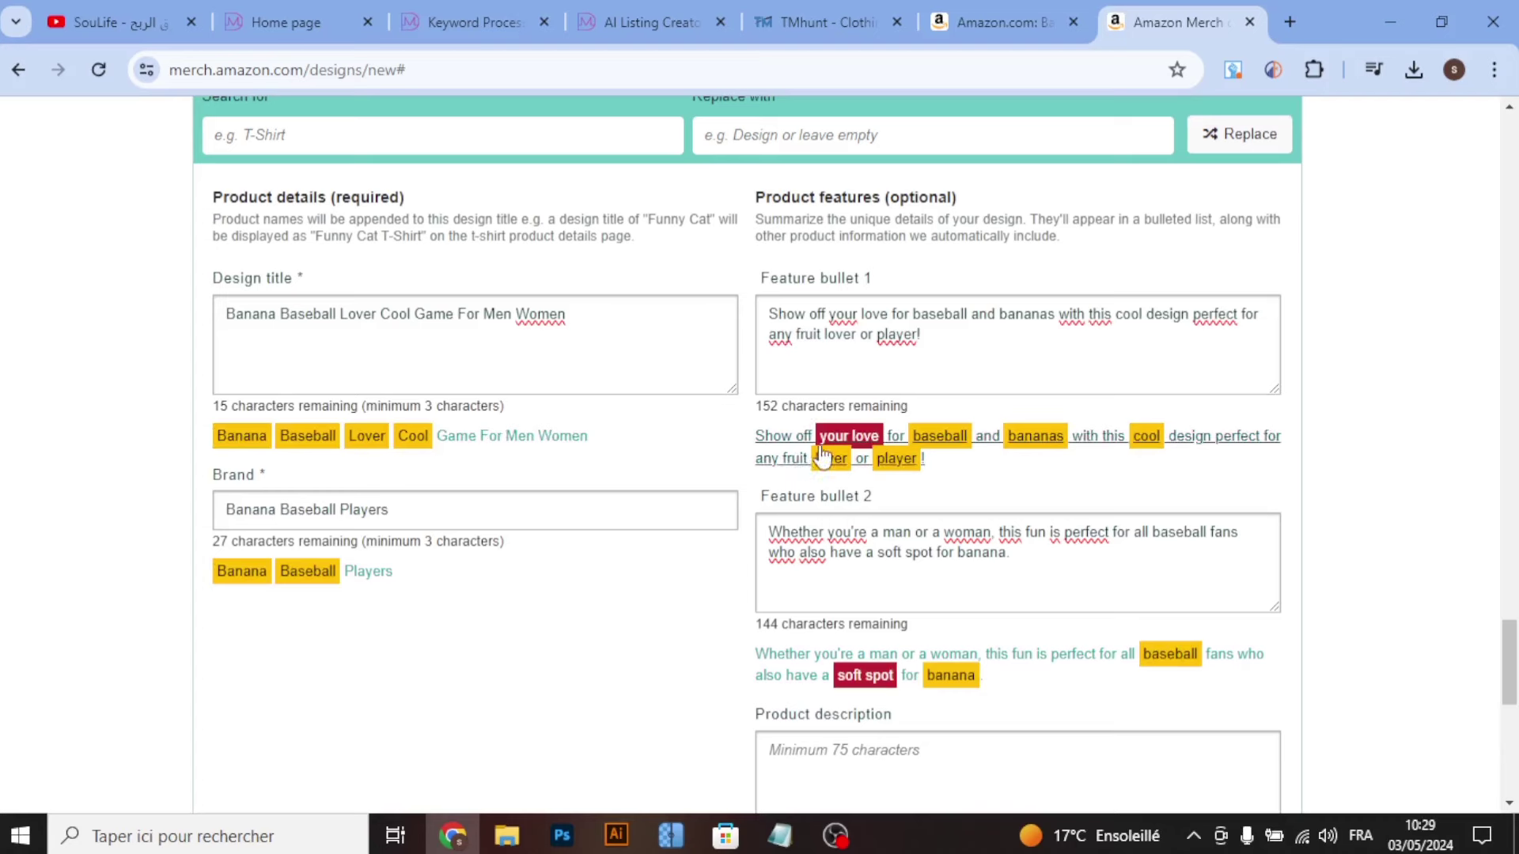
scroll(118, 435, down, 2)
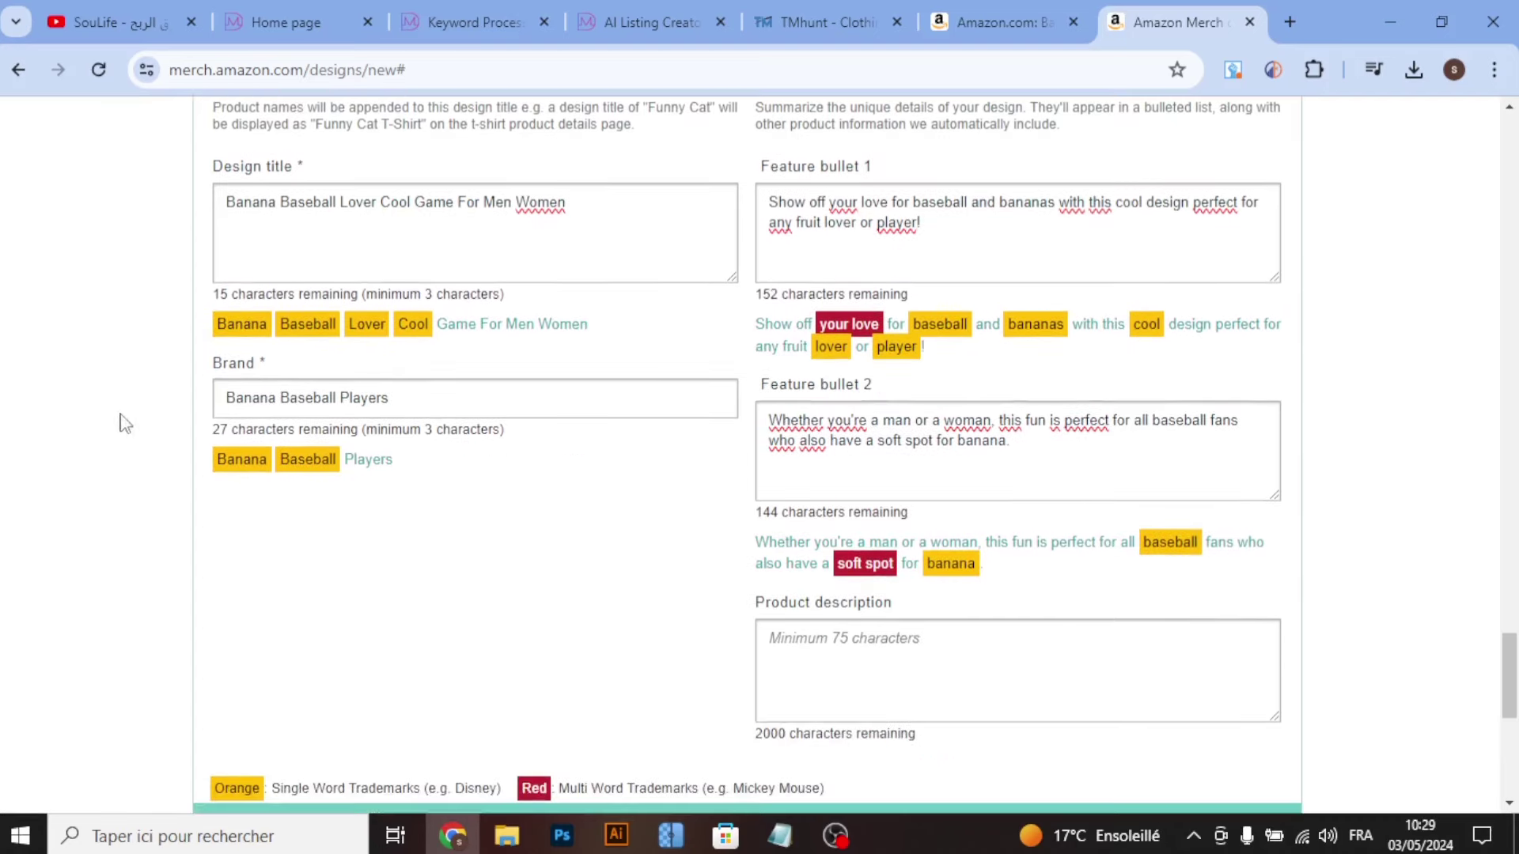
click(289, 332)
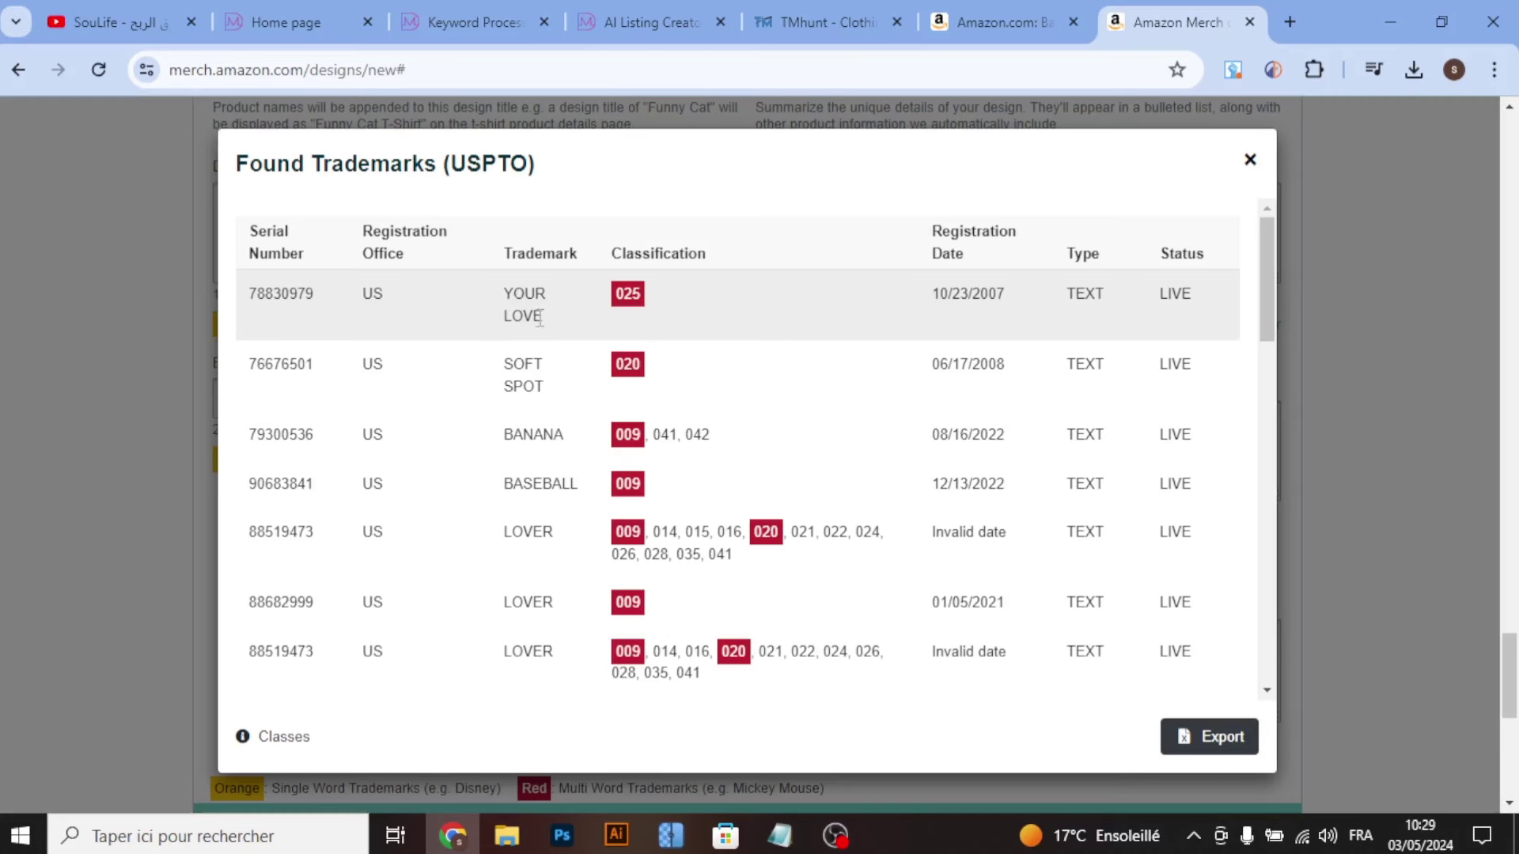
Step: Scroll the Found Trademarks (USPTO) table down to the SPOT entries, then close it
scroll(586, 312, down, 2)
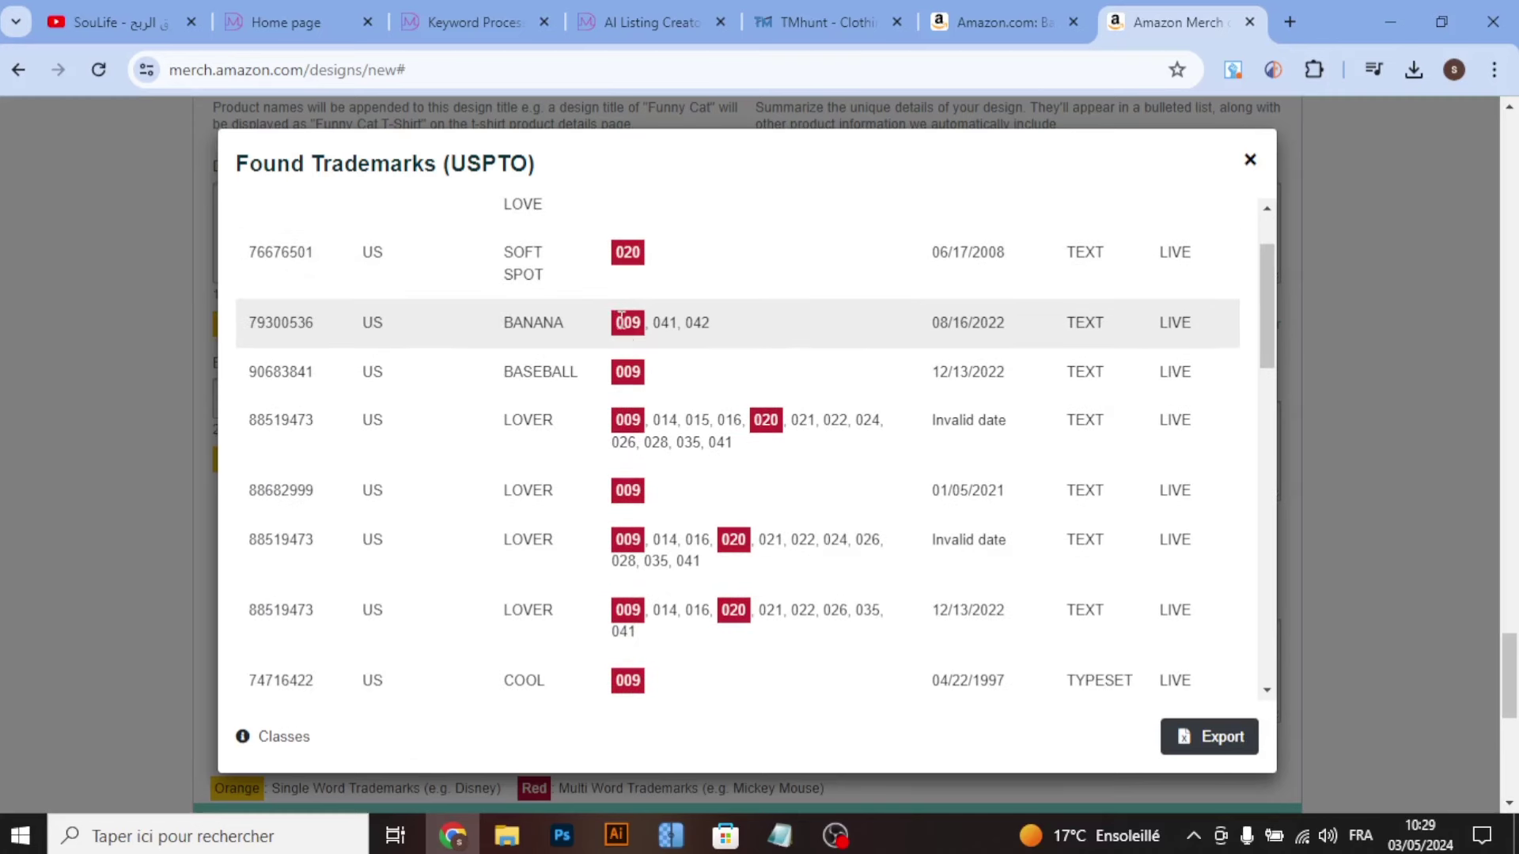
scroll(648, 478, down, 1)
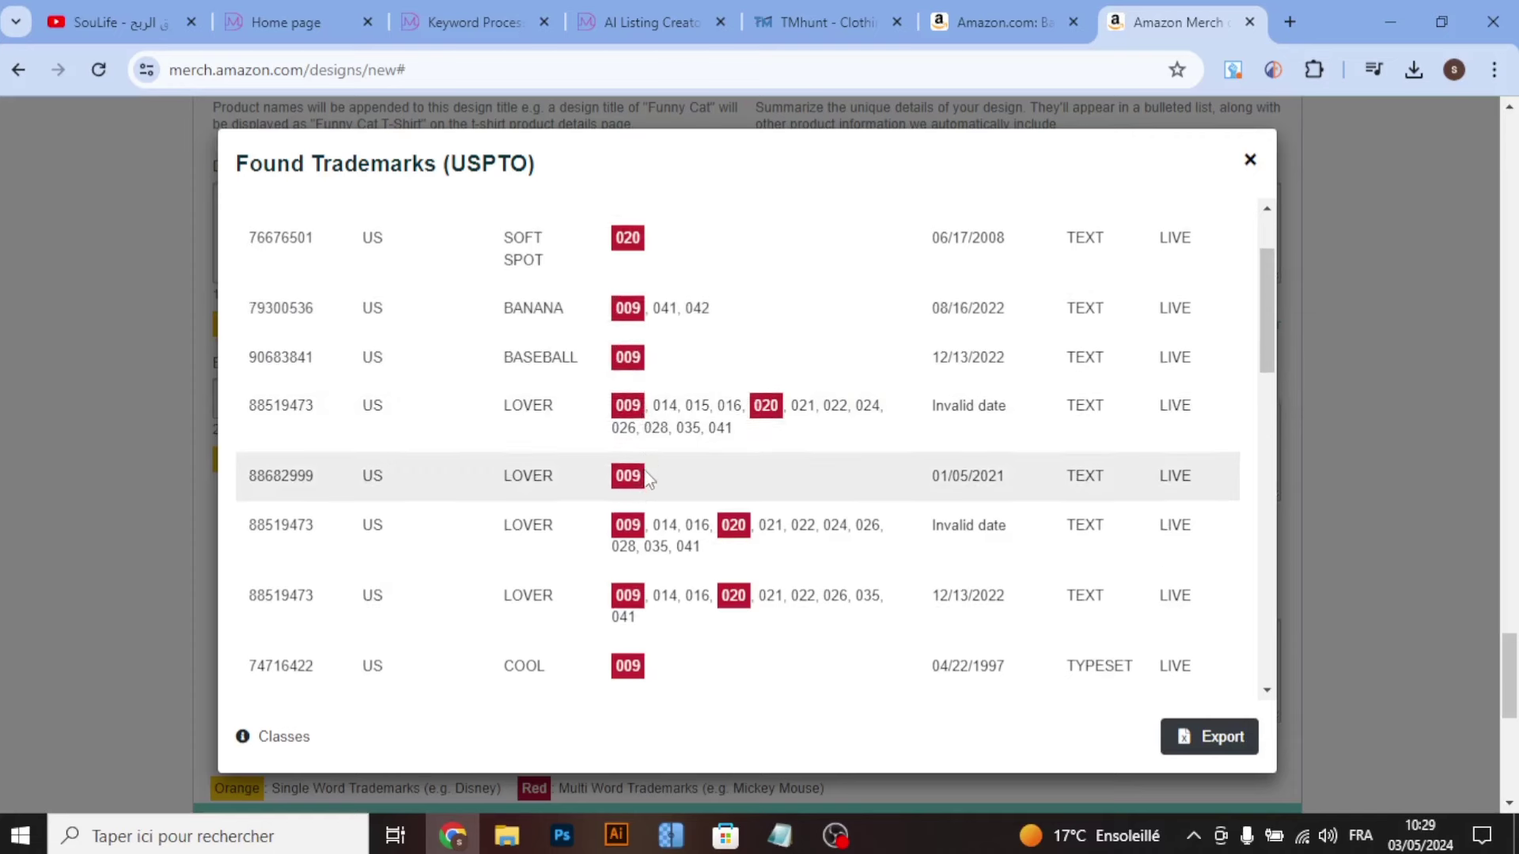
scroll(633, 491, down, 1)
scroll(601, 546, down, 2)
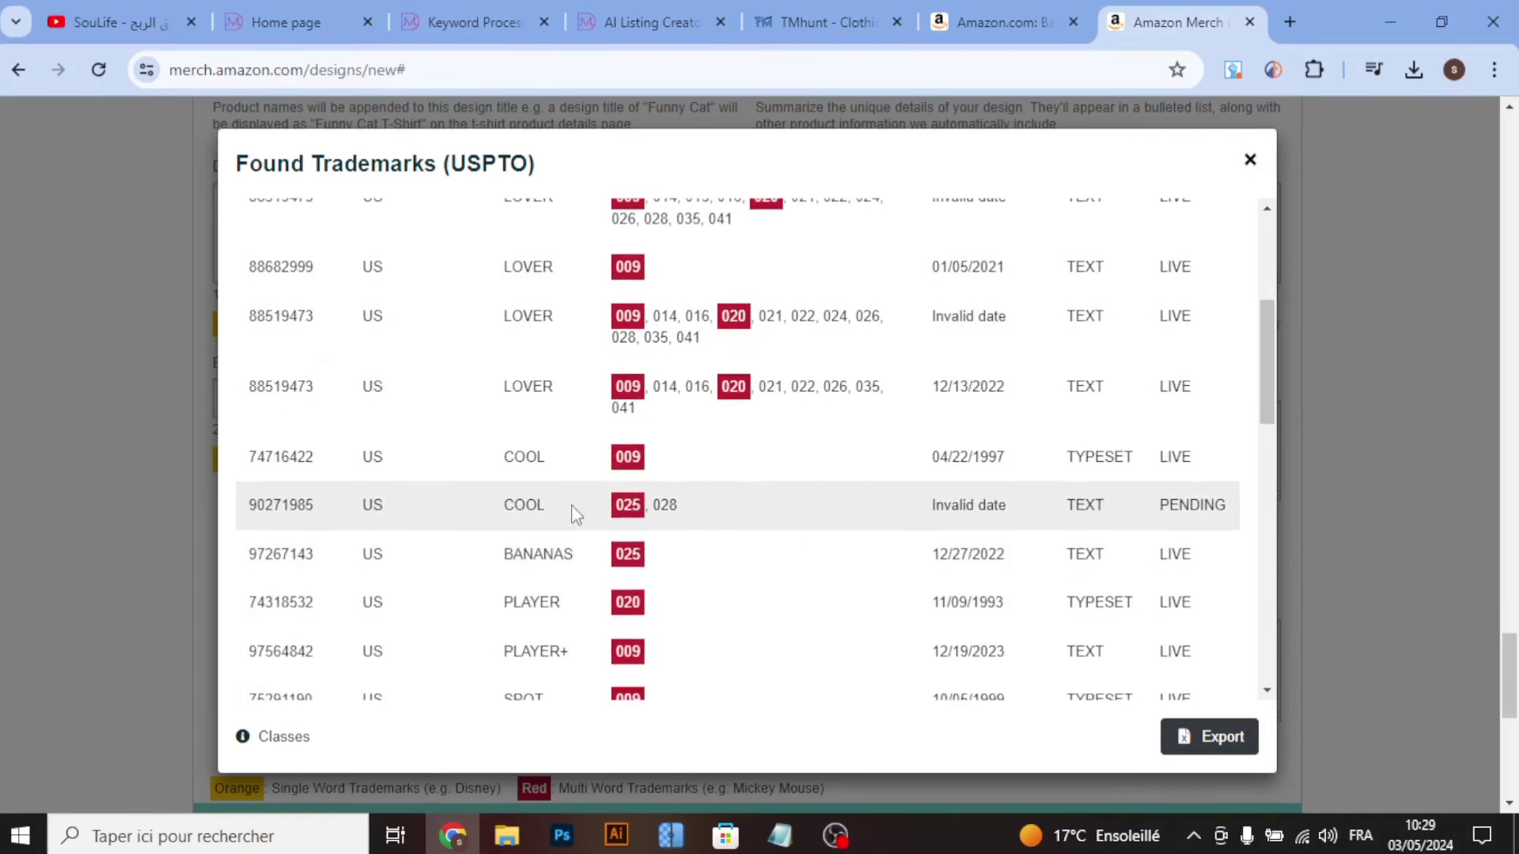
scroll(582, 522, down, 1)
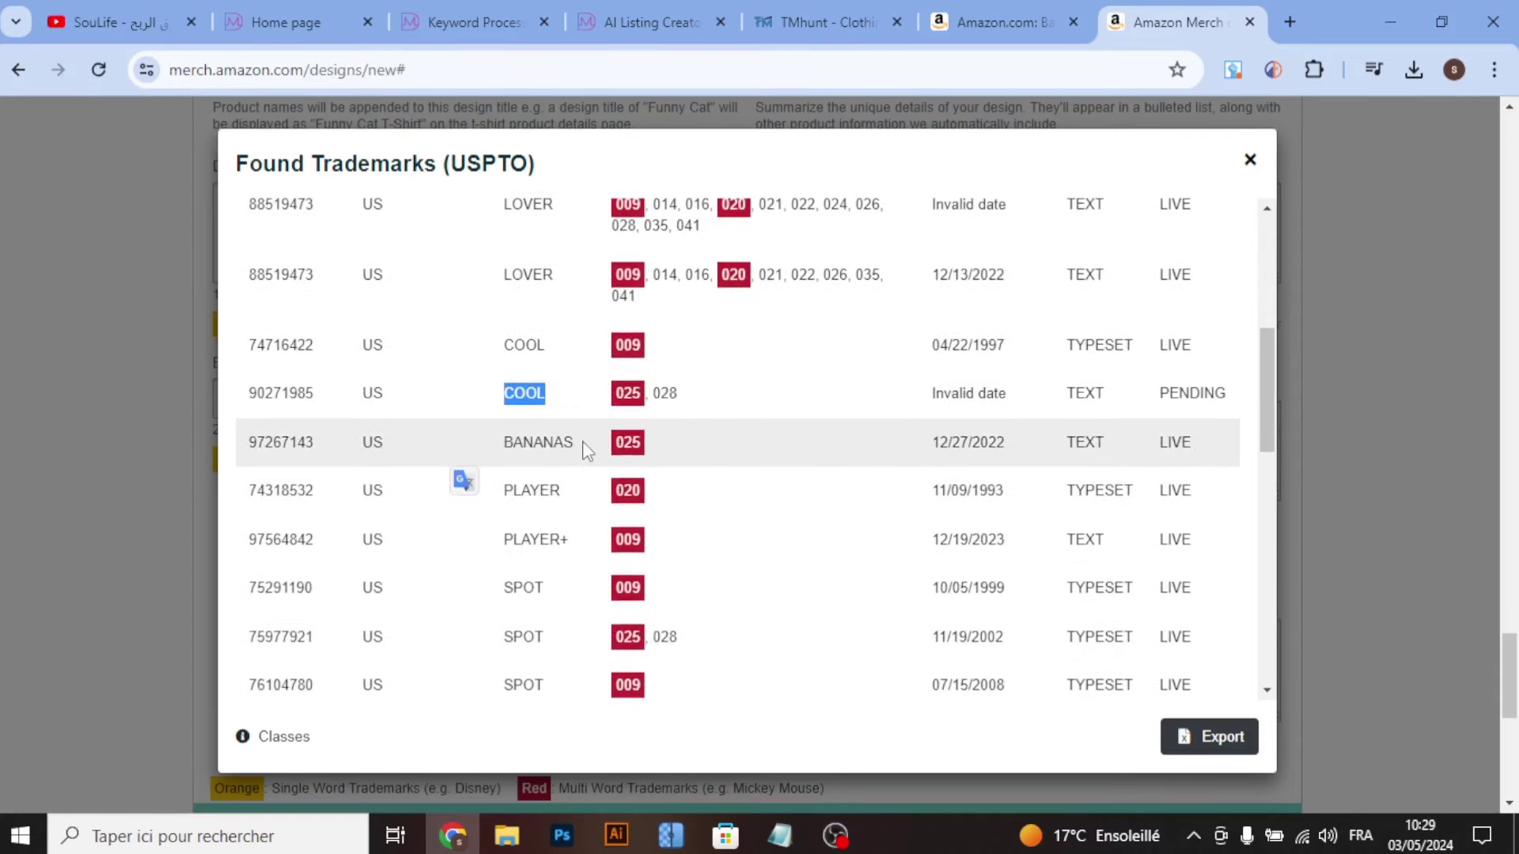
scroll(585, 450, down, 1)
scroll(585, 449, down, 1)
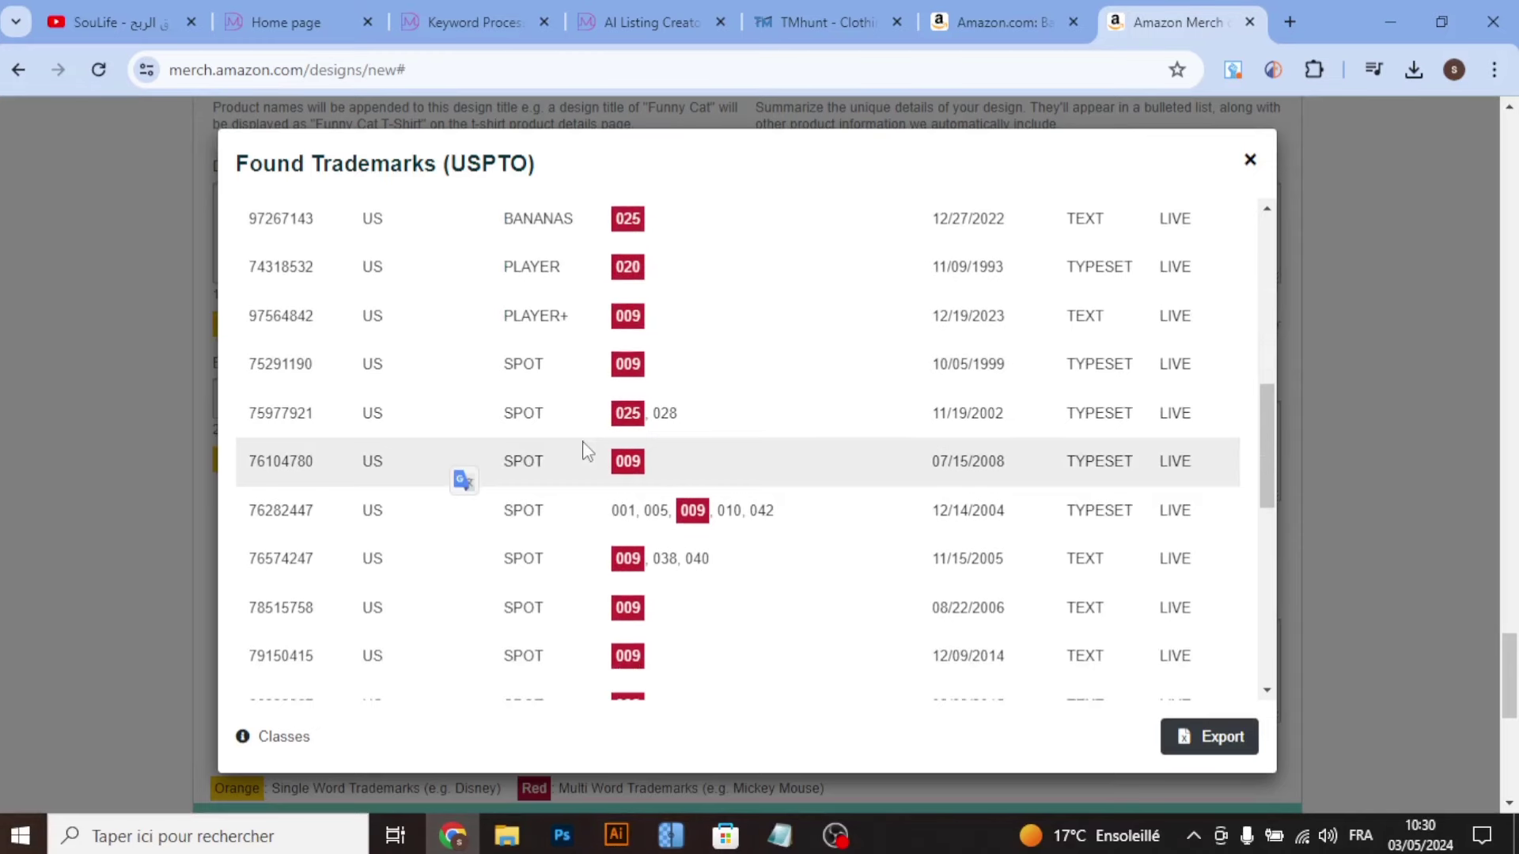
scroll(585, 450, down, 1)
scroll(585, 450, down, 1)
scroll(586, 449, down, 1)
scroll(585, 449, down, 1)
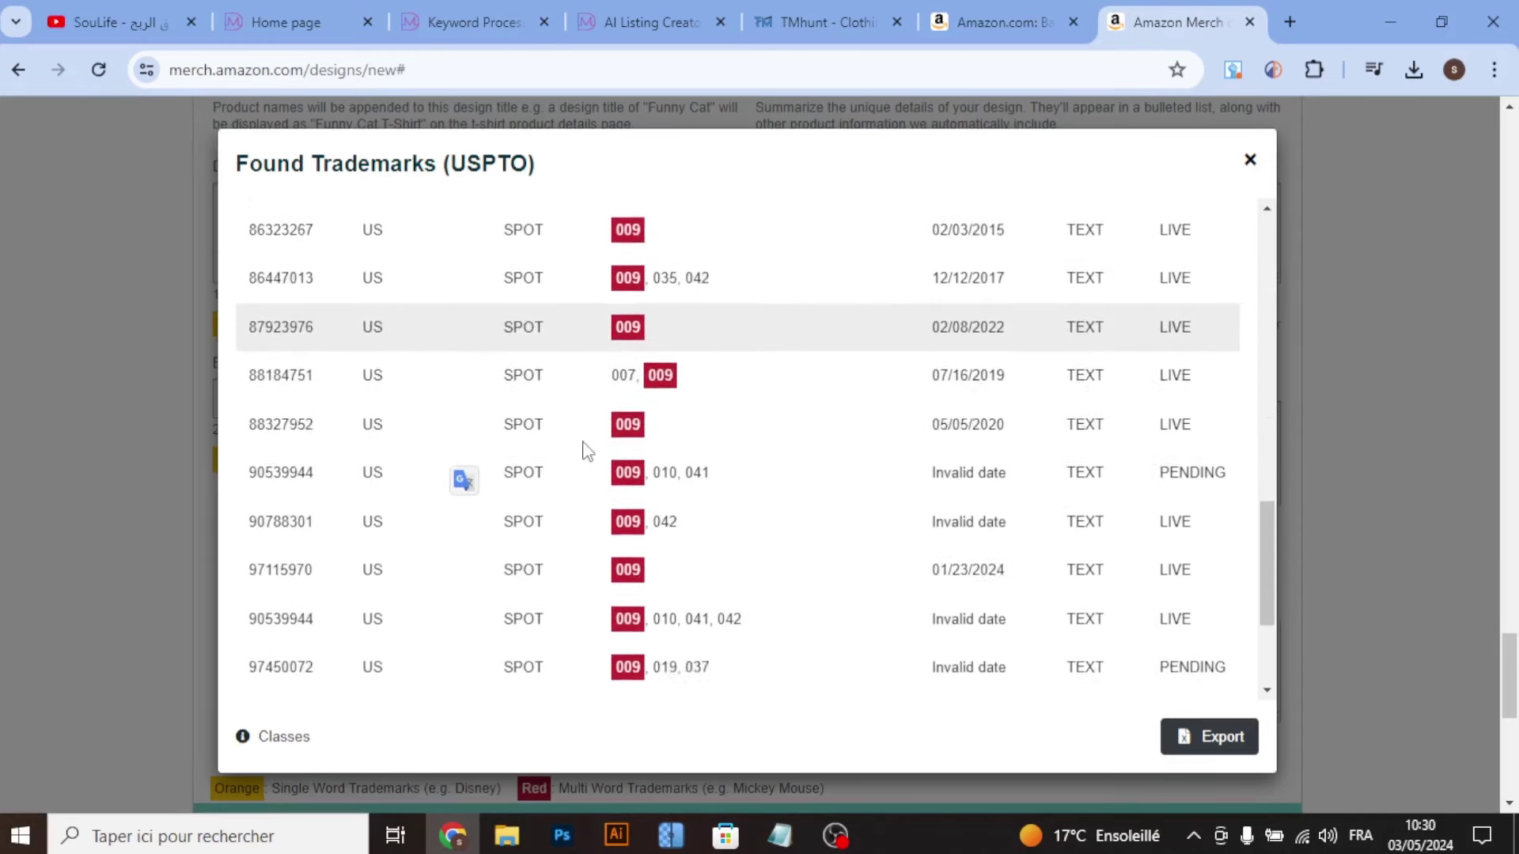
scroll(585, 450, down, 1)
scroll(585, 410, down, 1)
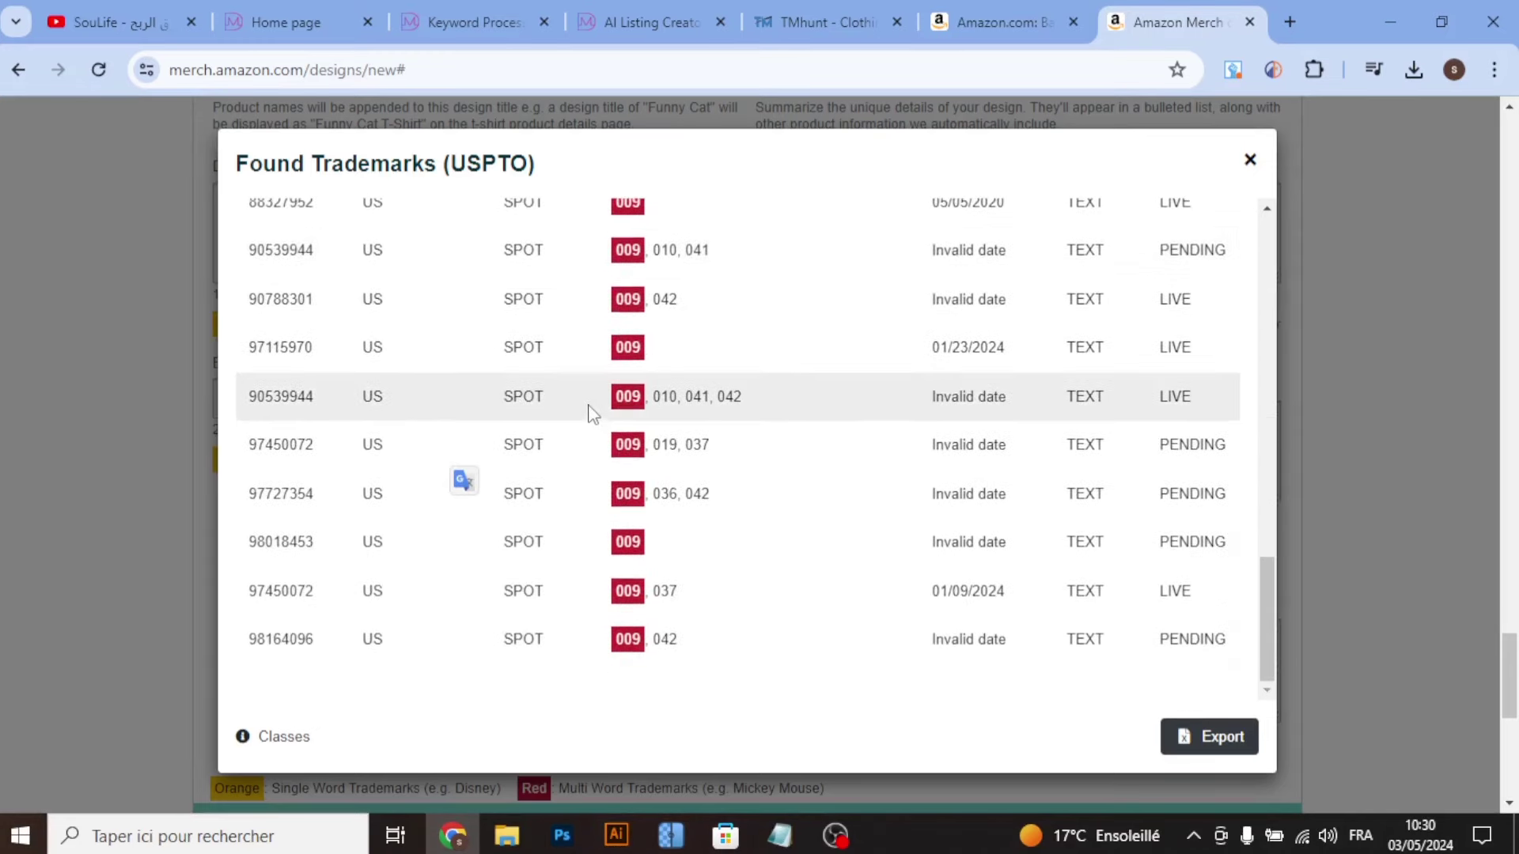
click(1246, 154)
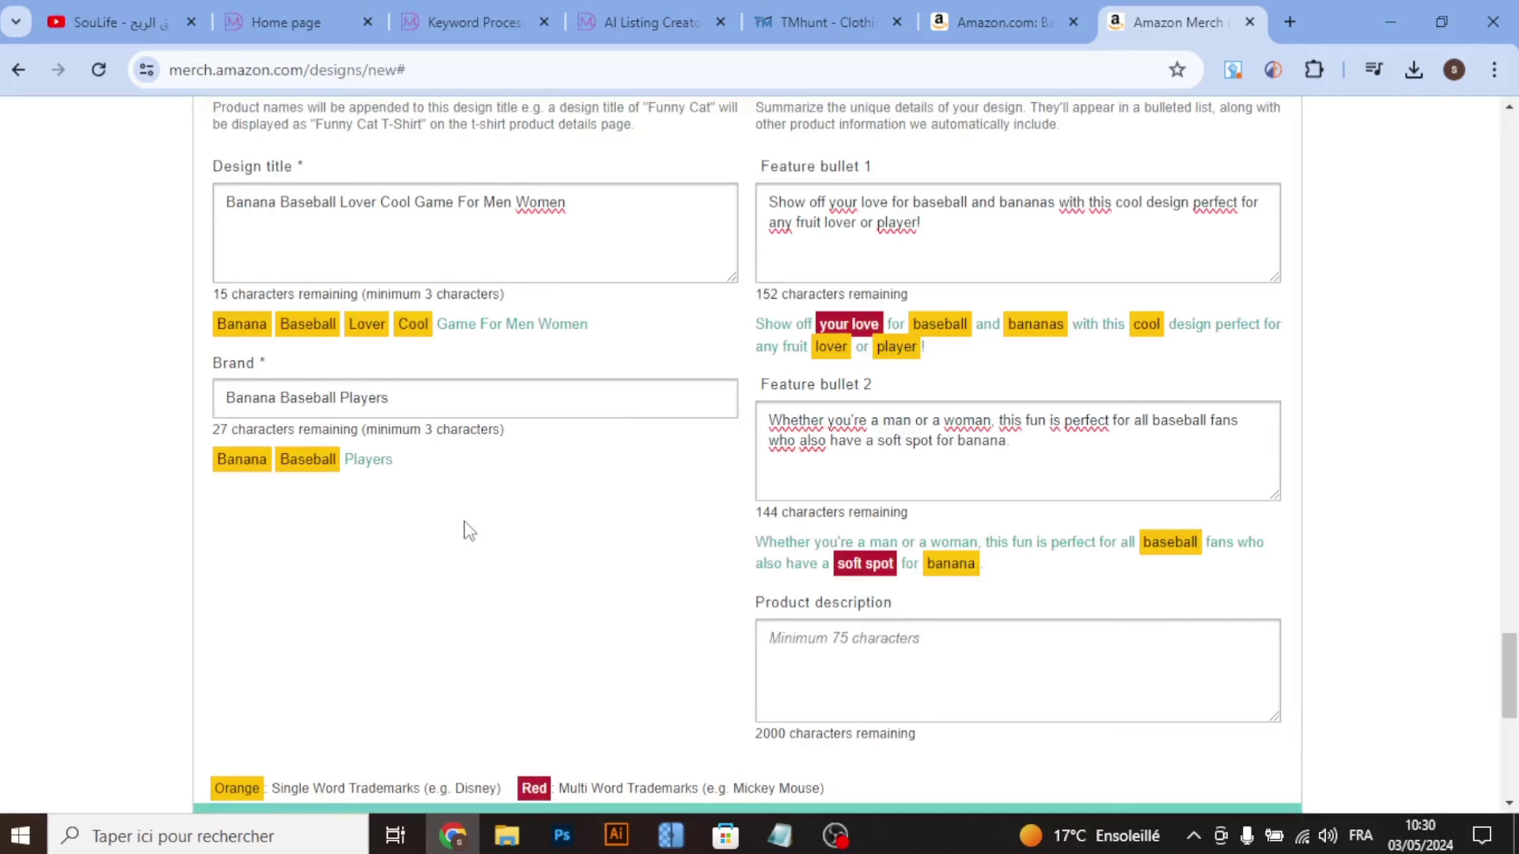
Step: Scroll down the banana baseball shirt listing to the Publish button, then back up to the design preview
scroll(471, 526, down, 4)
scroll(490, 496, down, 4)
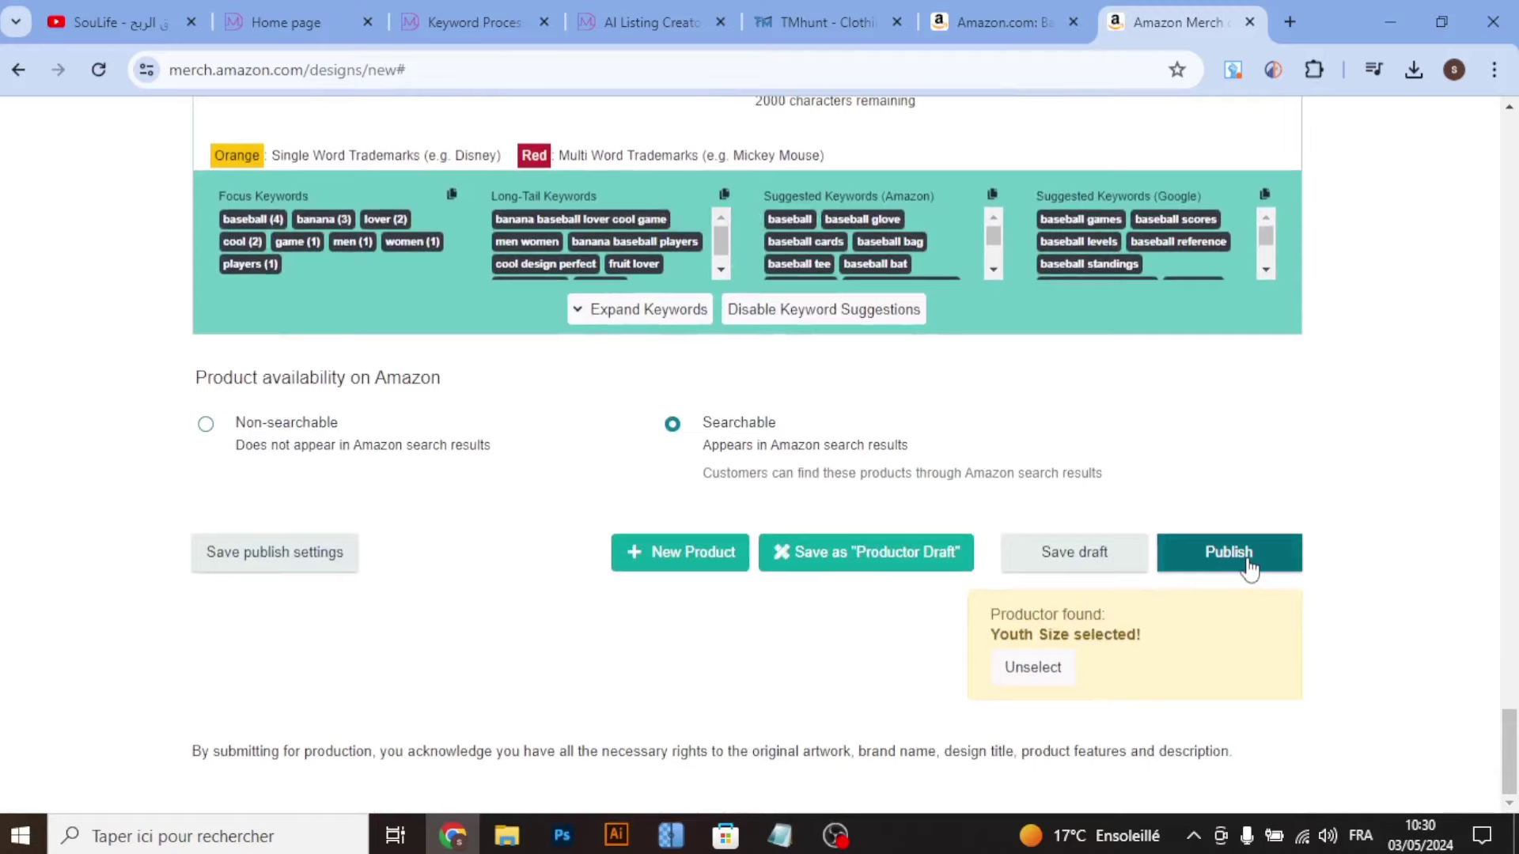
drag(1509, 744, 1513, 459)
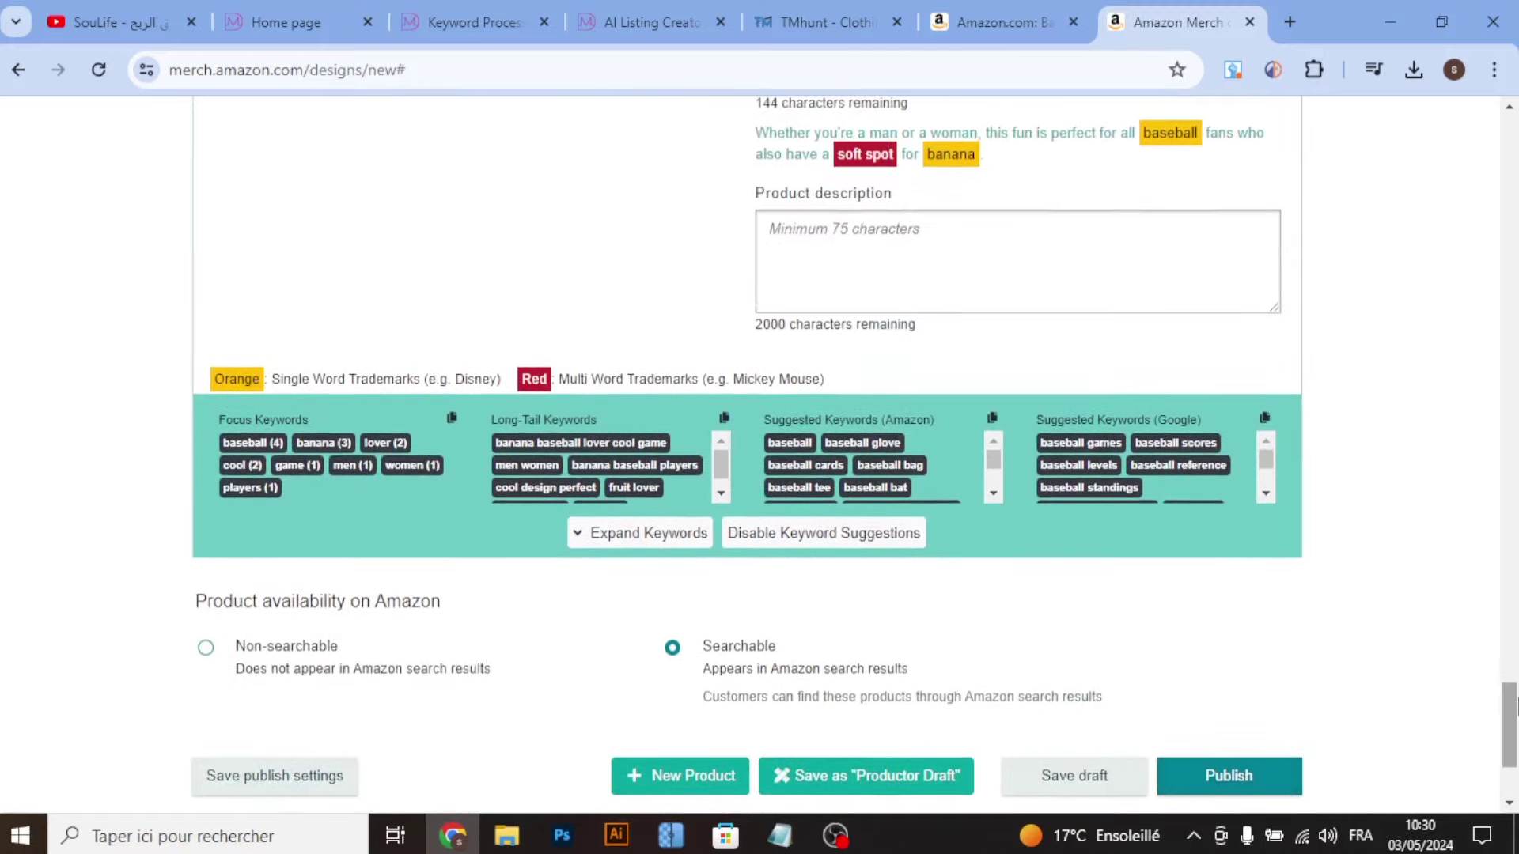
scroll(1010, 491, up, 10)
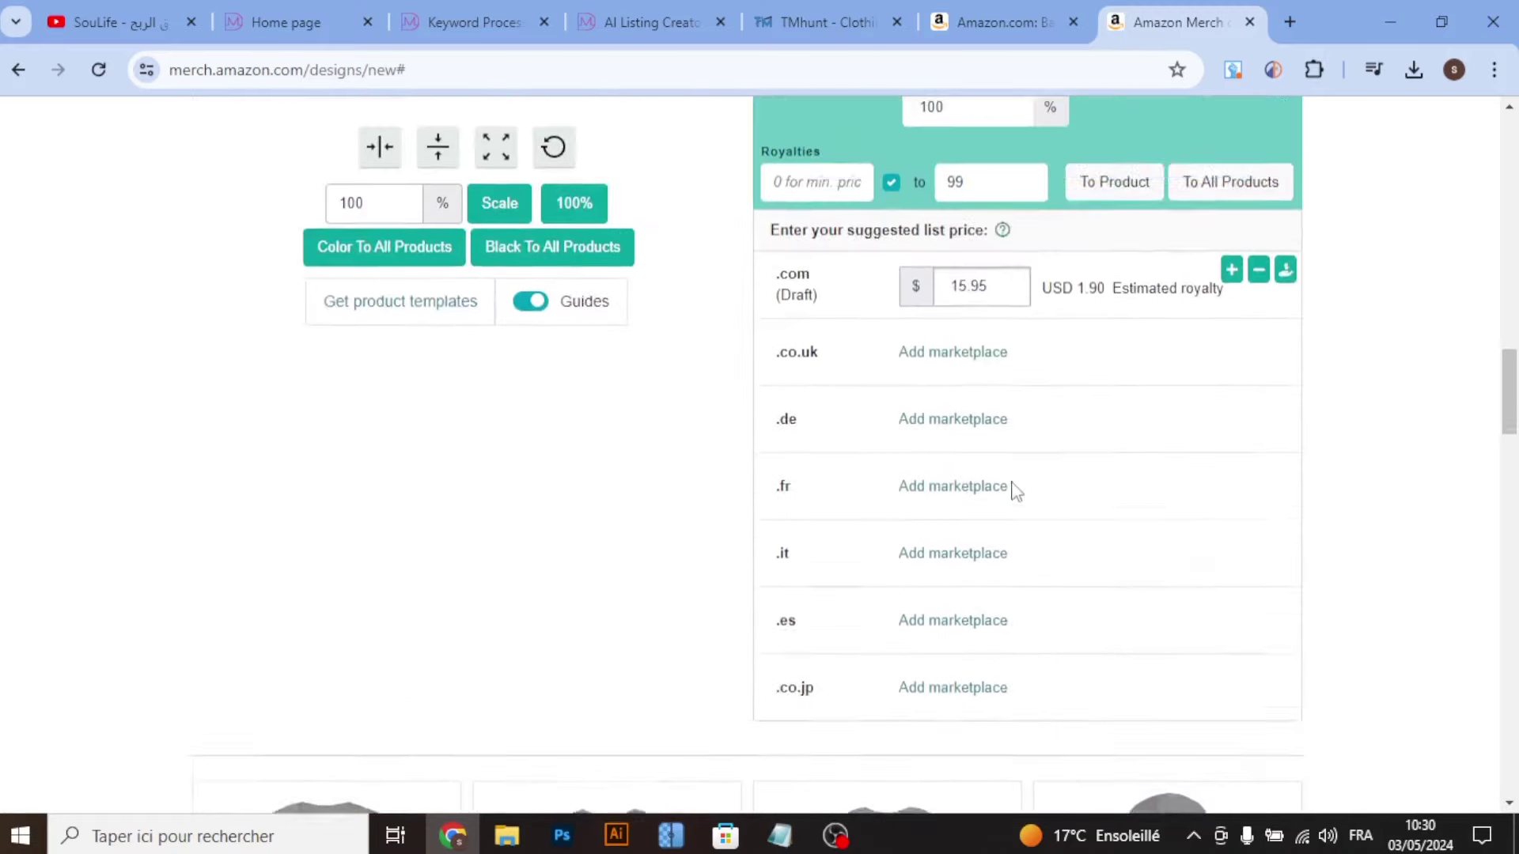
scroll(1007, 502, up, 3)
scroll(985, 513, up, 3)
scroll(983, 513, up, 1)
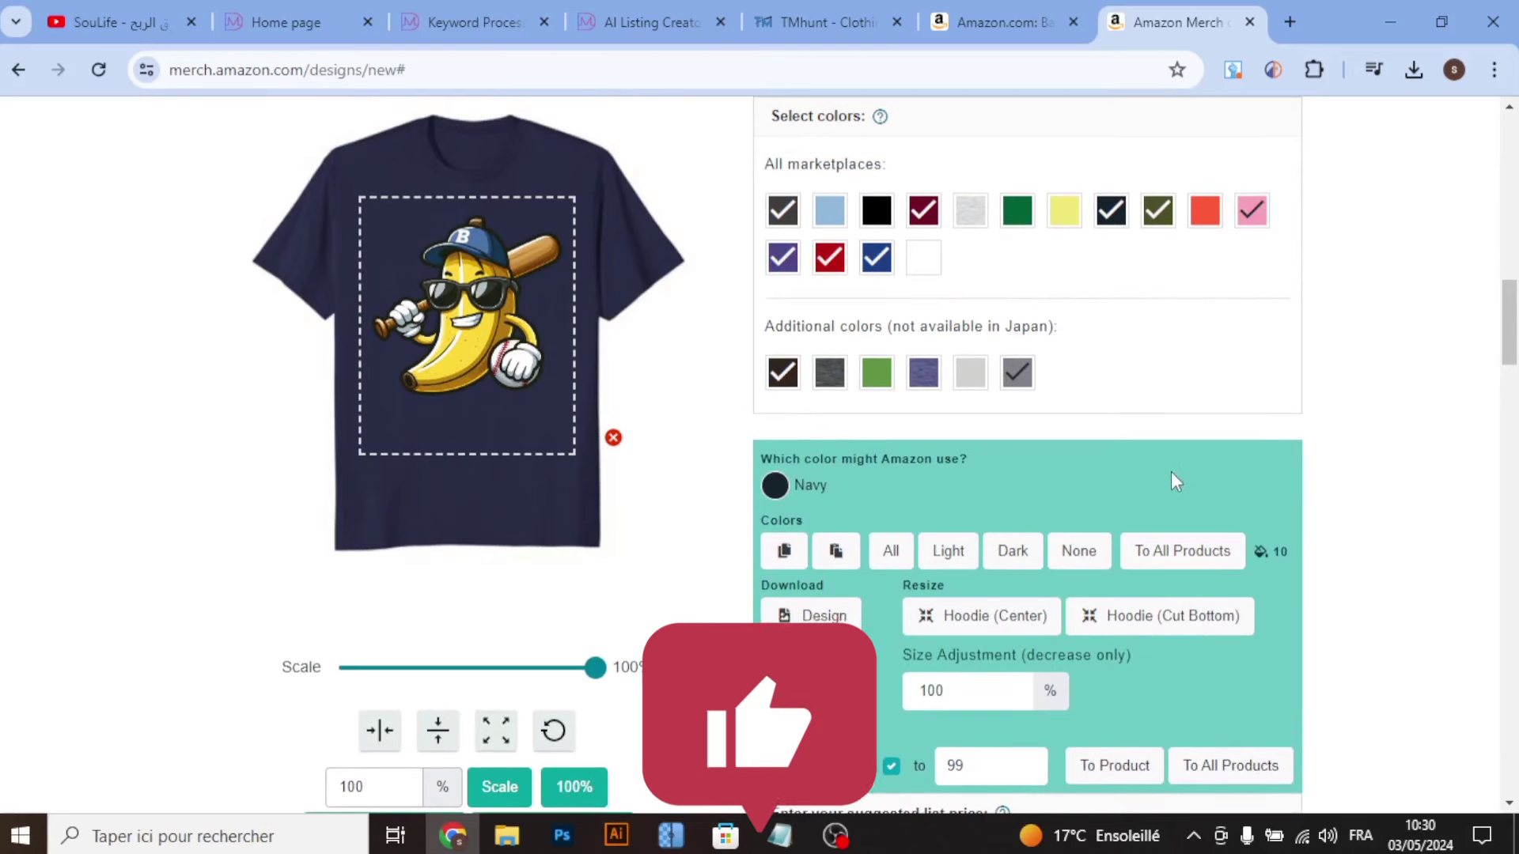
scroll(1171, 473, up, 1)
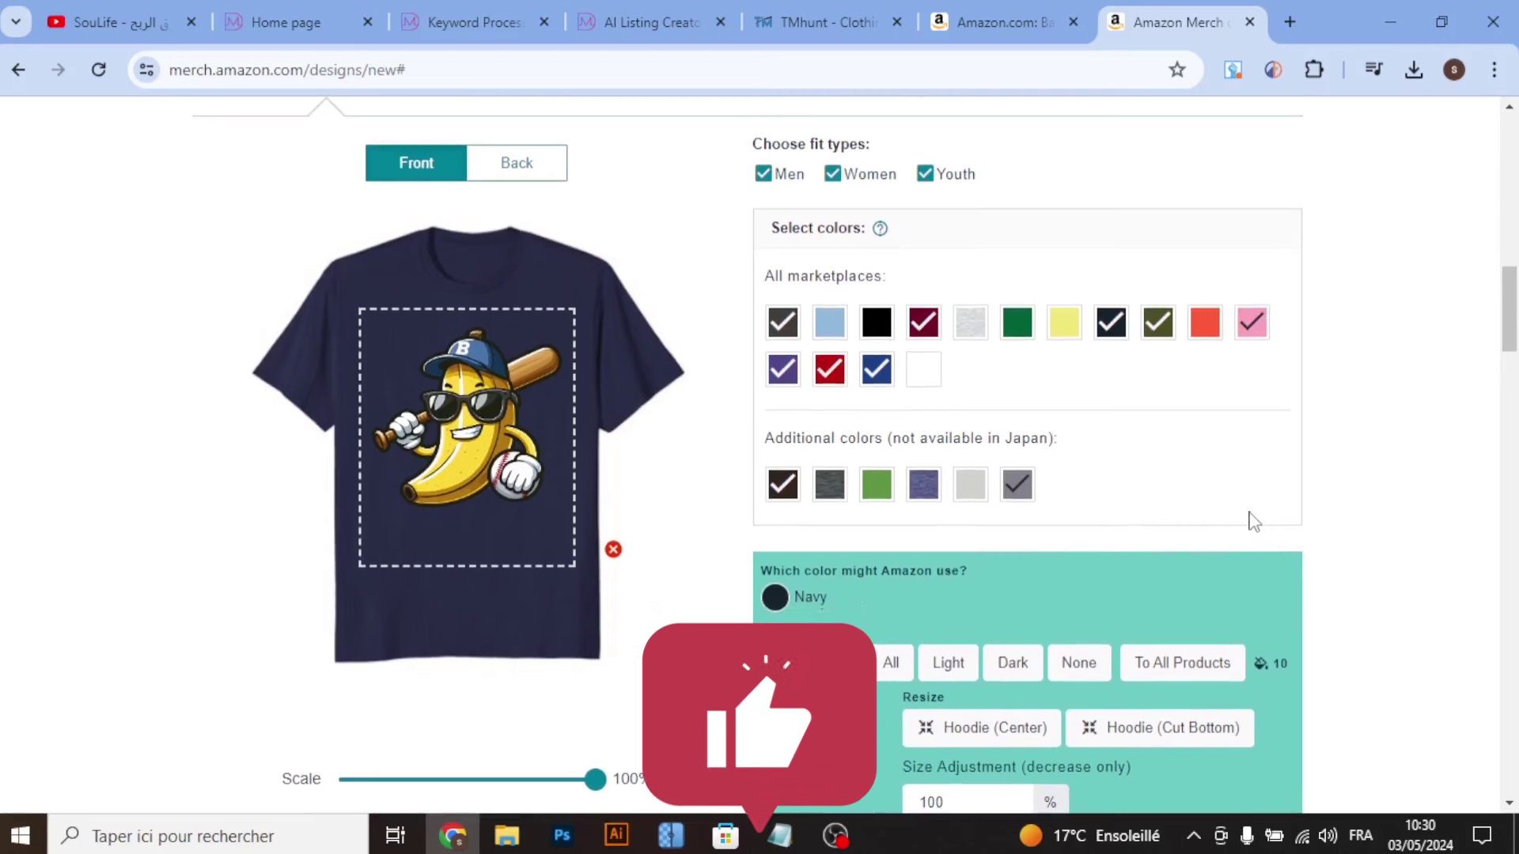